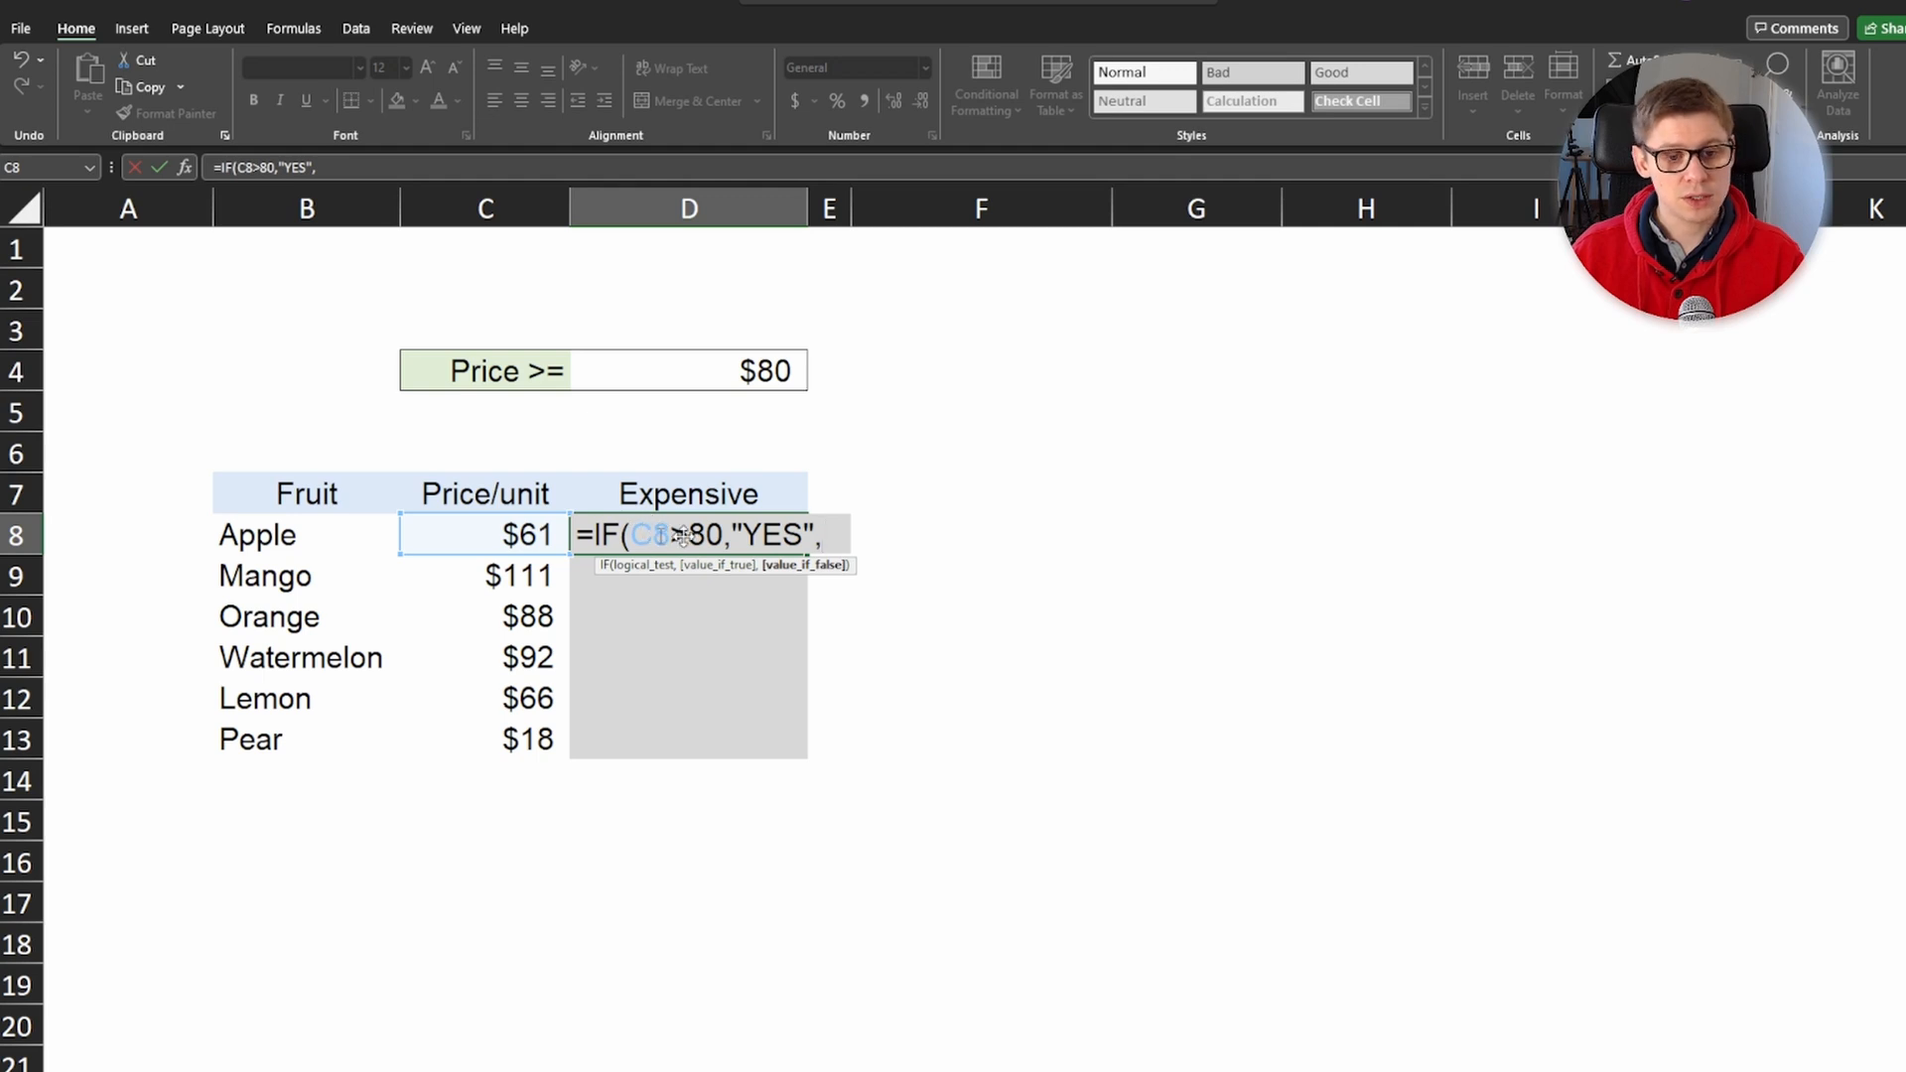
Step: Complete the Expensive formula in D8 as =IF(C8>80,"YES","NO") and fill it down to D13
type("\"NO\")")
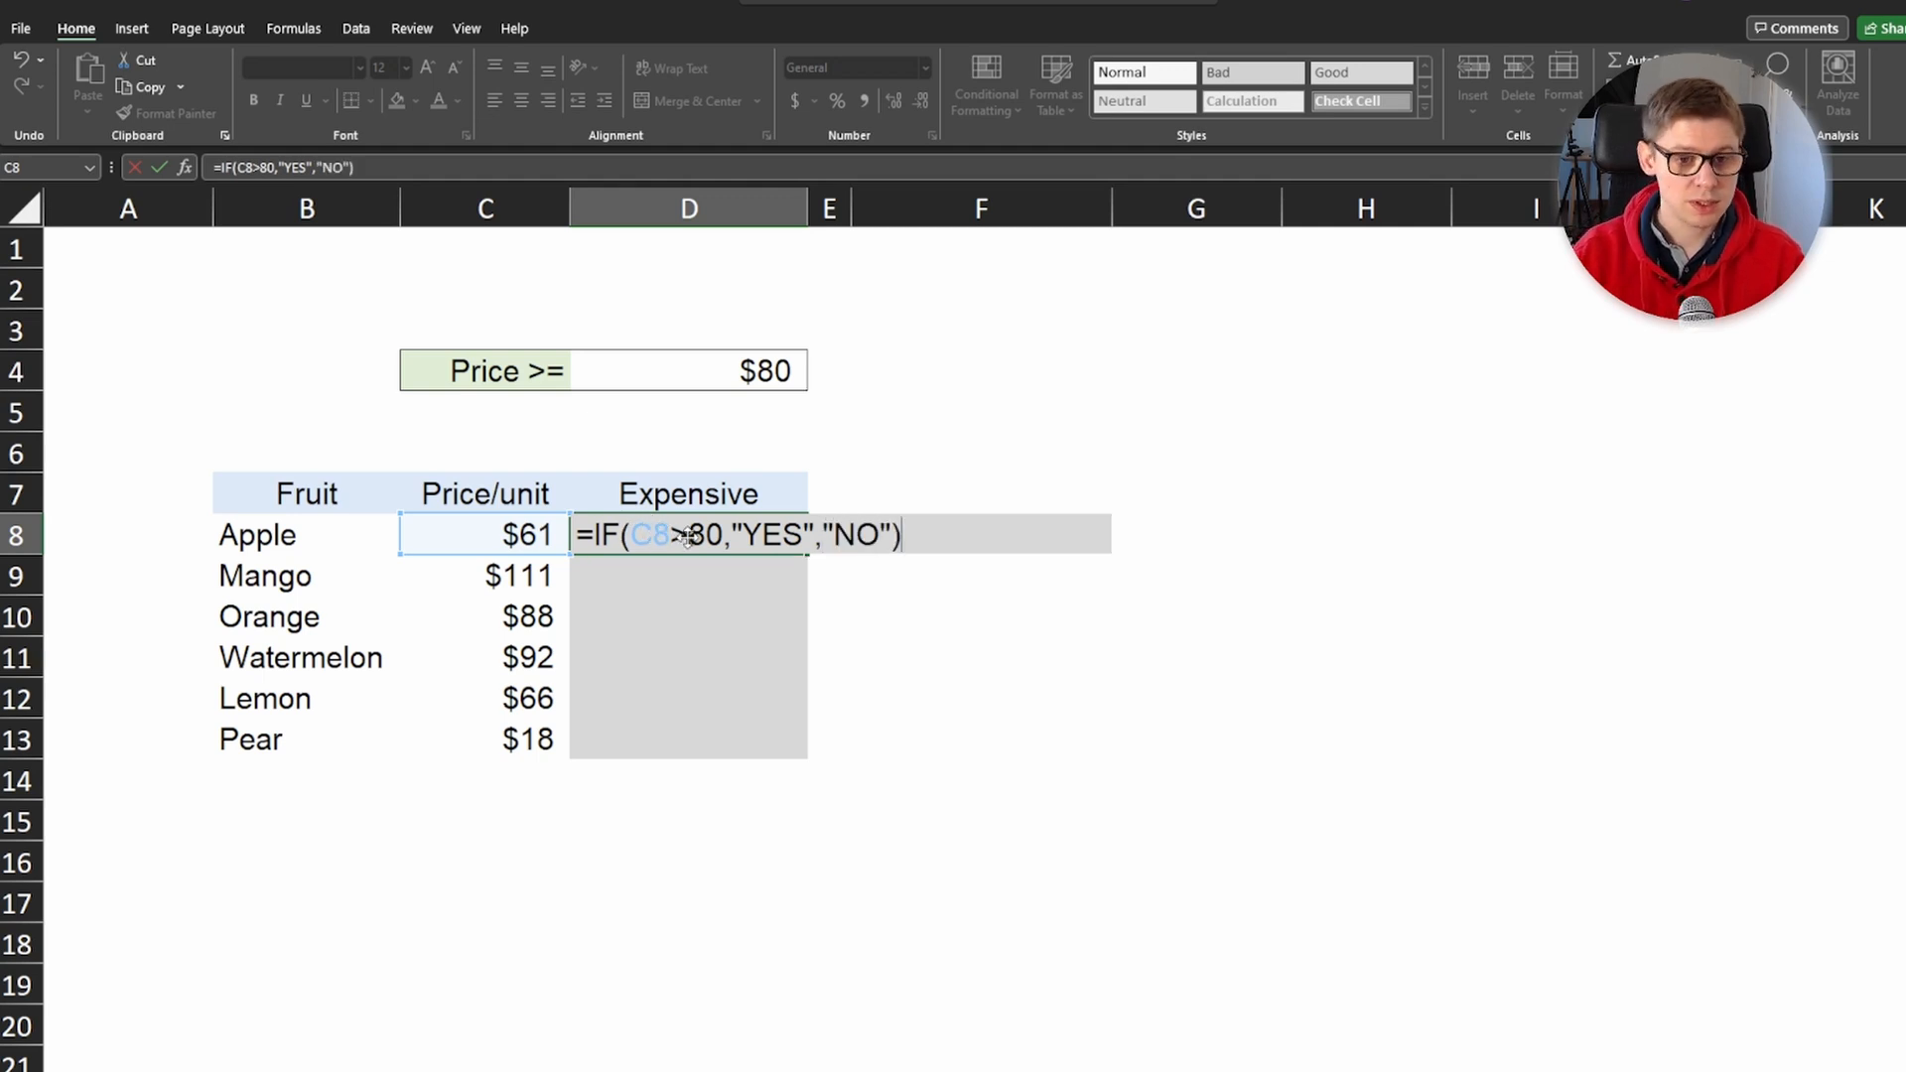
key("ctrl+Return")
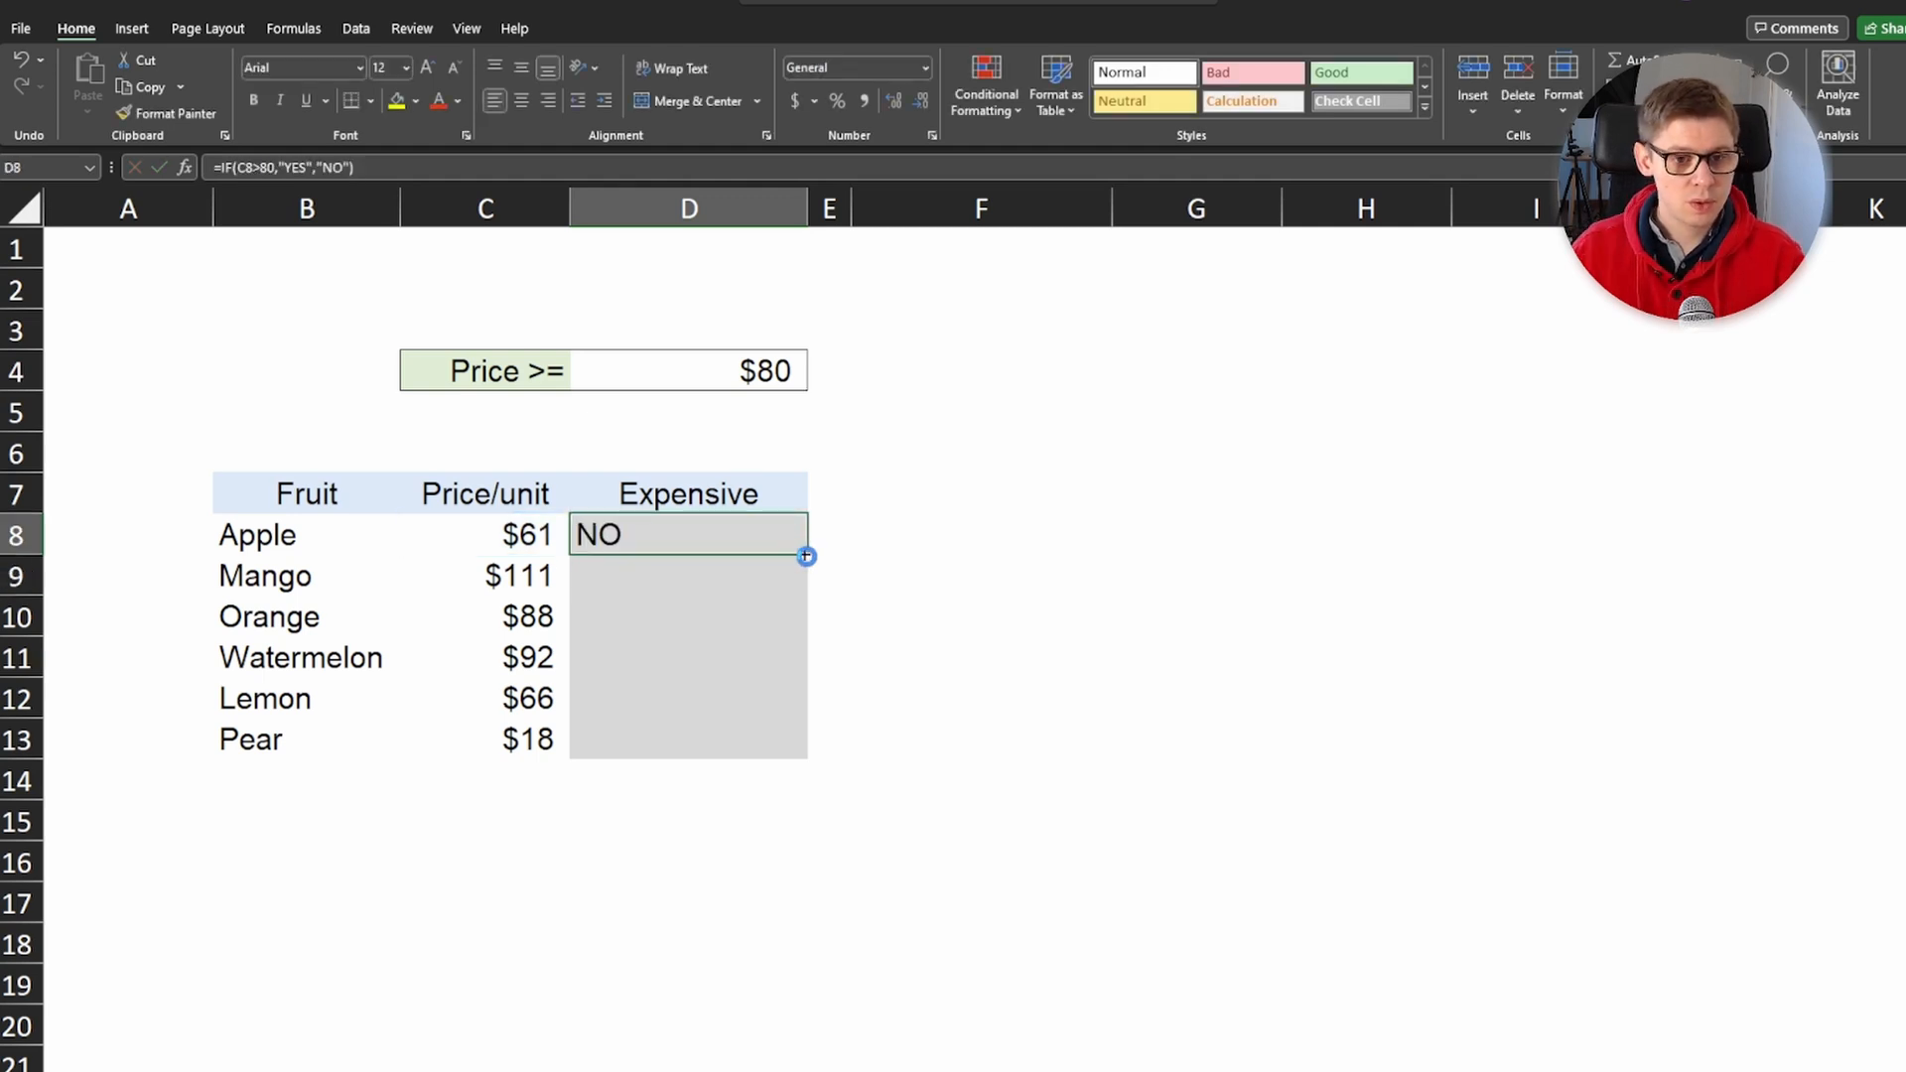
double_click(808, 553)
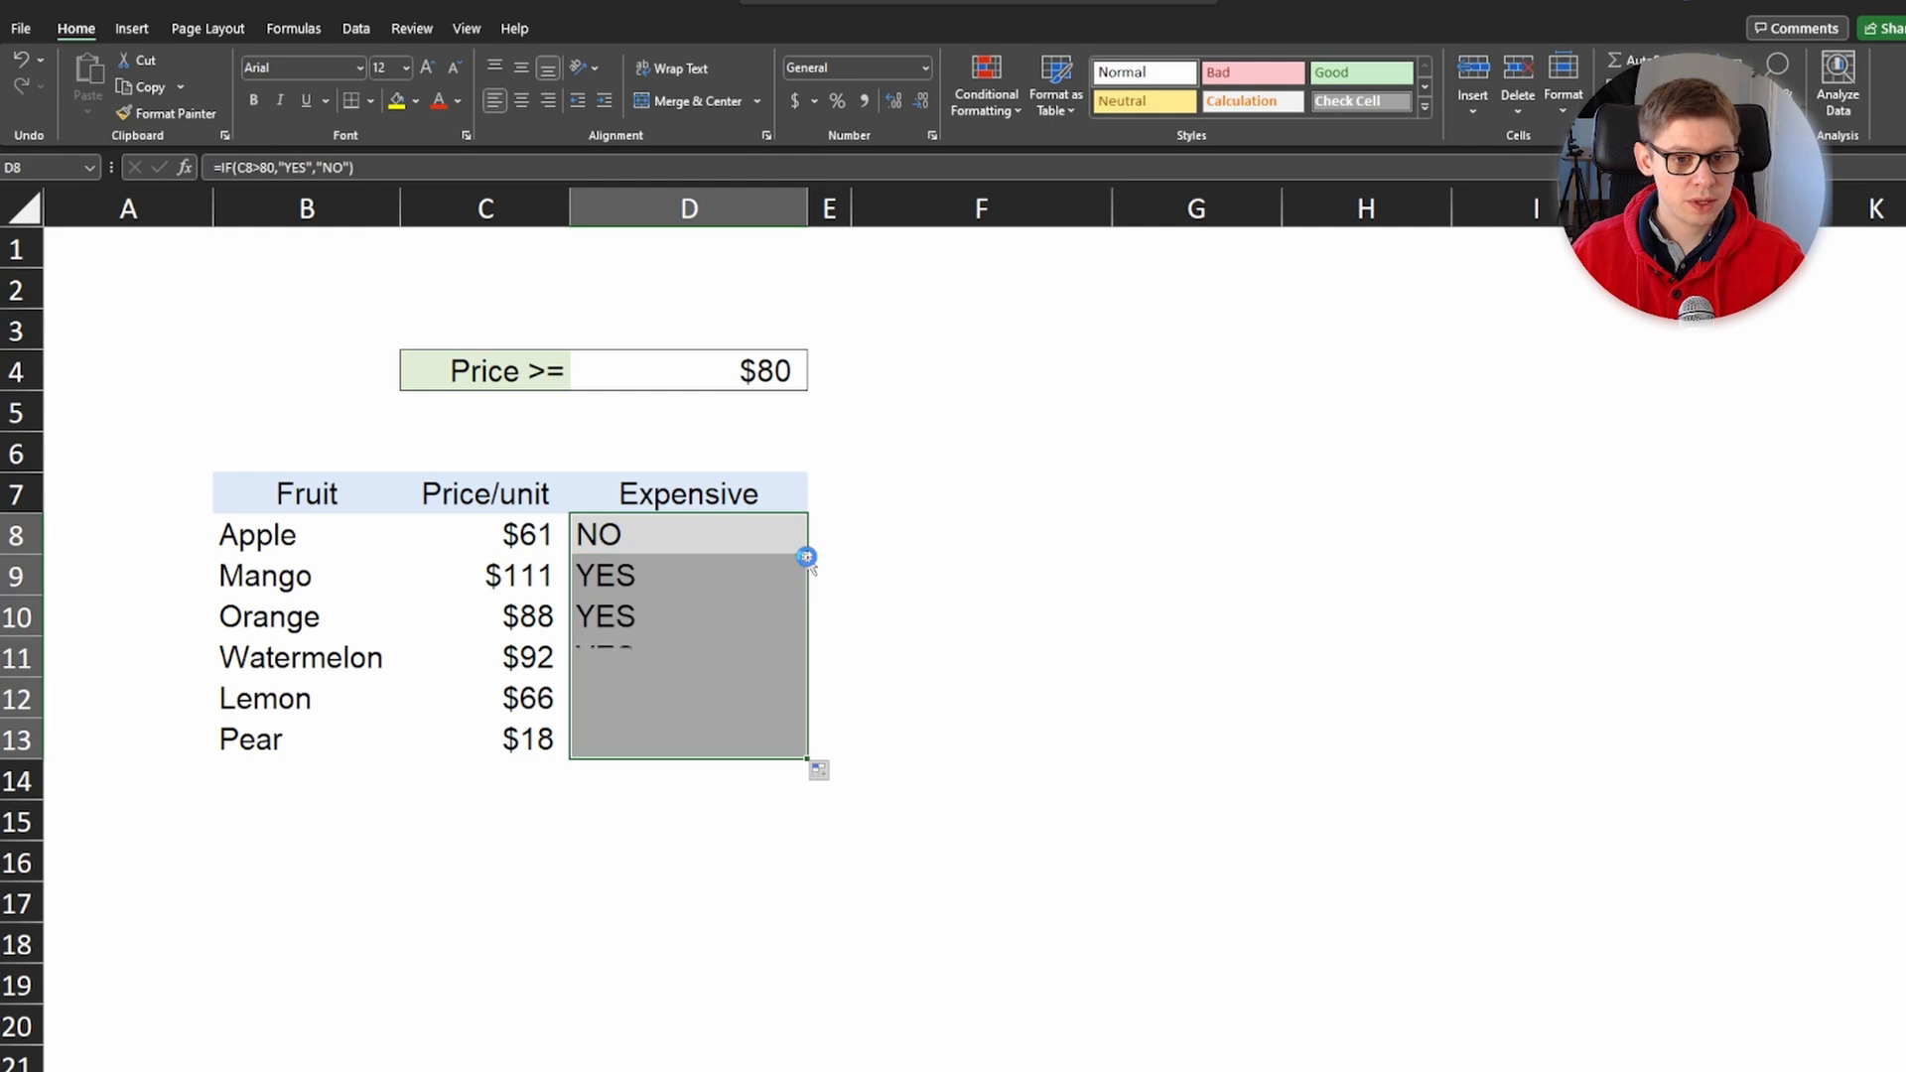
Step: Replace the hard-coded 80 in the D8 formula with the absolute reference $D$4 and refill the formula down to D13
double_click(658, 534)
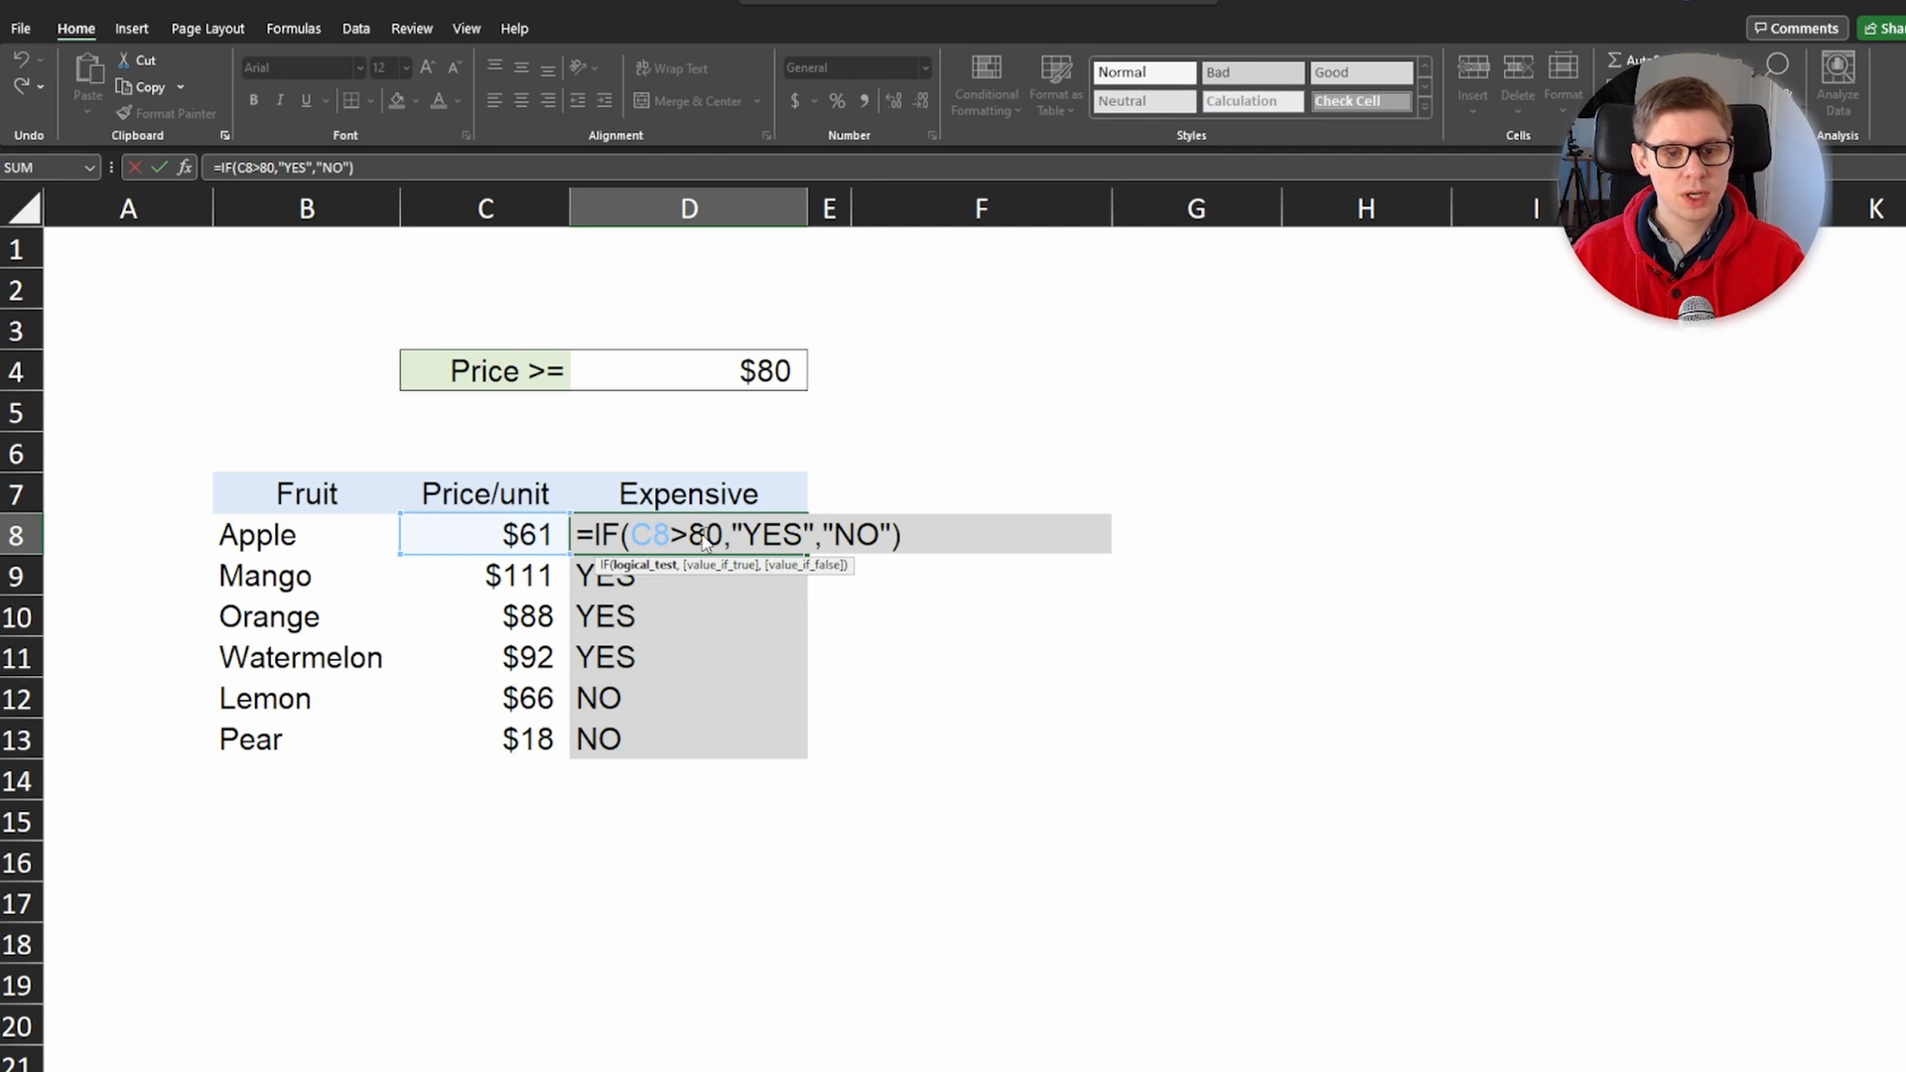
double_click(704, 536)
key("BackSpace")
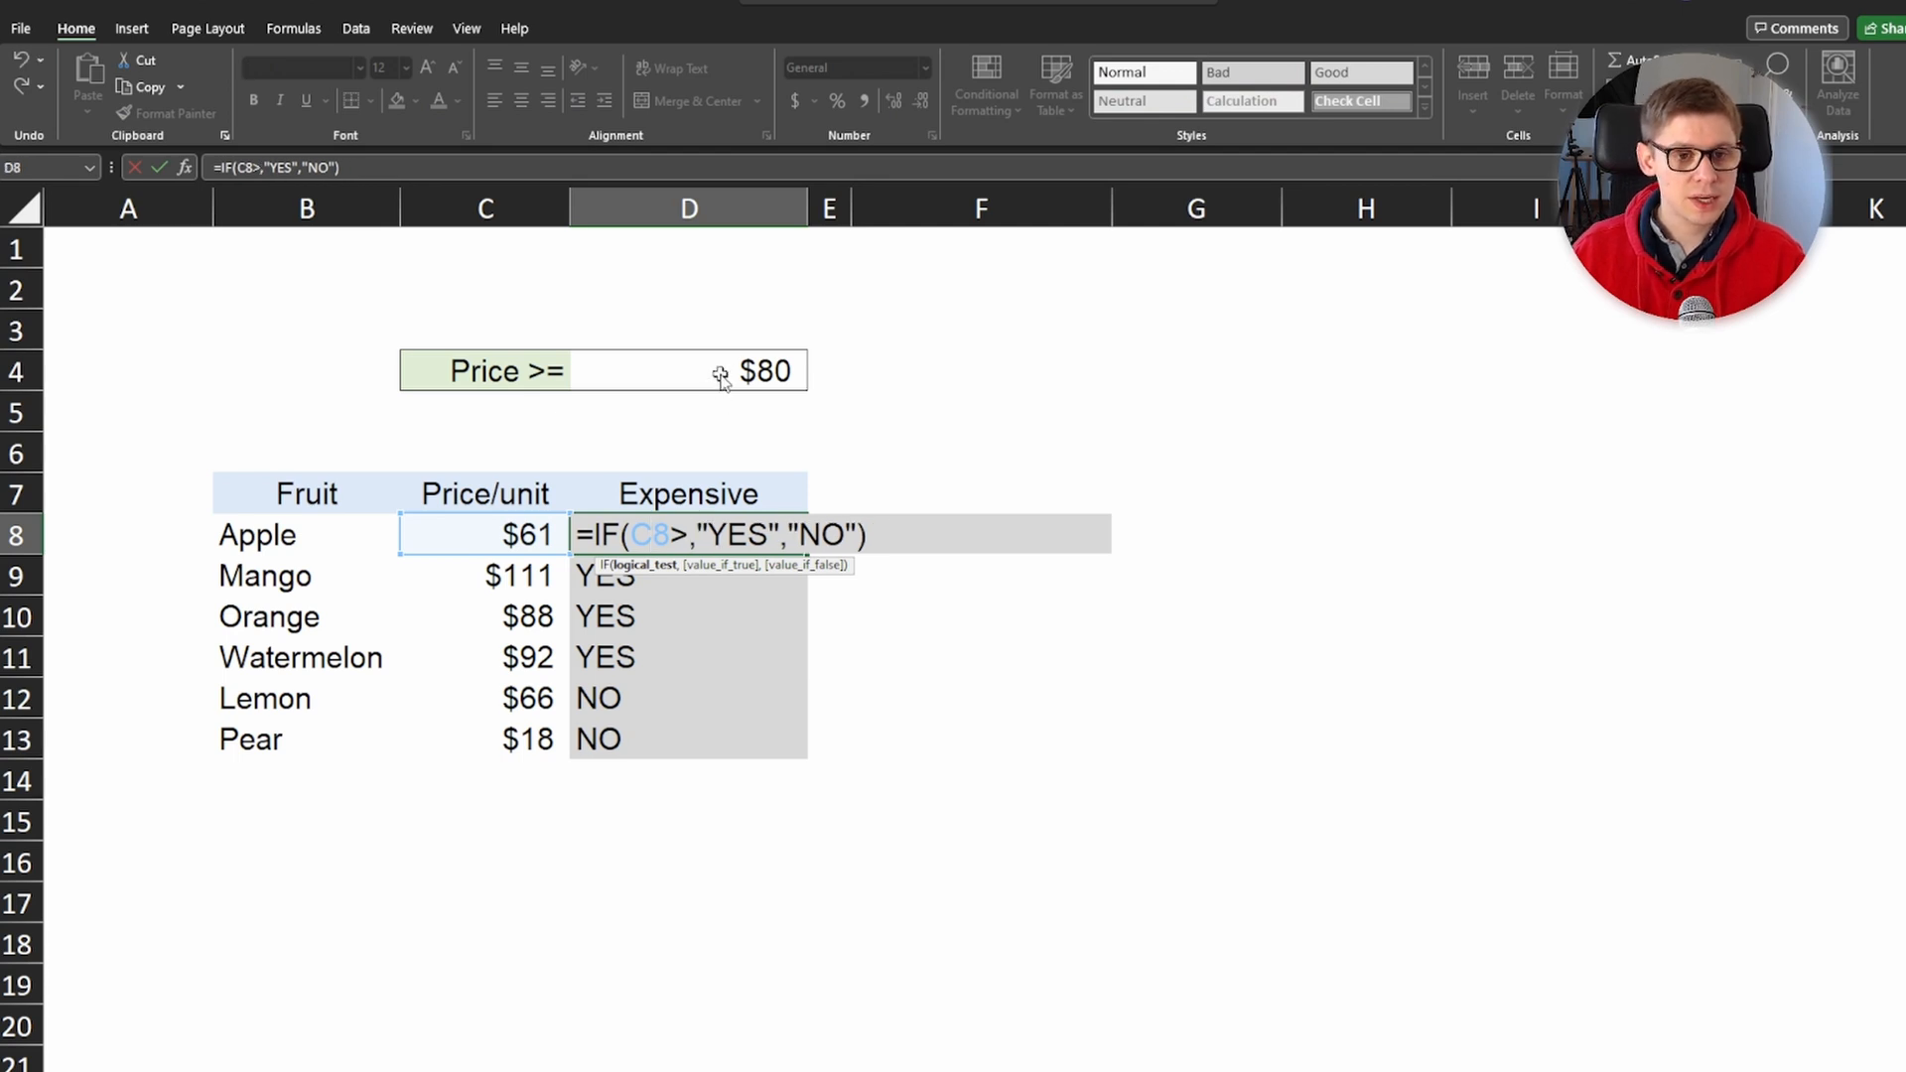
left_click(720, 375)
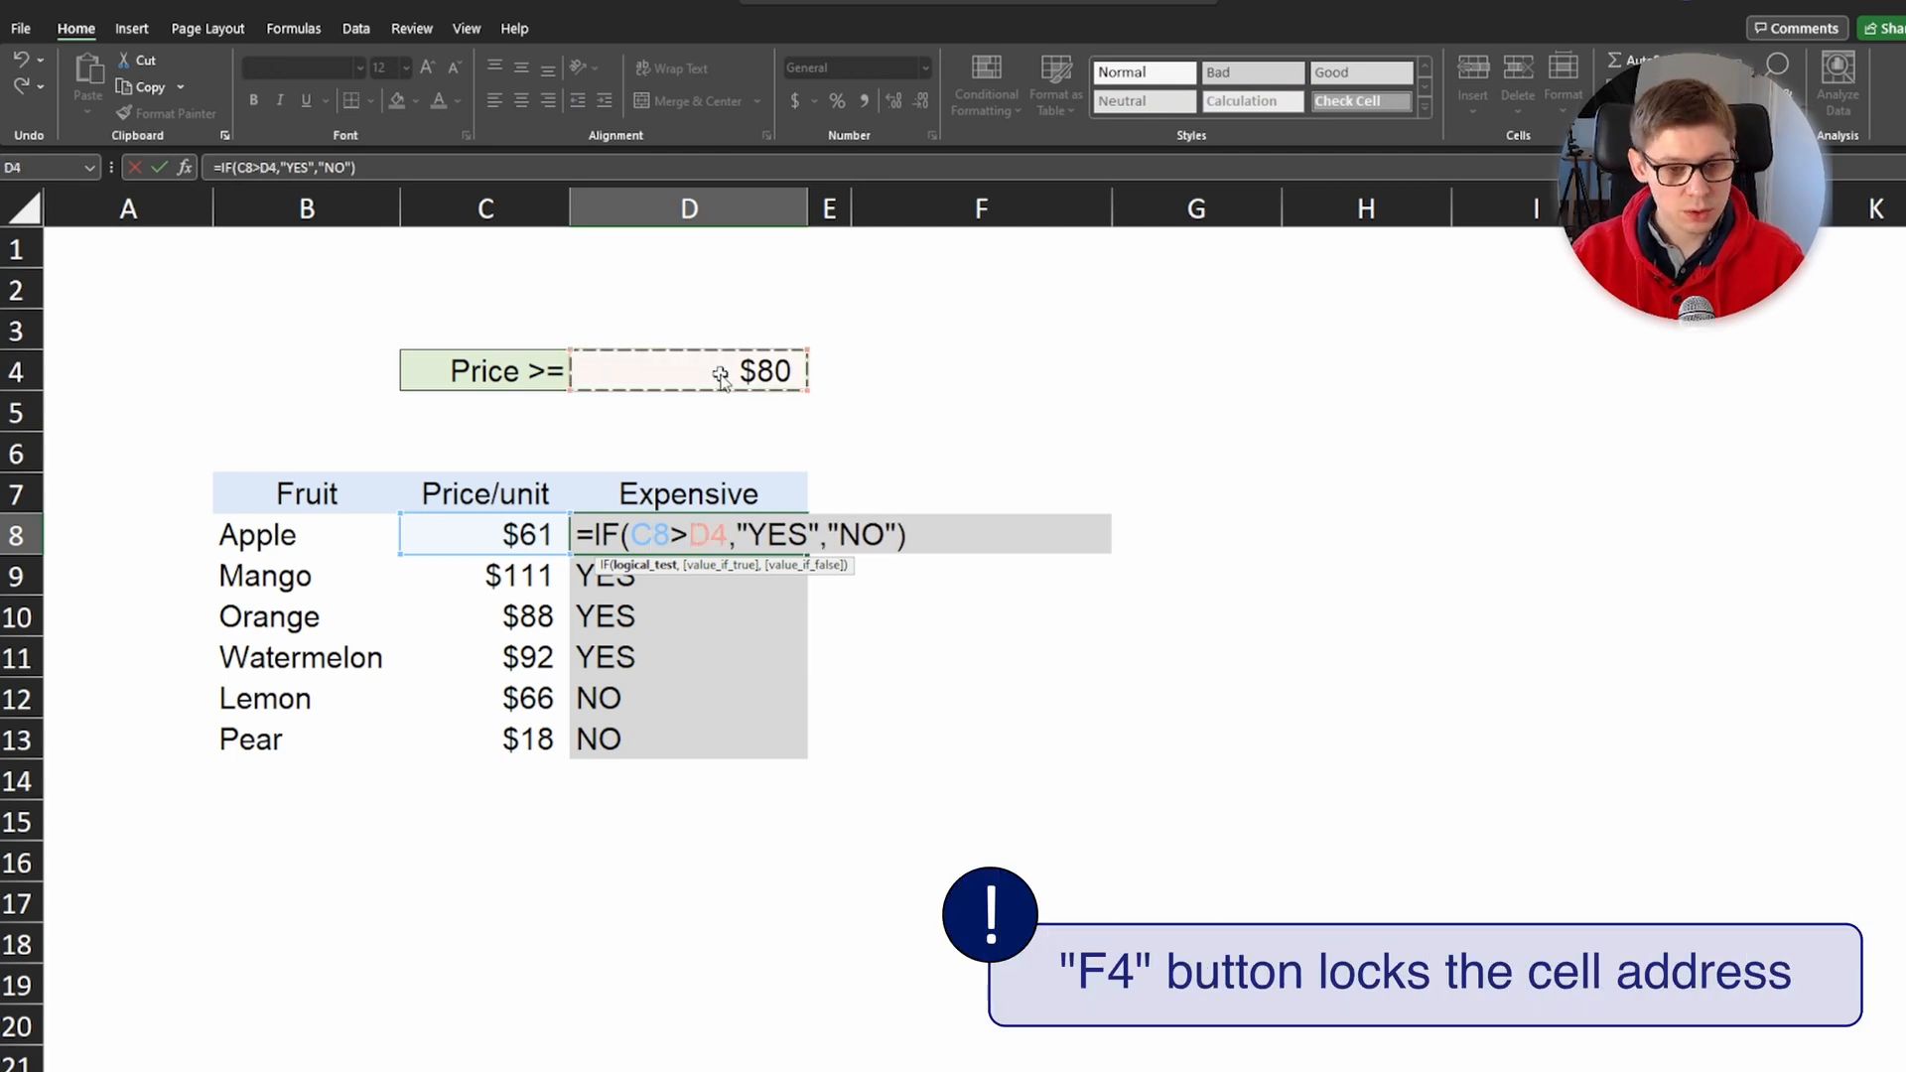
key("F4")
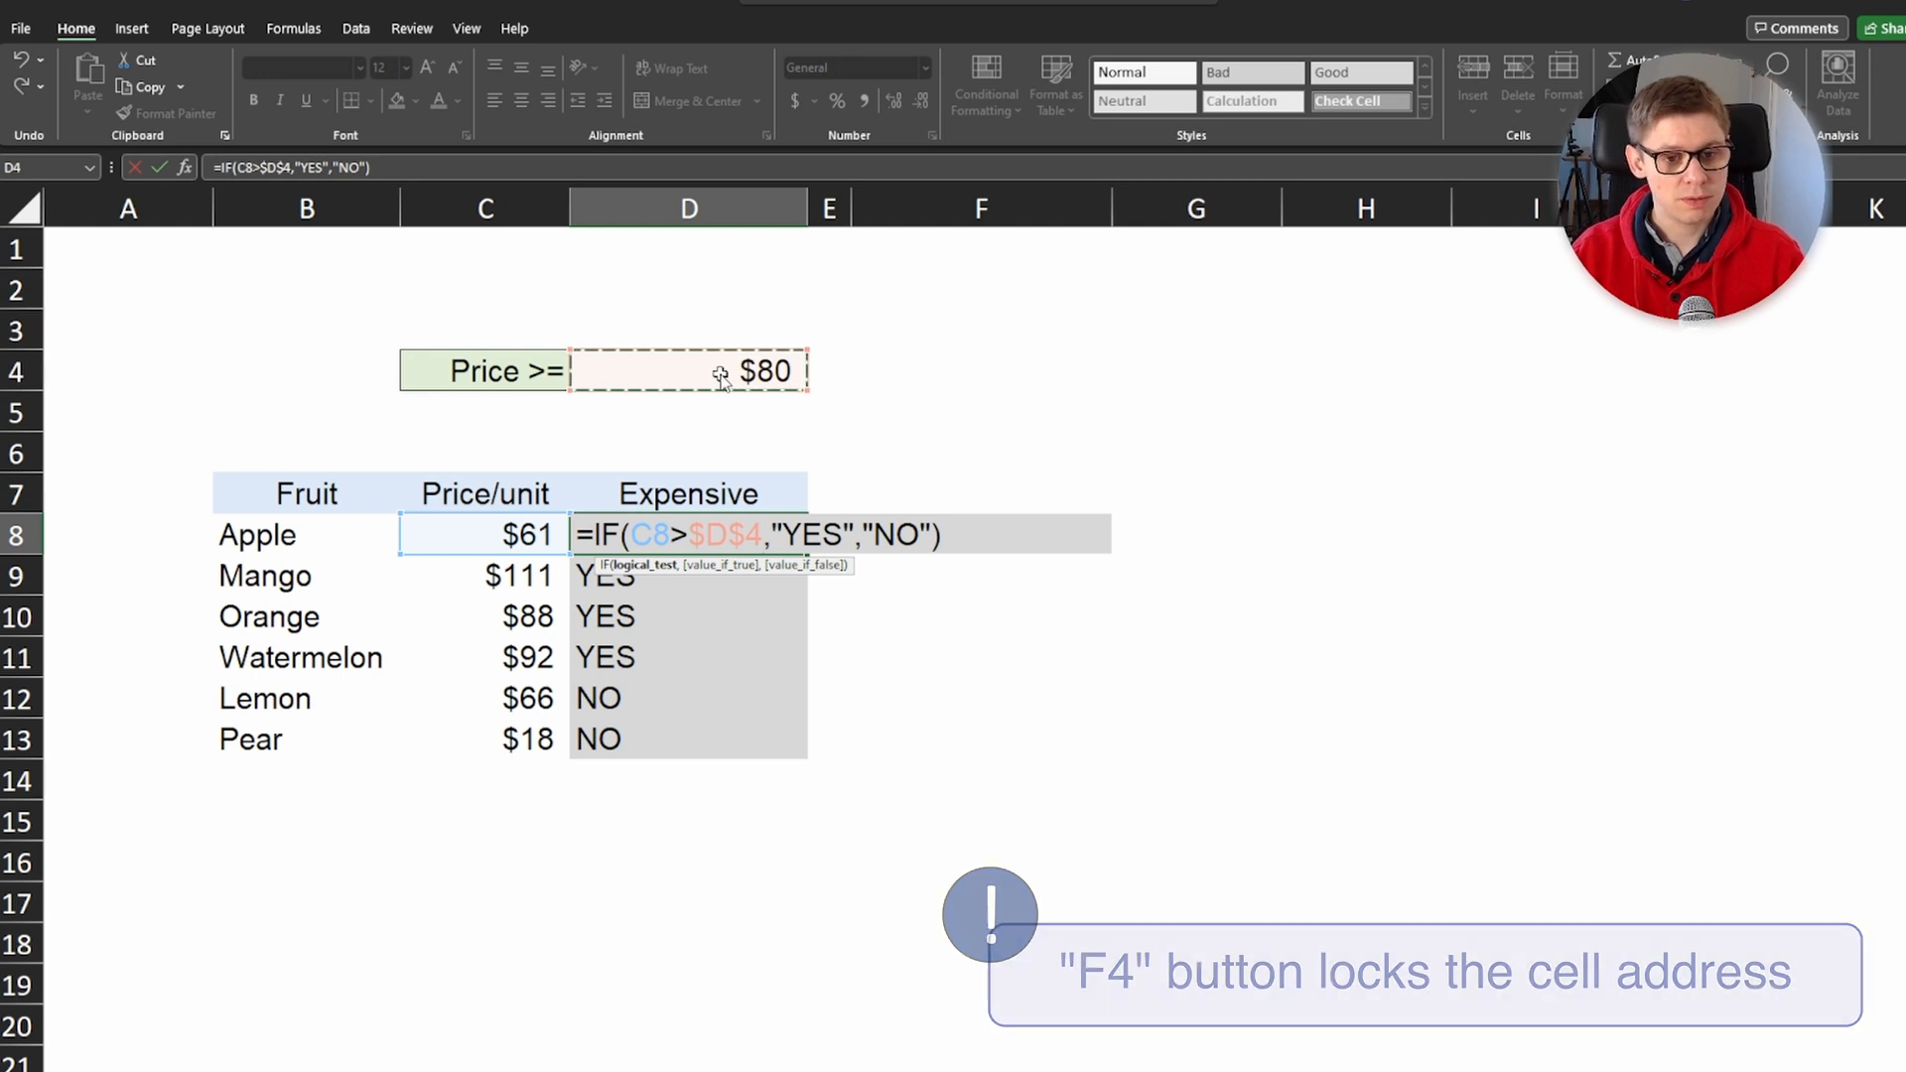
key("Return")
left_click(784, 546)
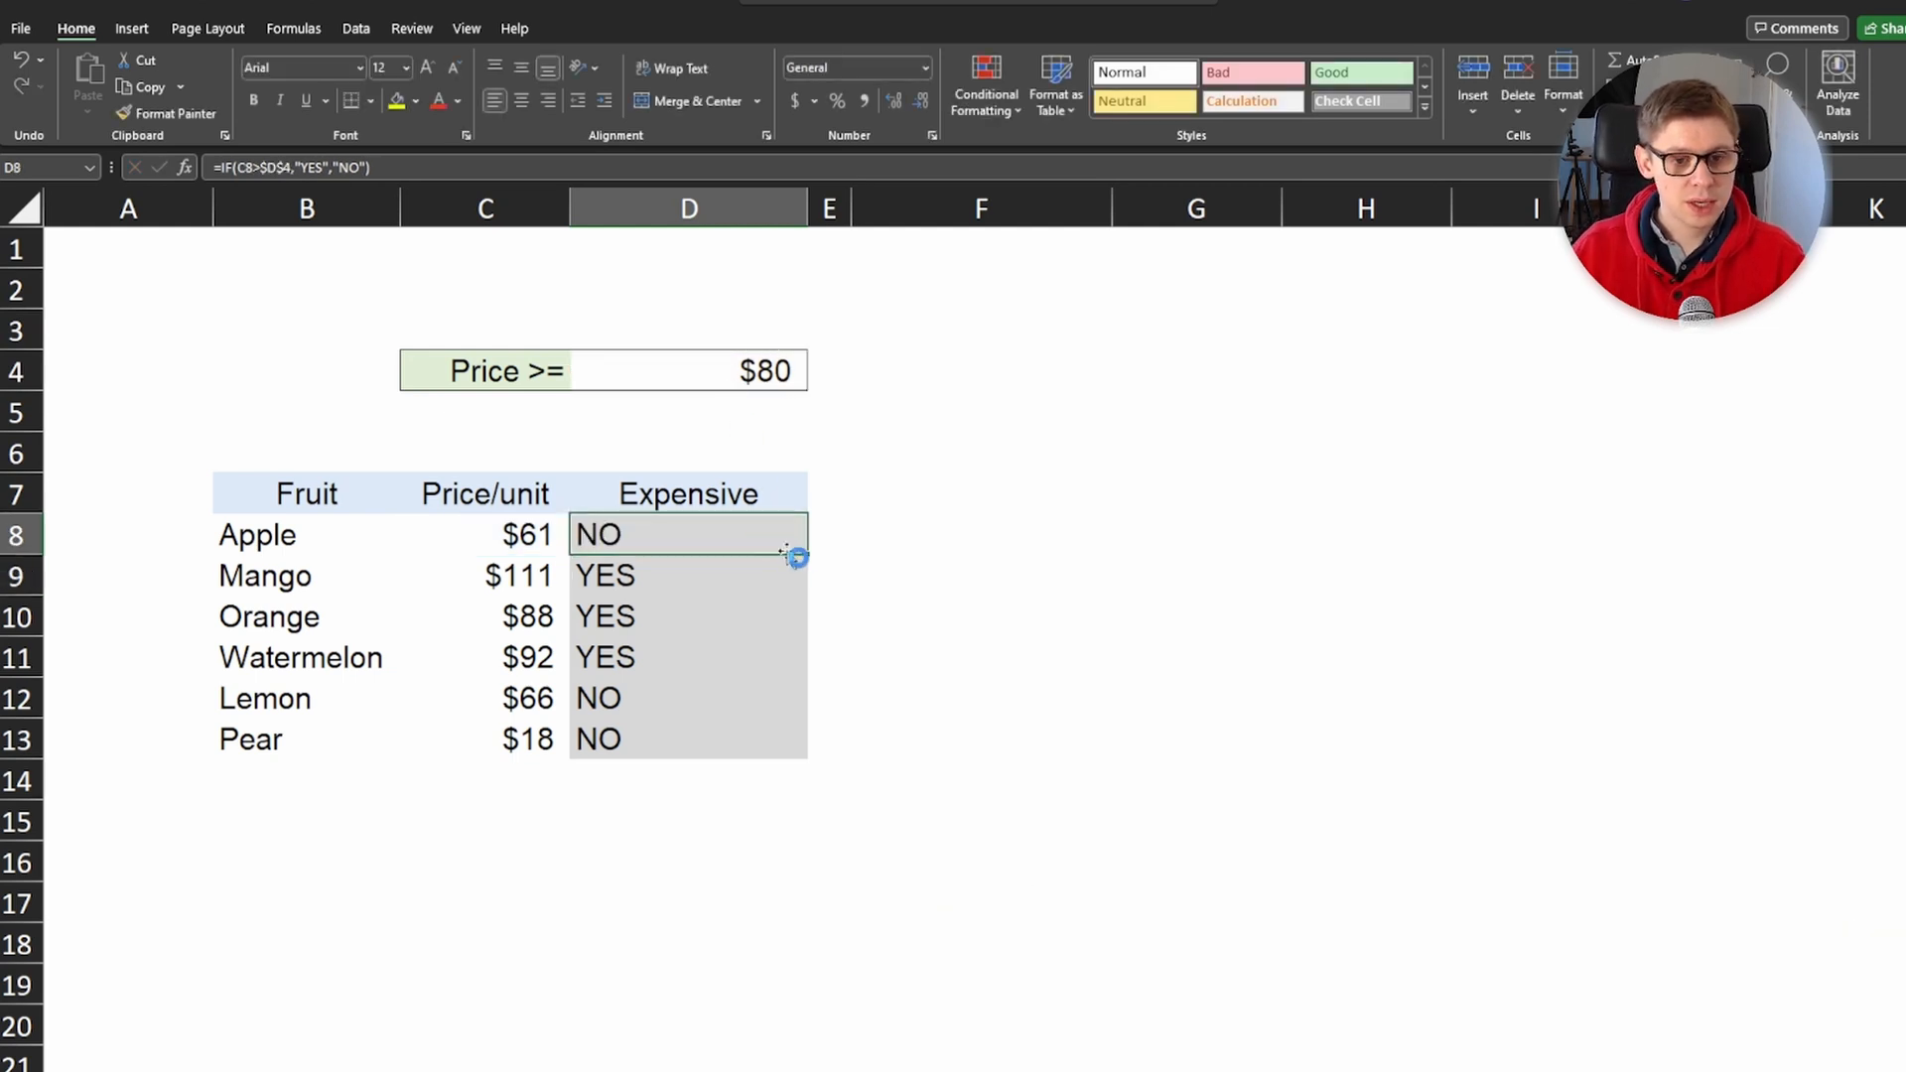
double_click(807, 554)
Step: Set the price threshold in D4 to 20 and check the results in the Expensive column
left_click(696, 365)
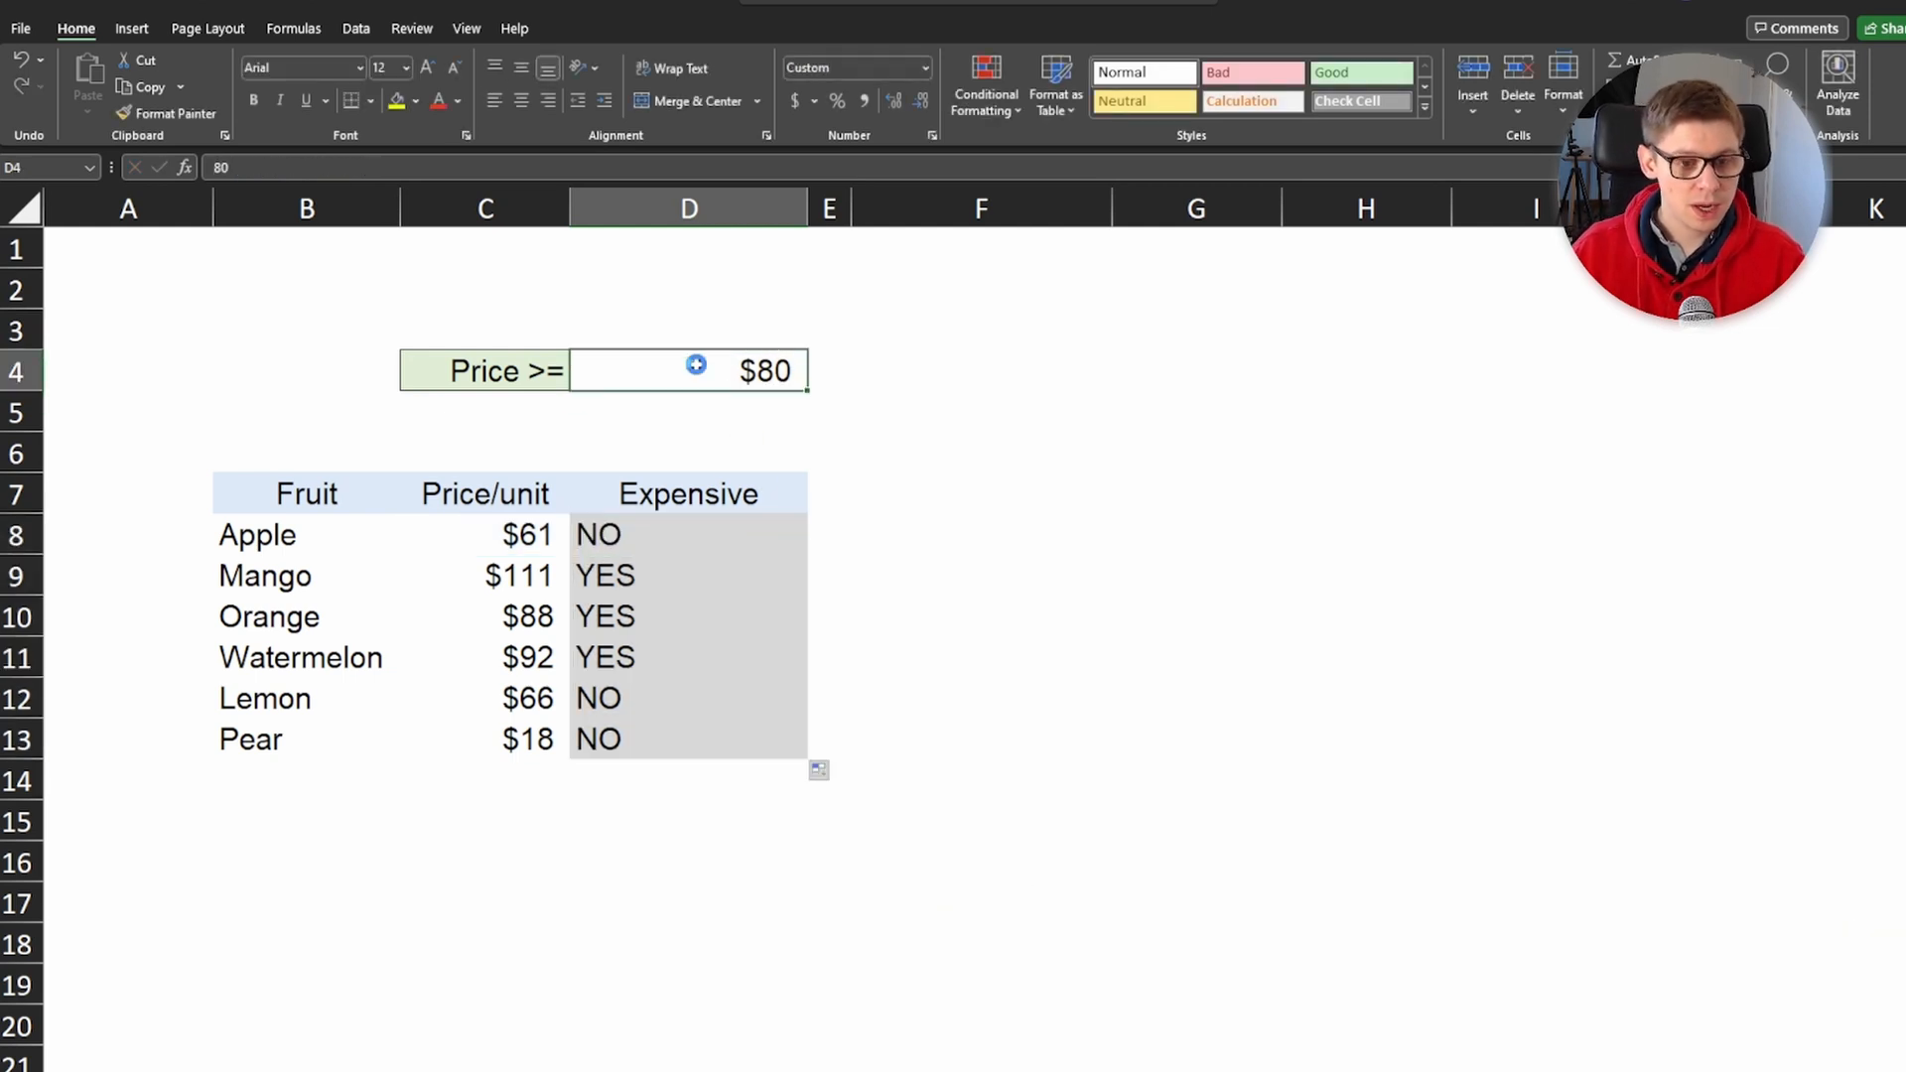
type("20")
key("Return")
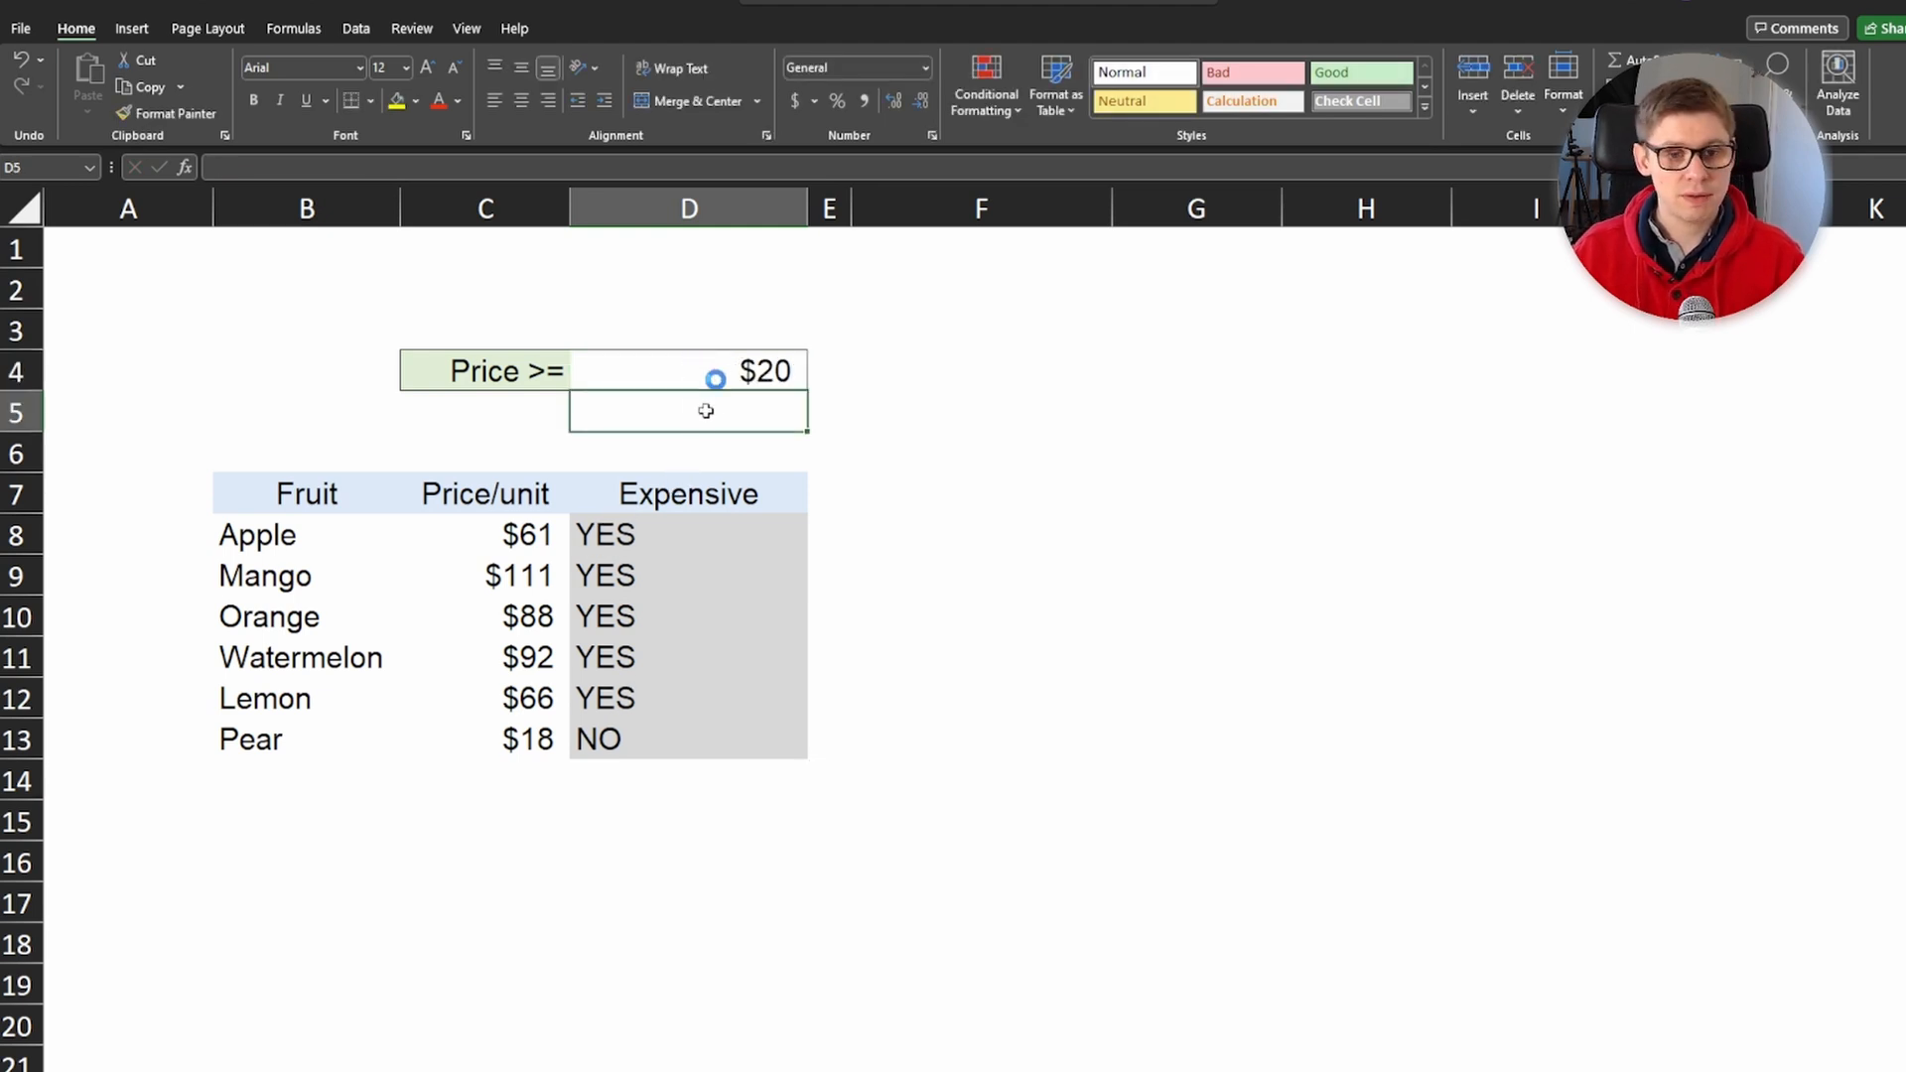
left_click(718, 370)
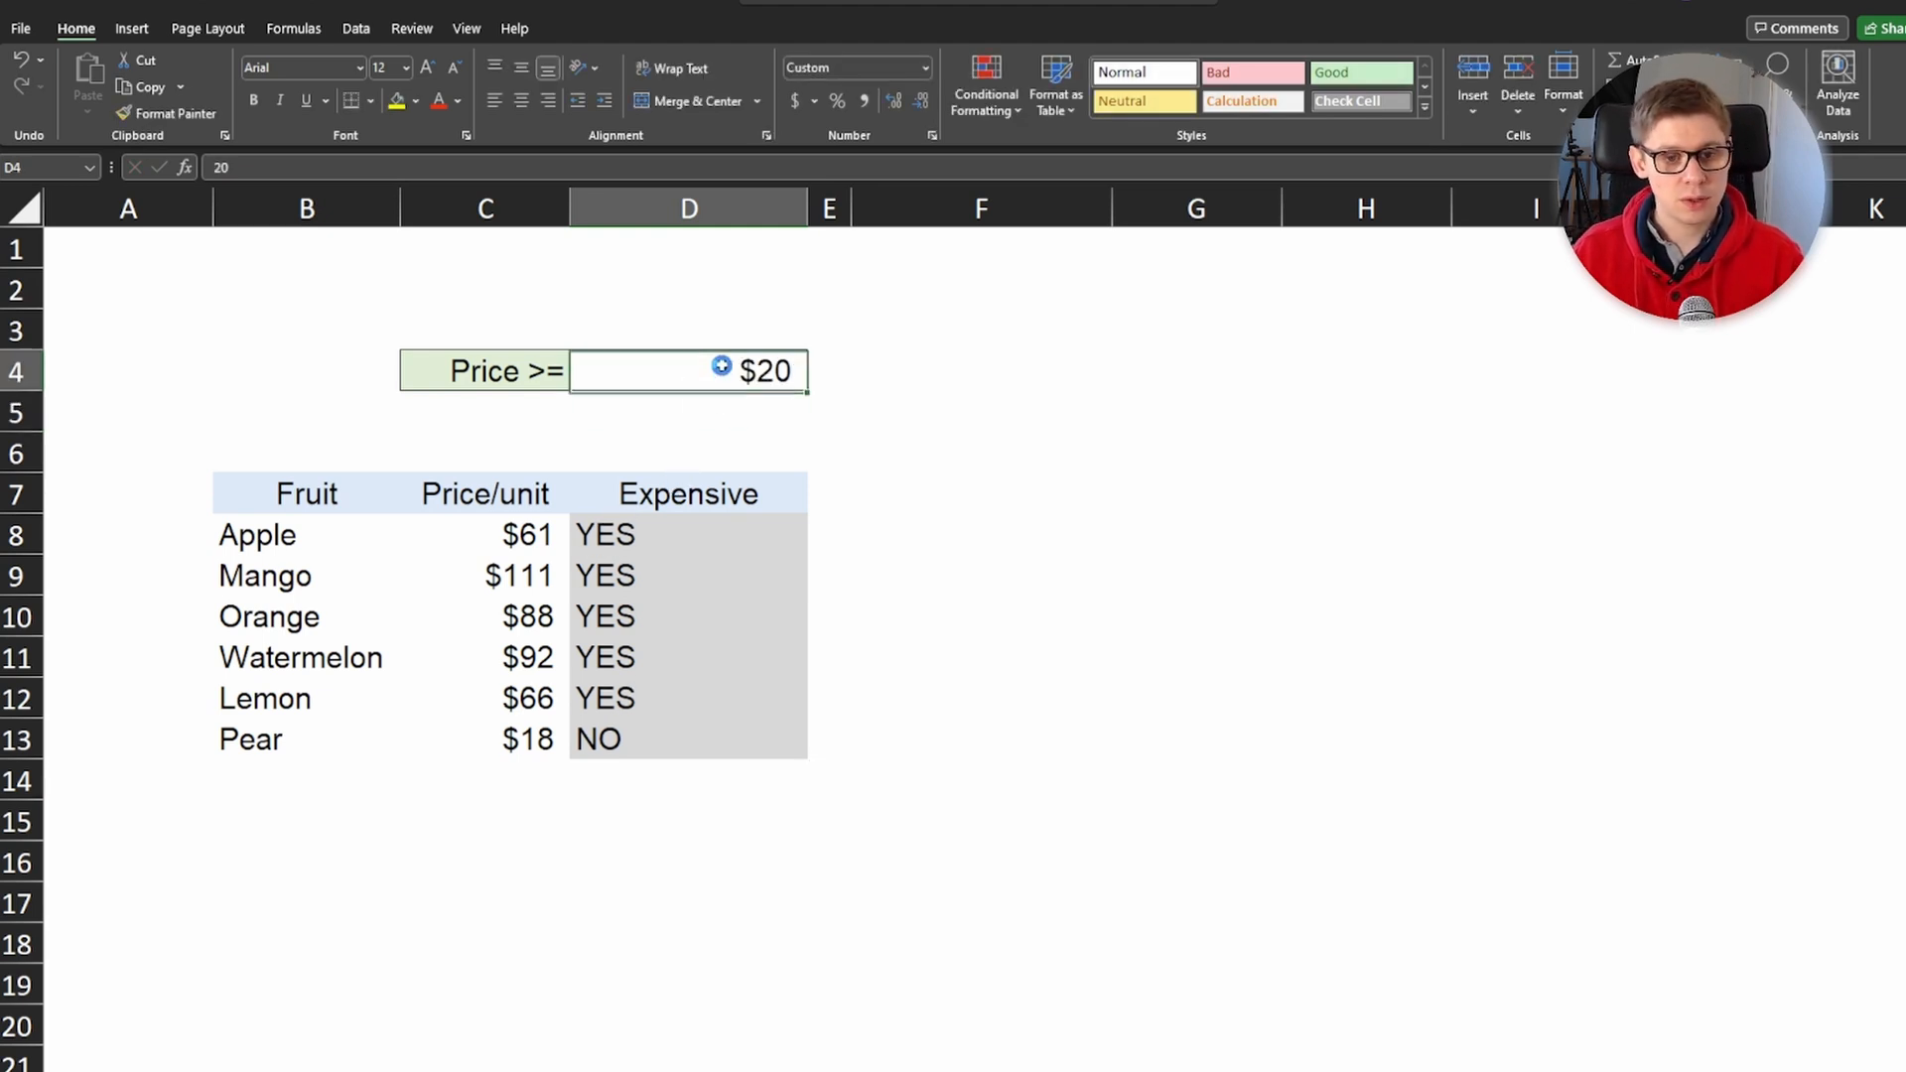
left_click_drag(641, 534, 641, 701)
left_click(652, 536)
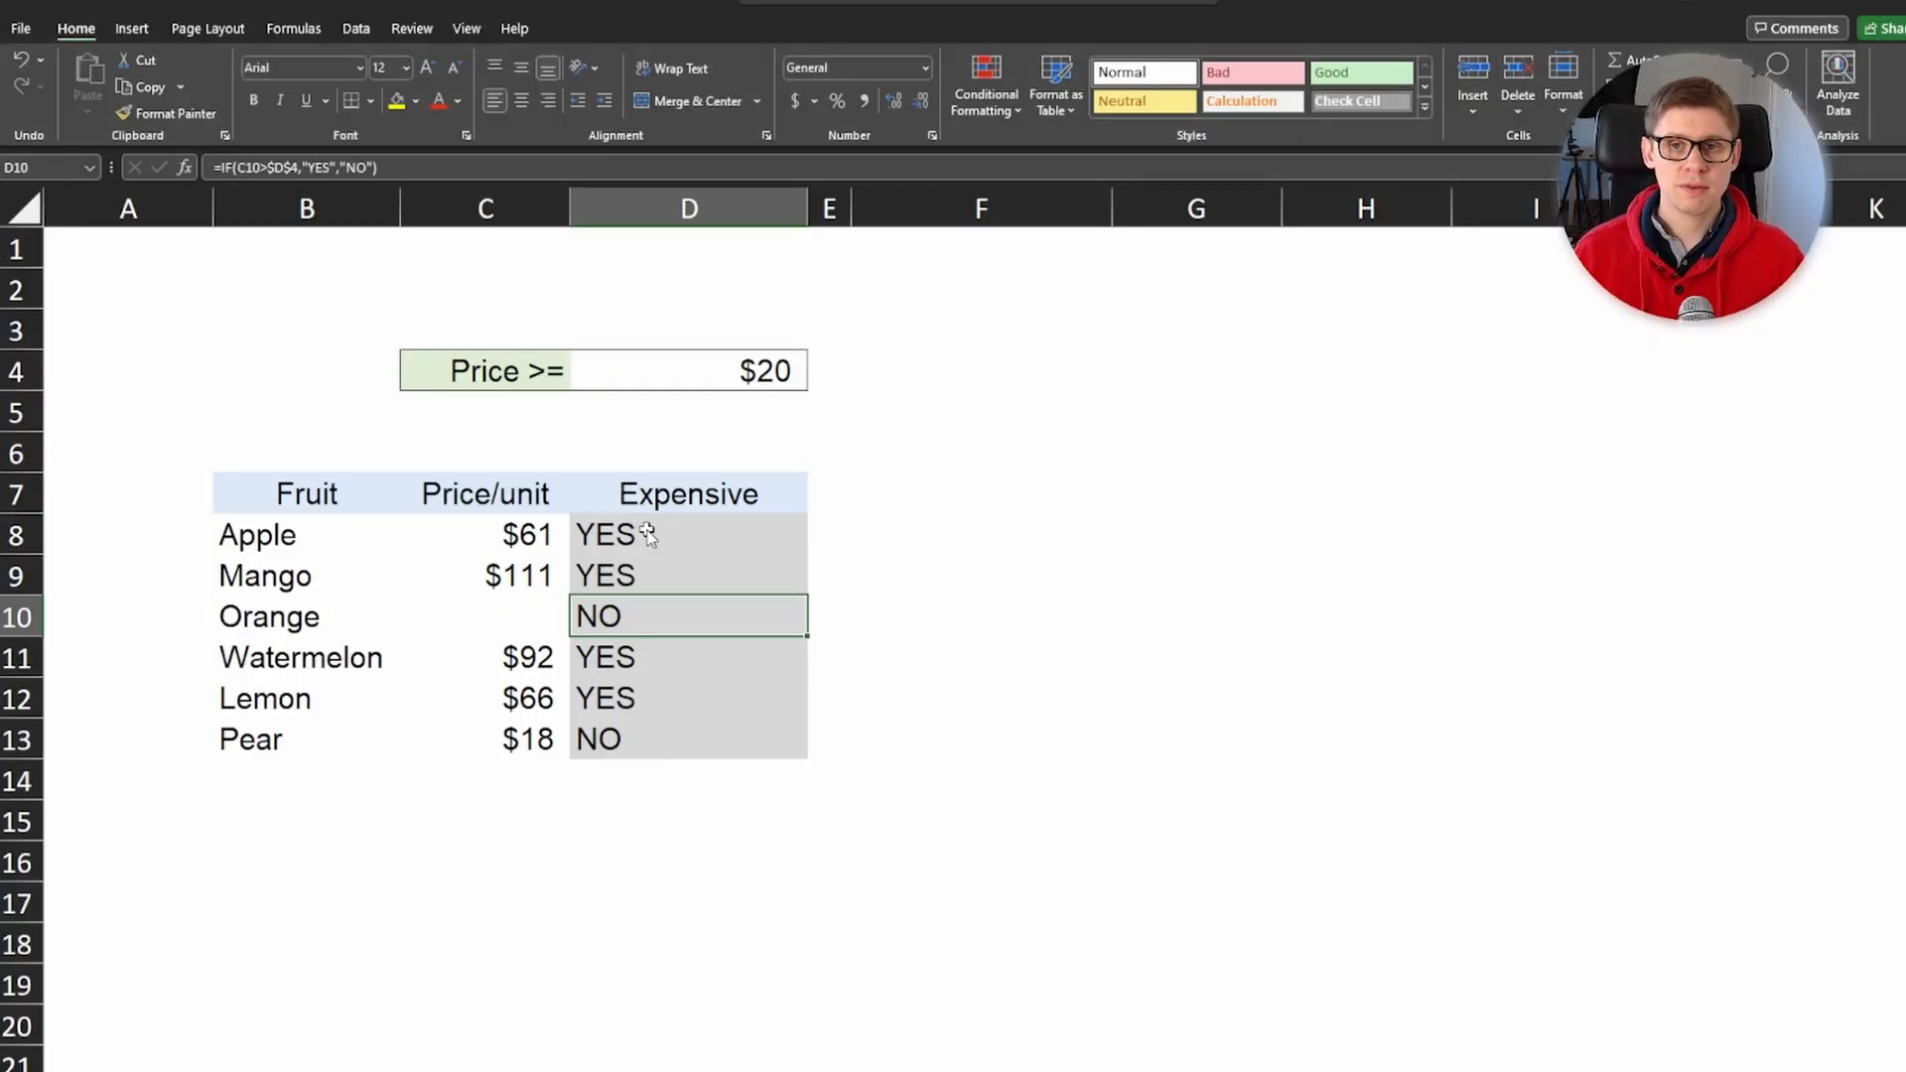
Step: Insert an outer IF before the existing IF in D8 with the blank-price test C8="" as its condition
double_click(647, 534)
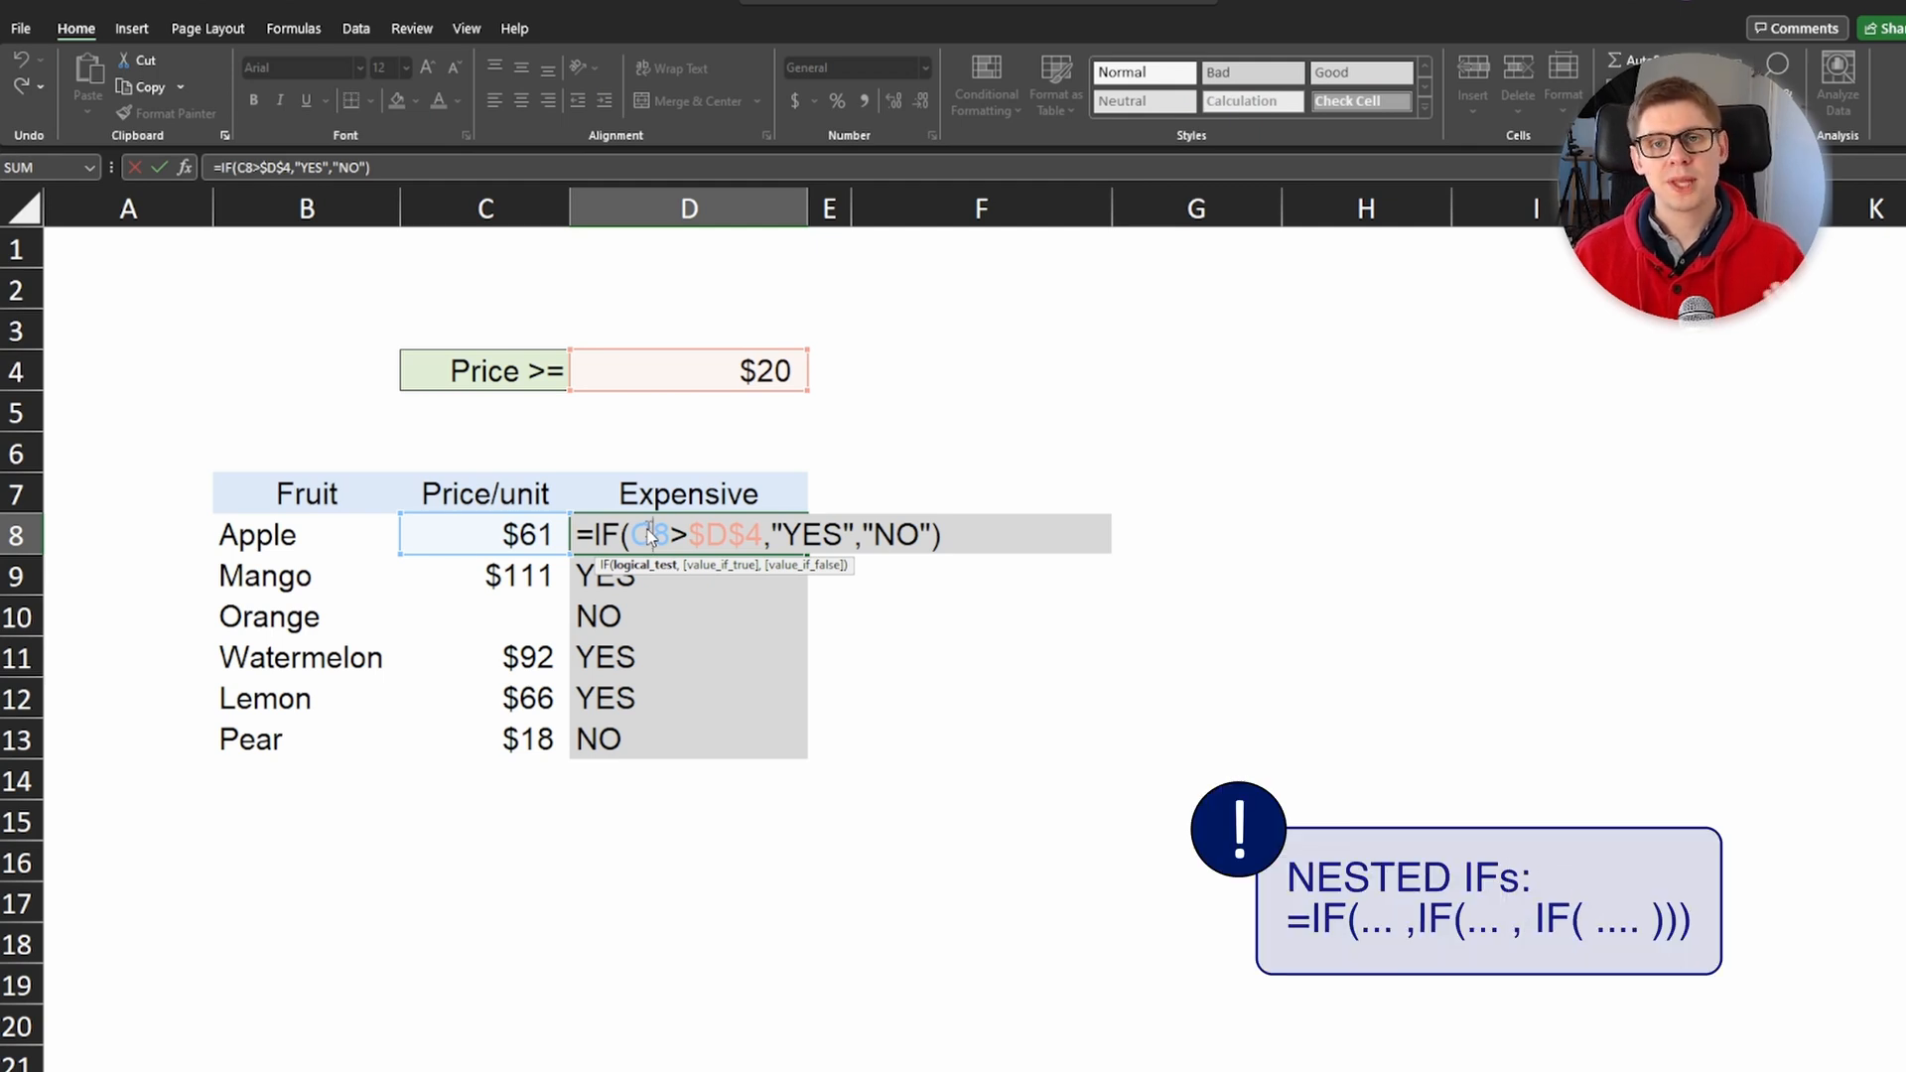
left_click(593, 542)
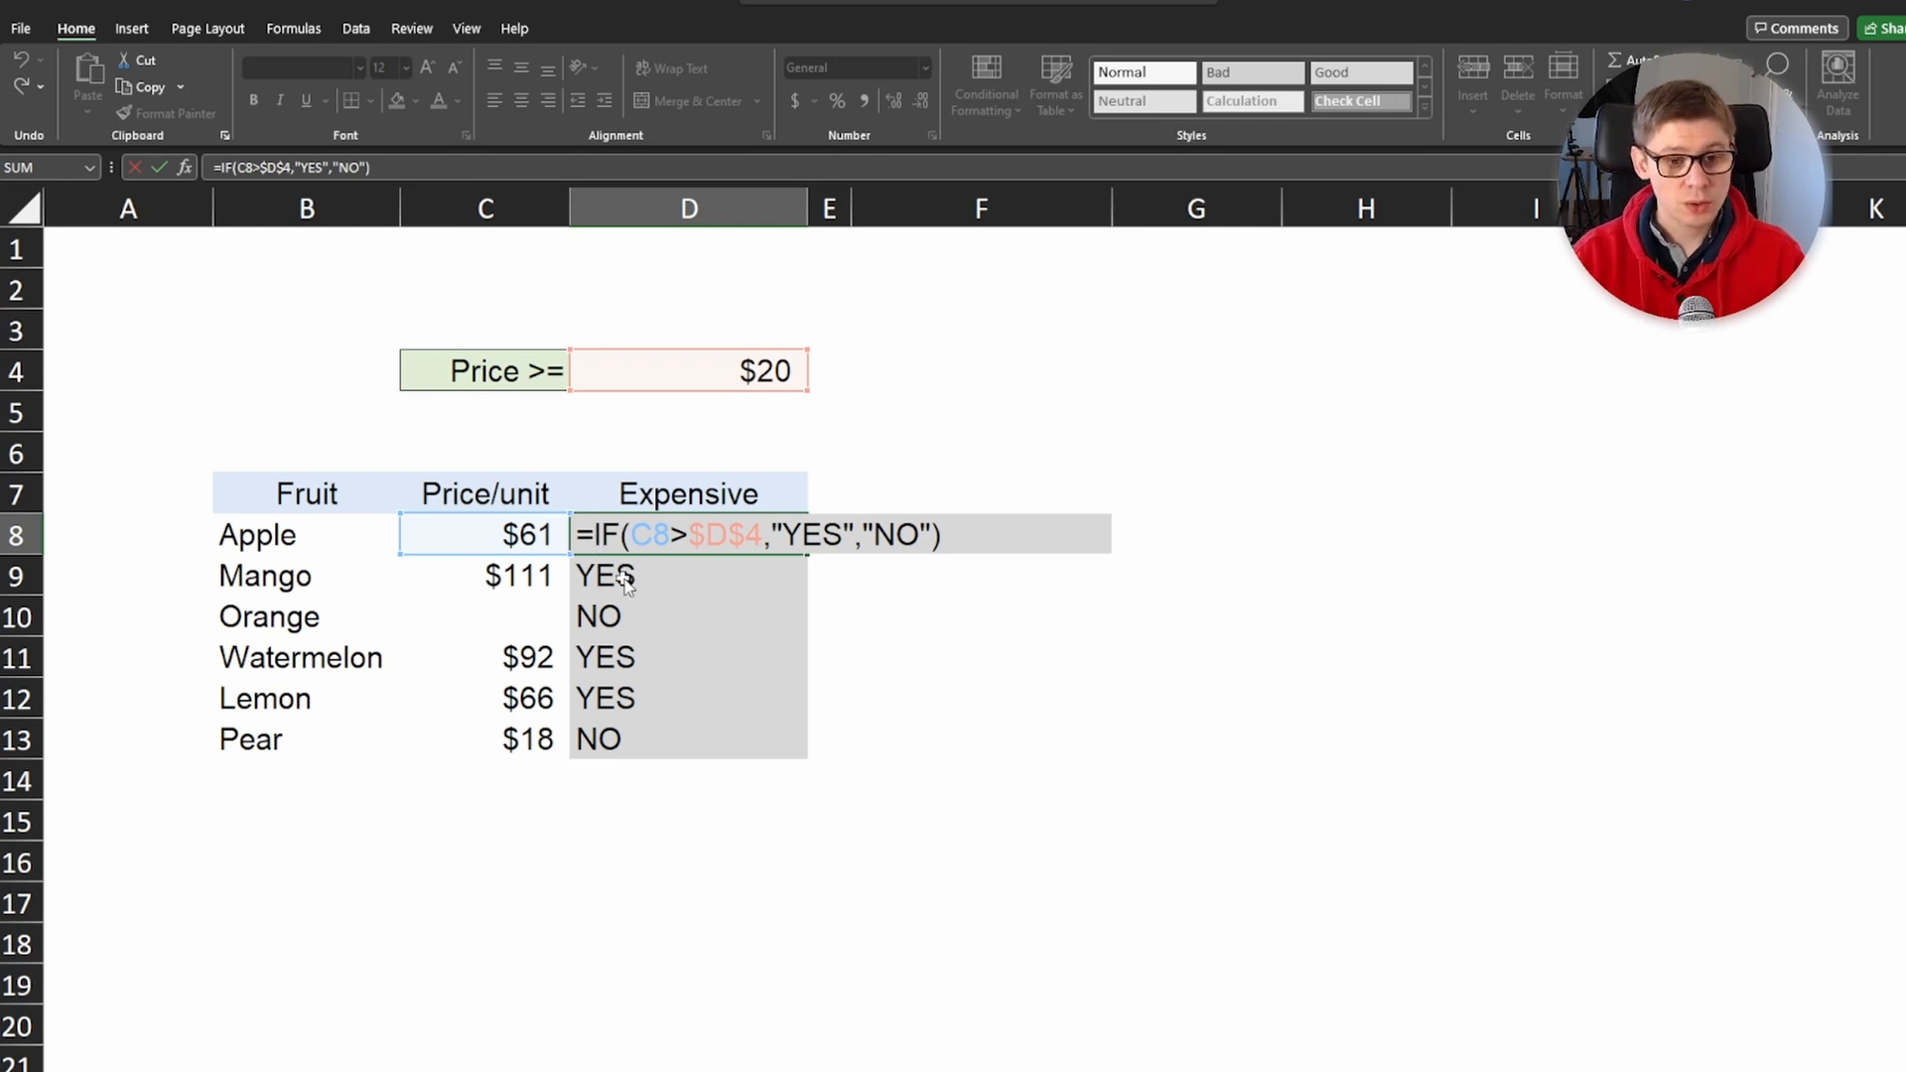
type("if")
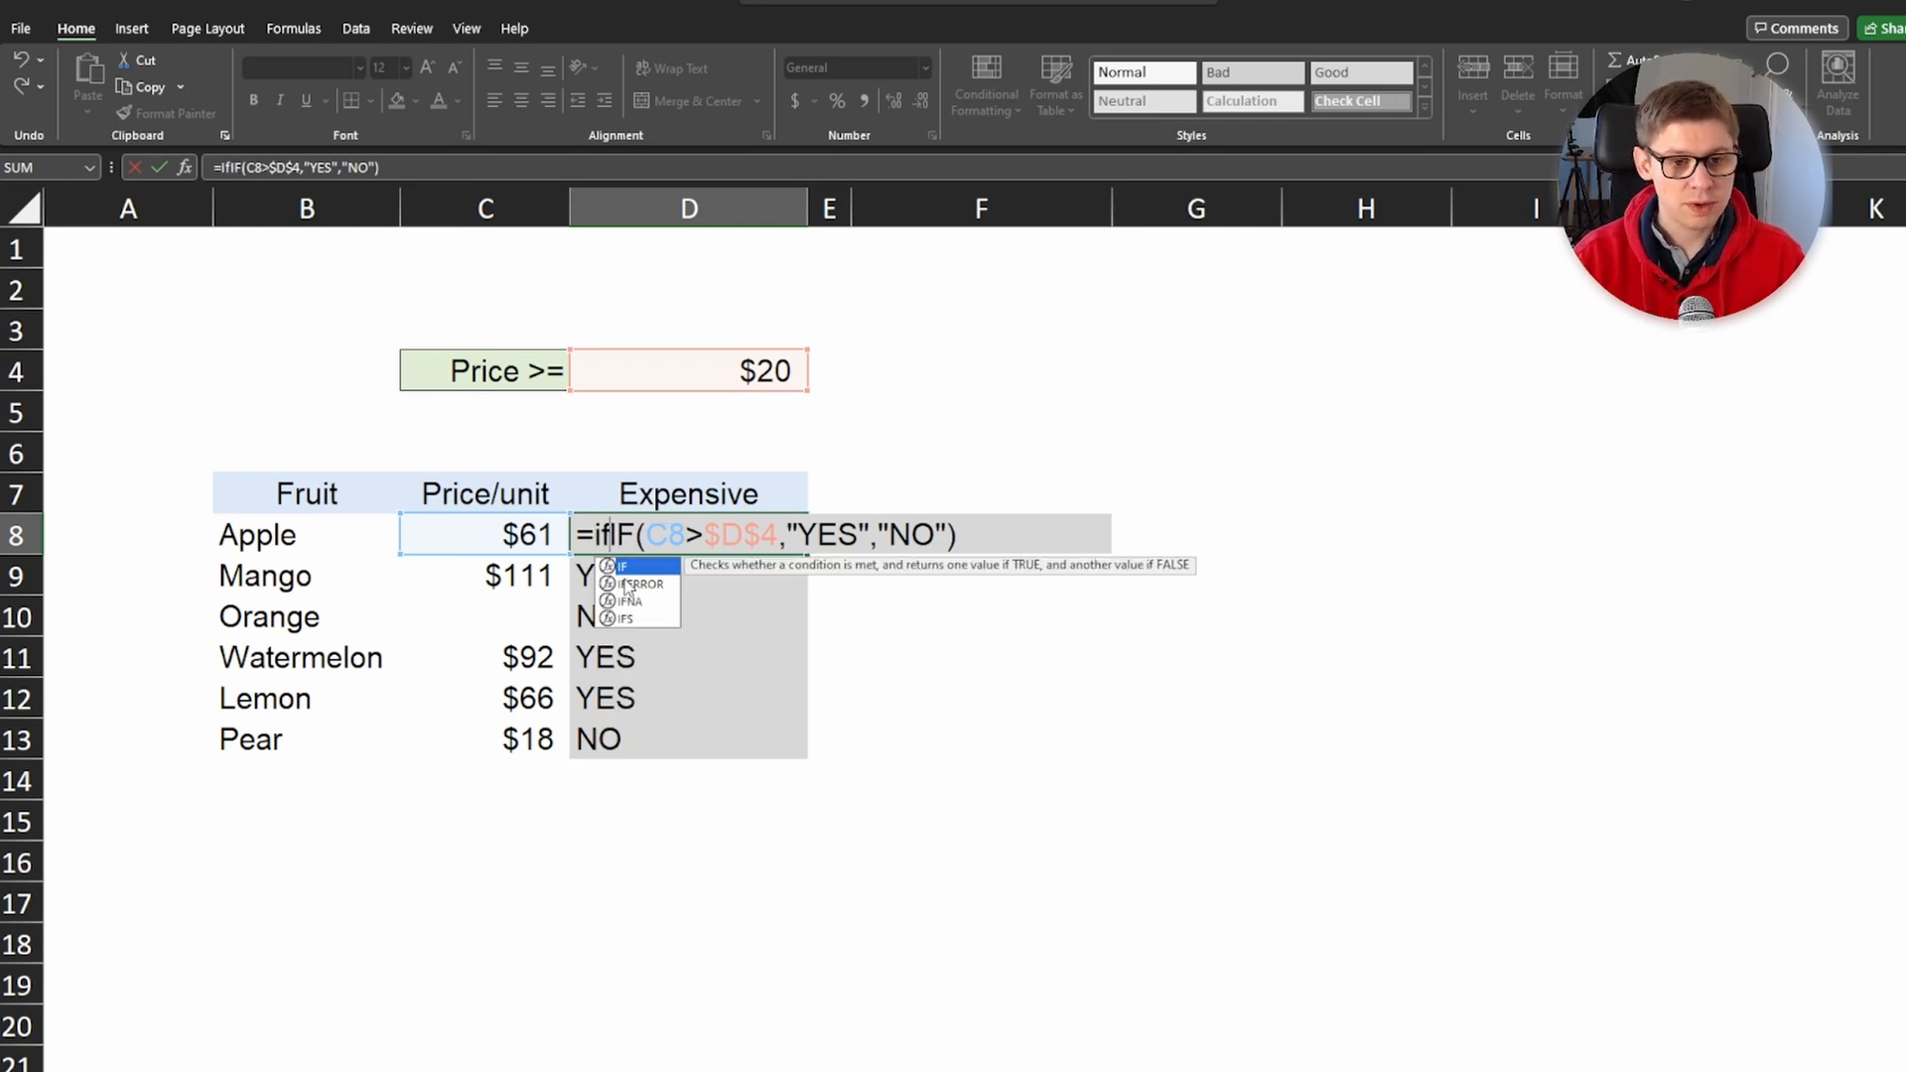
type("(")
left_click(511, 537)
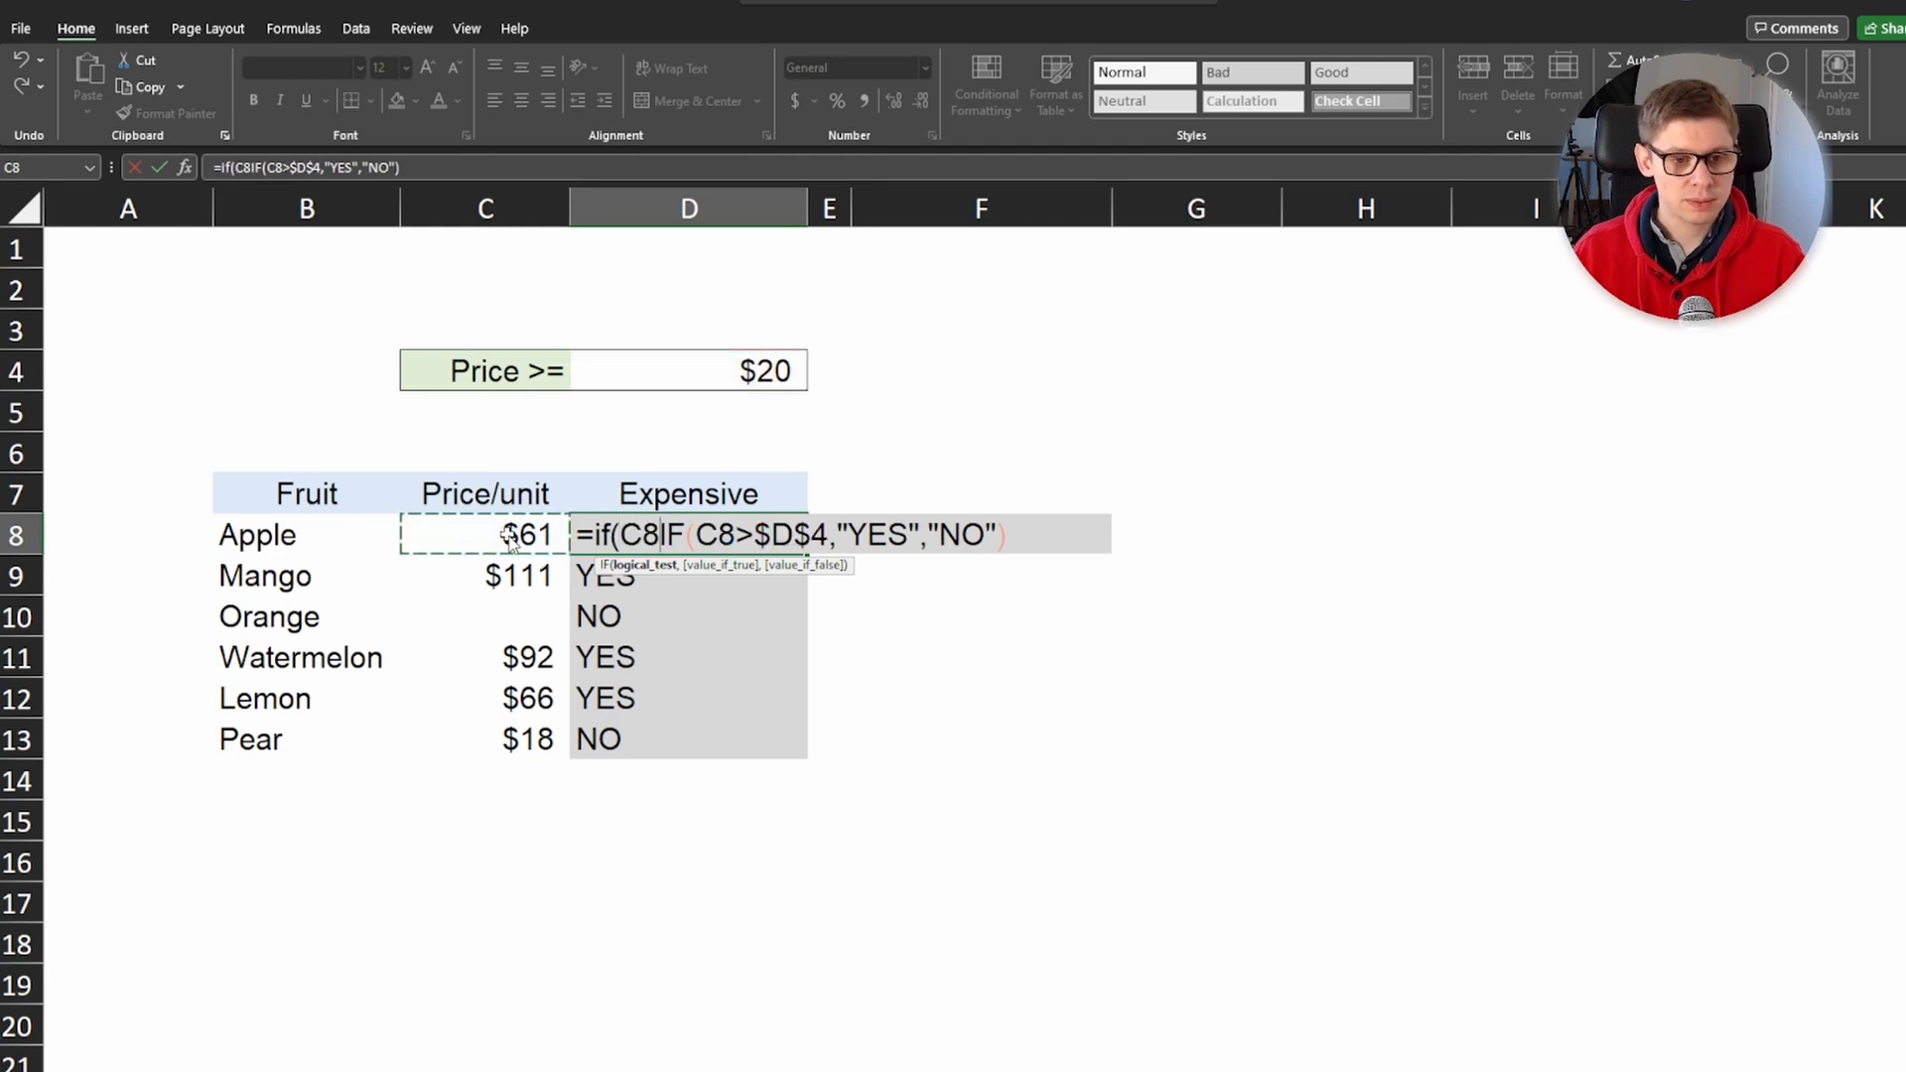
type("=\"\"")
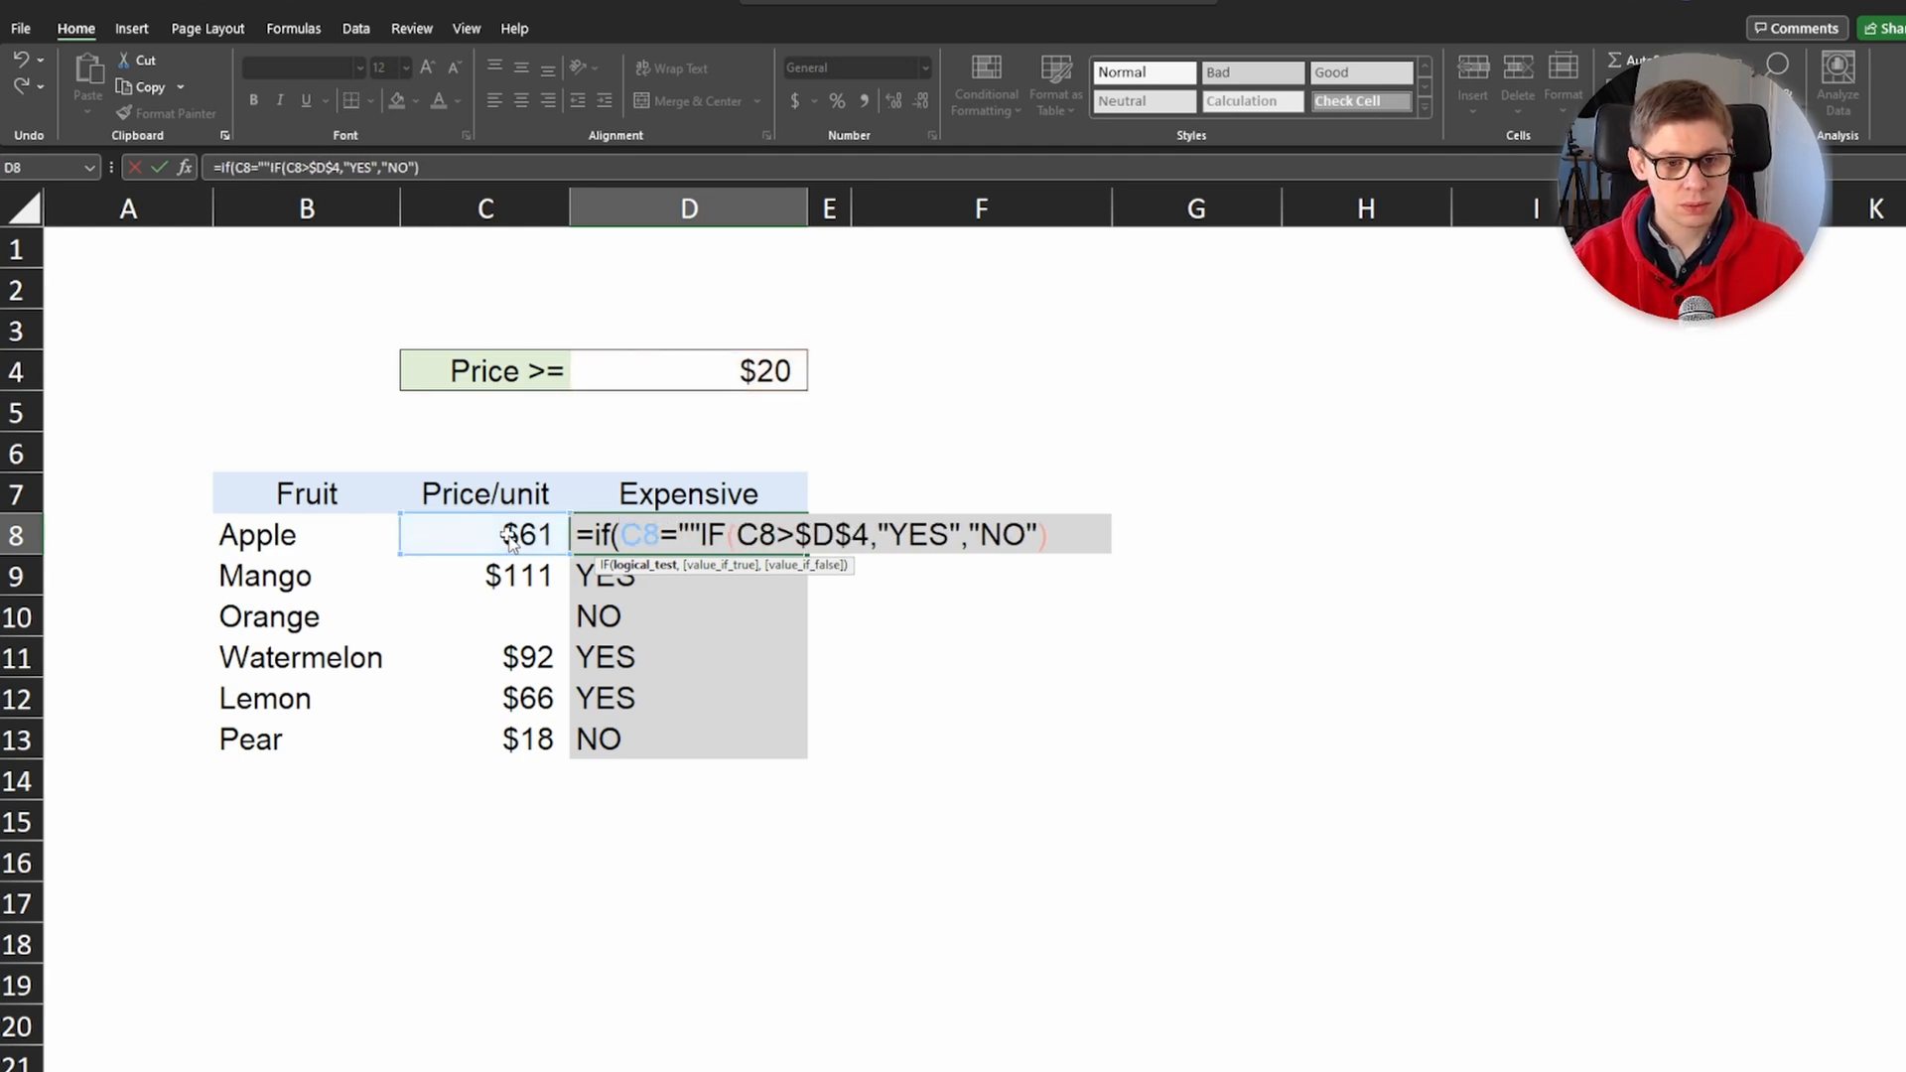
type(",")
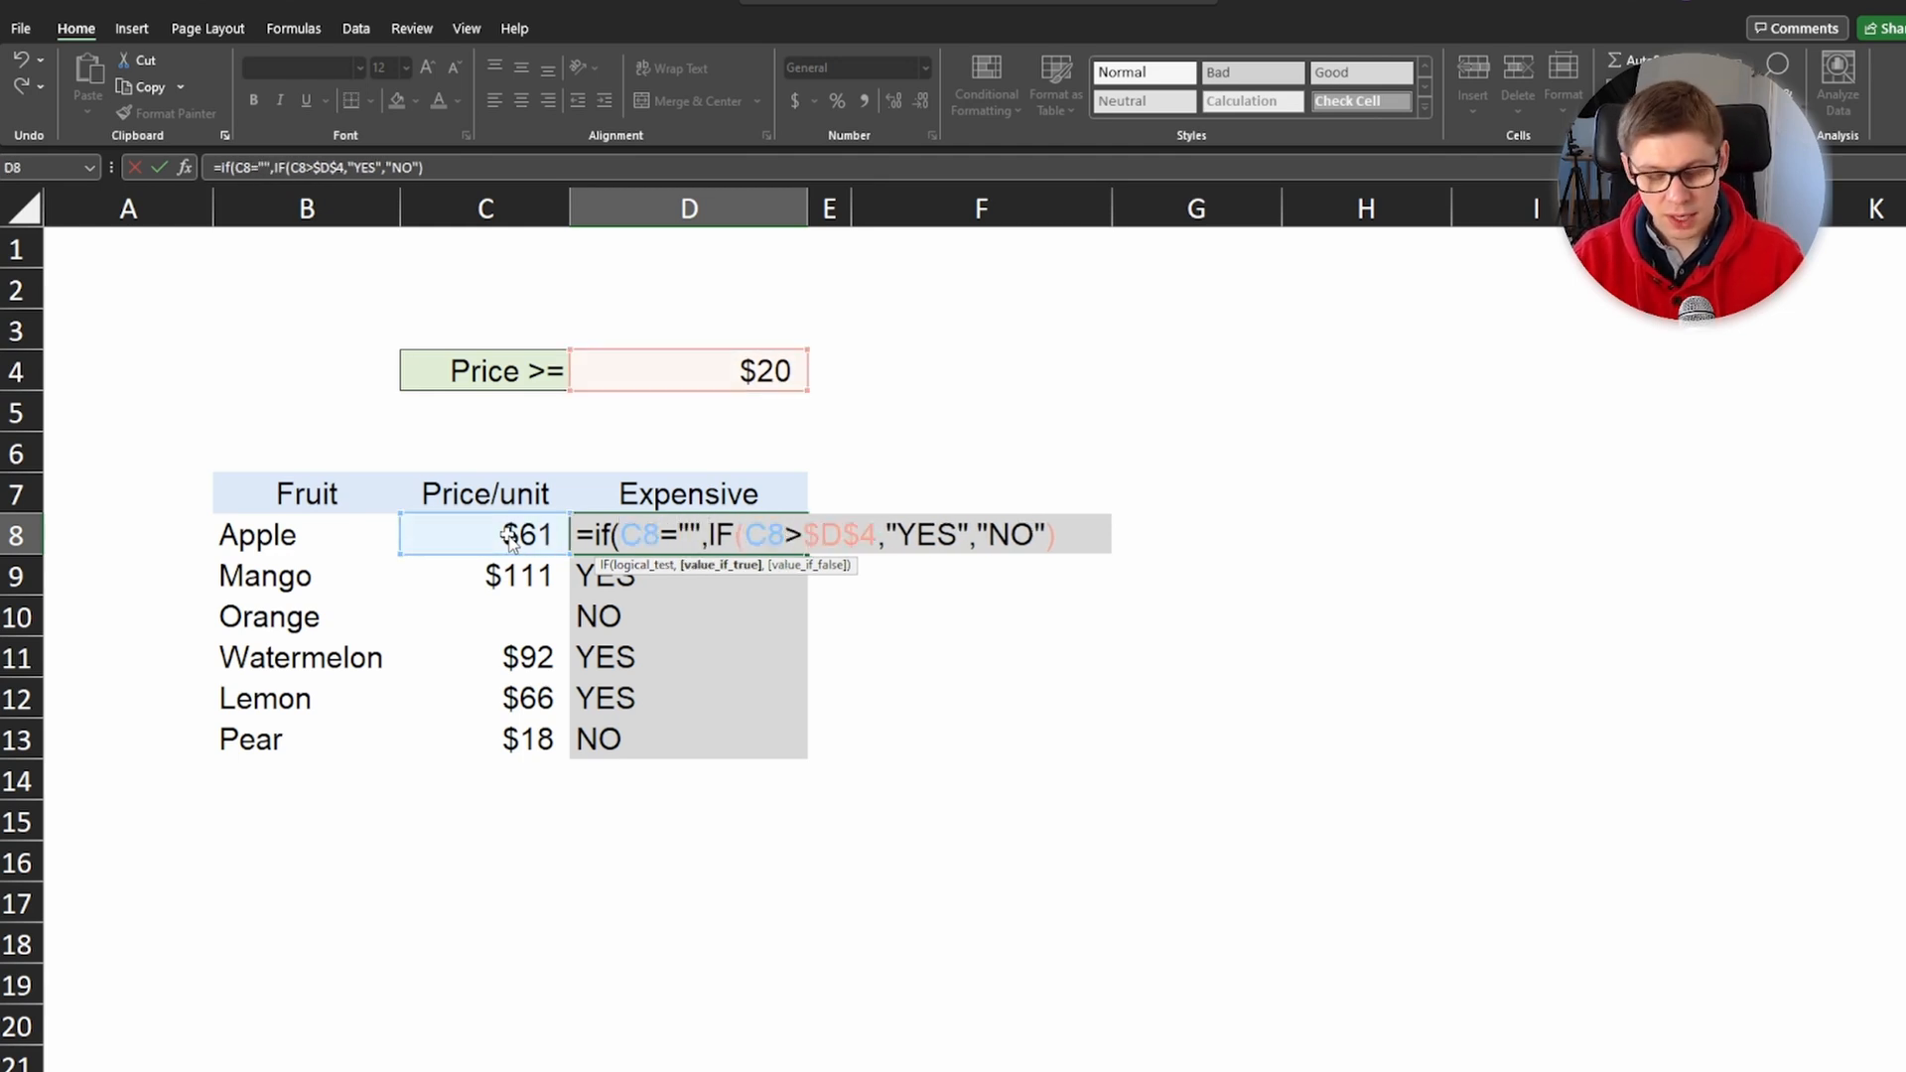
Step: Make the outer IF in D8 return "NO DATA" for blank prices, close its parenthesis, and fill the formula down to D13
type("\"")
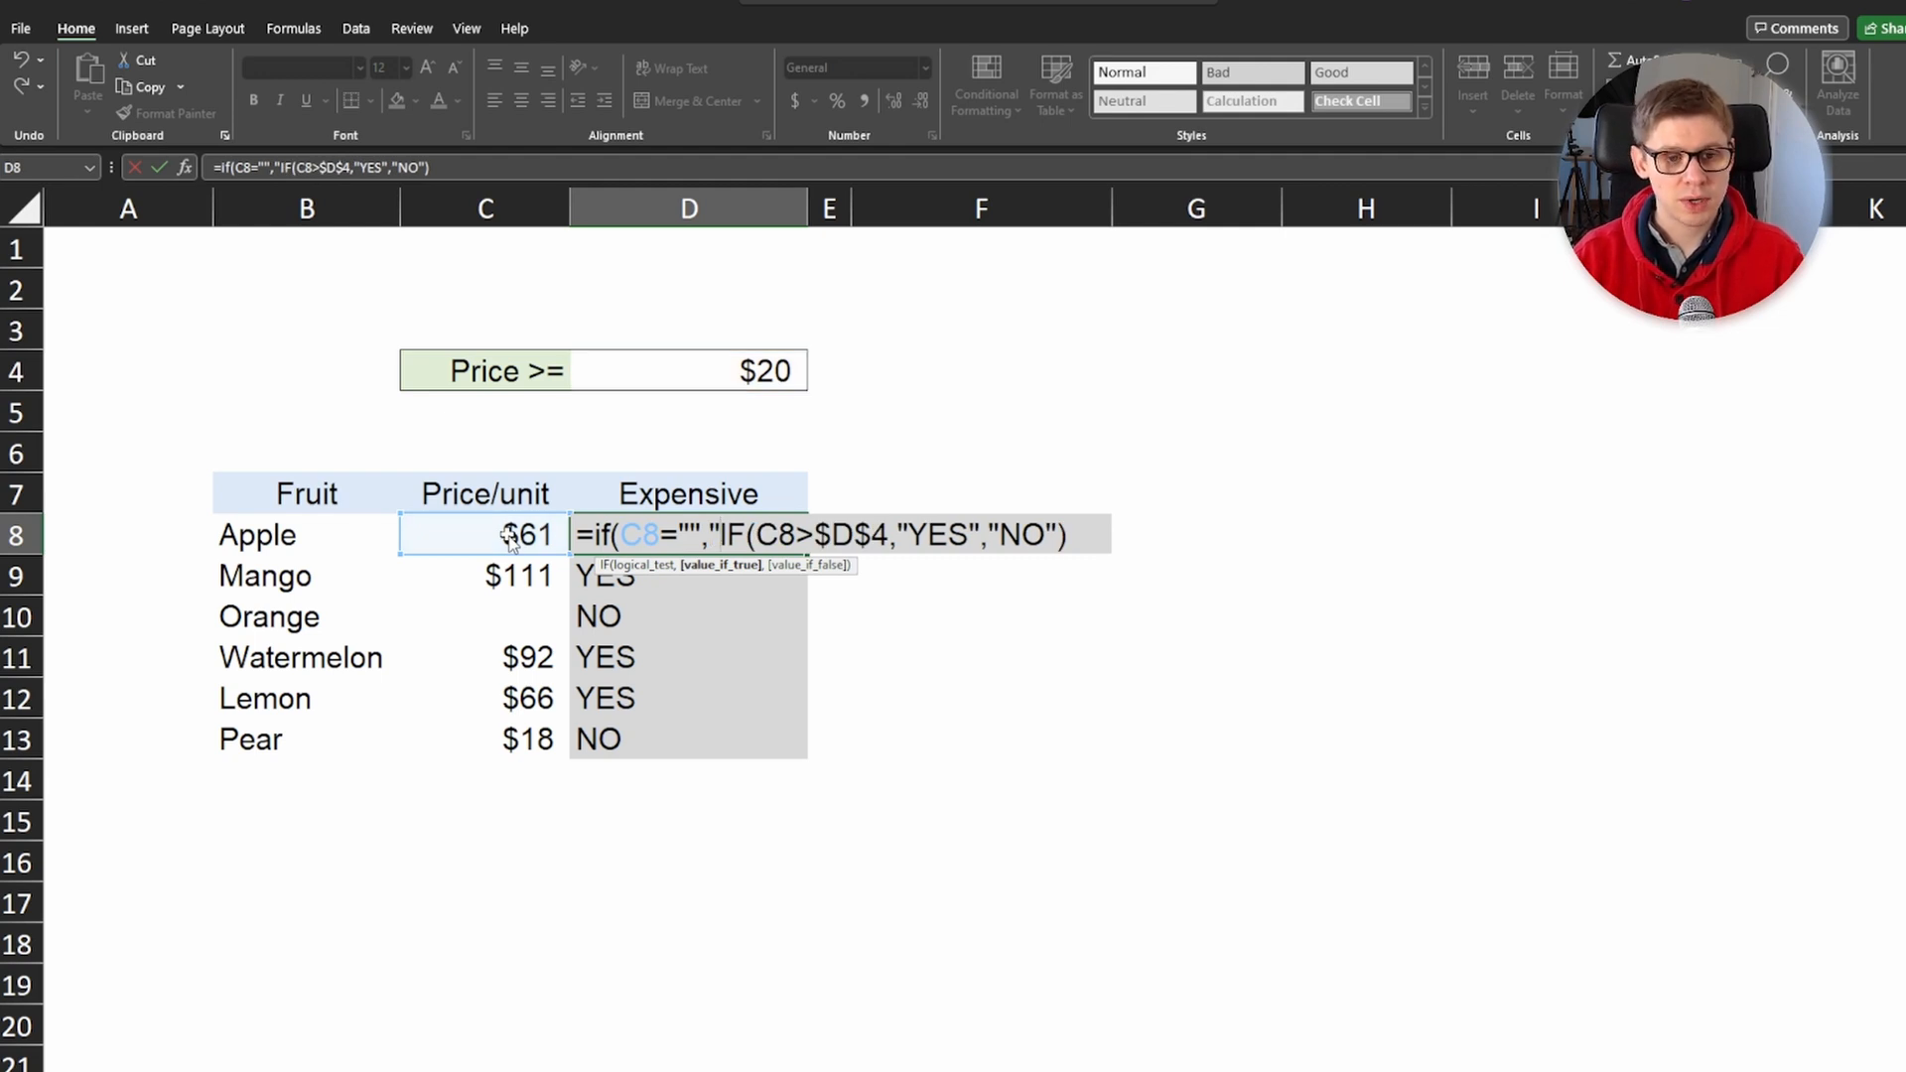
type("NO DATA")
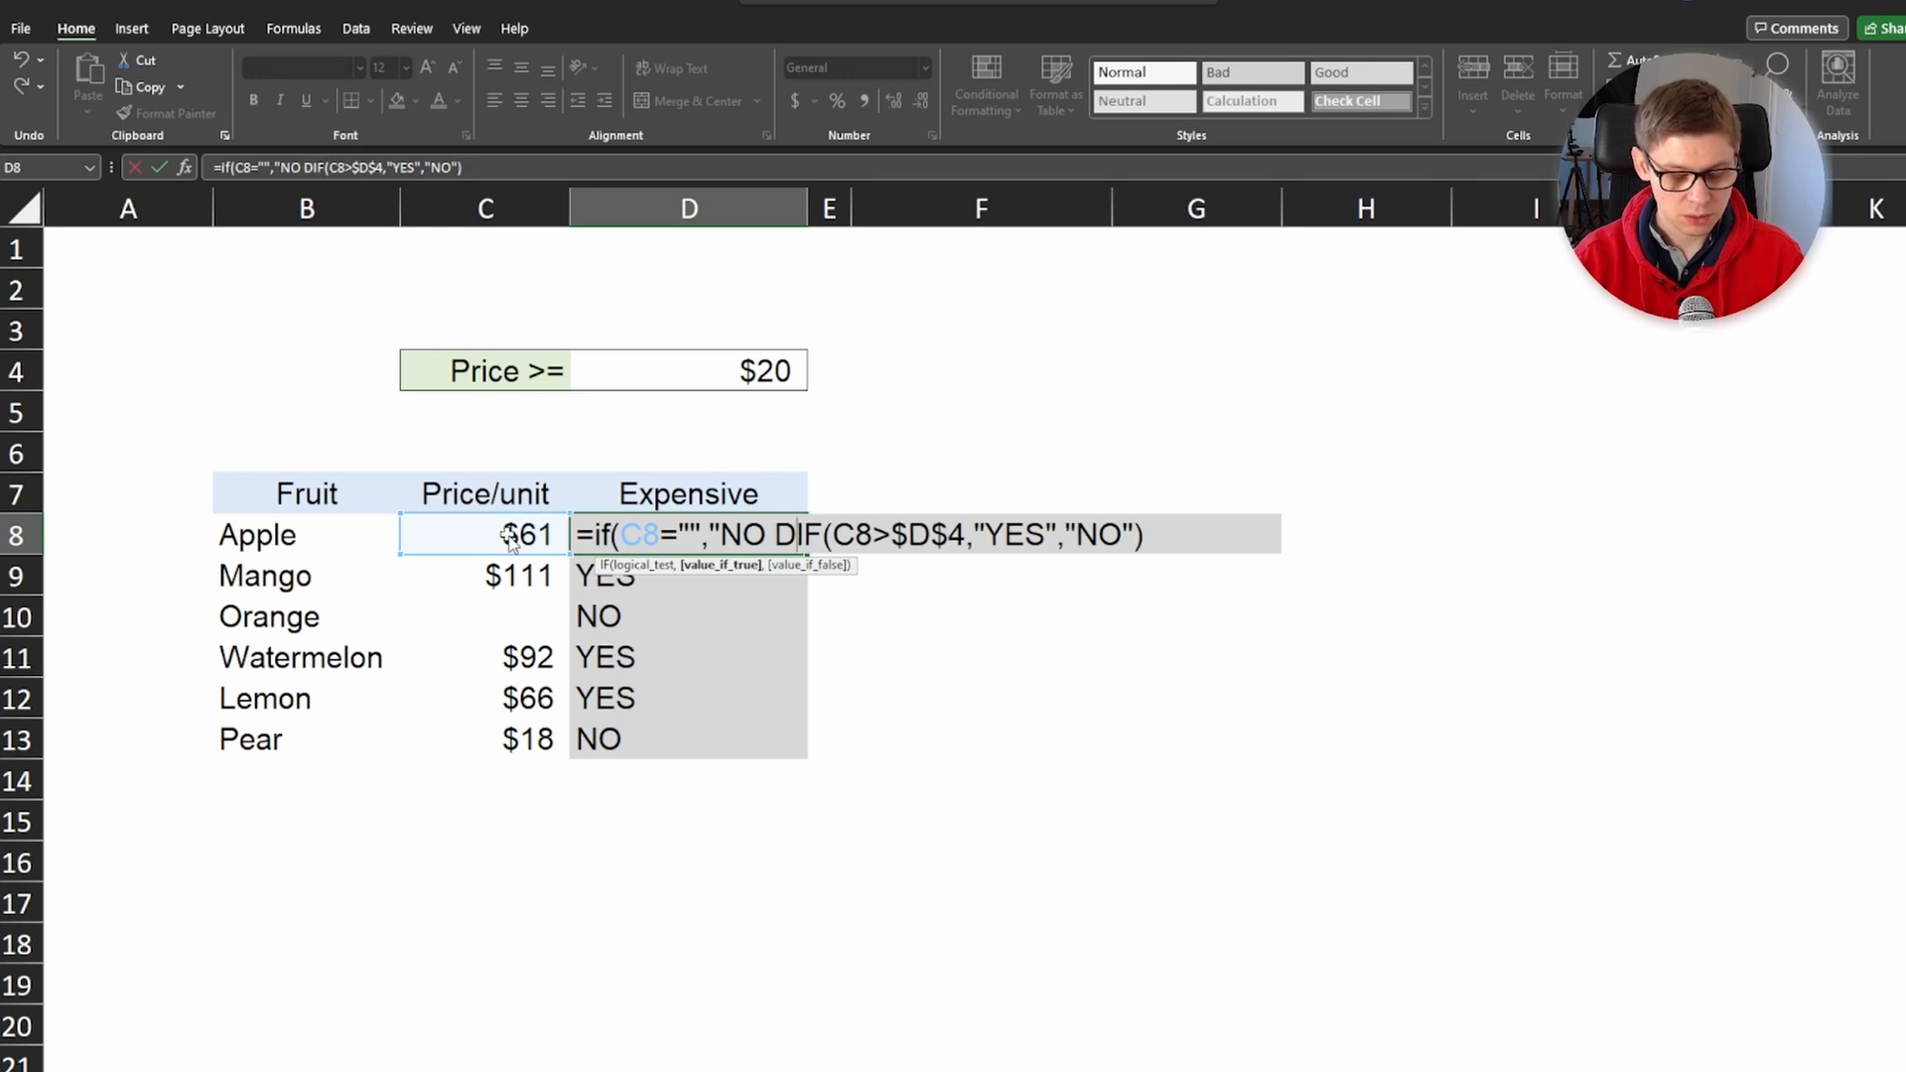
type("\",")
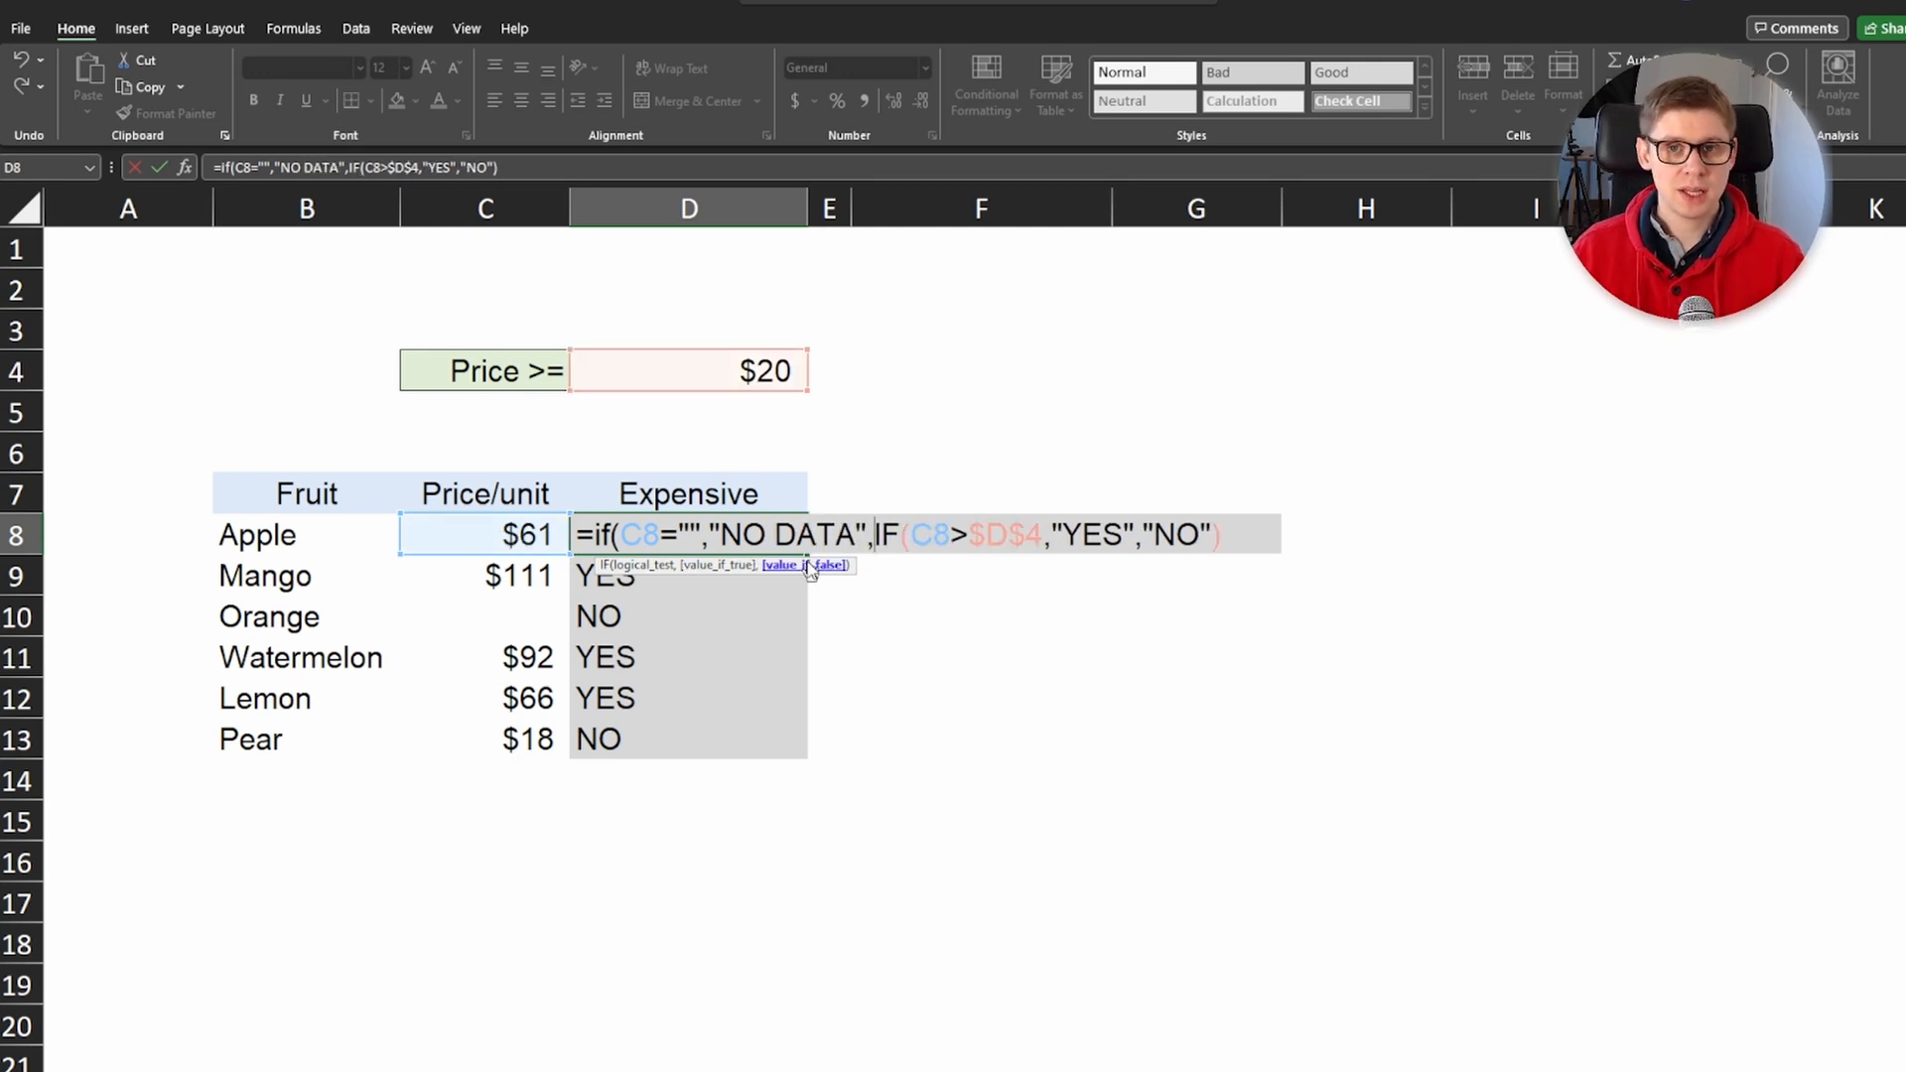
left_click(1231, 541)
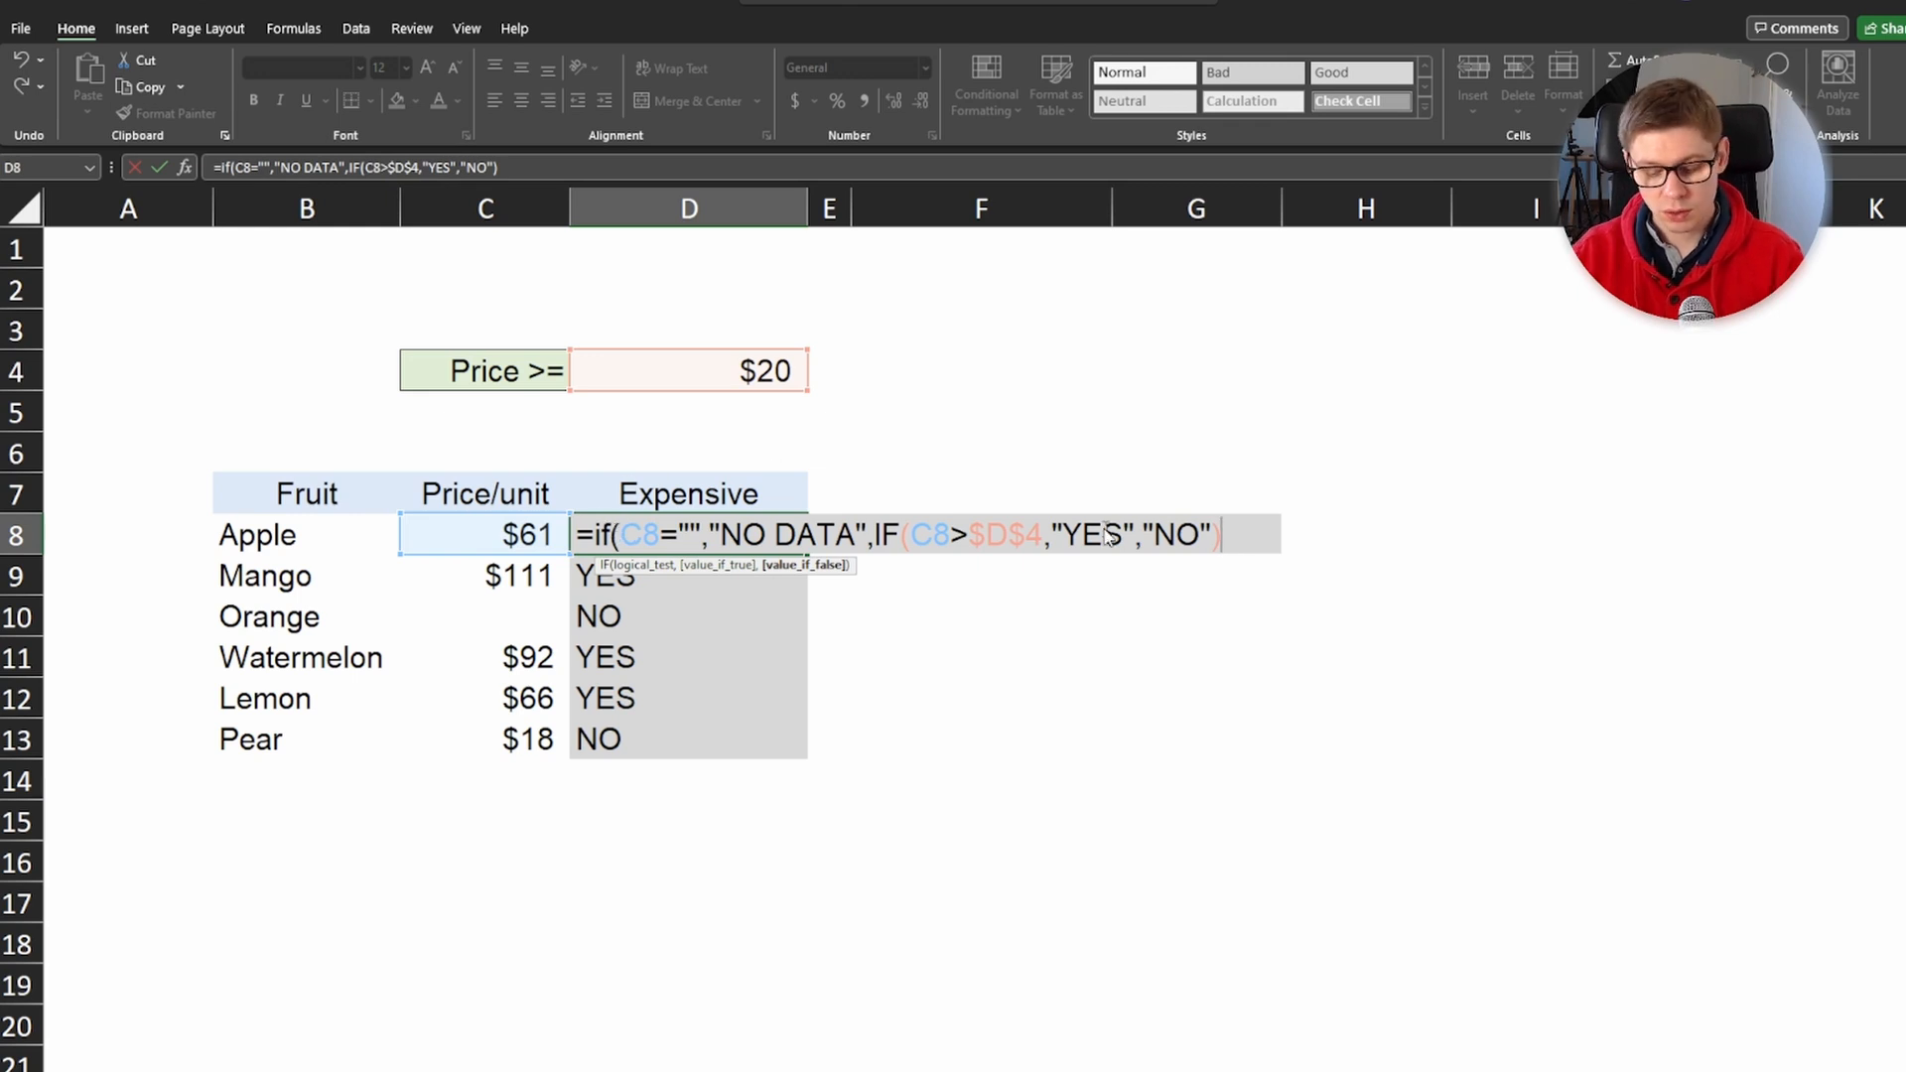
type(")")
key("ctrl+Return")
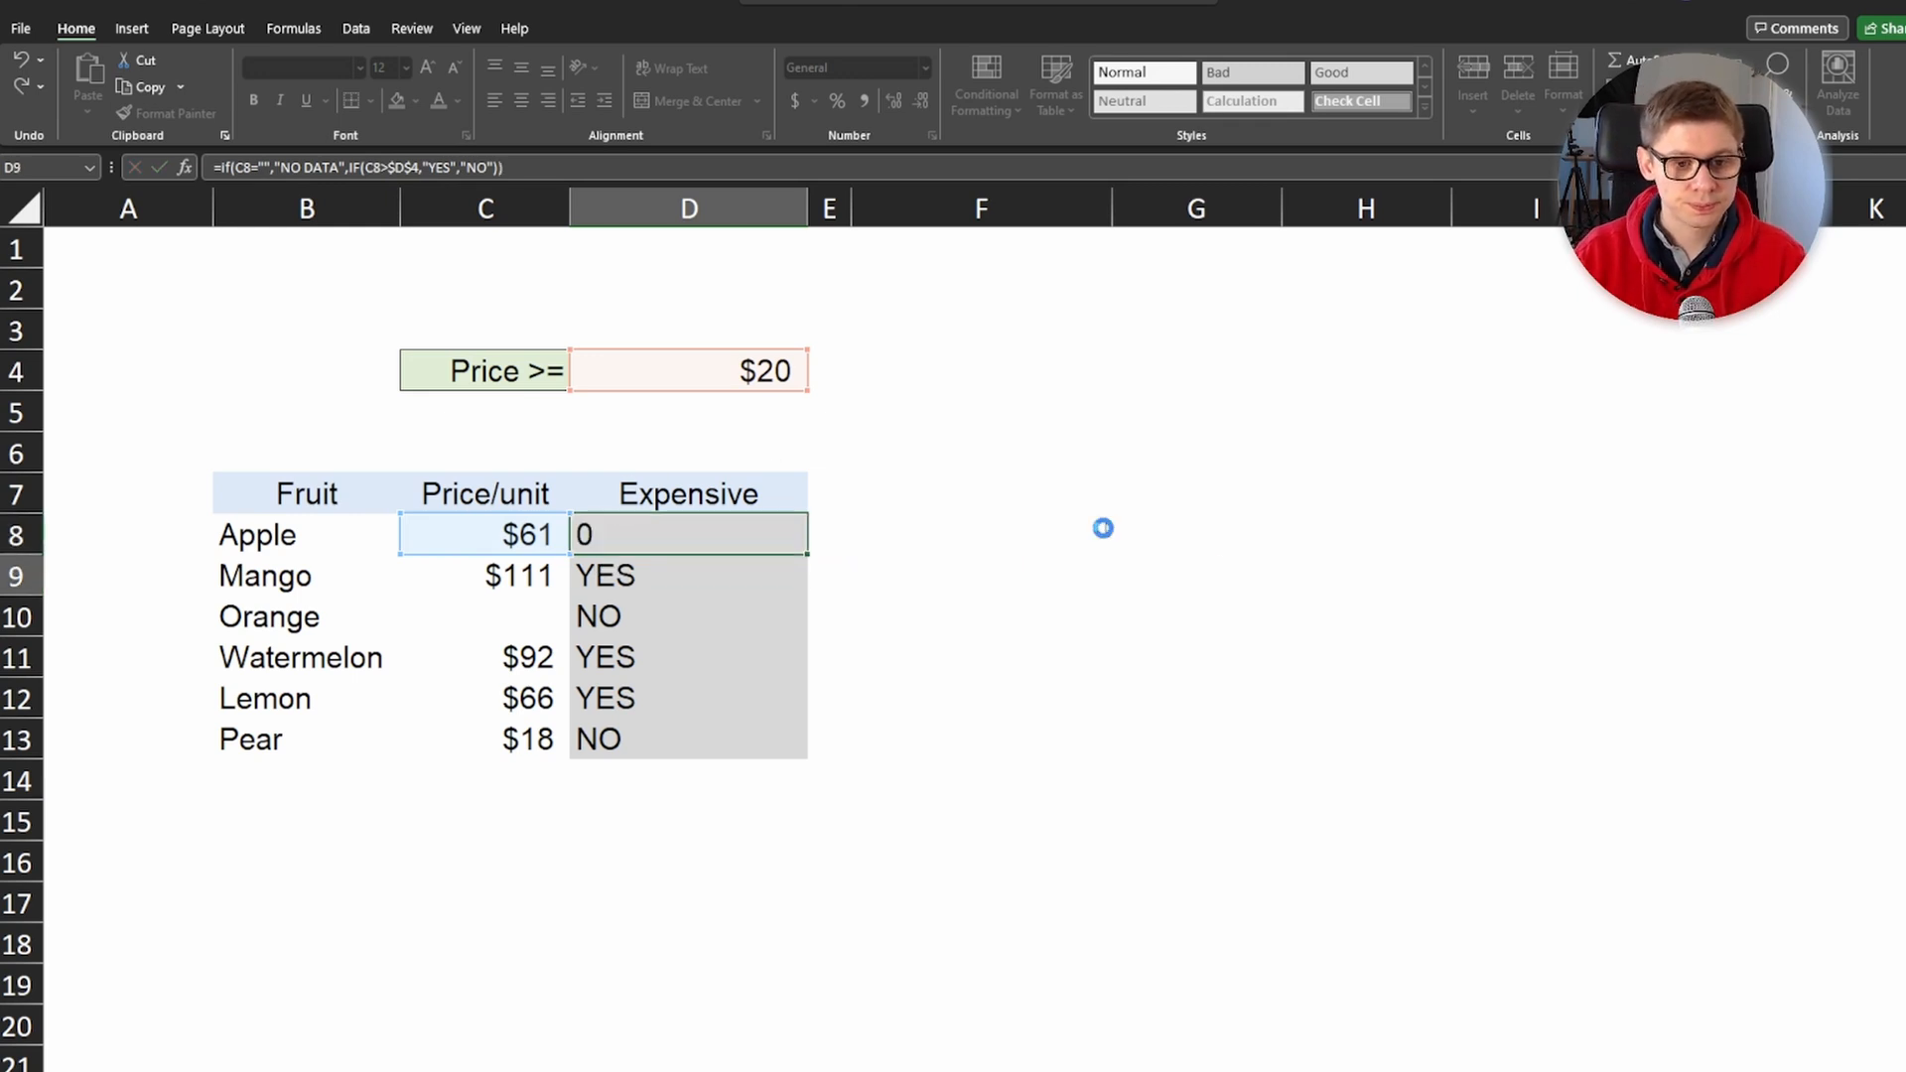
double_click(809, 553)
left_click(555, 621)
left_click(606, 617)
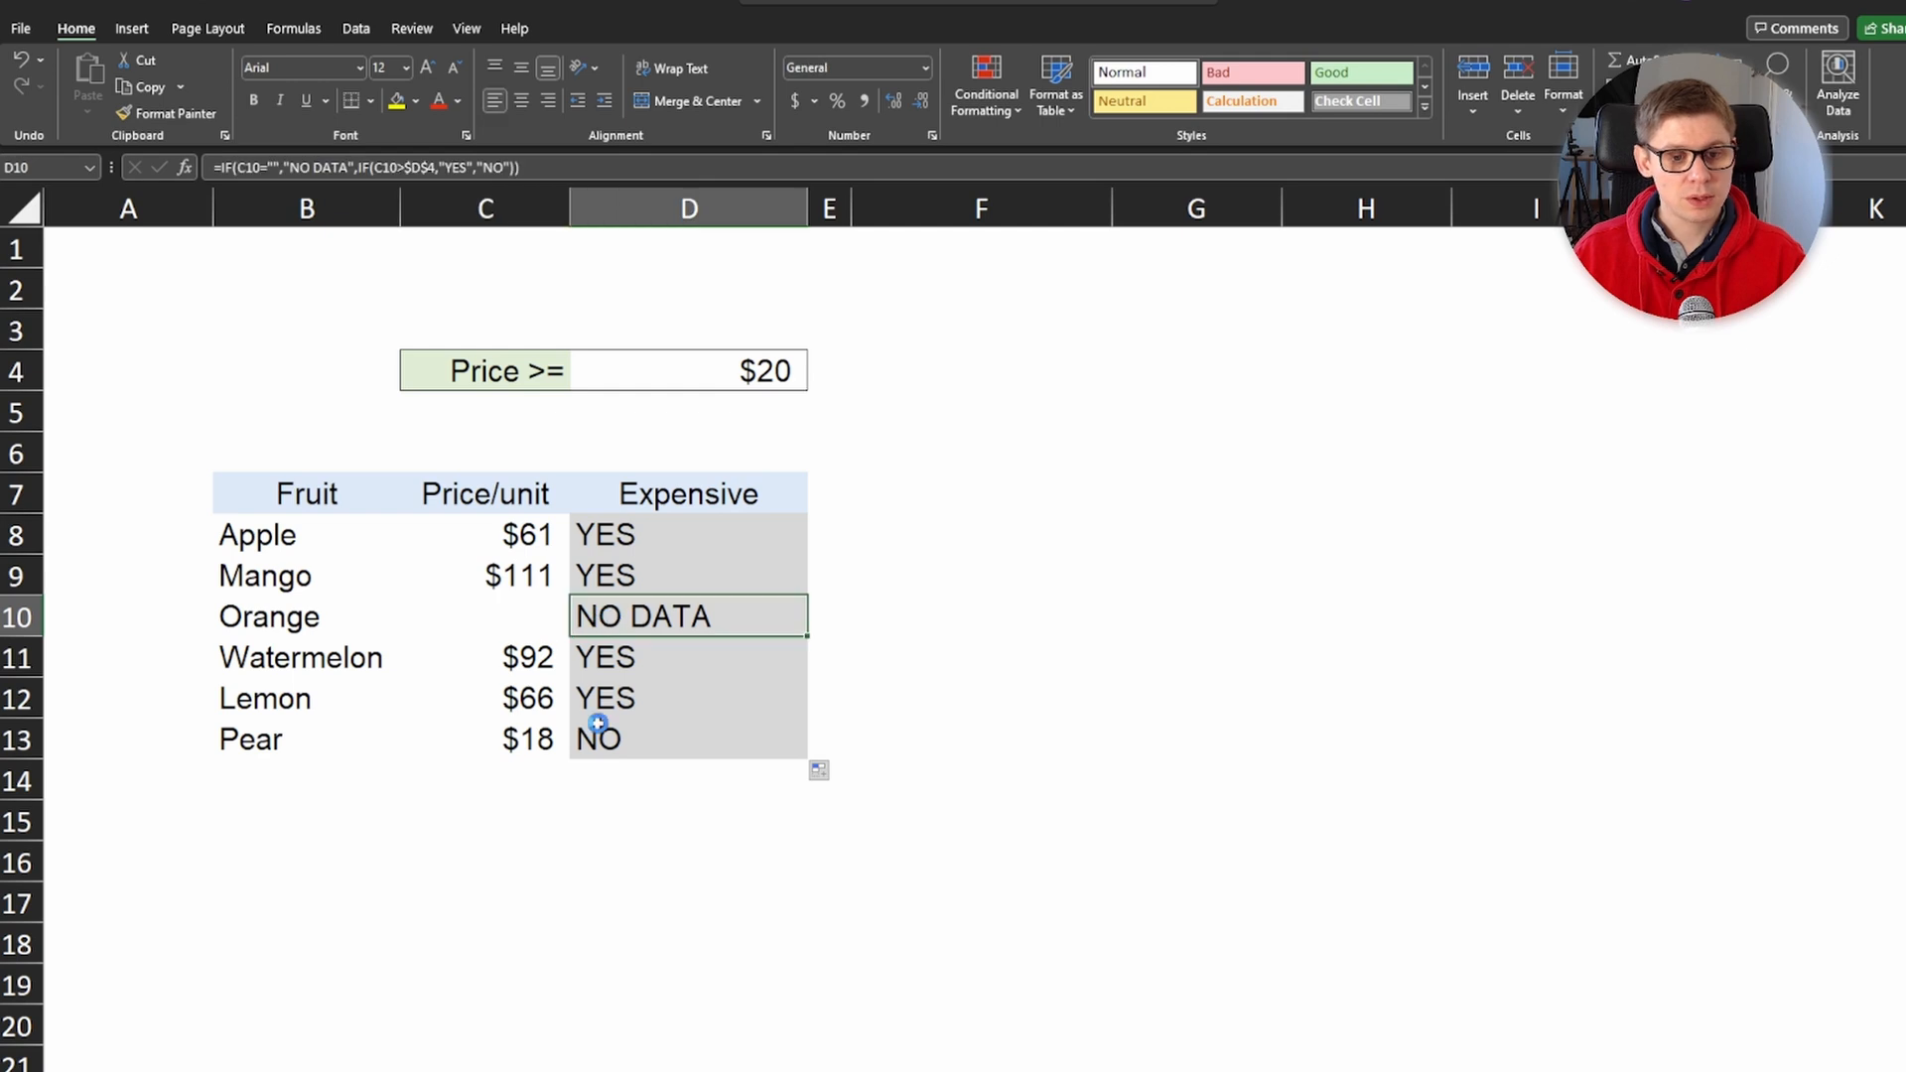
left_click_drag(638, 537, 637, 708)
Step: Enter 0 as the Orange price in C10 and open the D8 formula for review
left_click(556, 618)
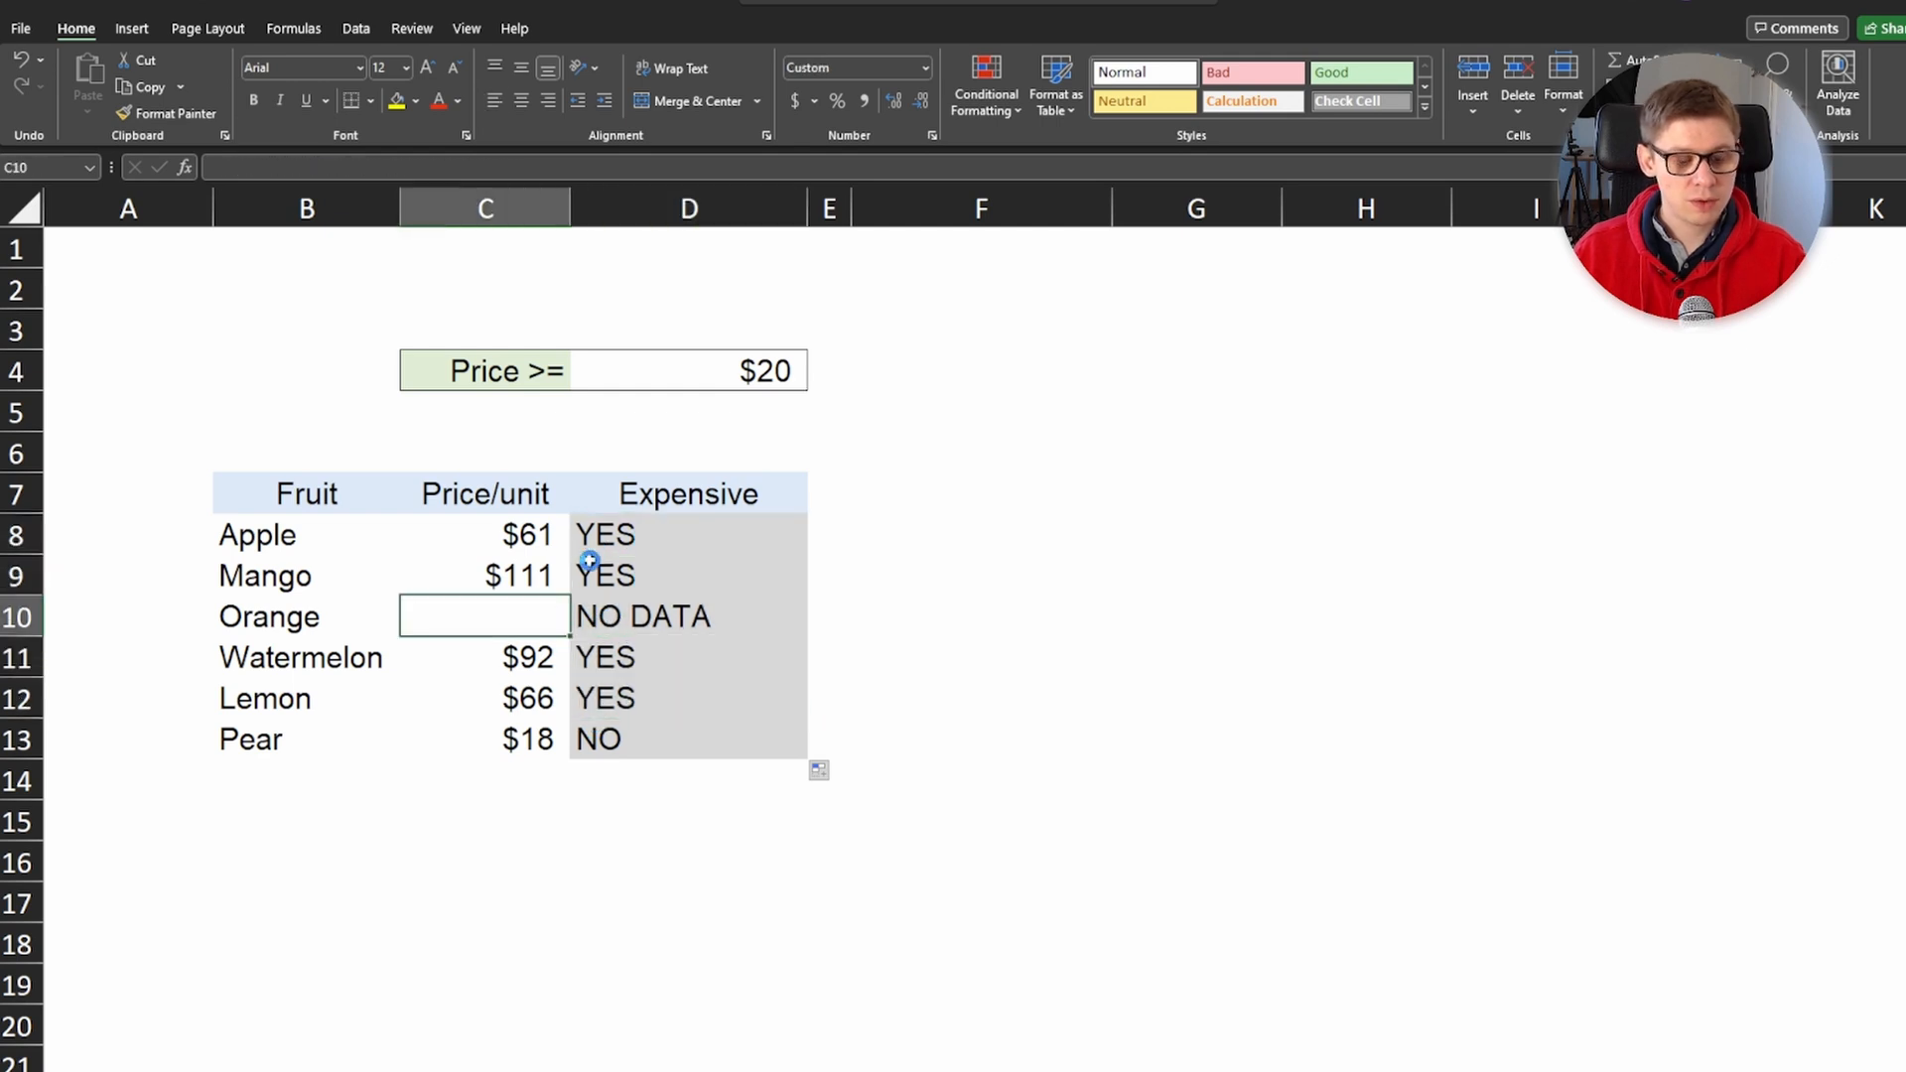
type("1")
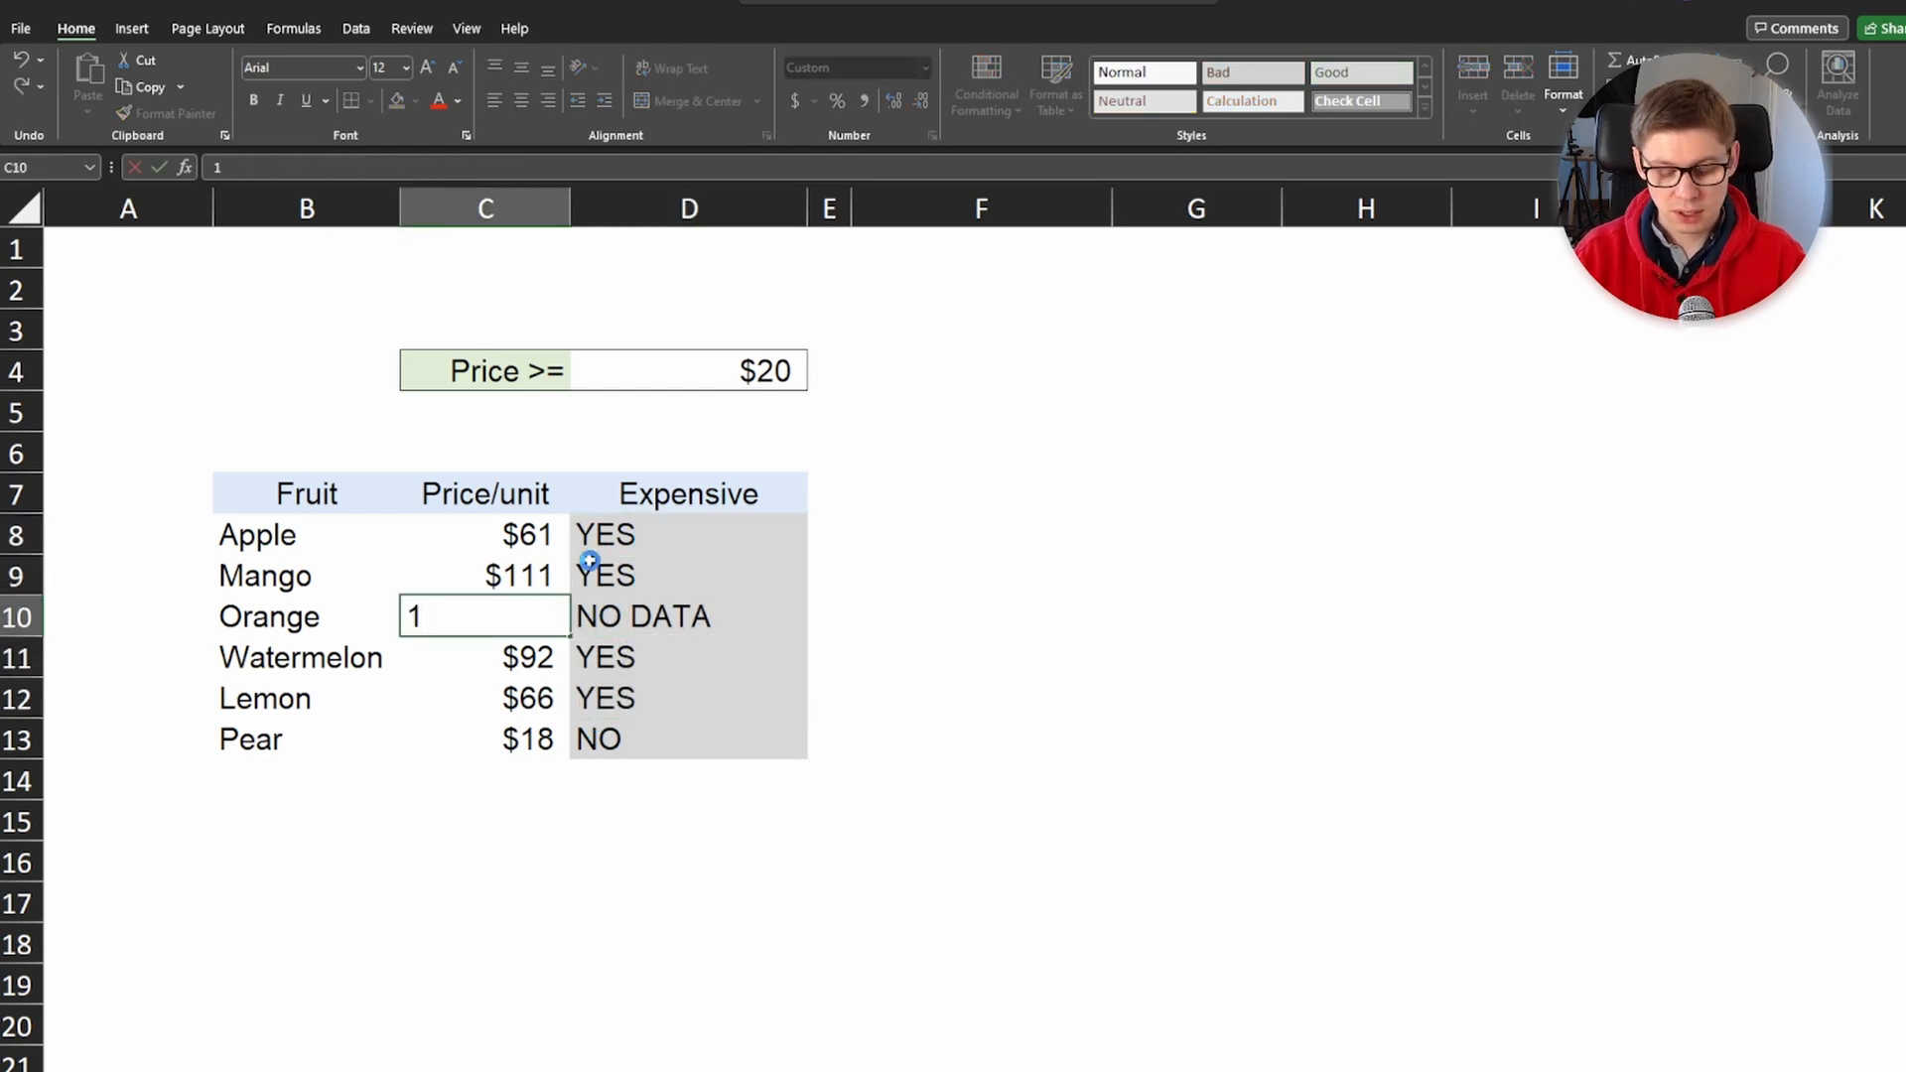
key("Escape")
type("0")
key("Return")
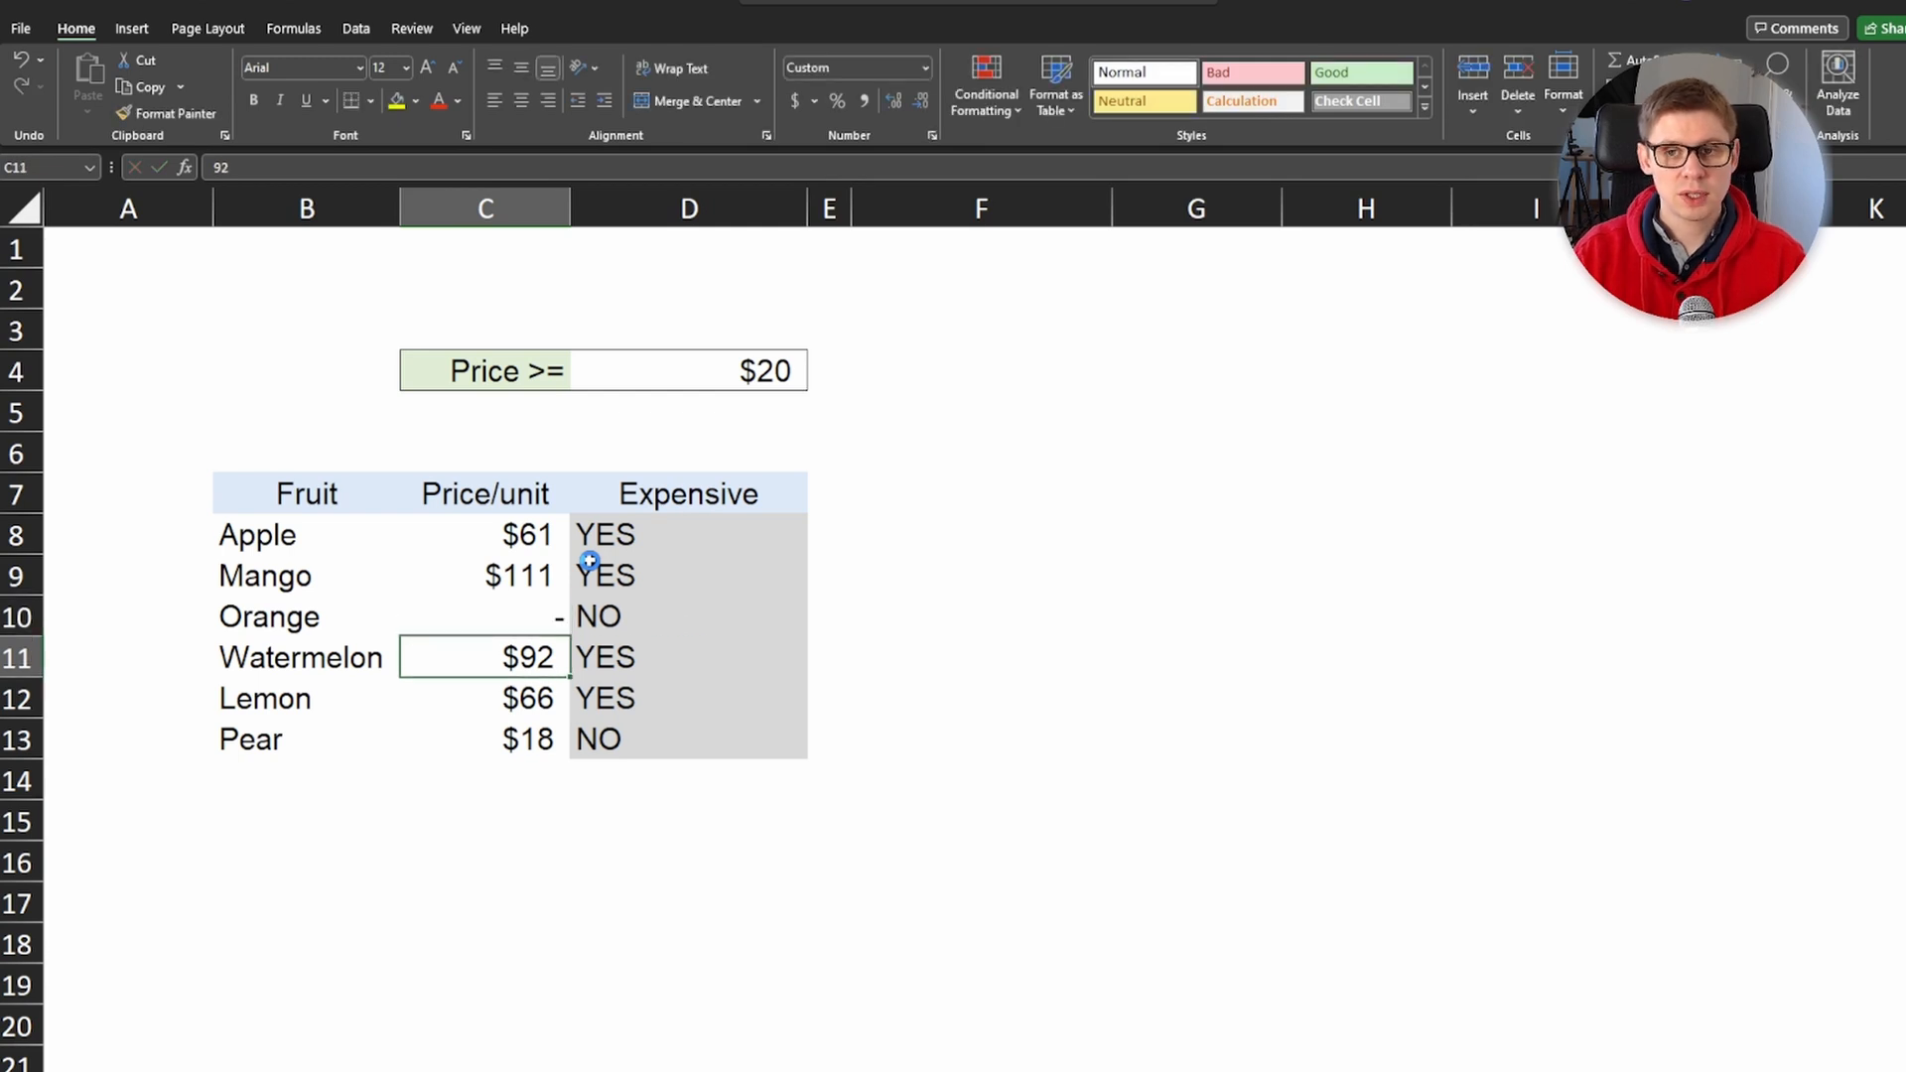
double_click(693, 538)
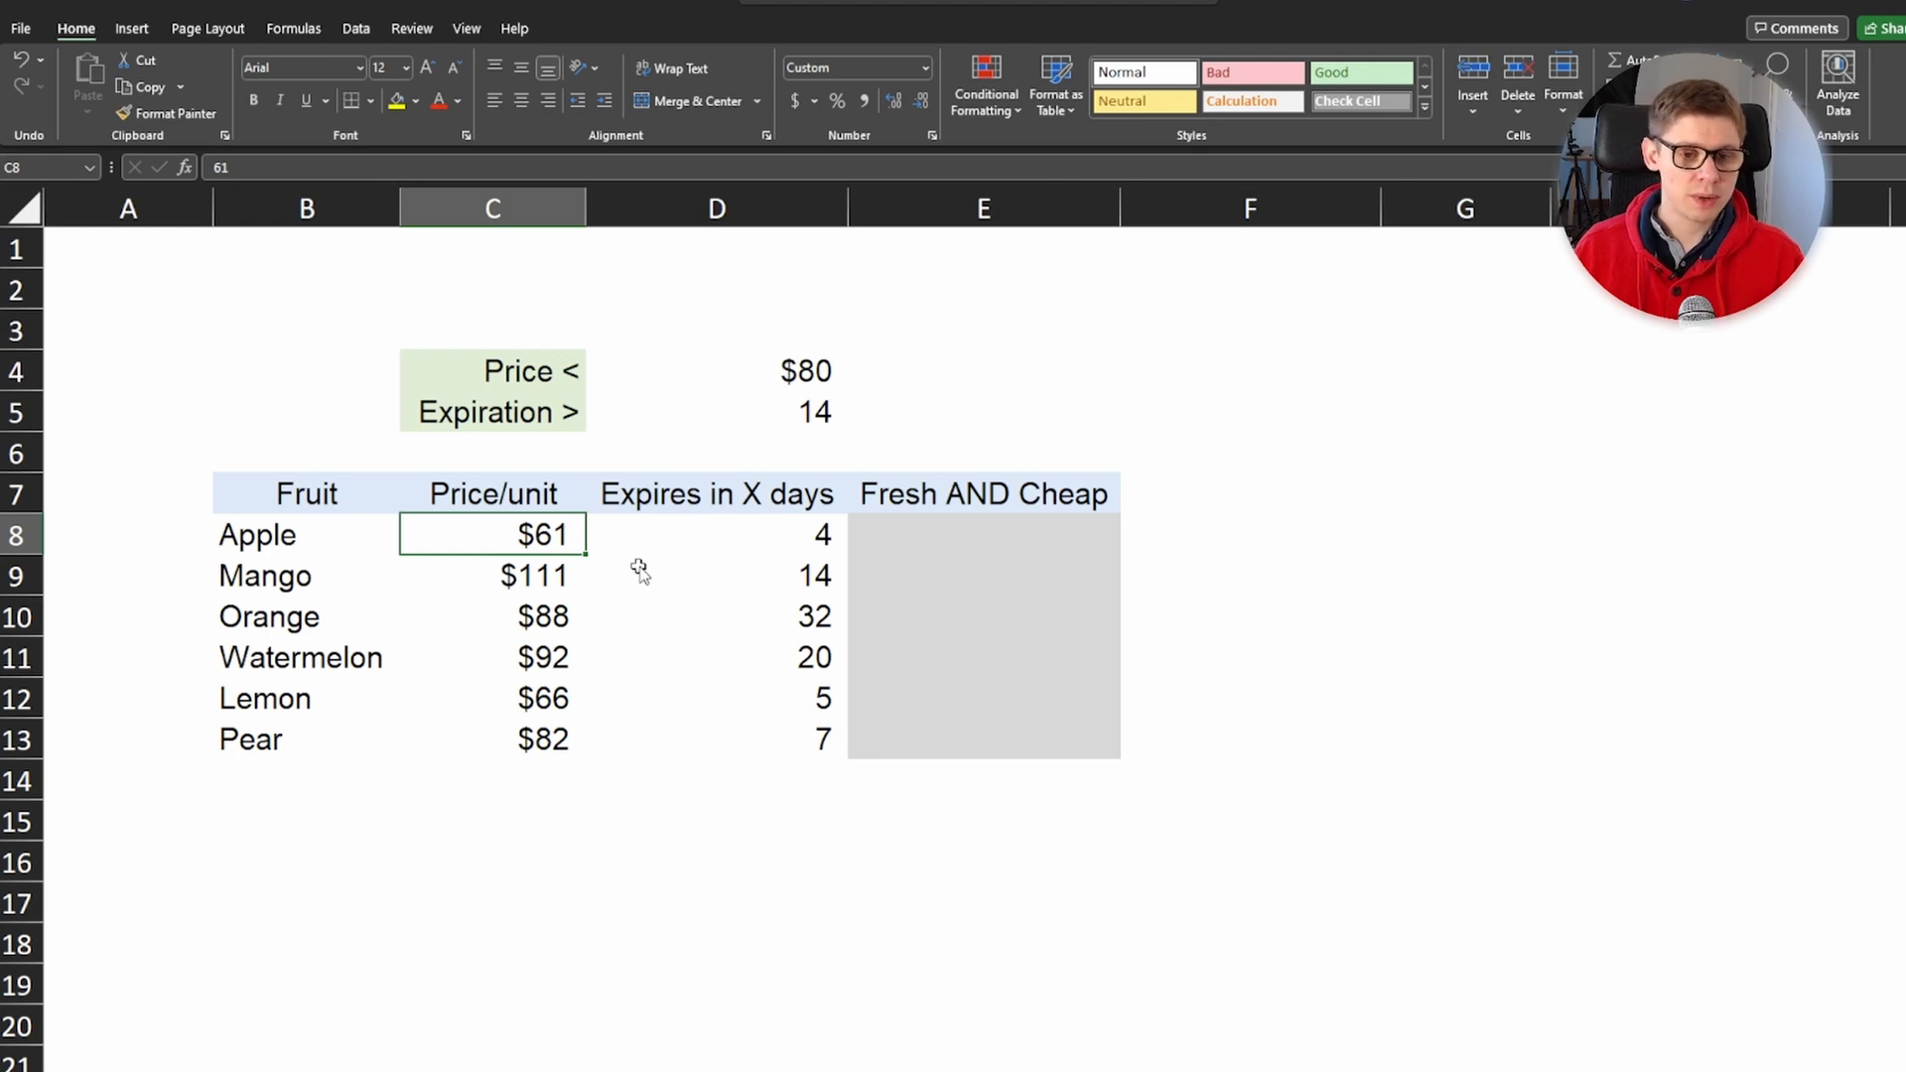
Step: Begin the Fresh AND Cheap formula in E8 with IF and a nested AND whose first condition is C8<$D$4
left_click(902, 541)
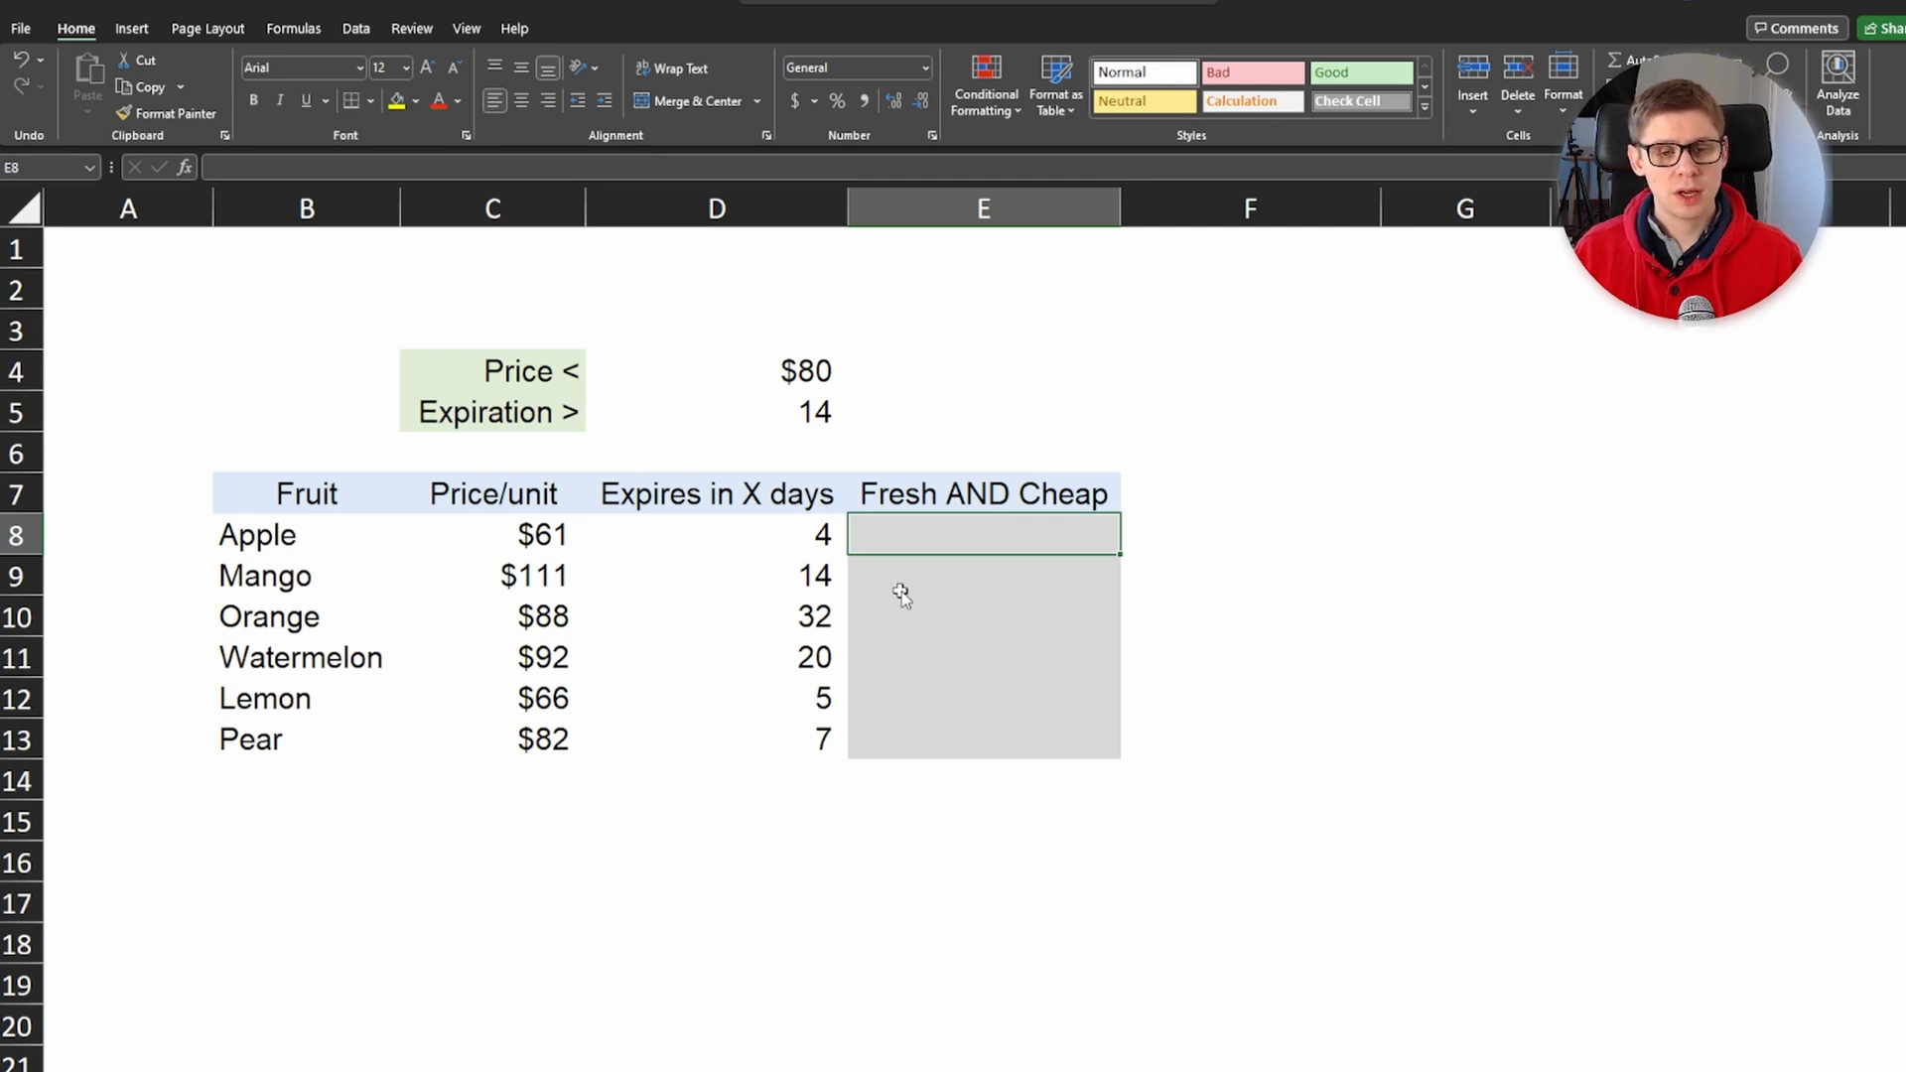
left_click(754, 412)
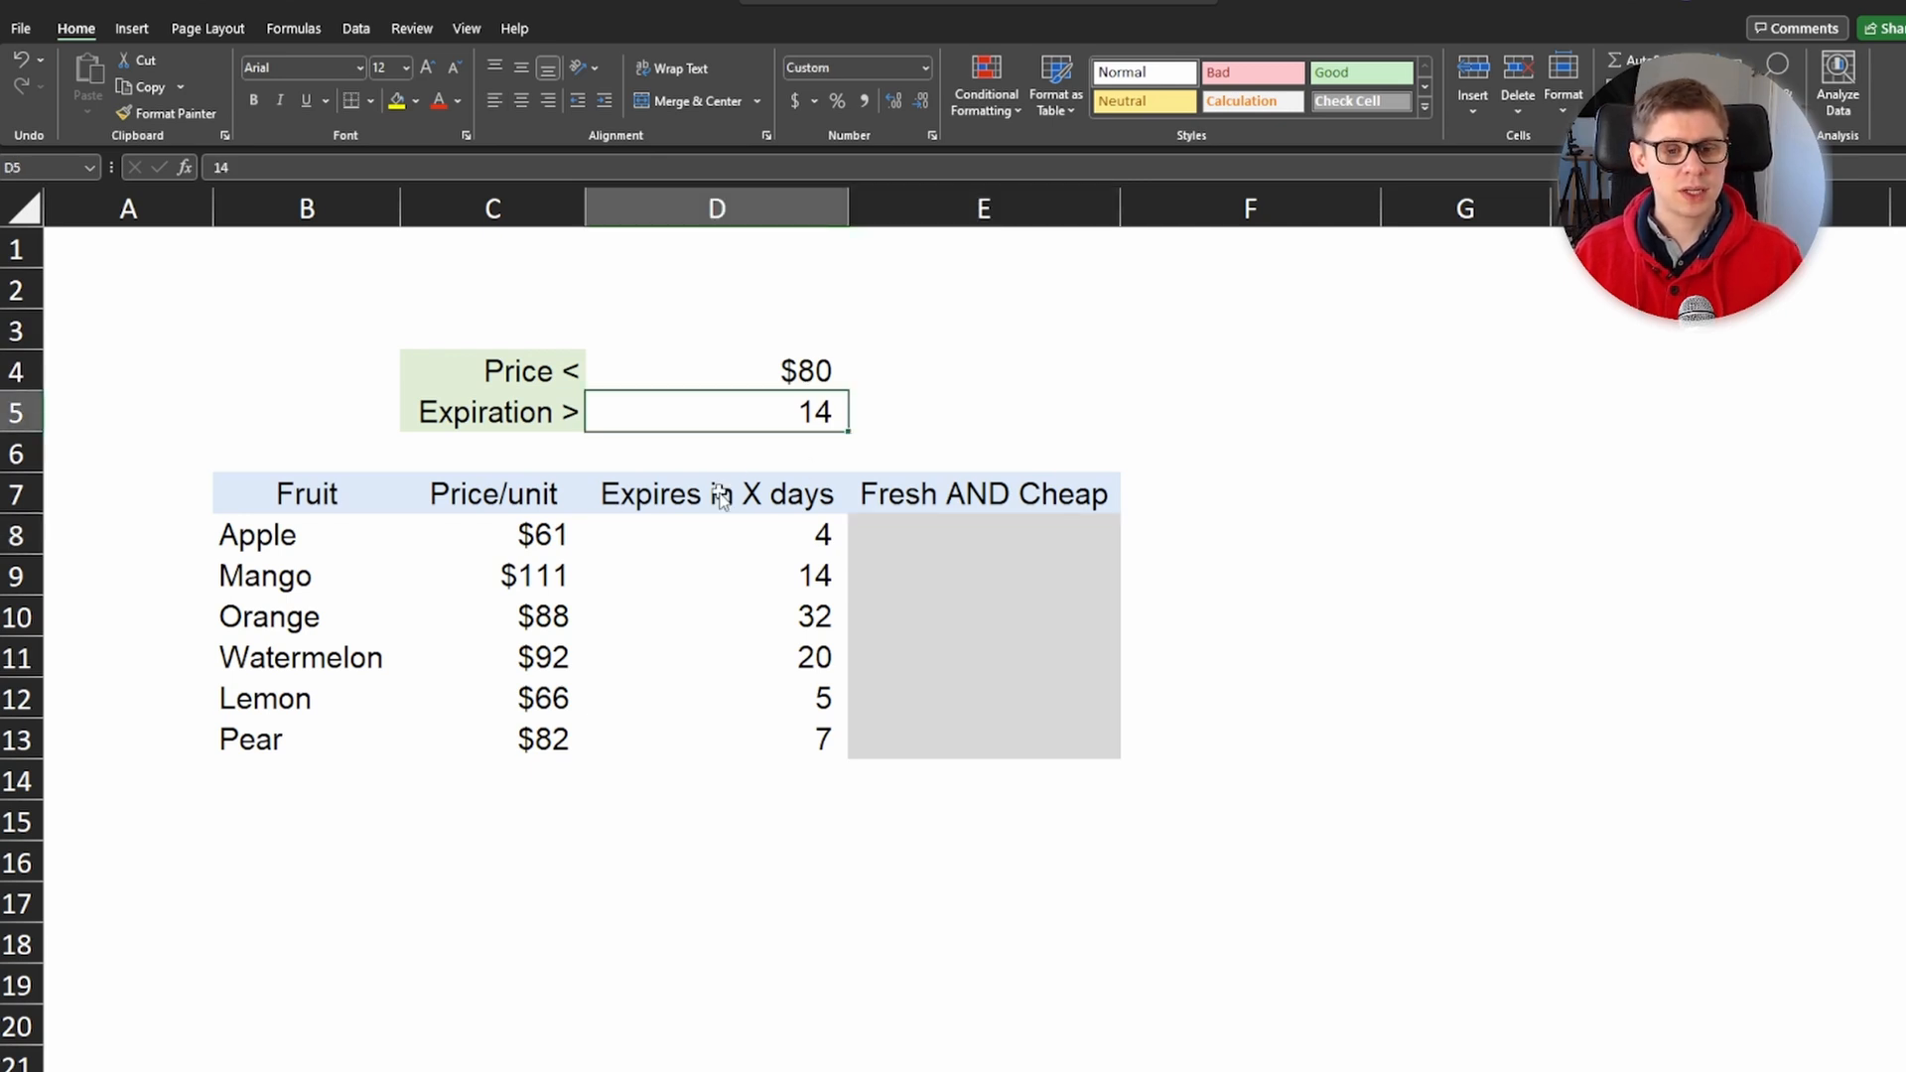
left_click(894, 532)
type("=if")
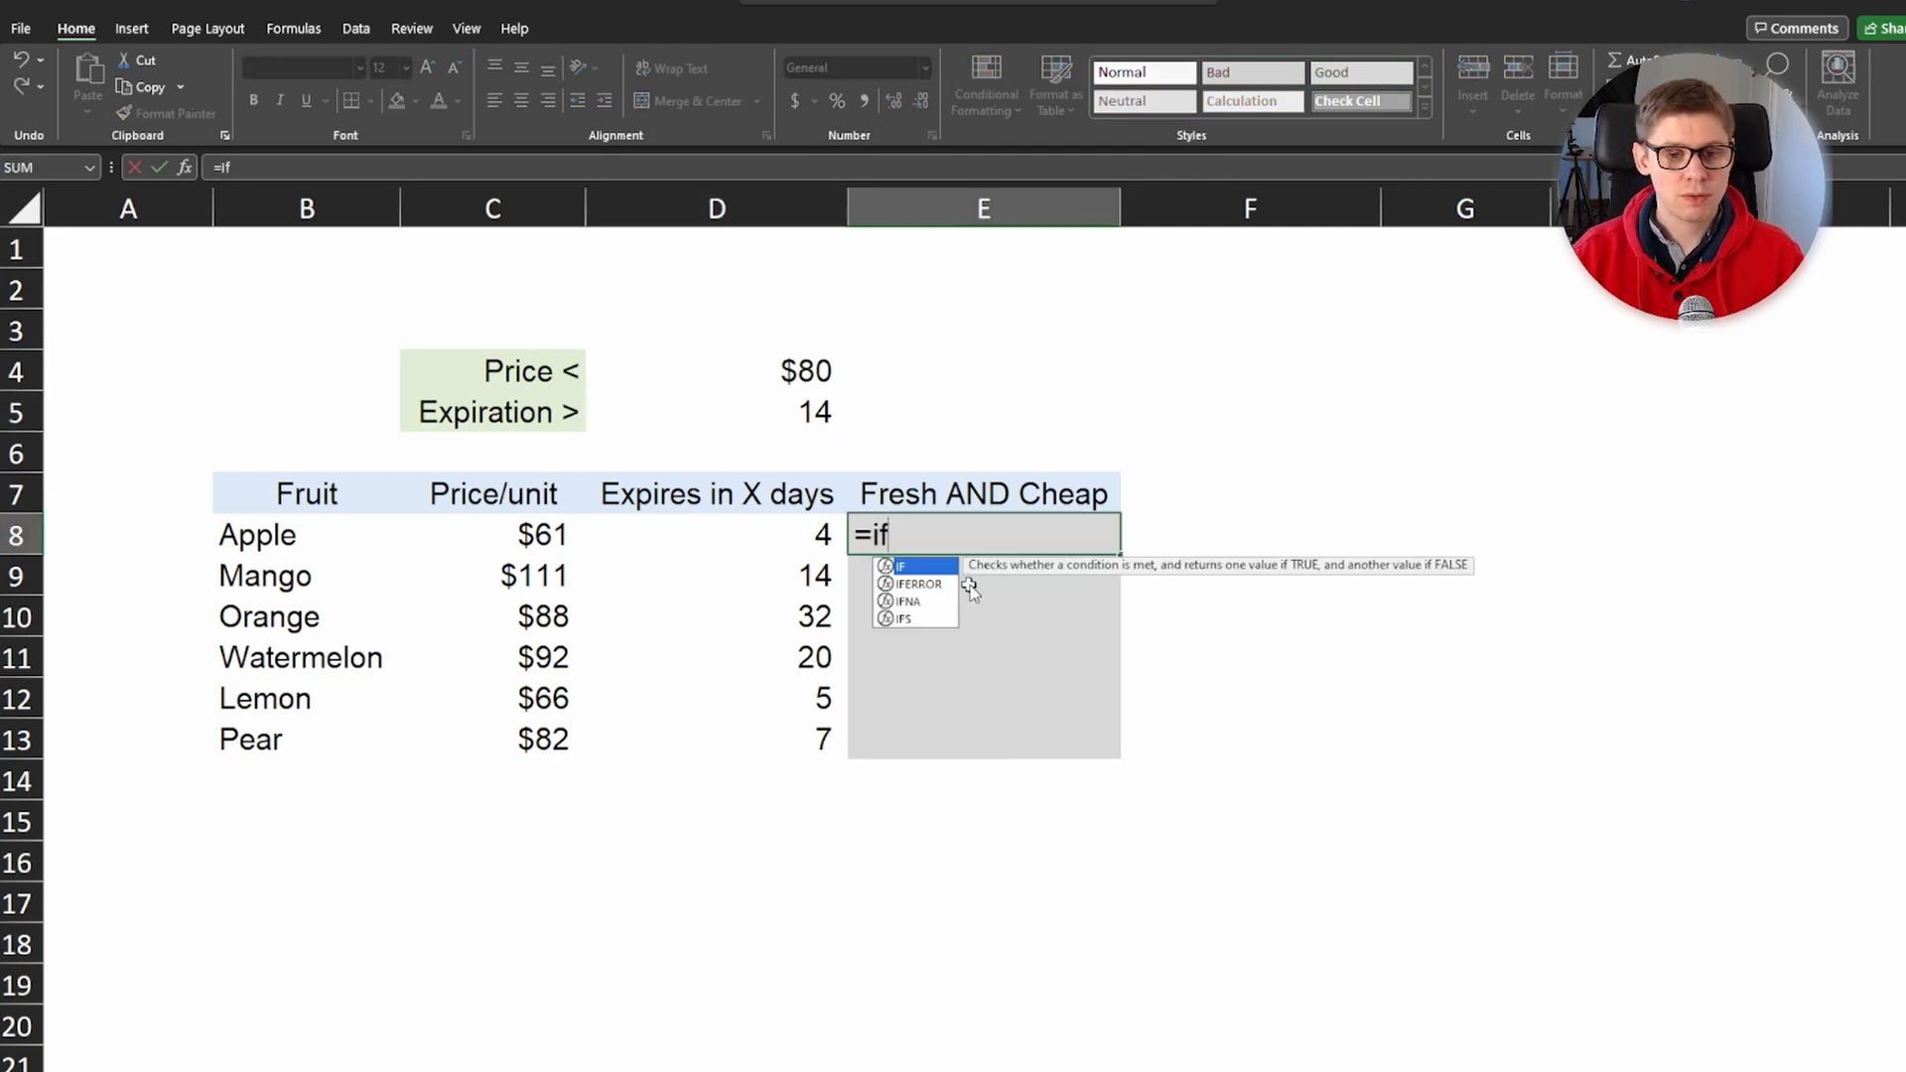
key("Tab")
type("and(")
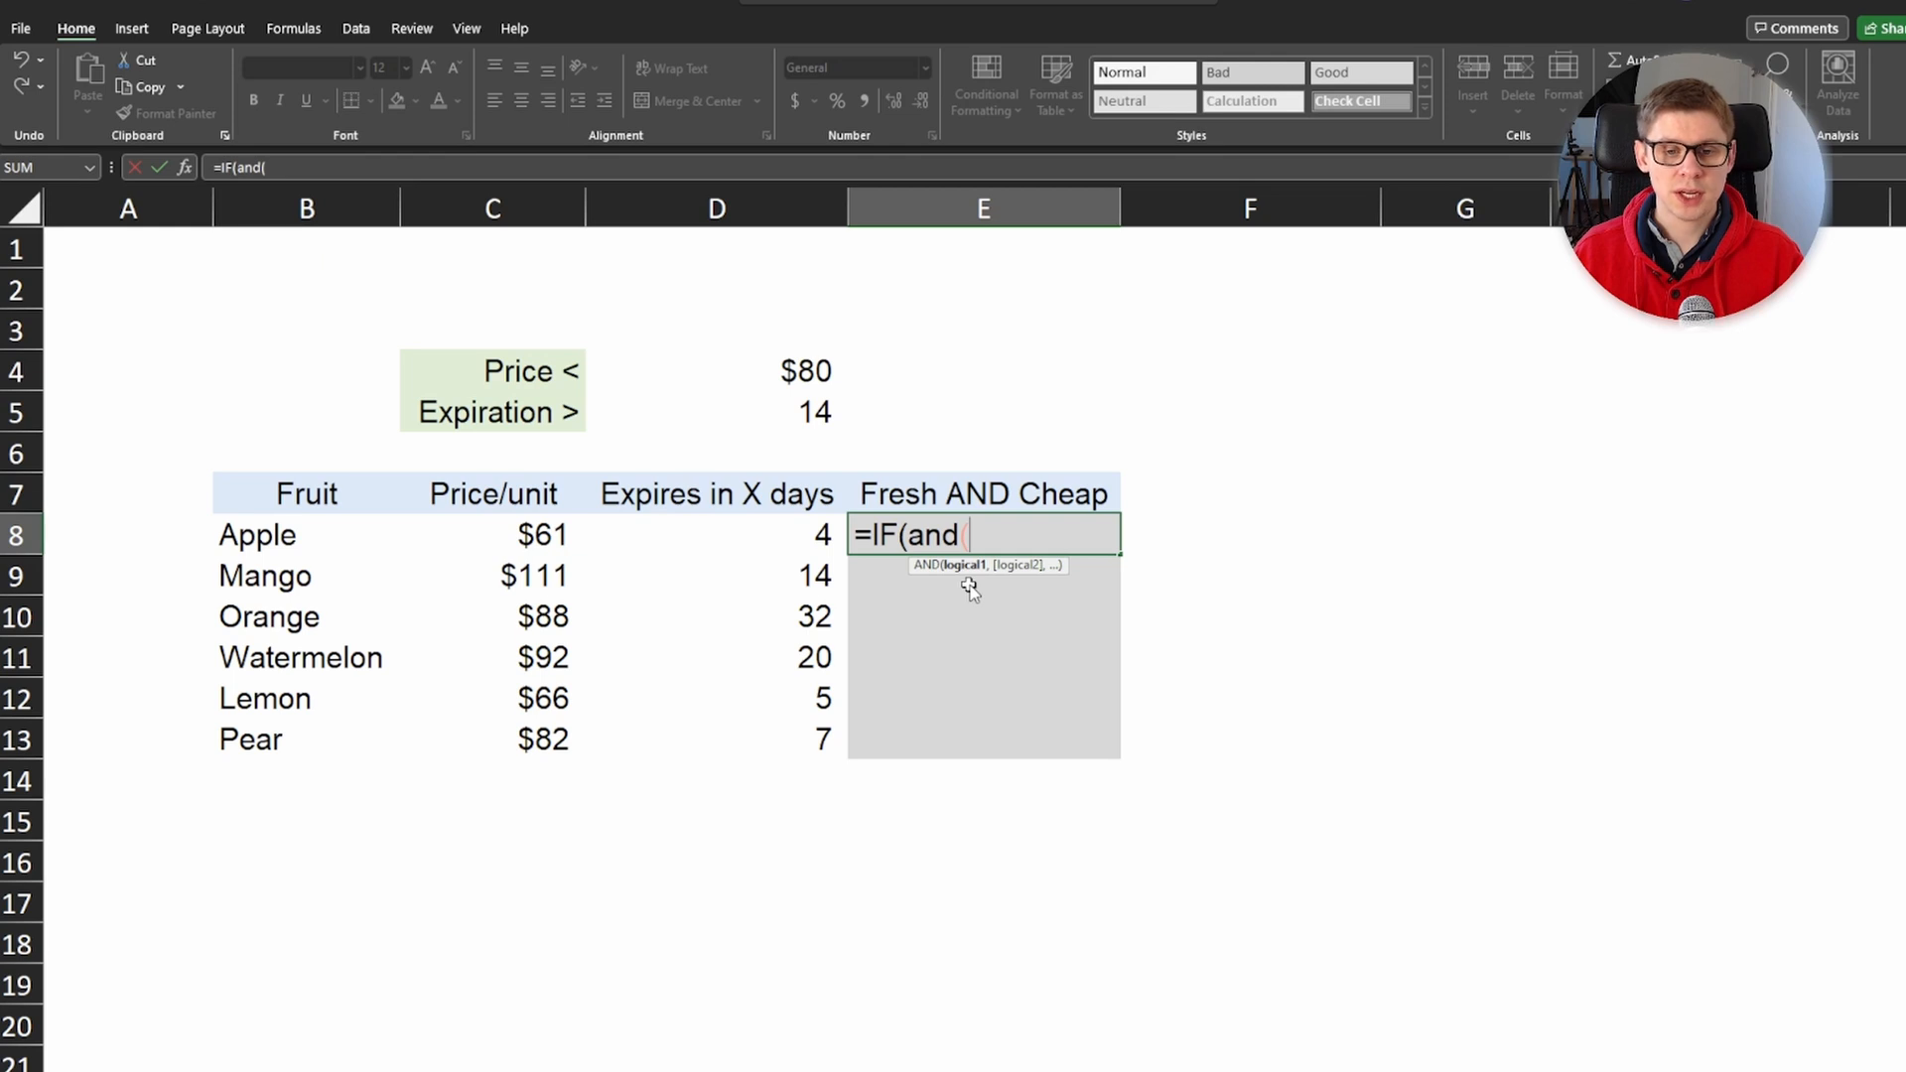
left_click(512, 533)
type("<")
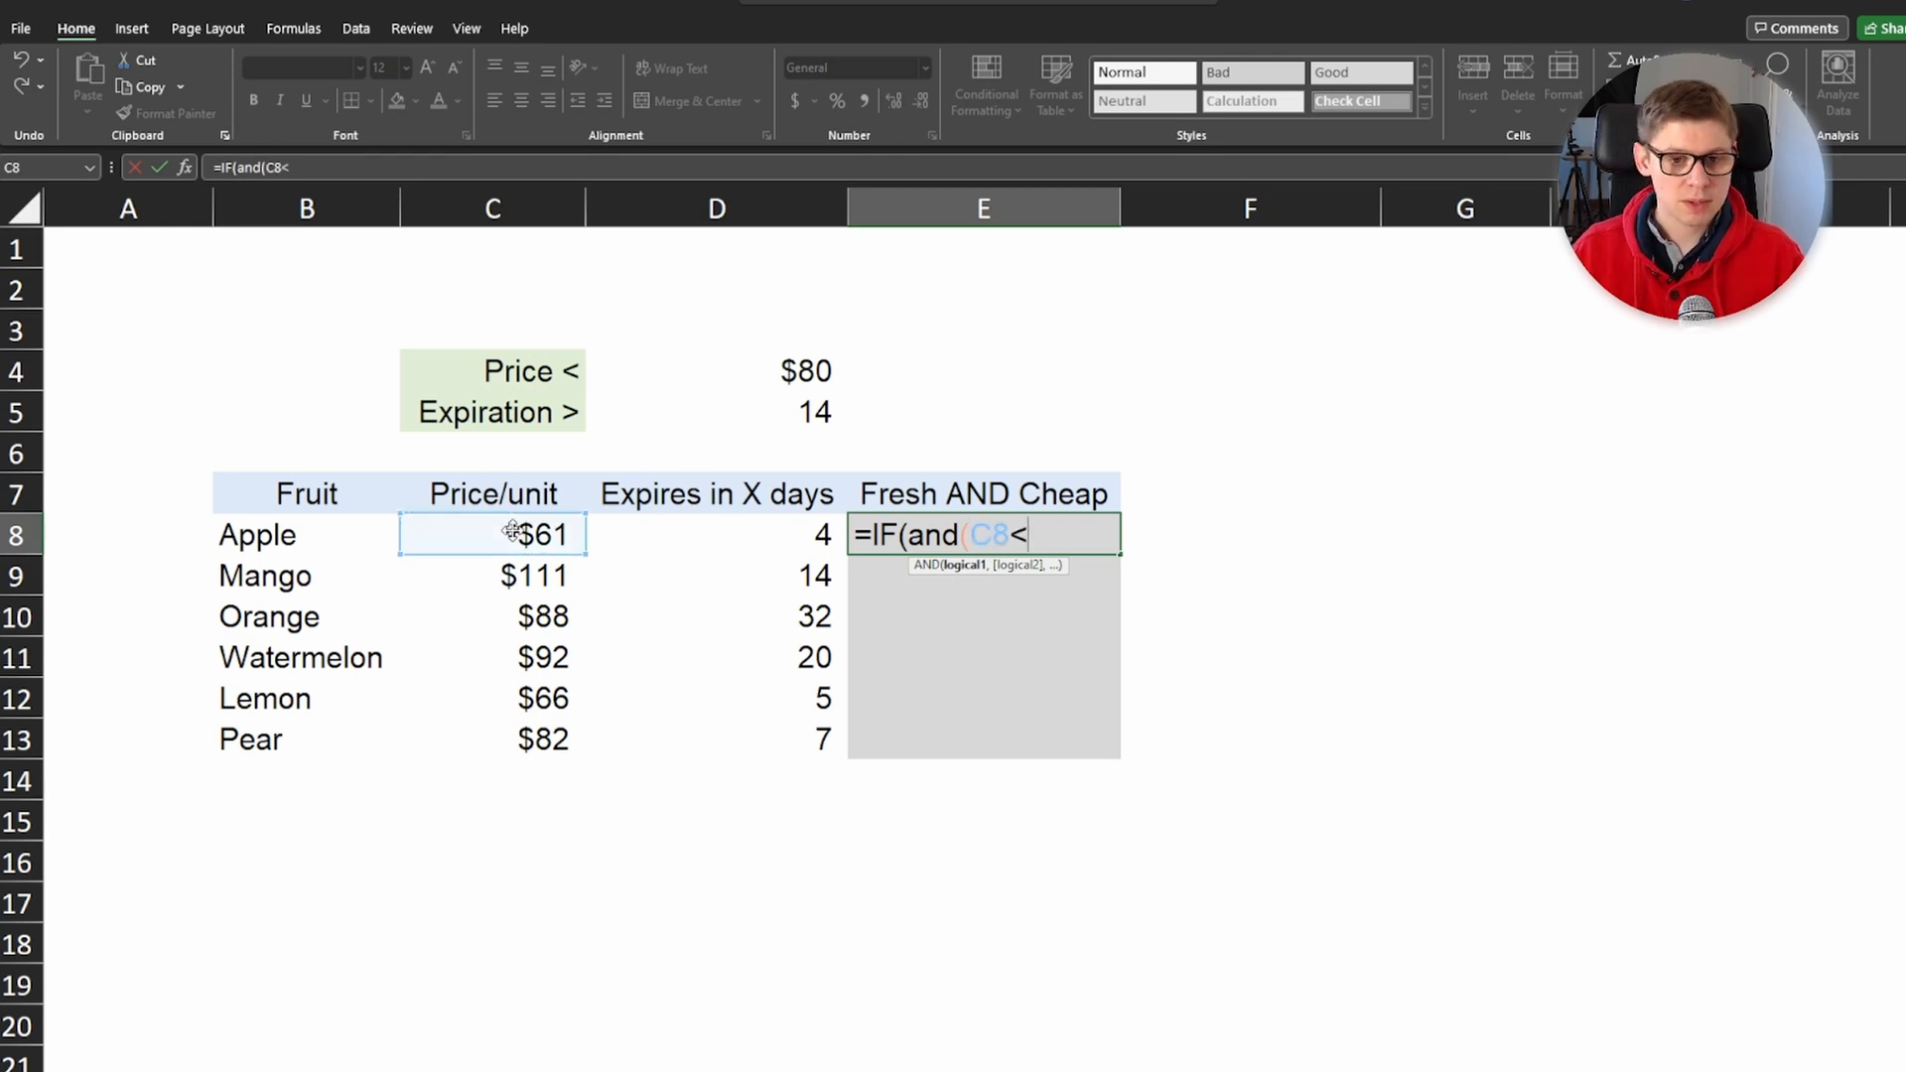
left_click(779, 370)
key("F4")
type(",")
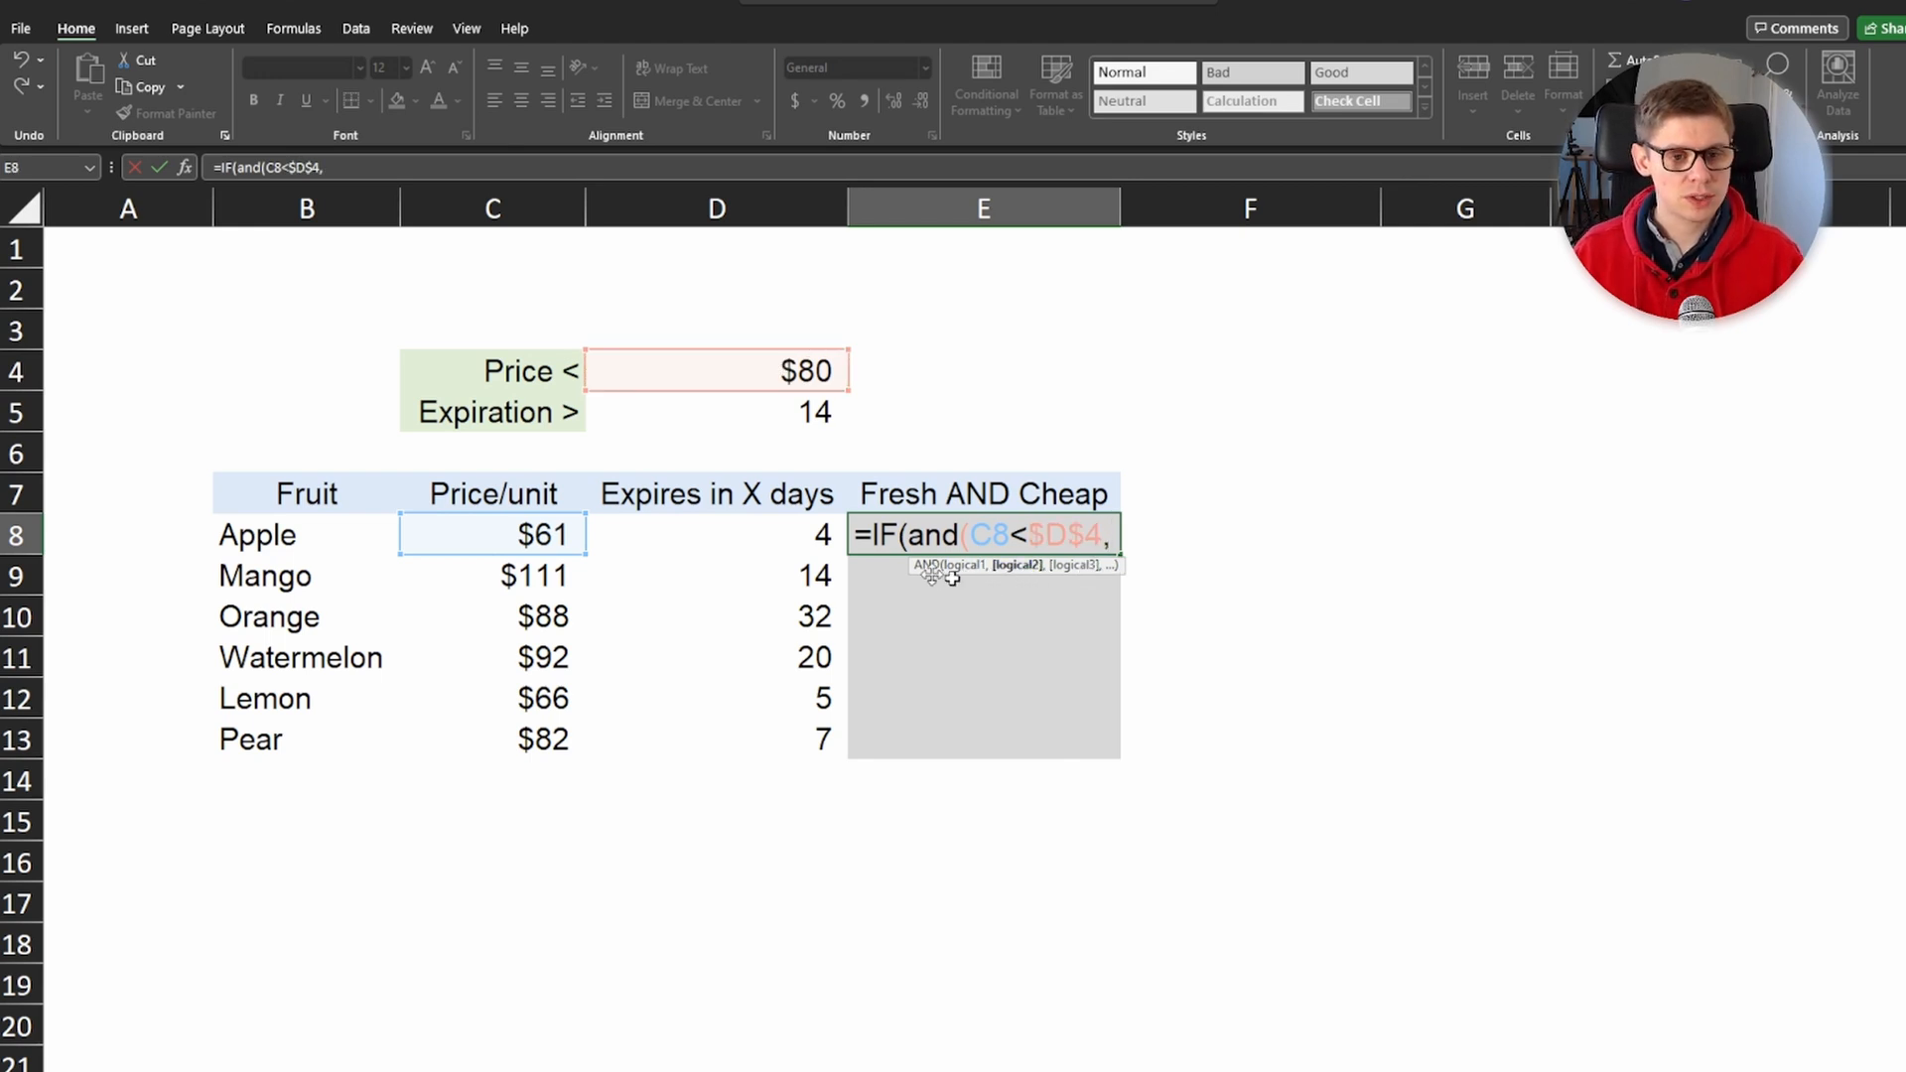
Step: Add D8>$D$5 as the second AND condition in the E8 formula and close the AND parenthesis
left_click(781, 522)
type(">")
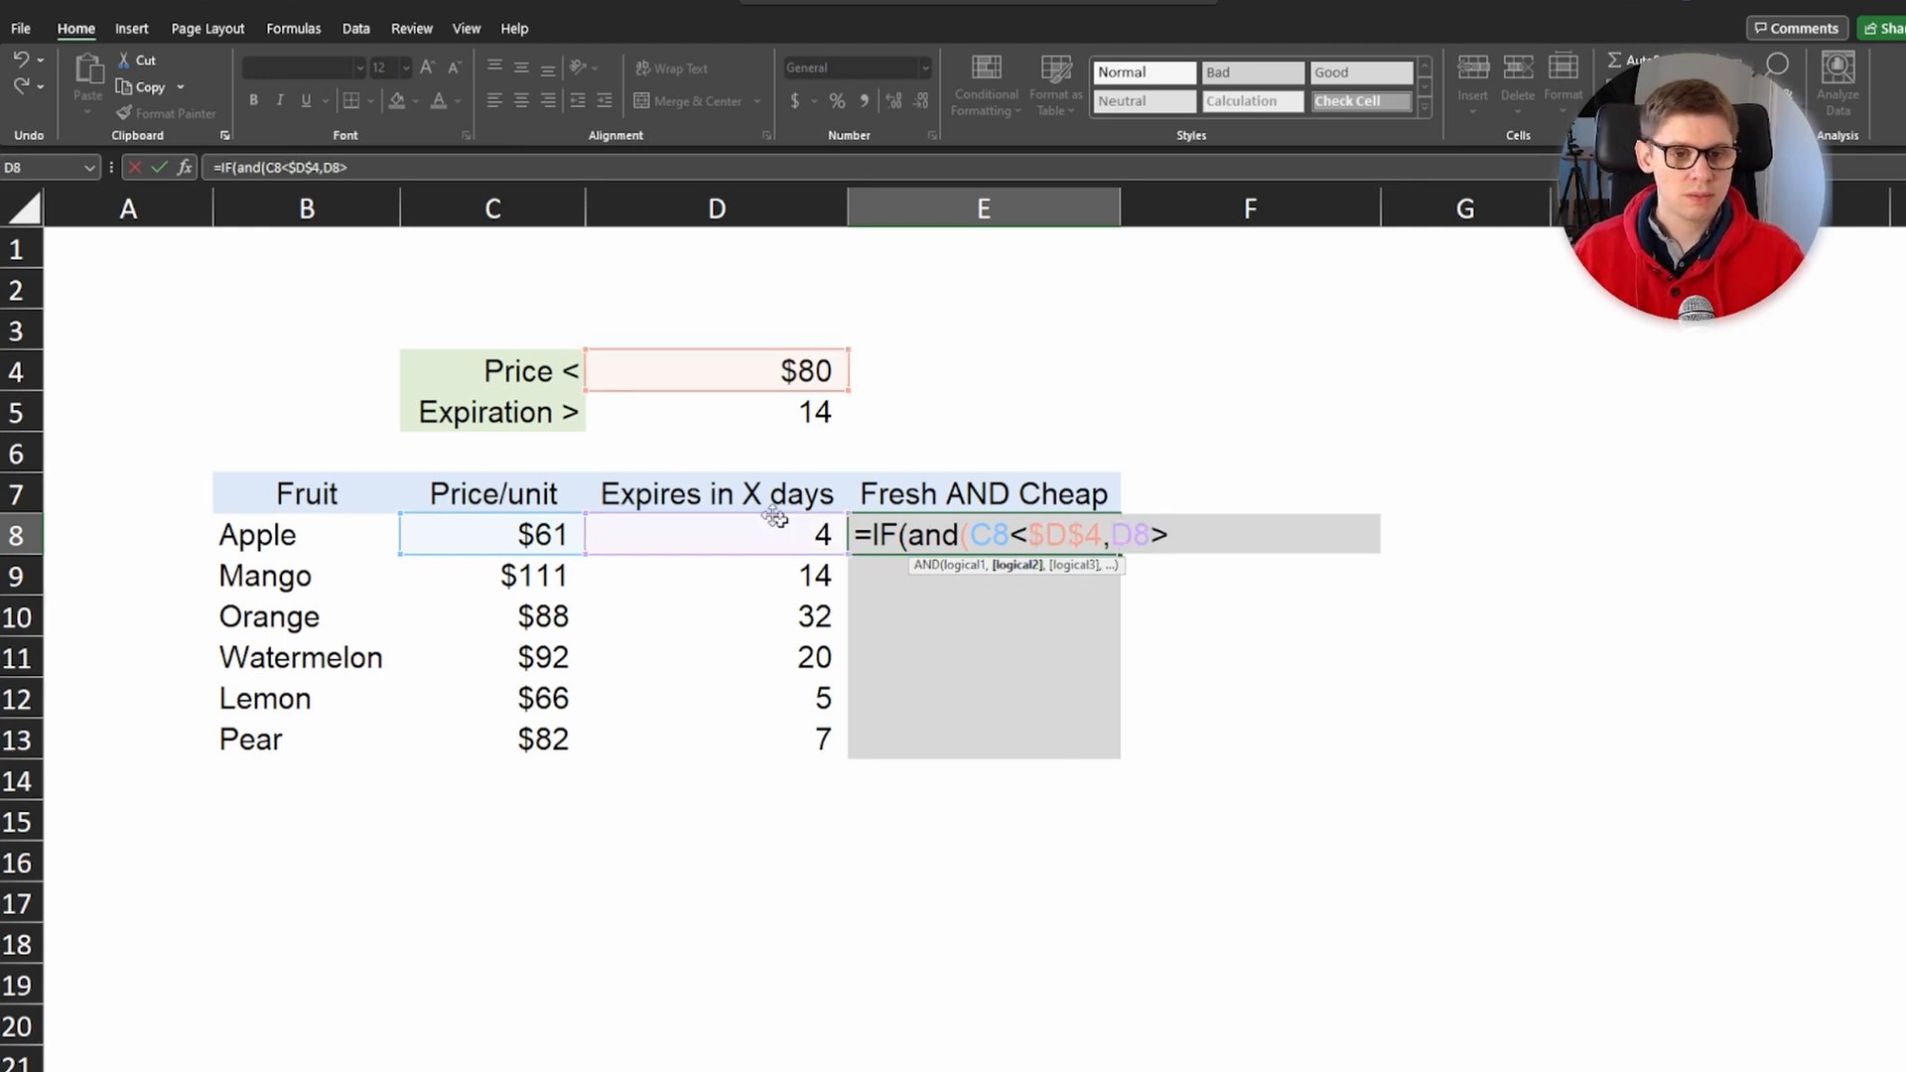
left_click(770, 411)
key("F4")
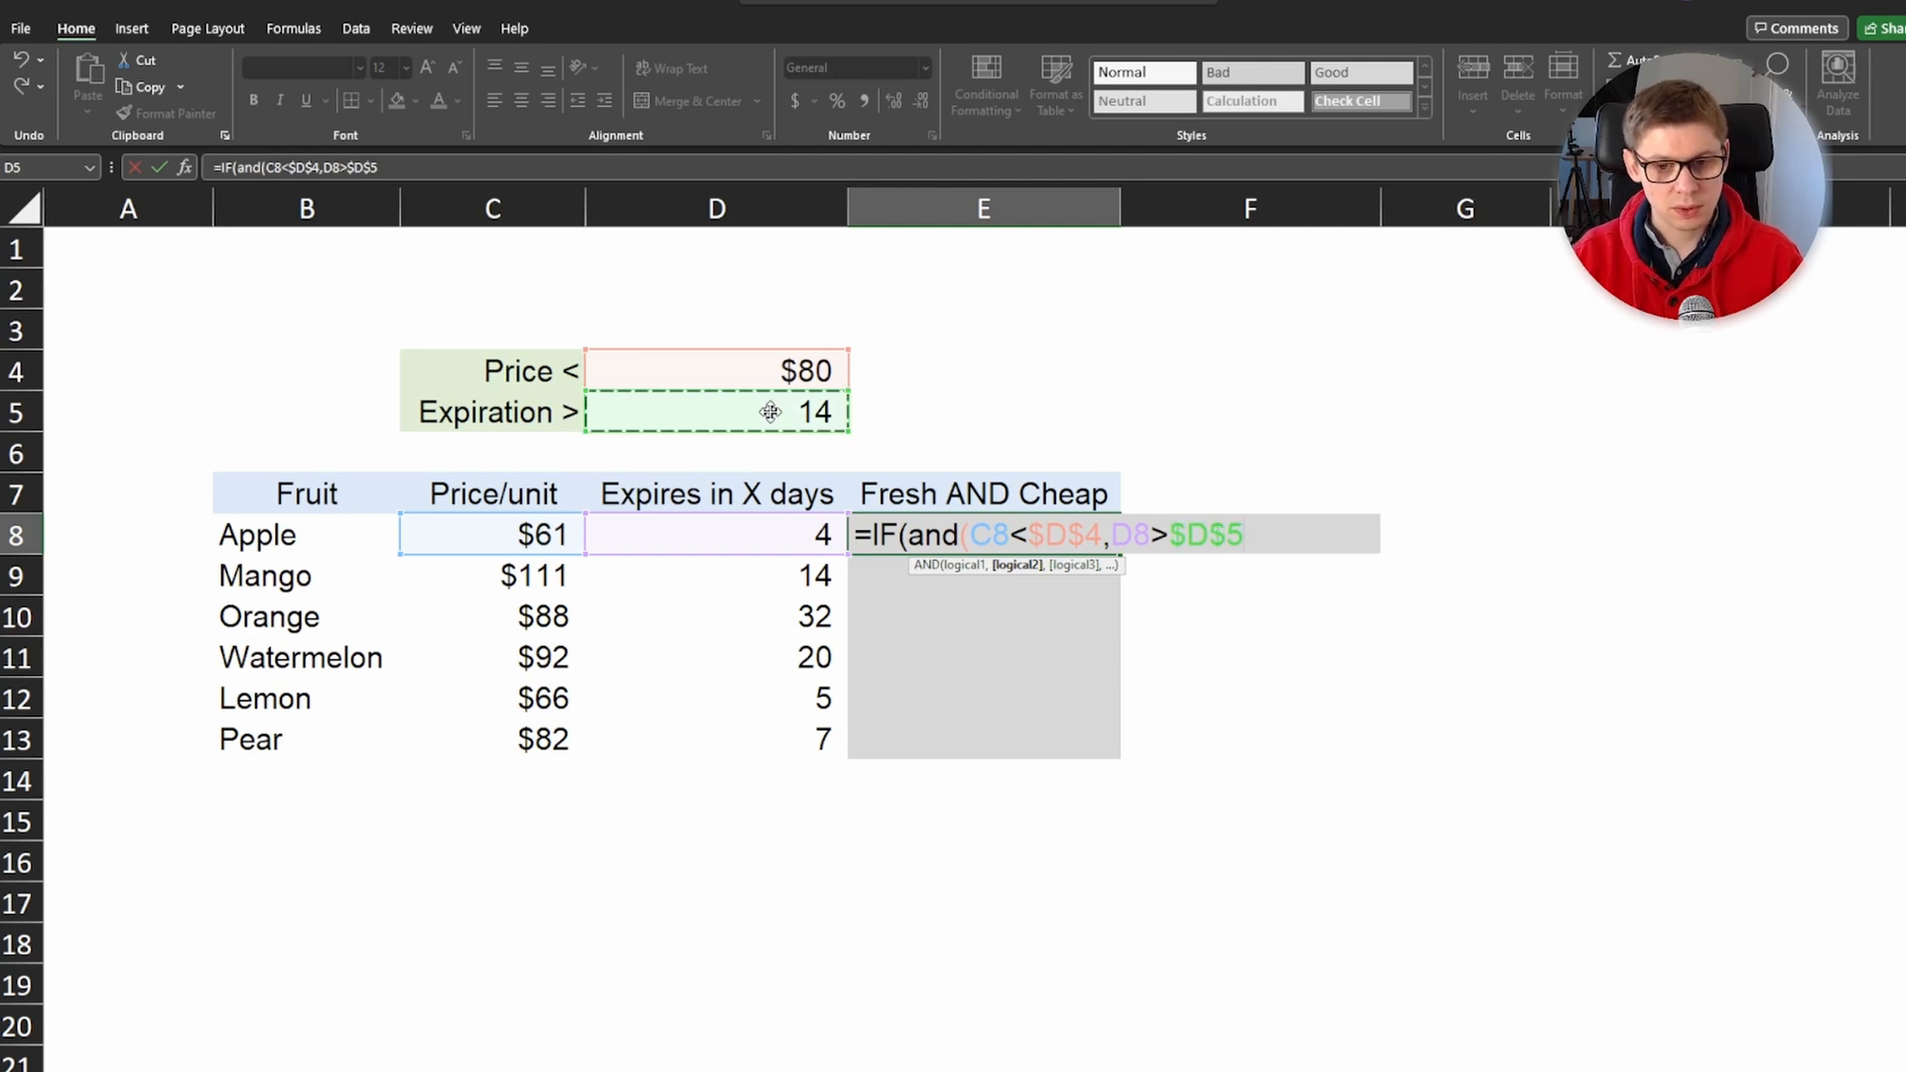
type(")")
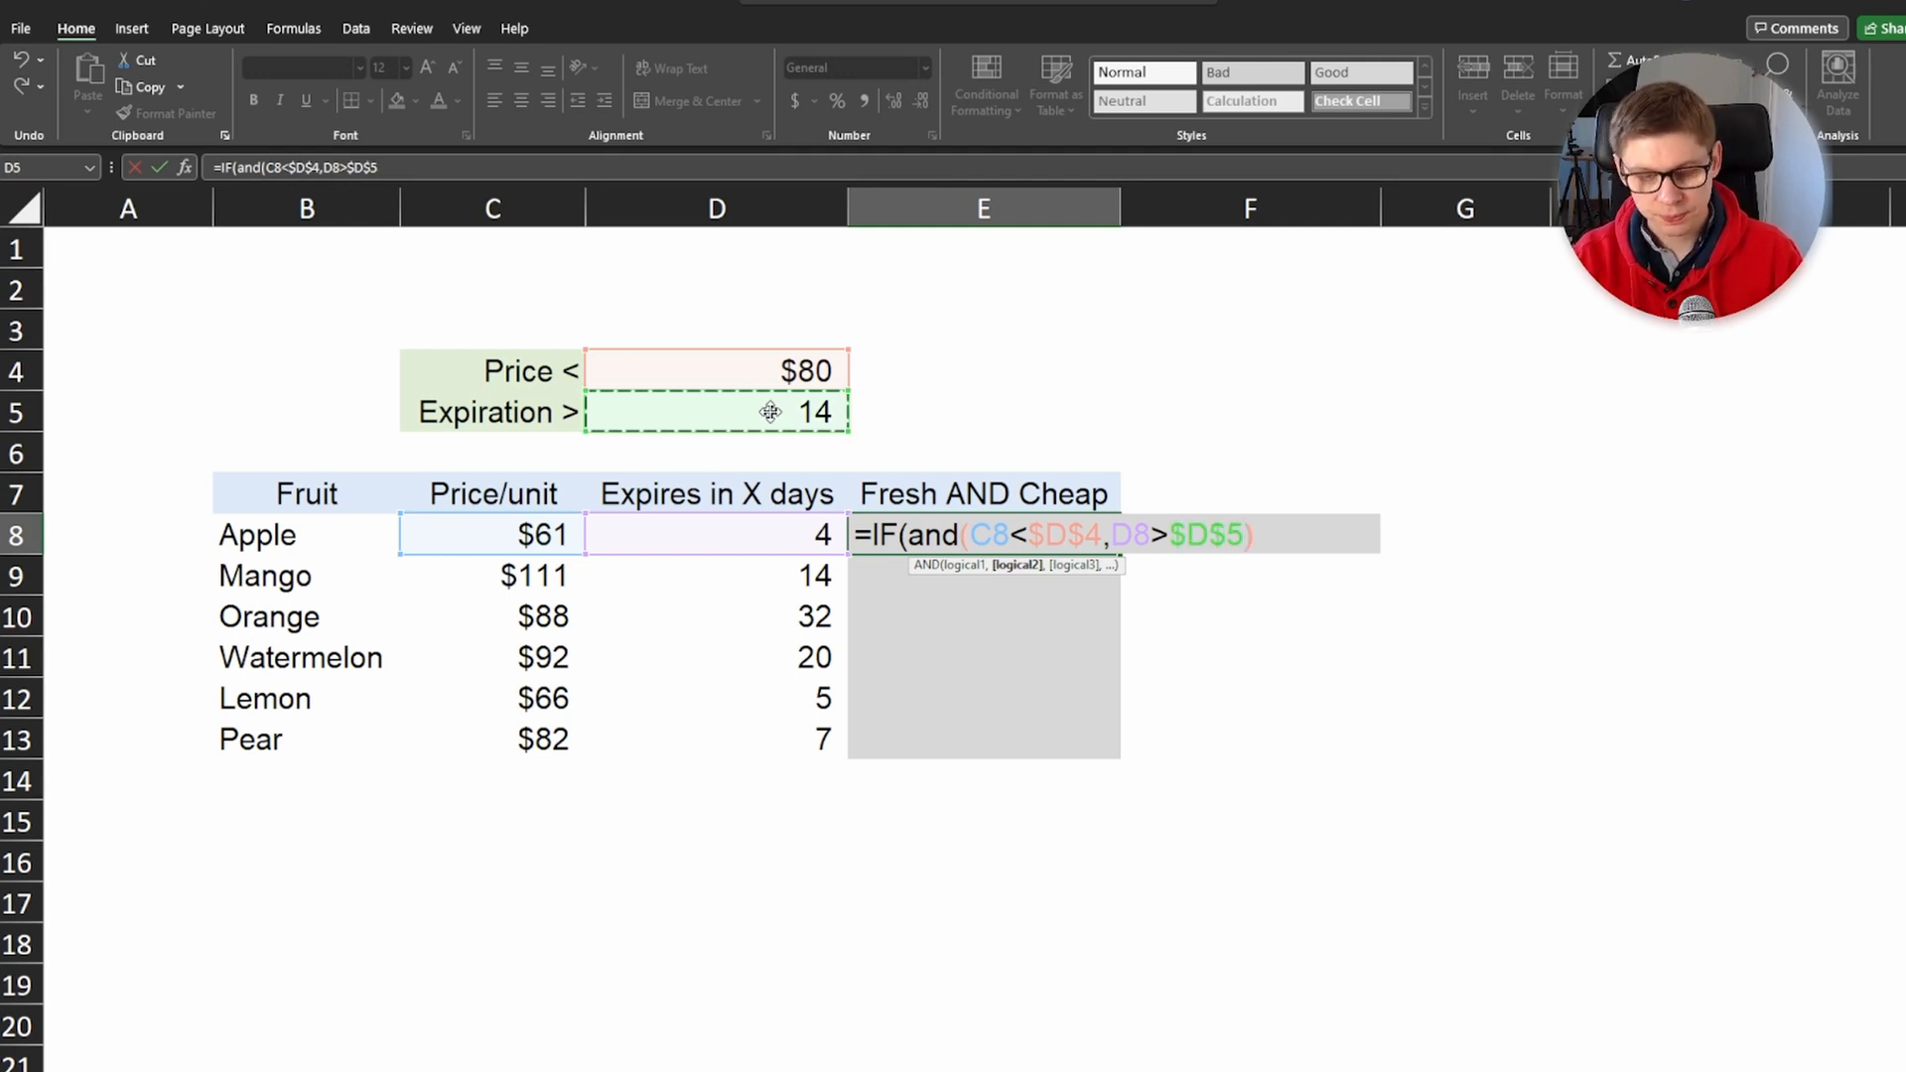
Step: Make the IF in E8 return "YES" when true and "NO" otherwise, and fill the formula down to E13
type(",")
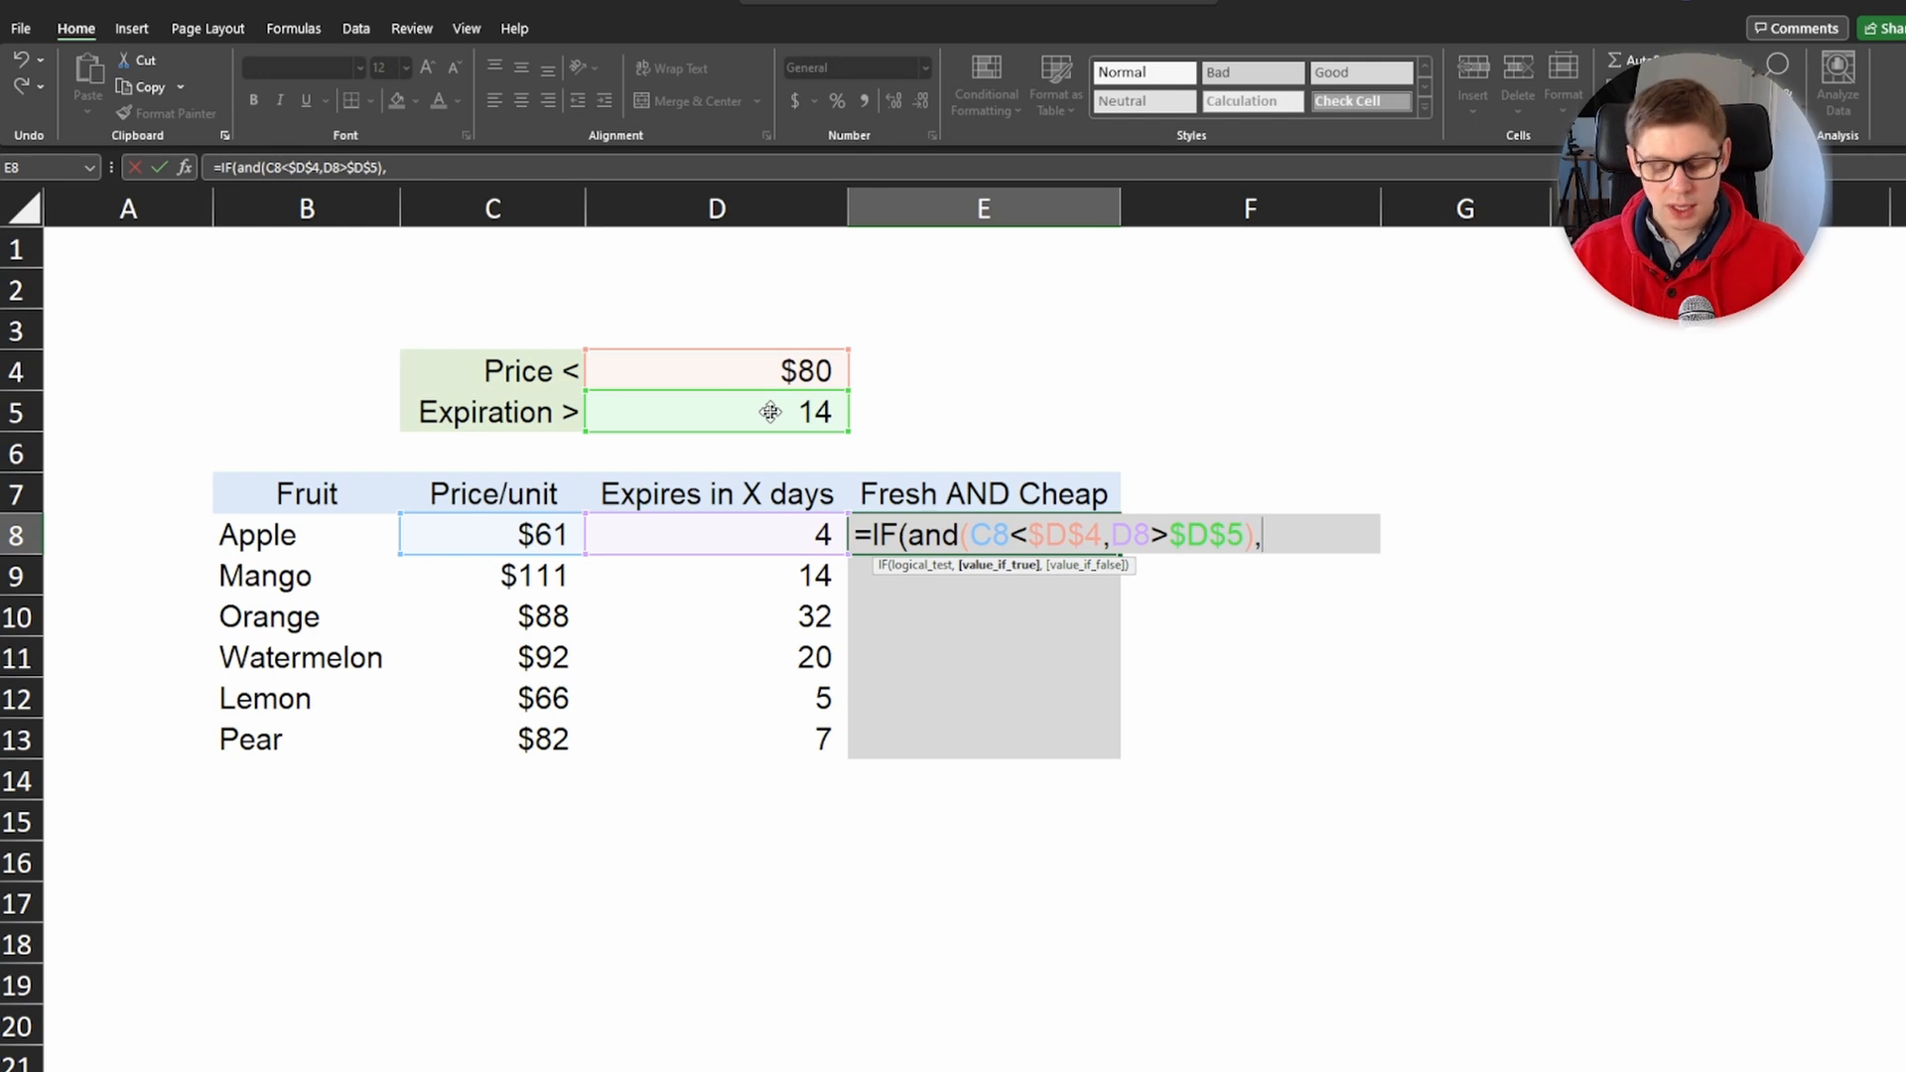
type("\"YE")
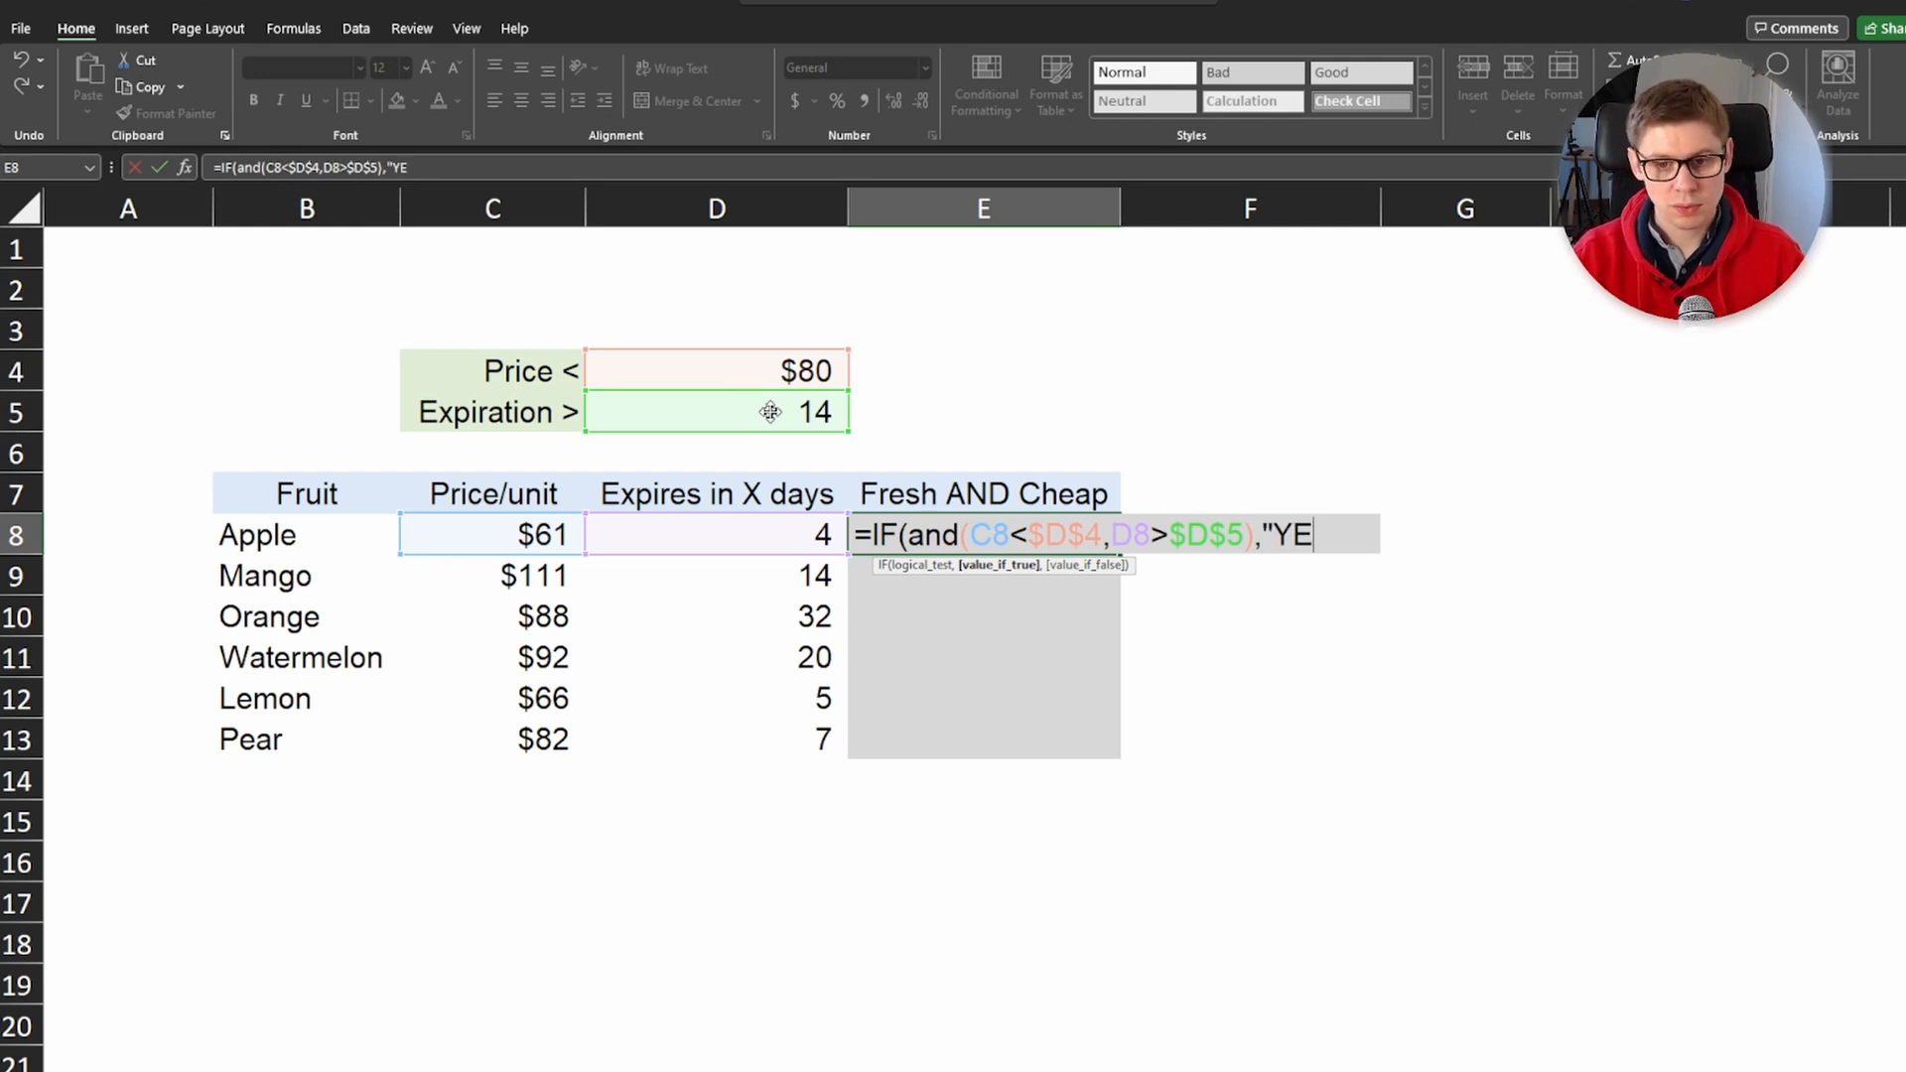
type("S\",")
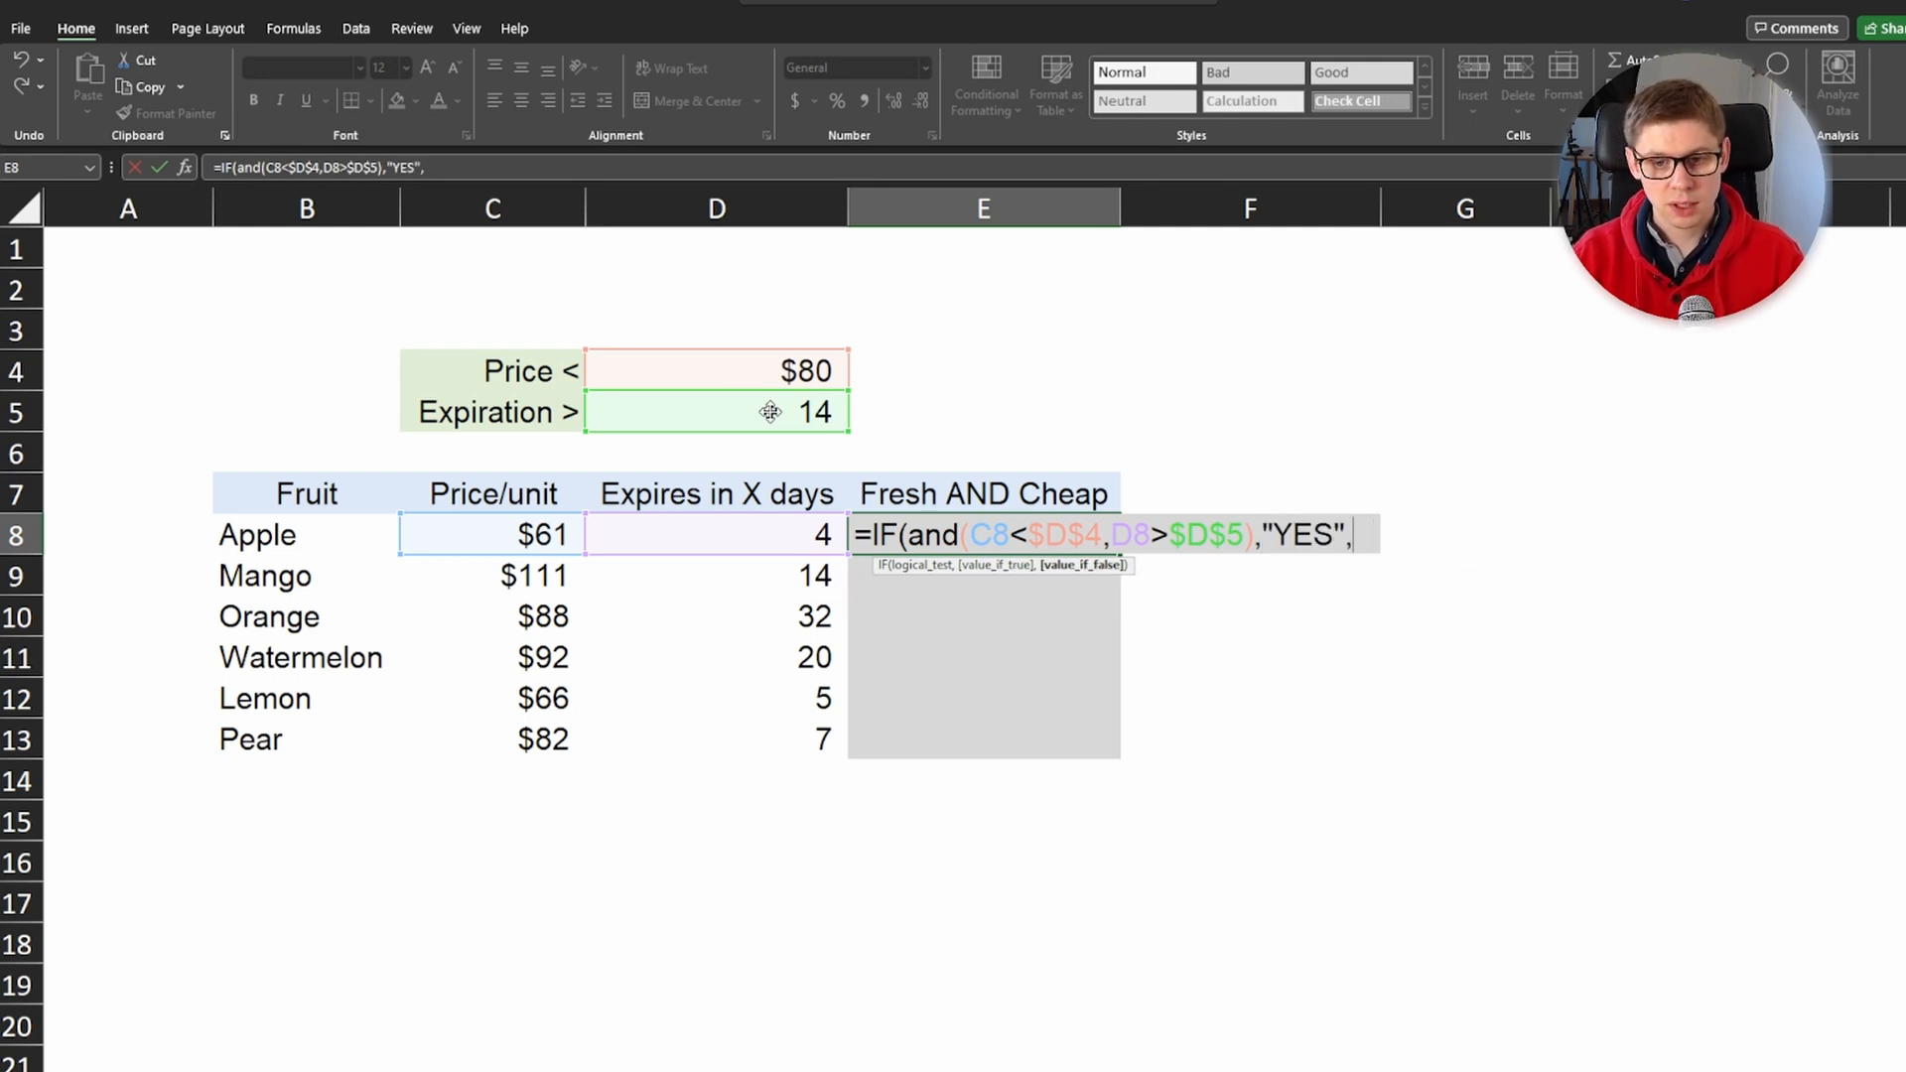
type("\"NO\")")
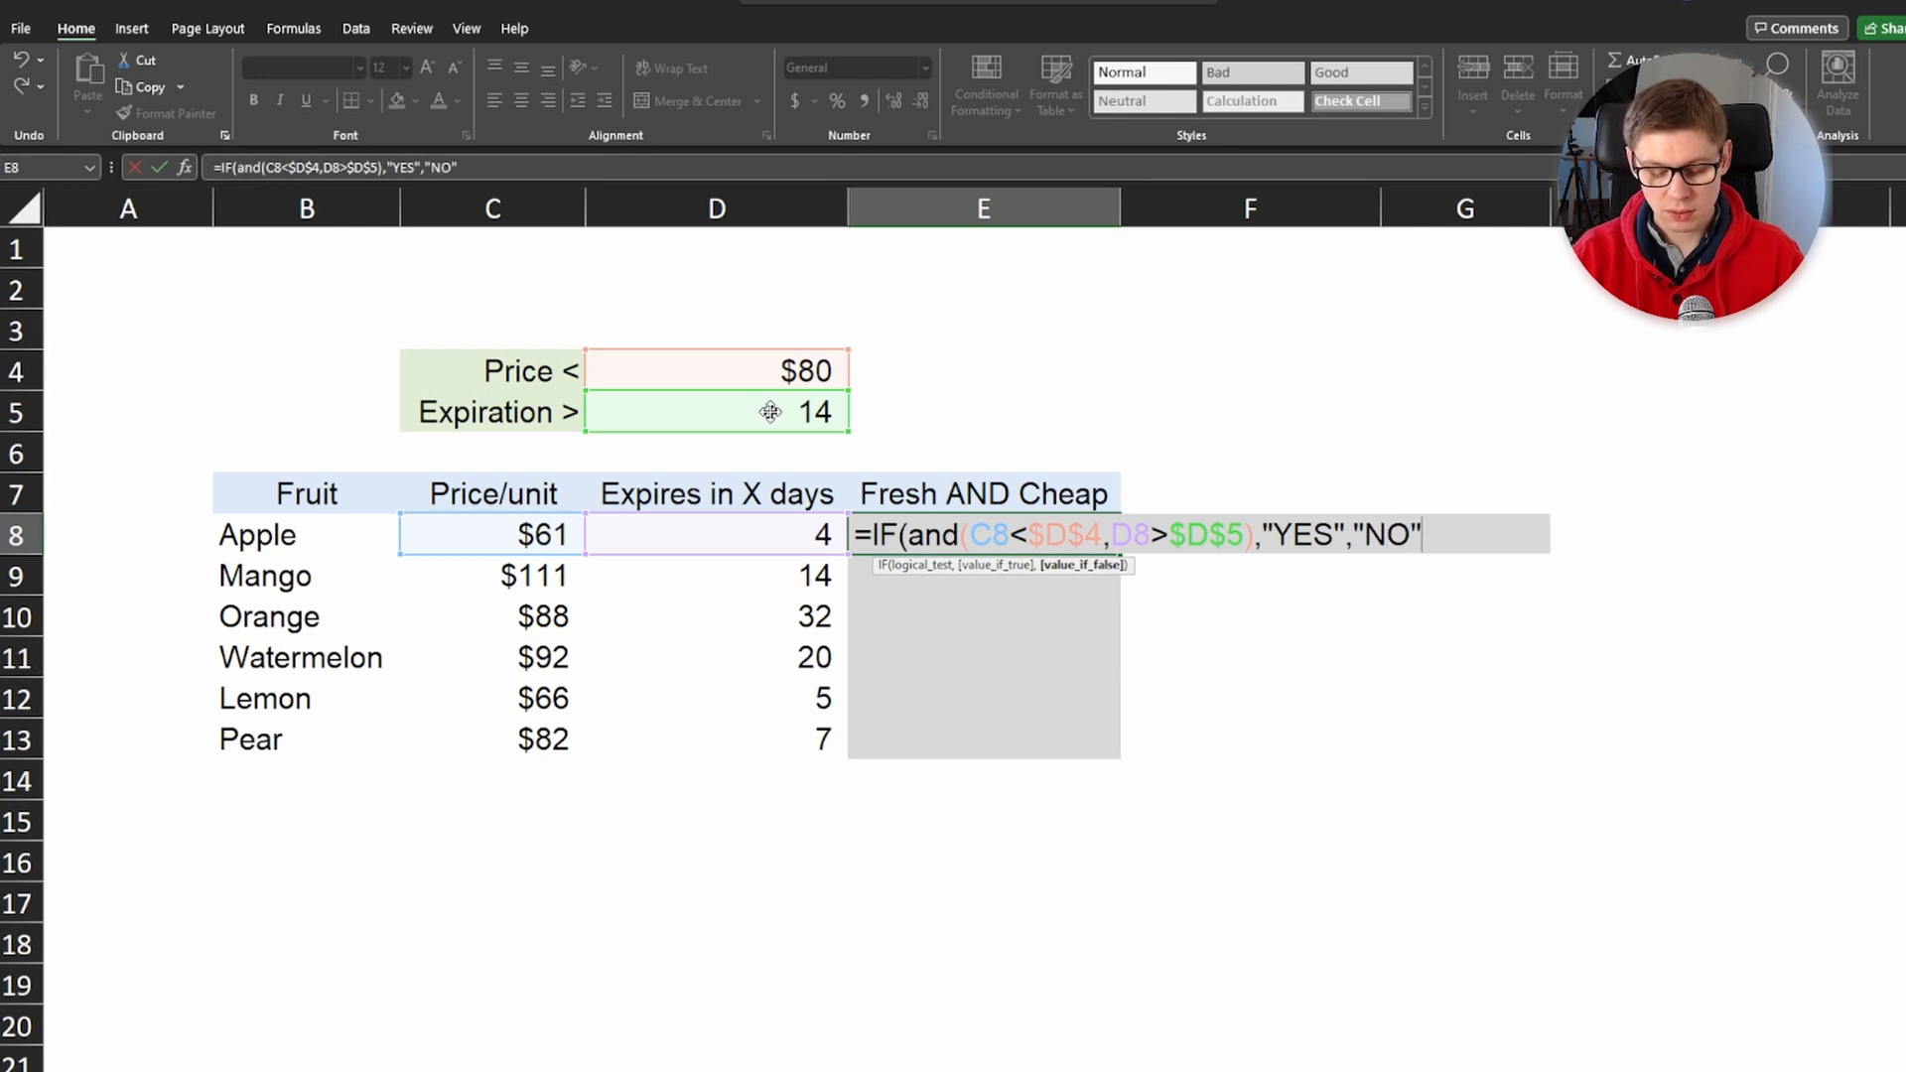
key("Return")
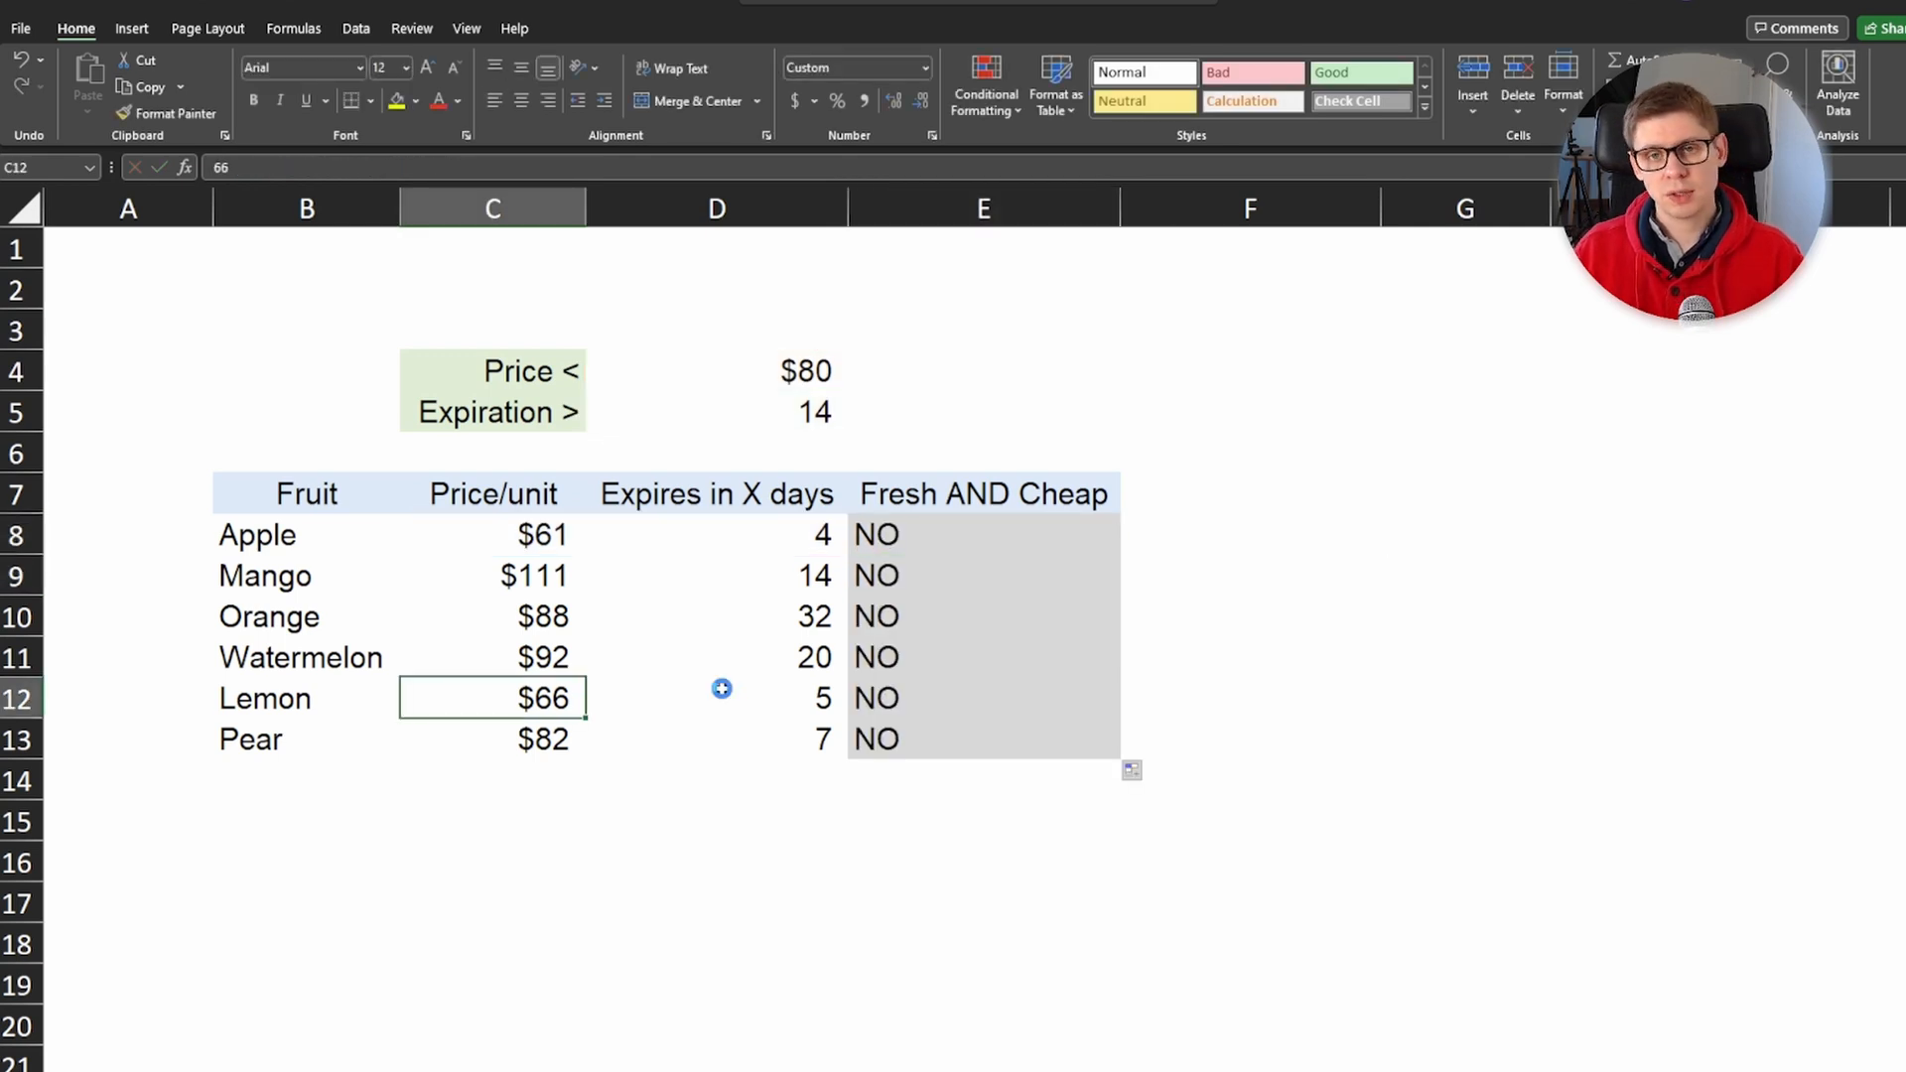
Step: Set the Lemon's days until expiry in D12 to 15 and select its price and expiry cells for checking
left_click(806, 705)
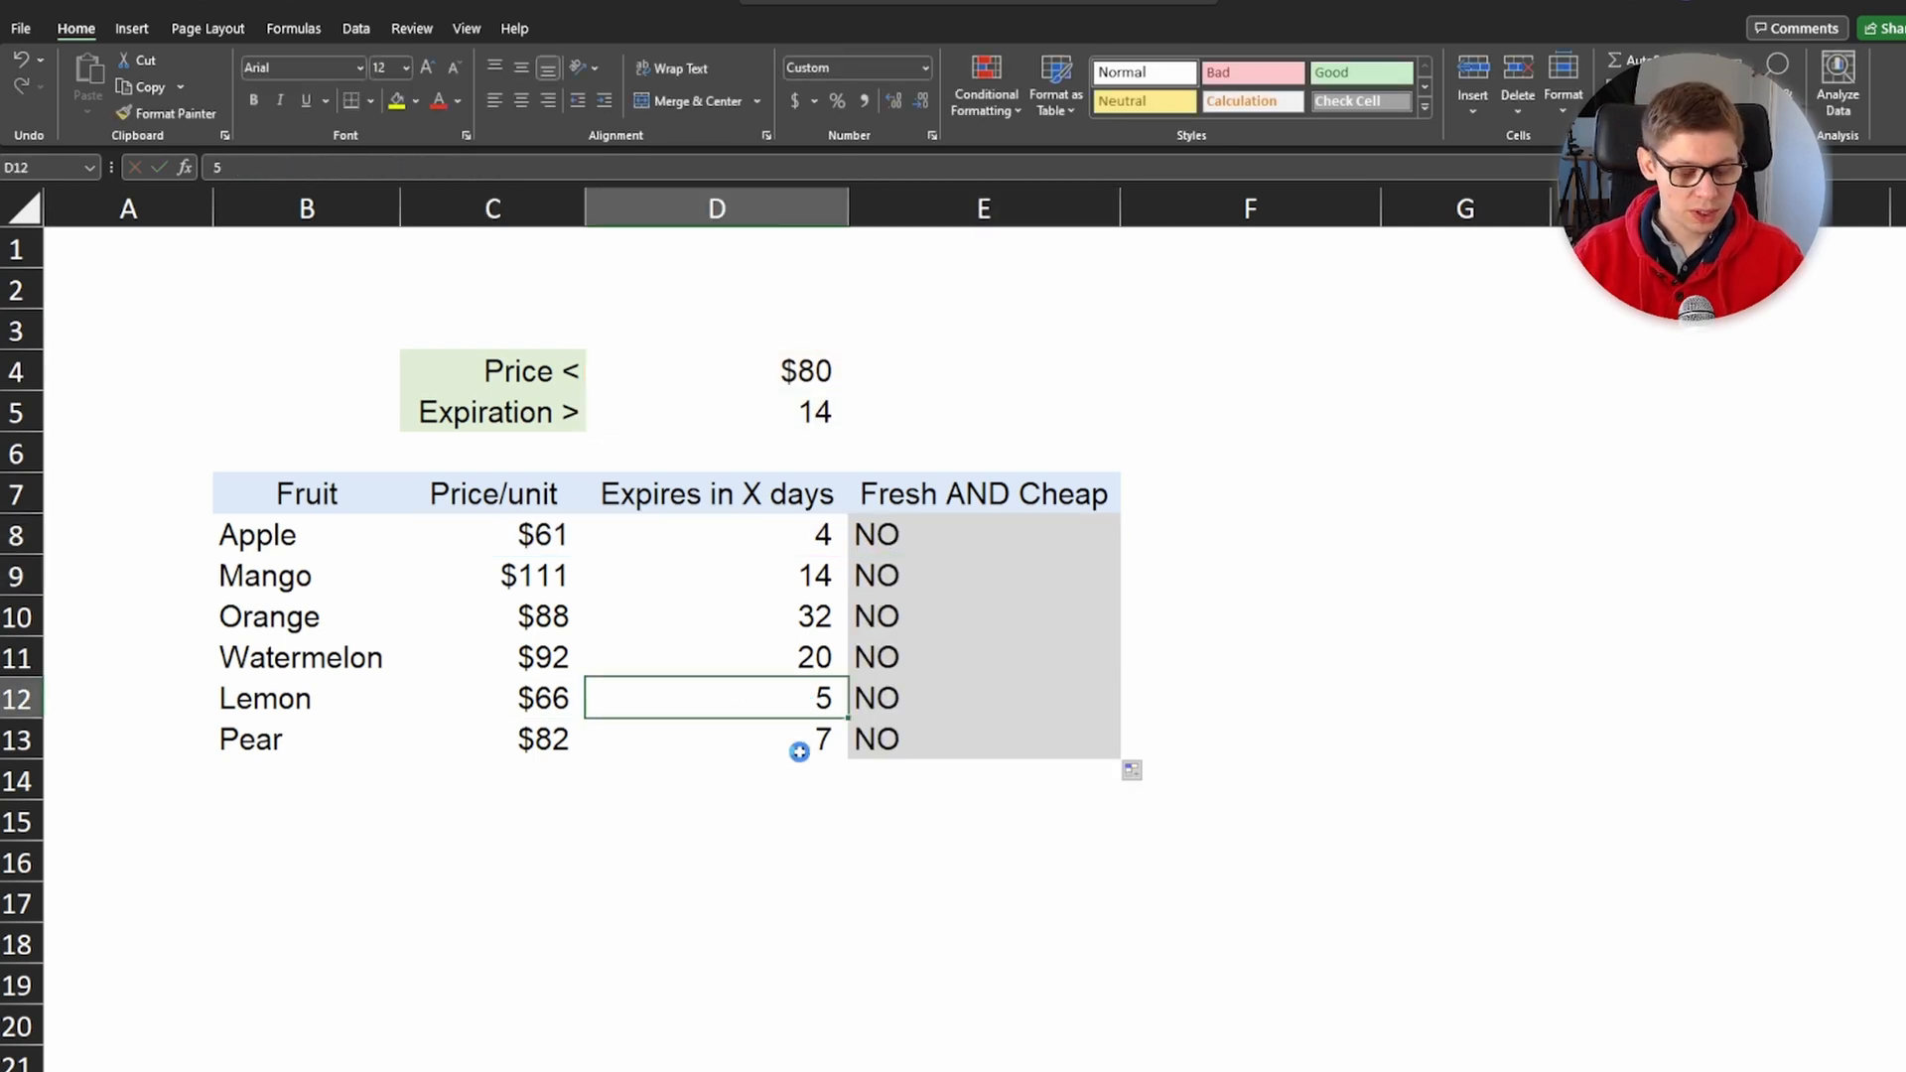
type("15")
key("Return")
left_click_drag(556, 700, 717, 709)
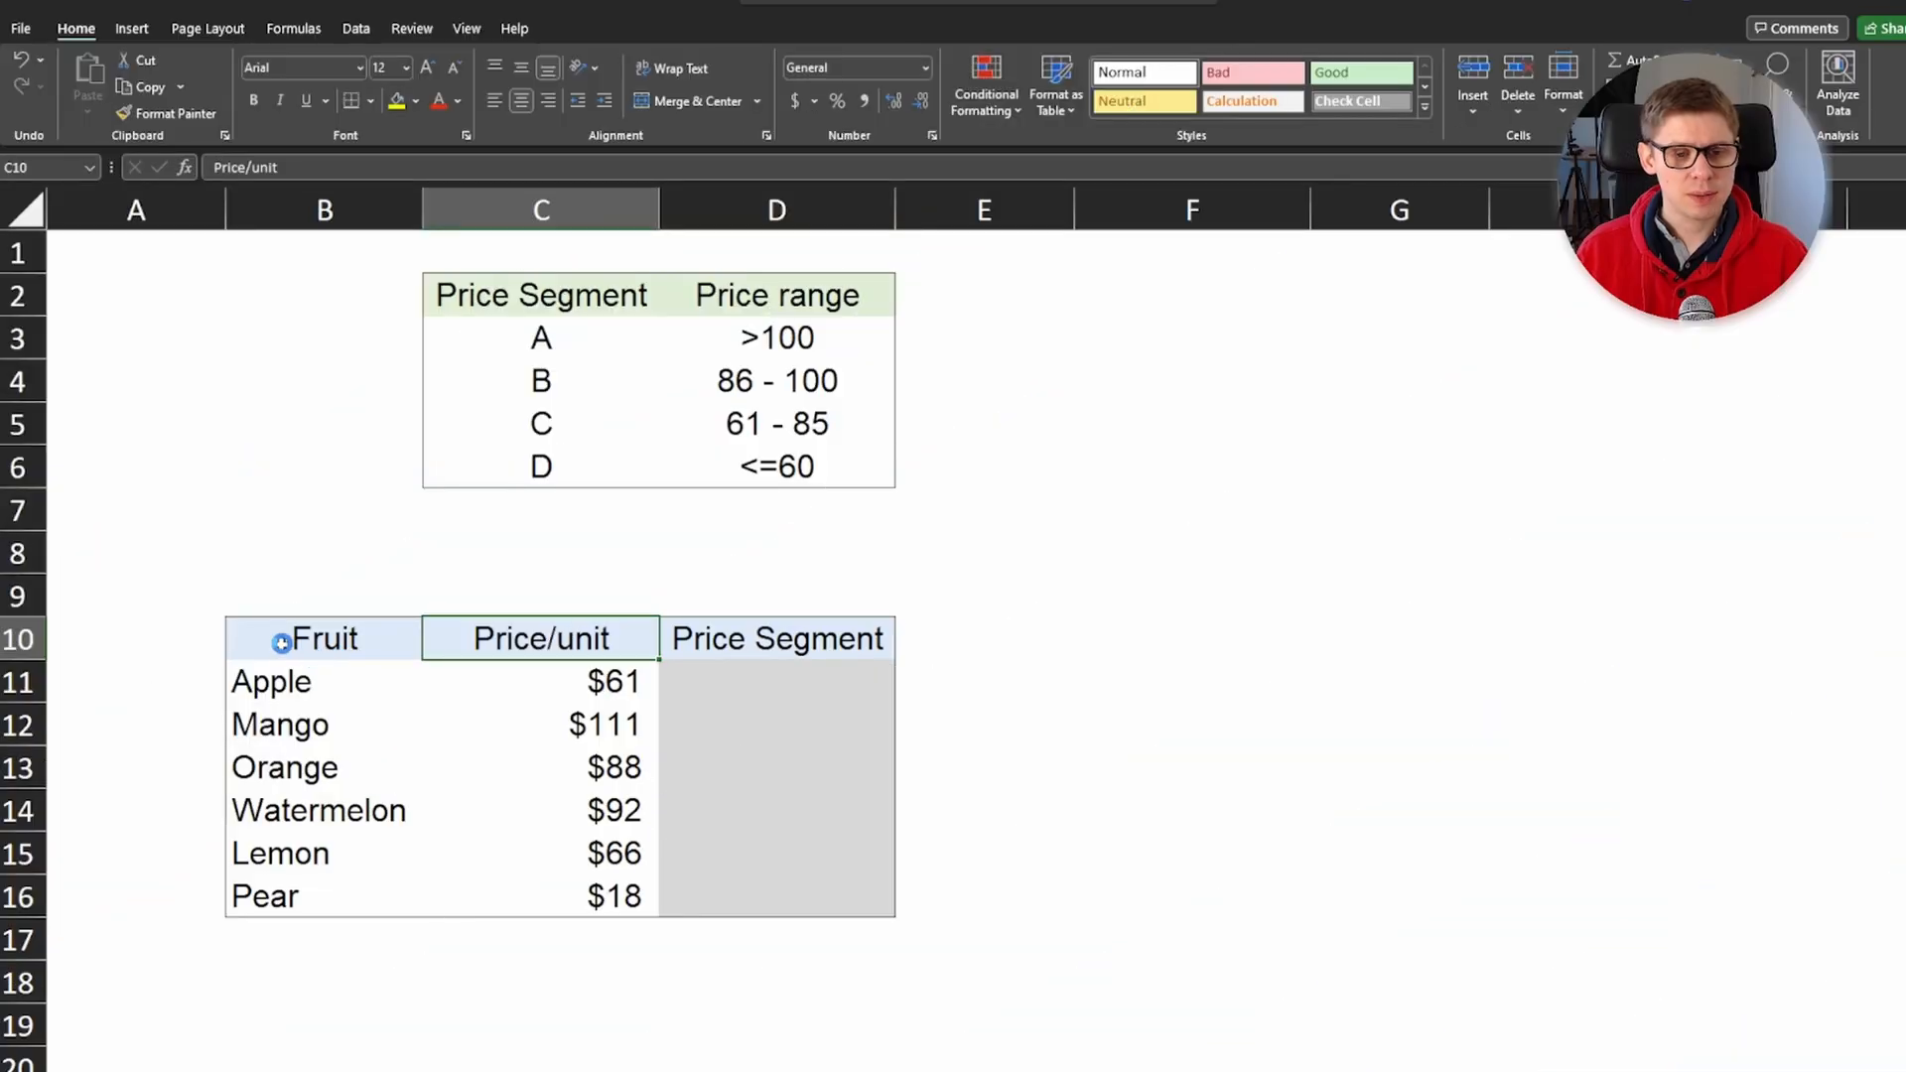
Step: Review the fruit prices and the segment ranges A to D on the Price Segment sheet
left_click_drag(277, 638, 531, 889)
left_click(378, 762)
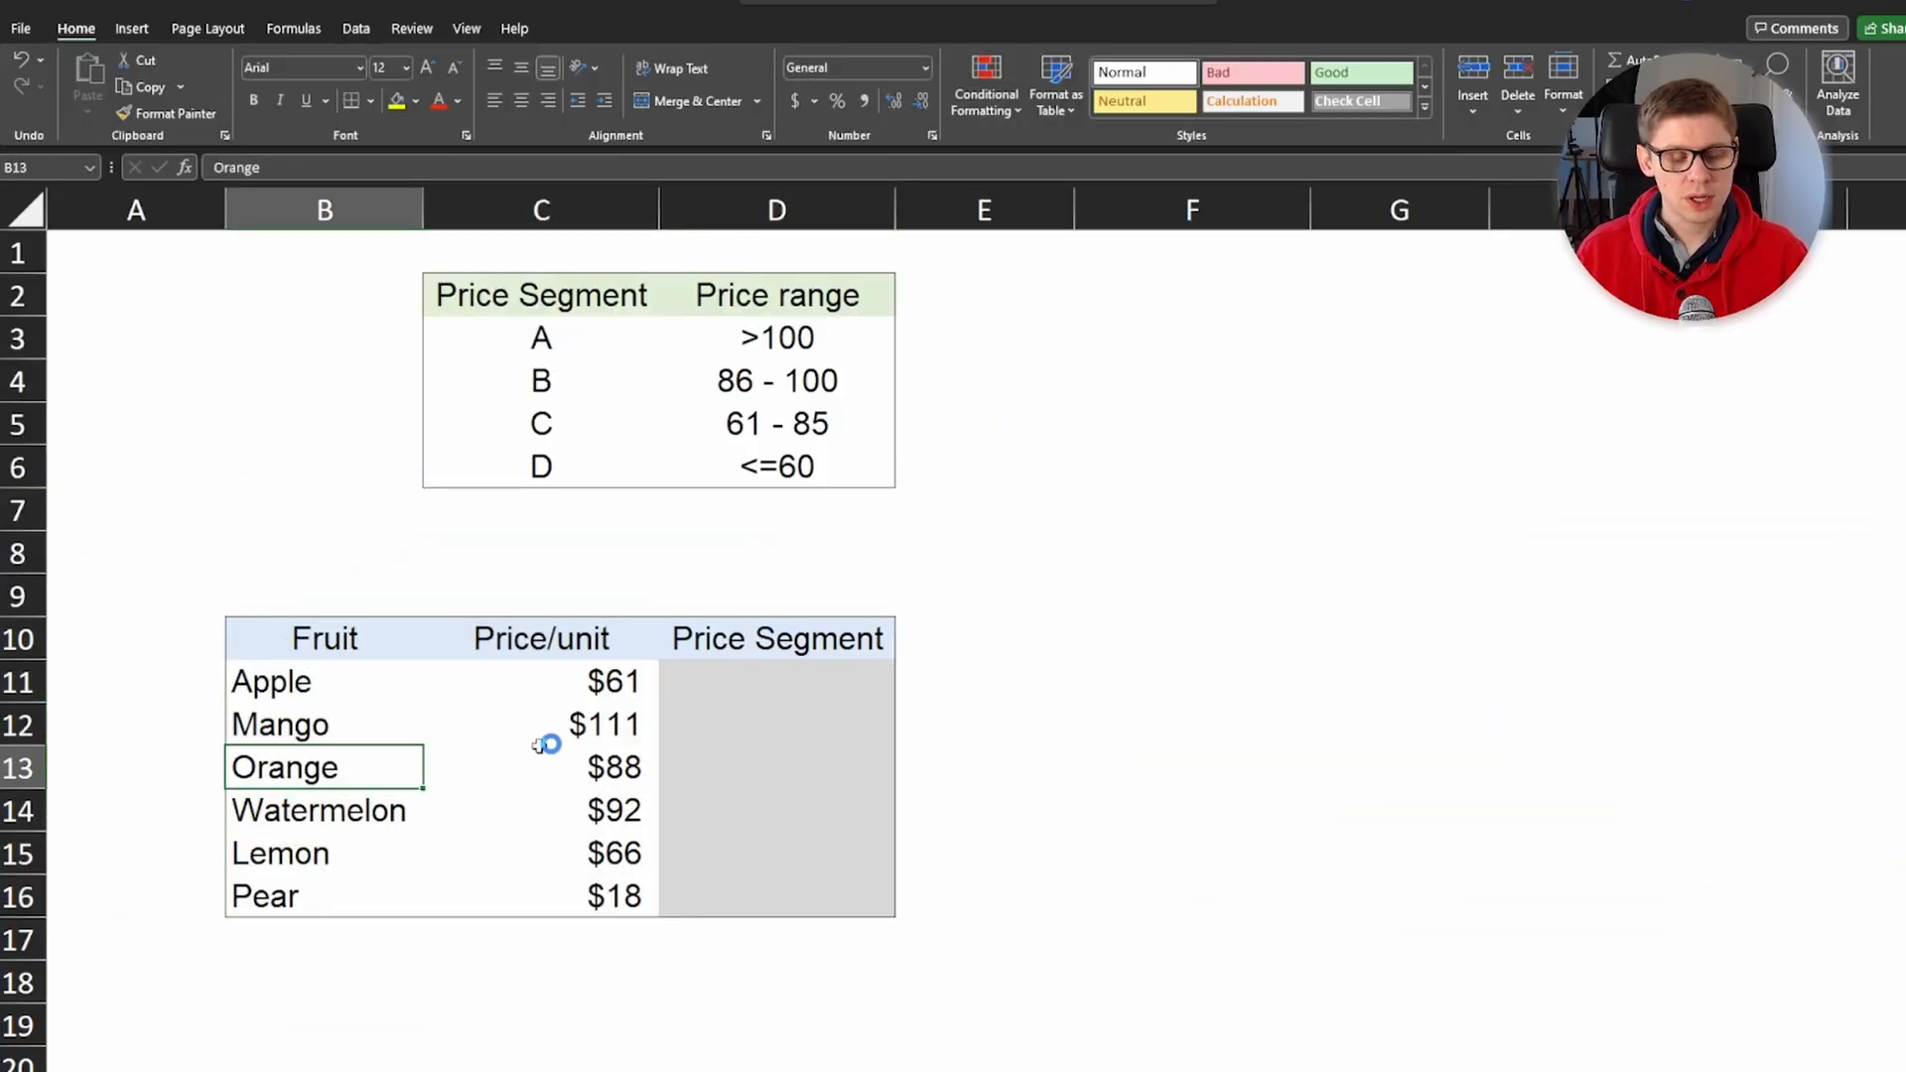
left_click(577, 781)
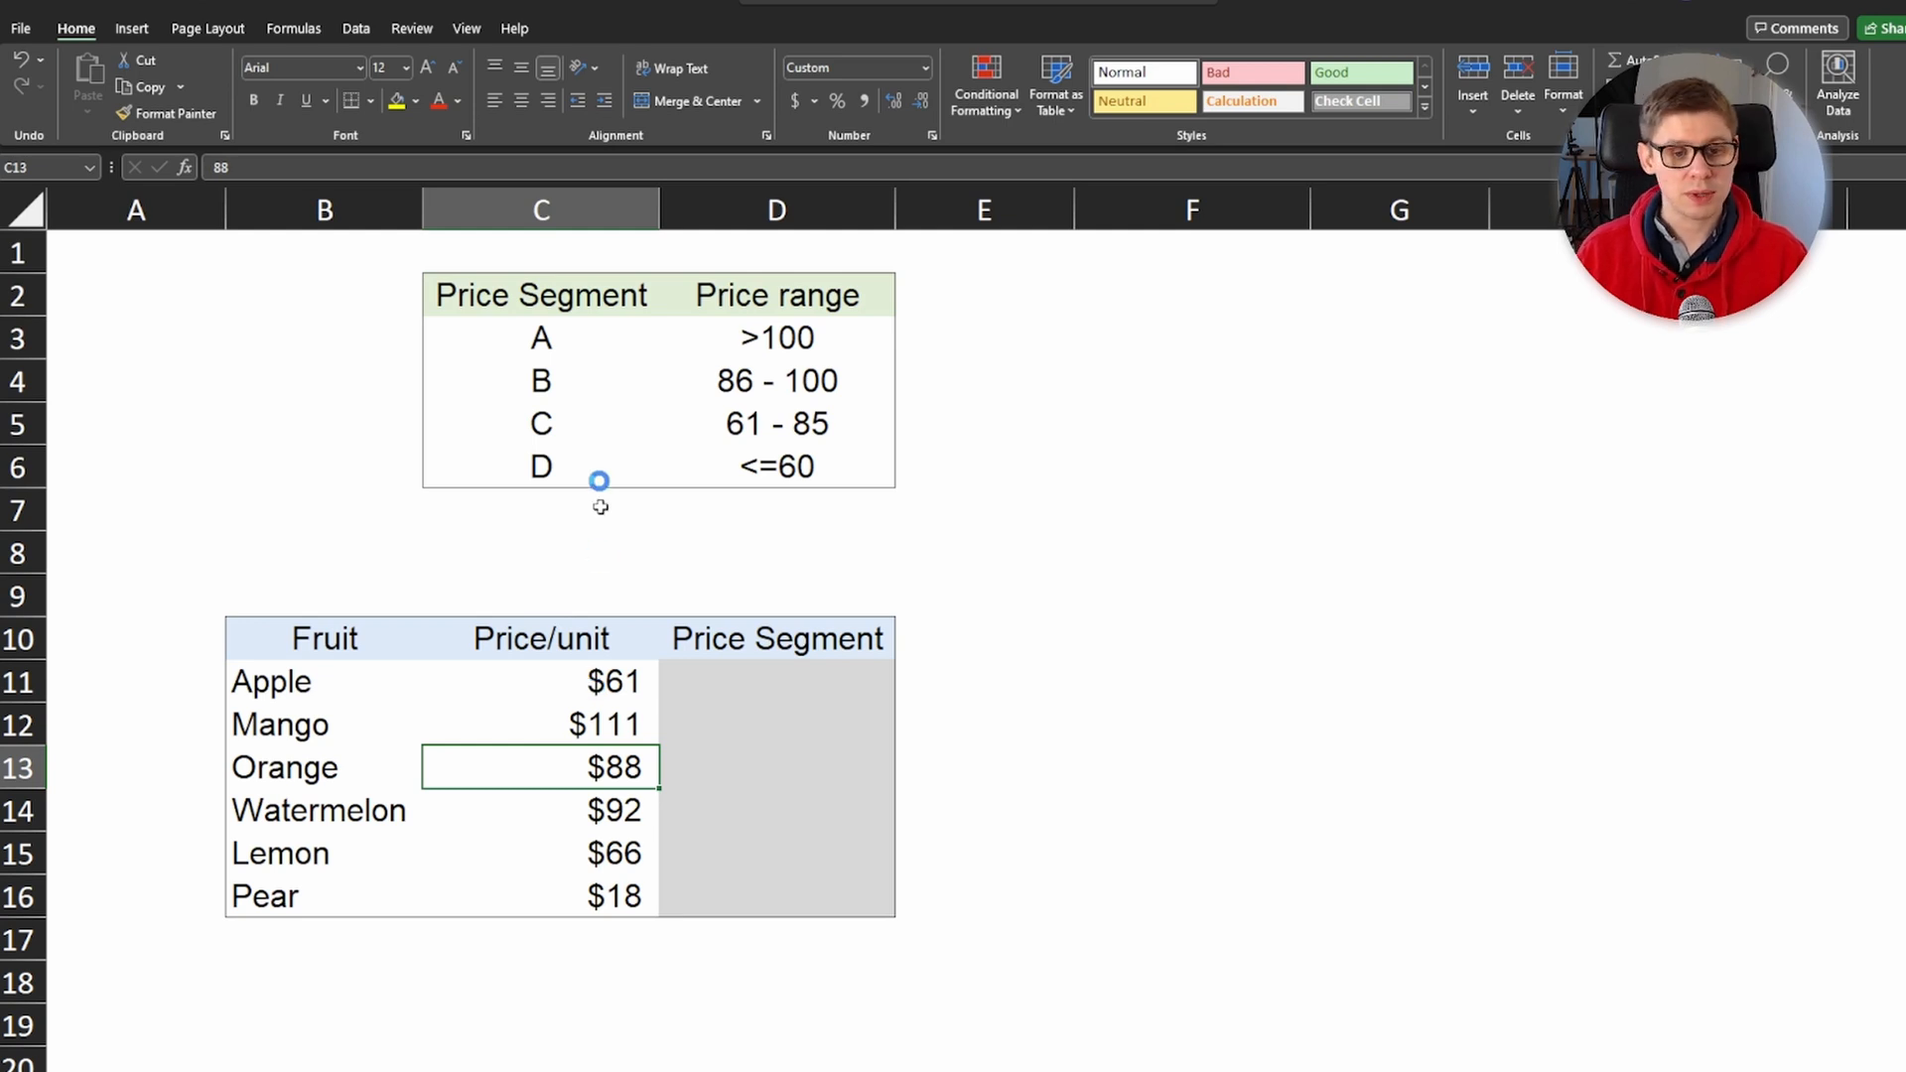
left_click_drag(553, 328, 563, 469)
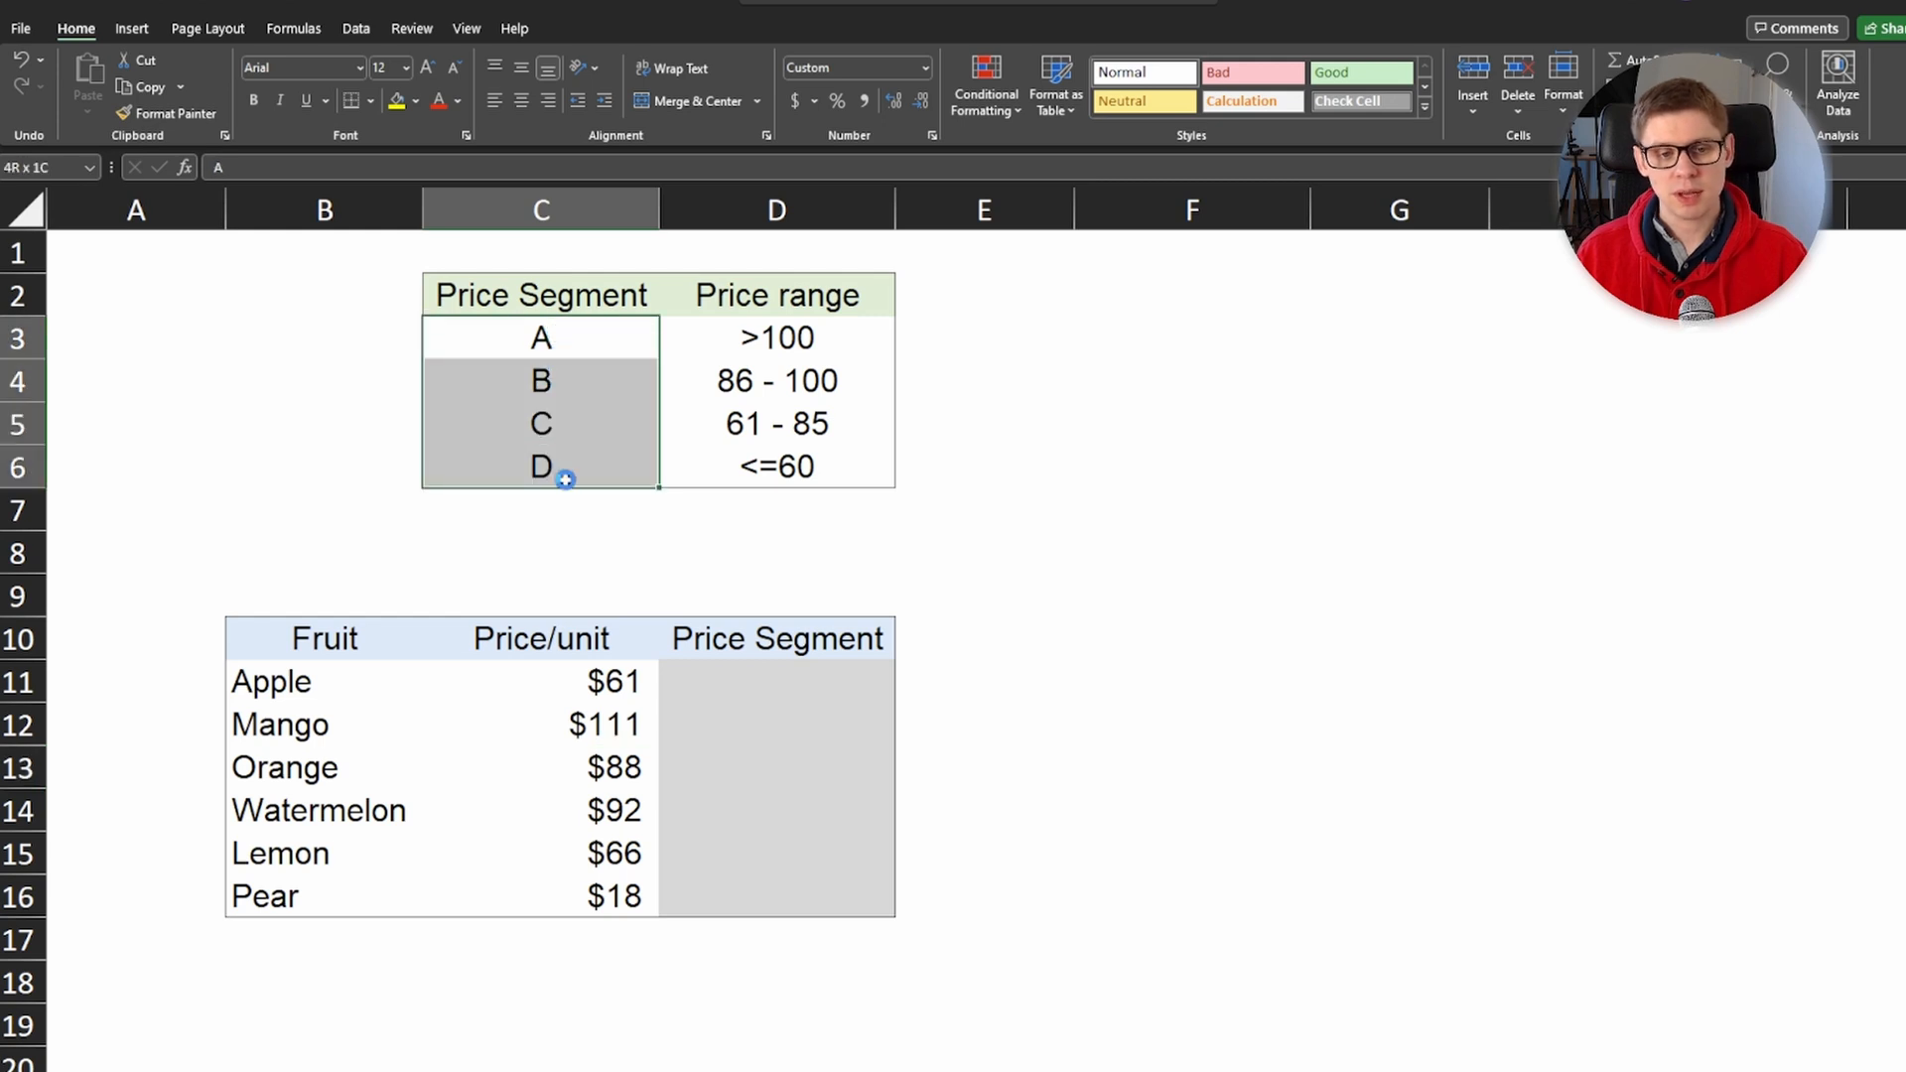
left_click_drag(837, 334, 834, 469)
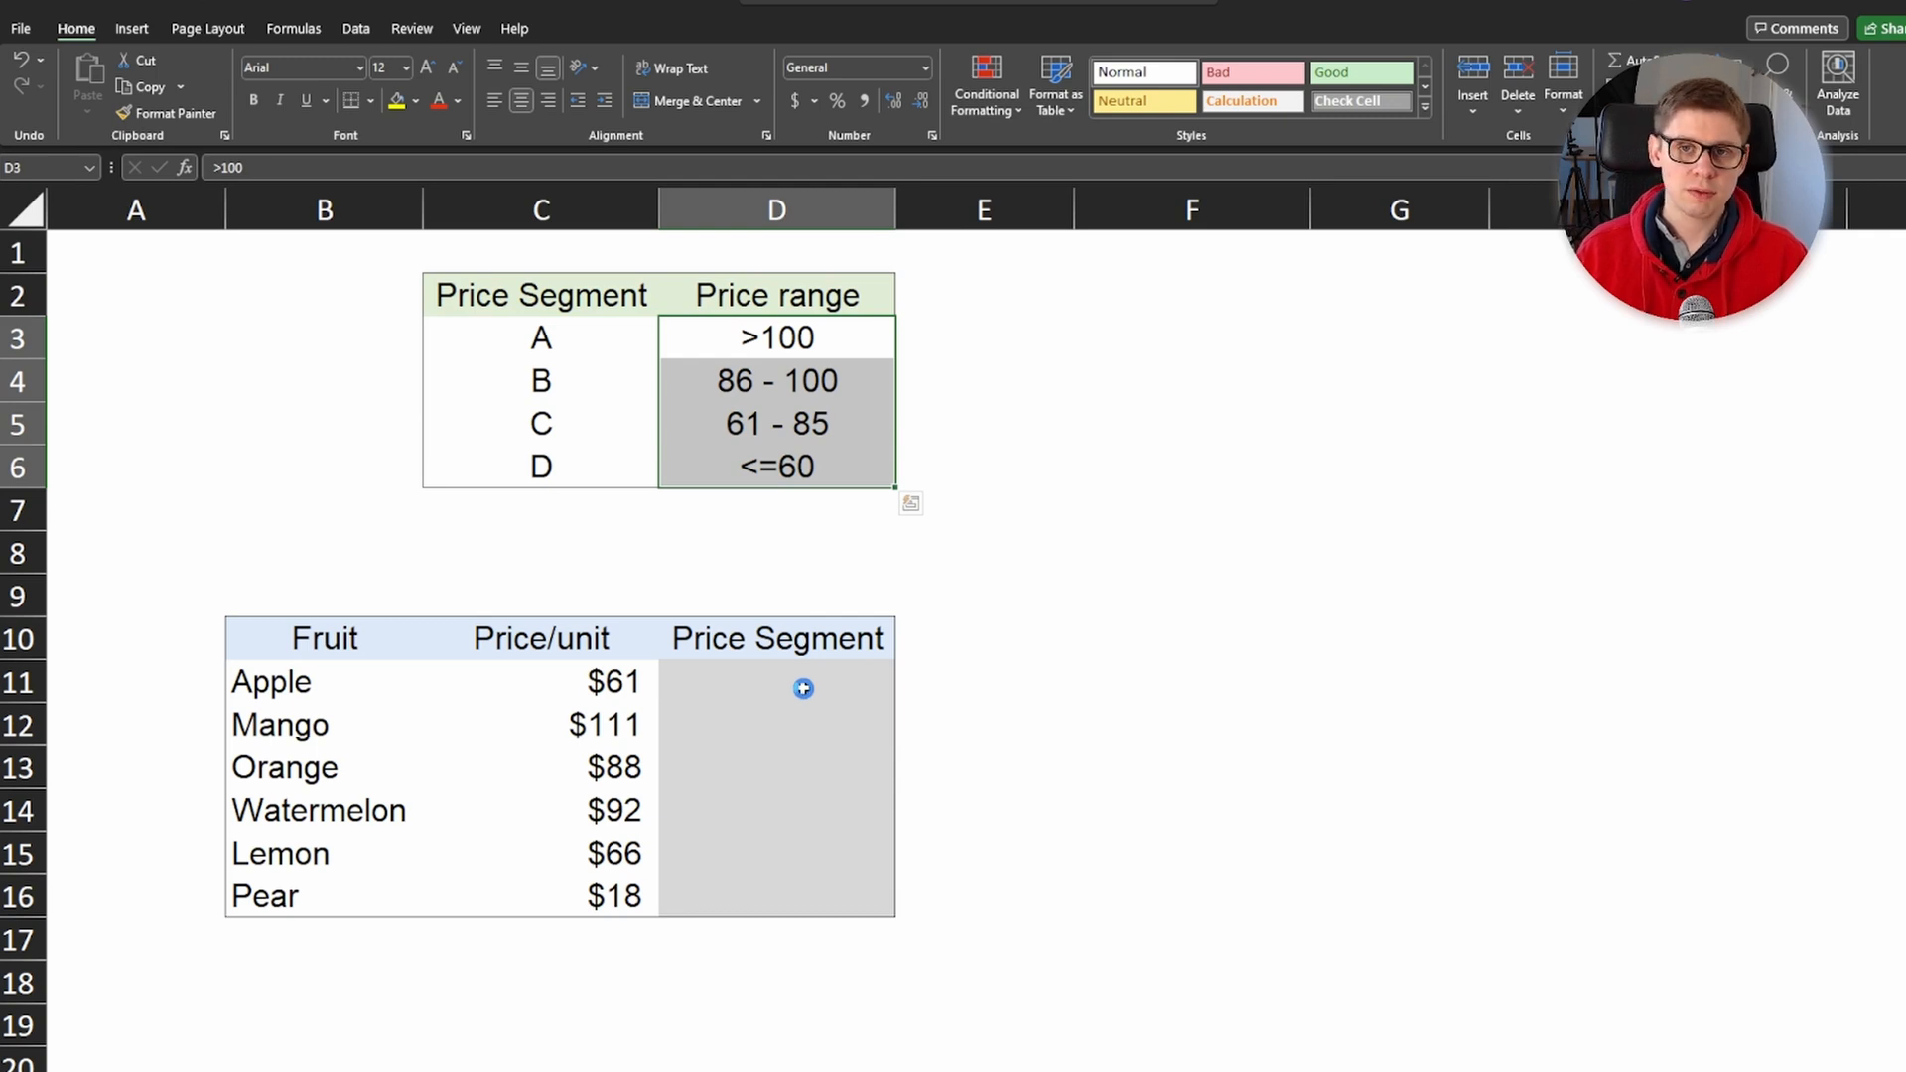
Step: Begin the Price Segment formula in D11 with an IF that returns "A" when C11>100
left_click(803, 688)
type("=if")
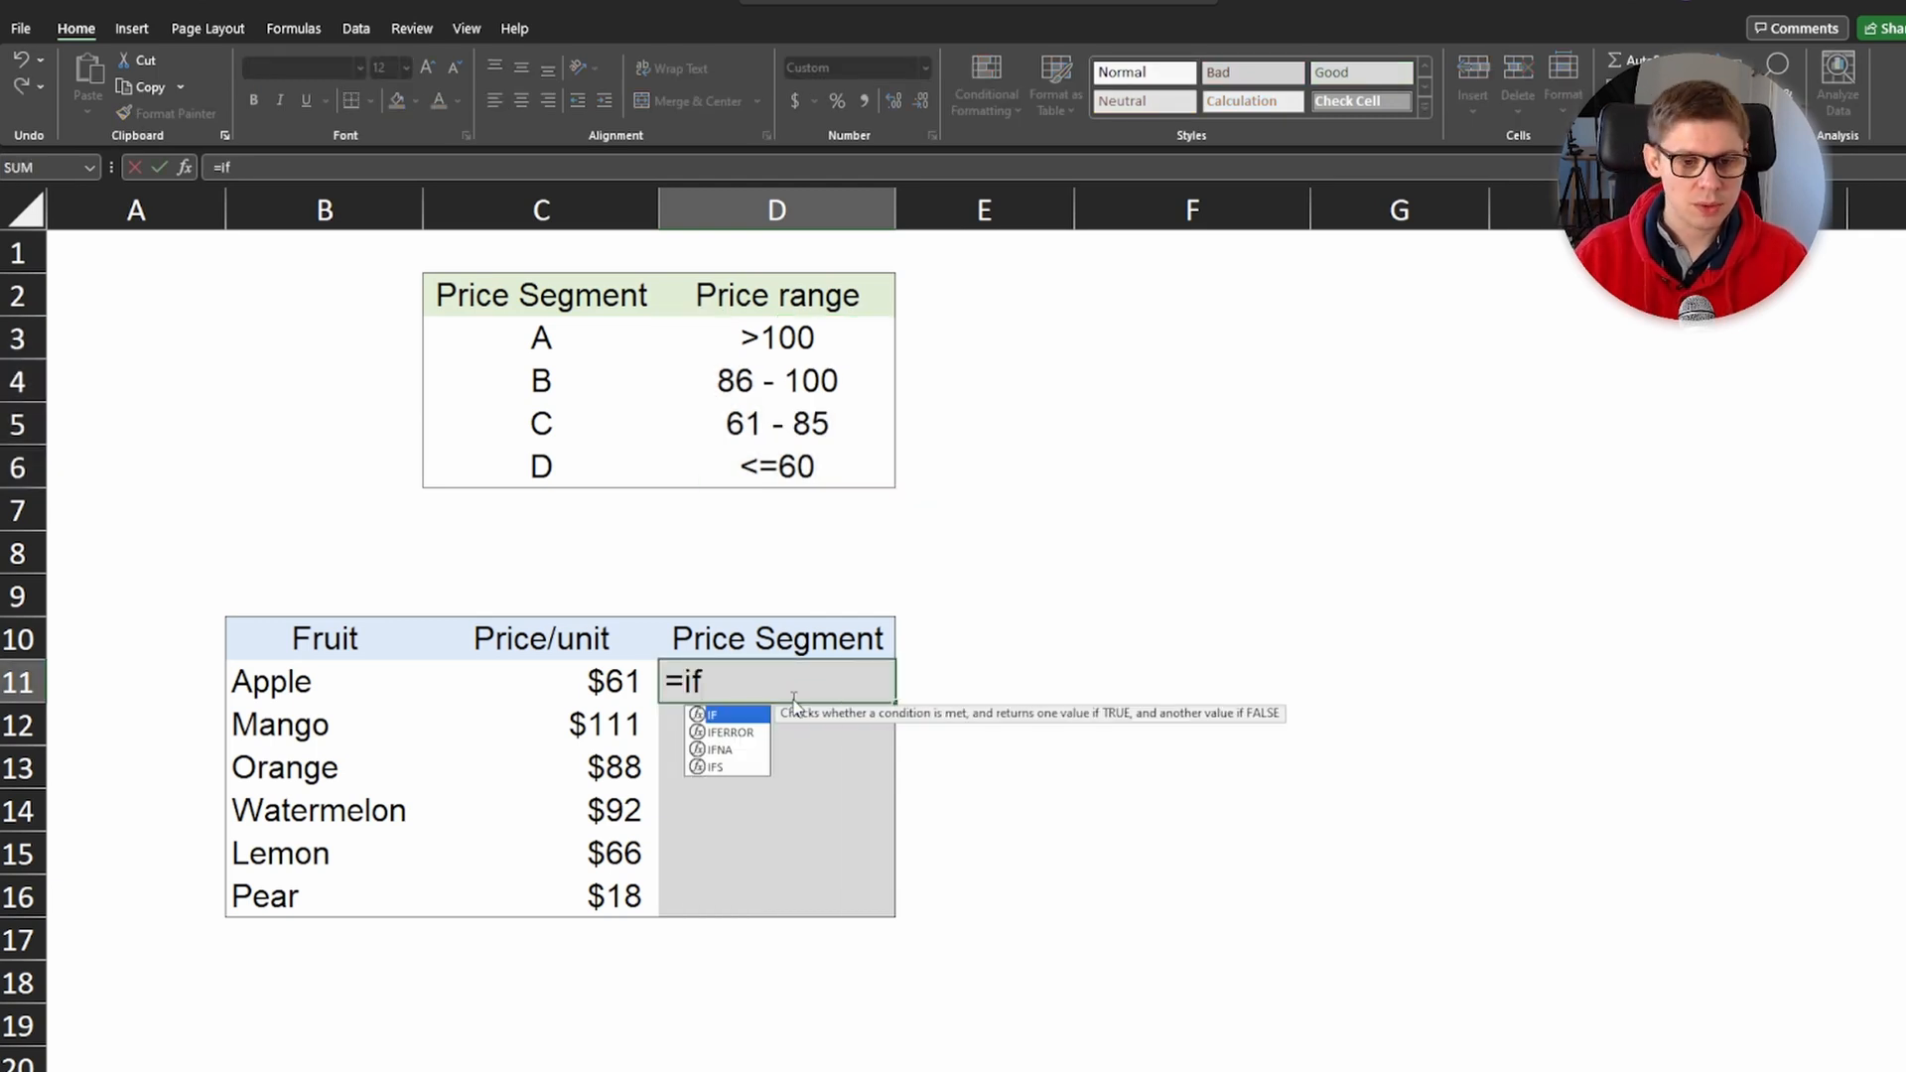
key("Tab")
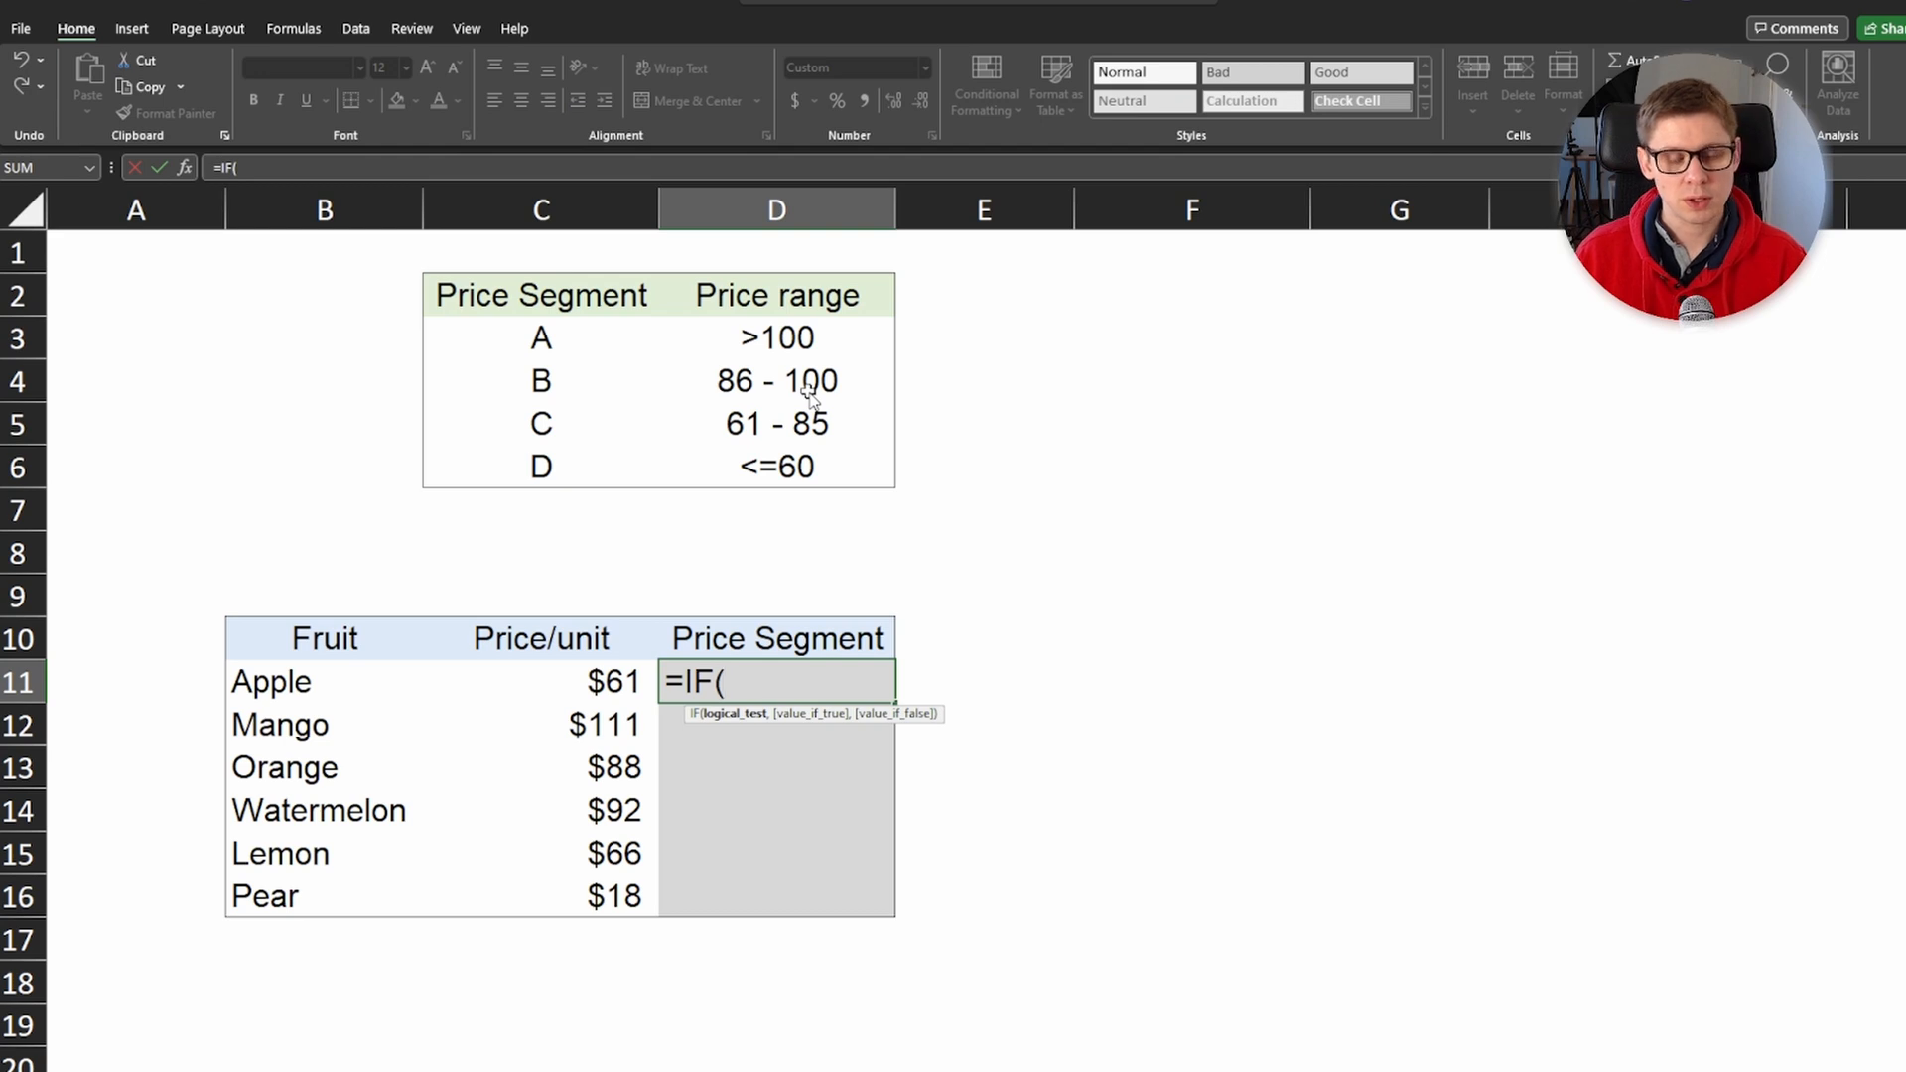
key("Left")
type(">100,")
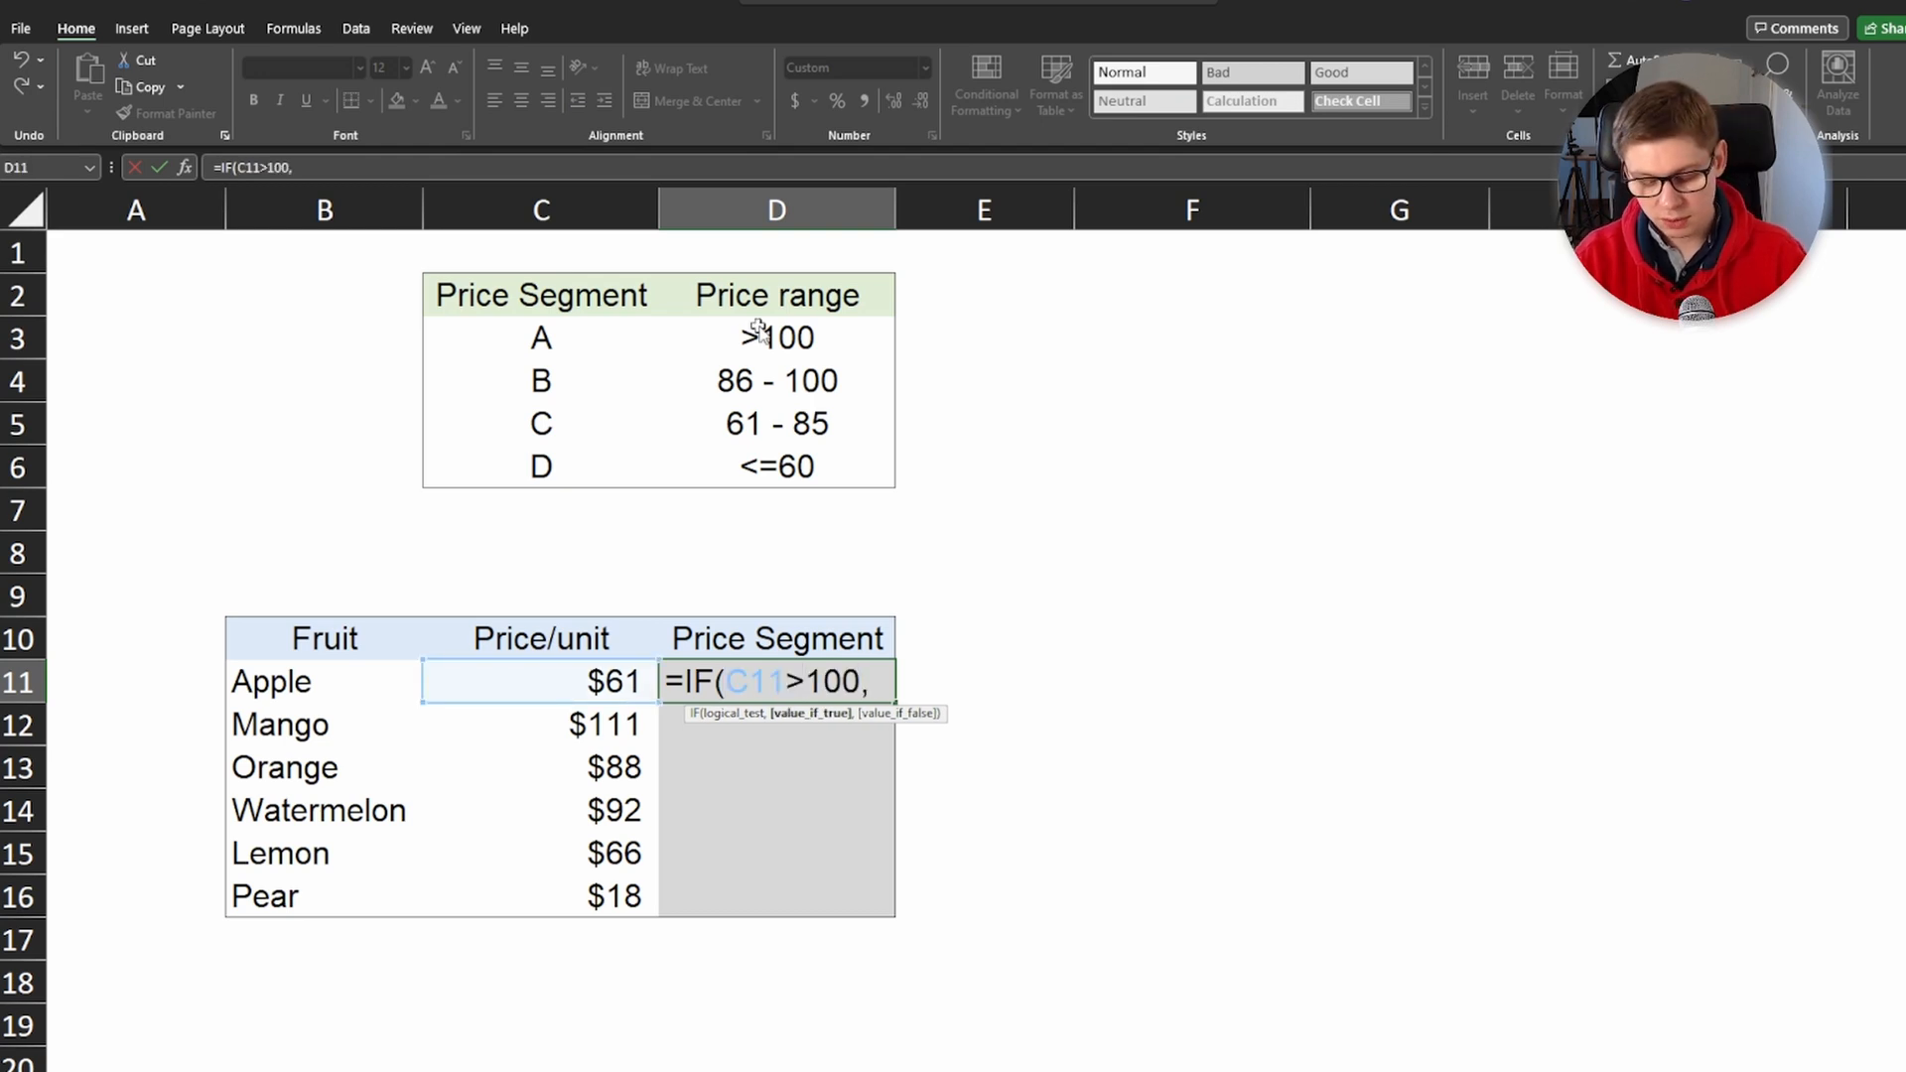
type("\"A\"")
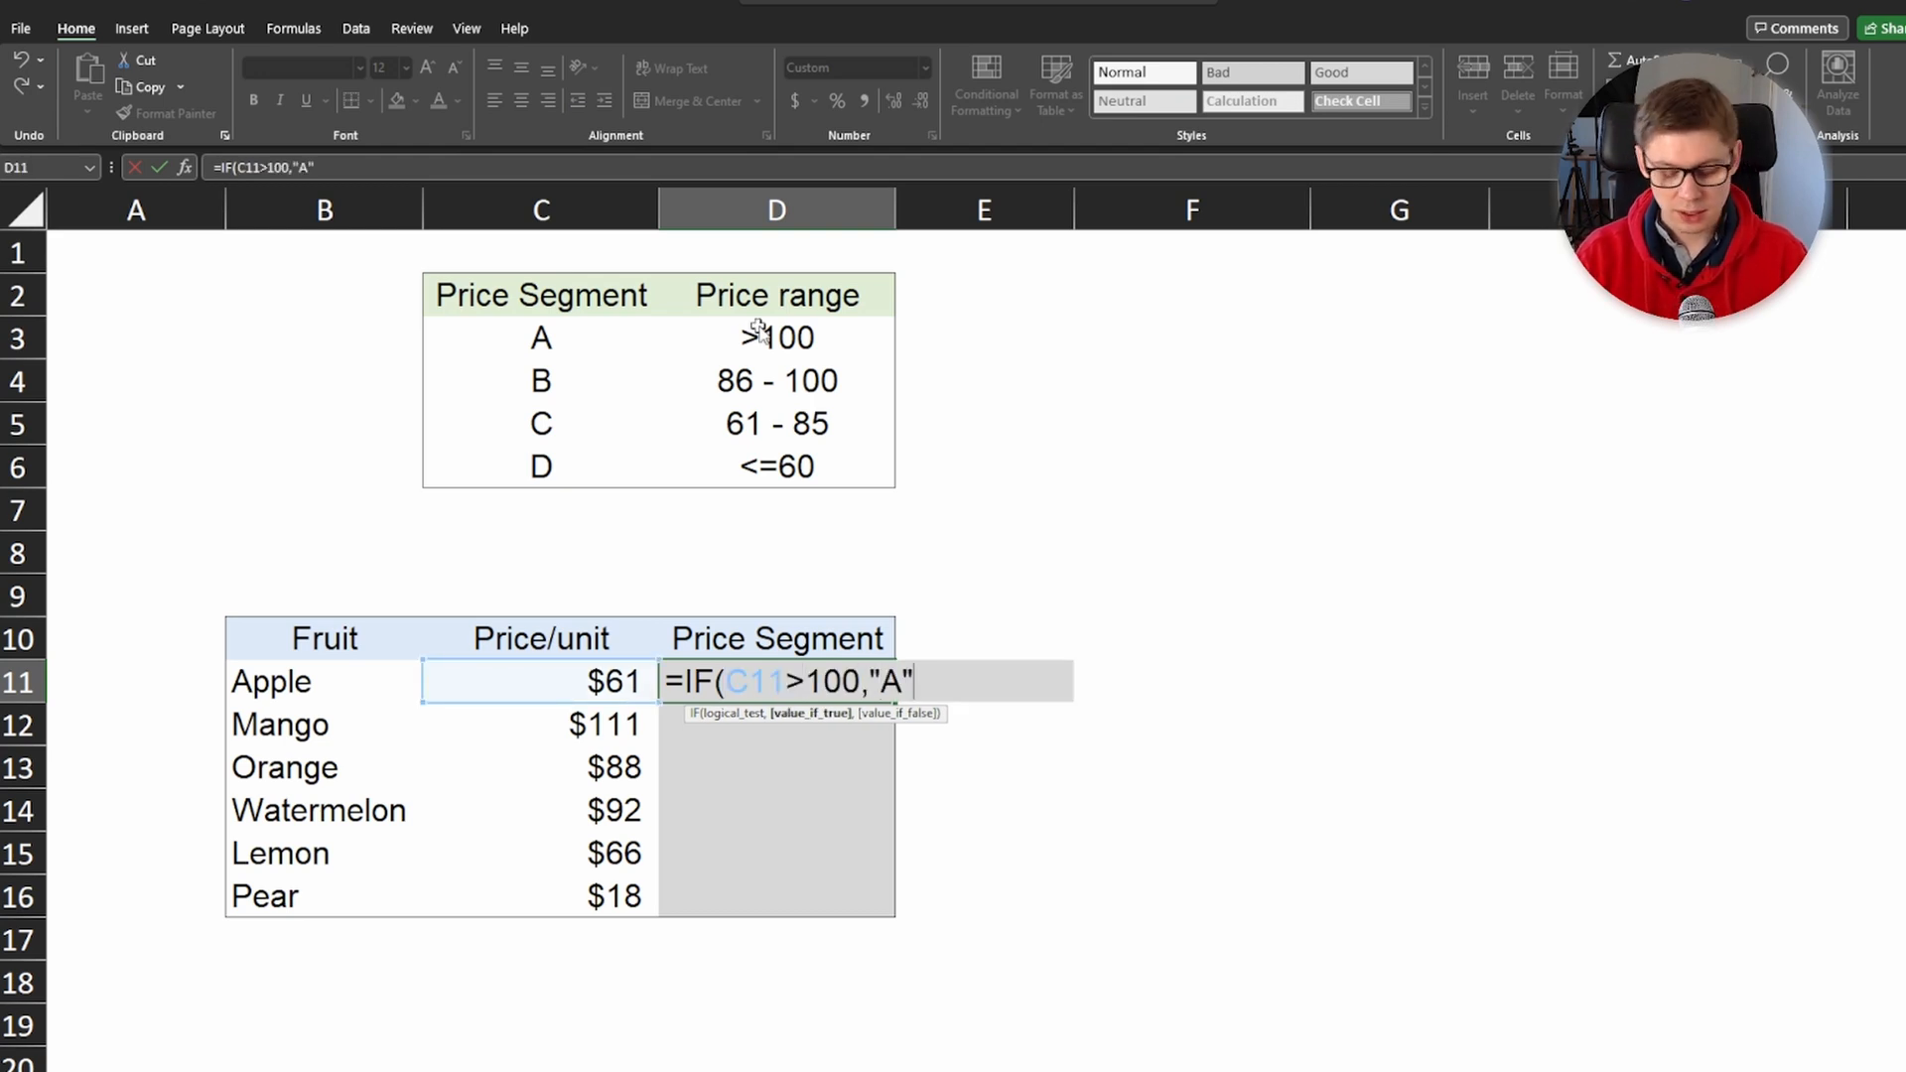
type(",")
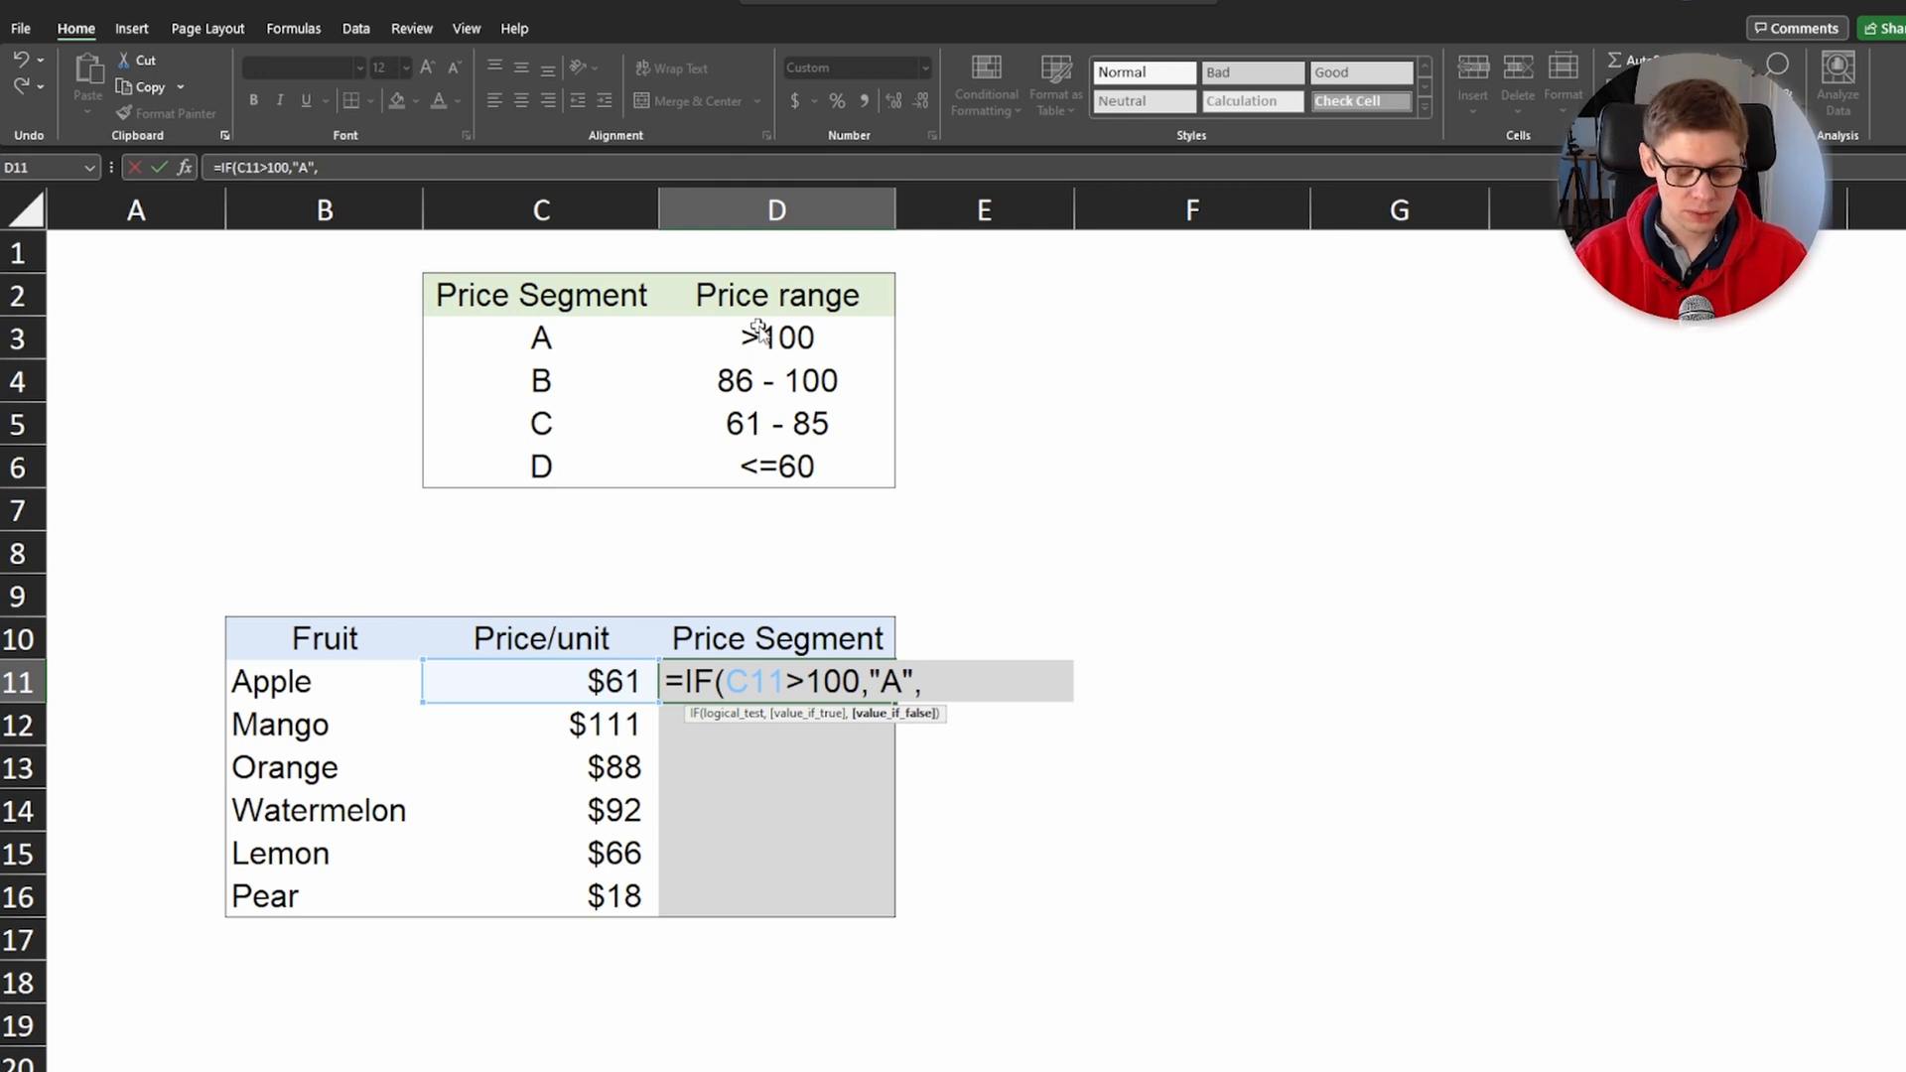
Step: Nest a second IF as the false value in D11, returning "B" when C11>86
type("if(")
left_click(613, 698)
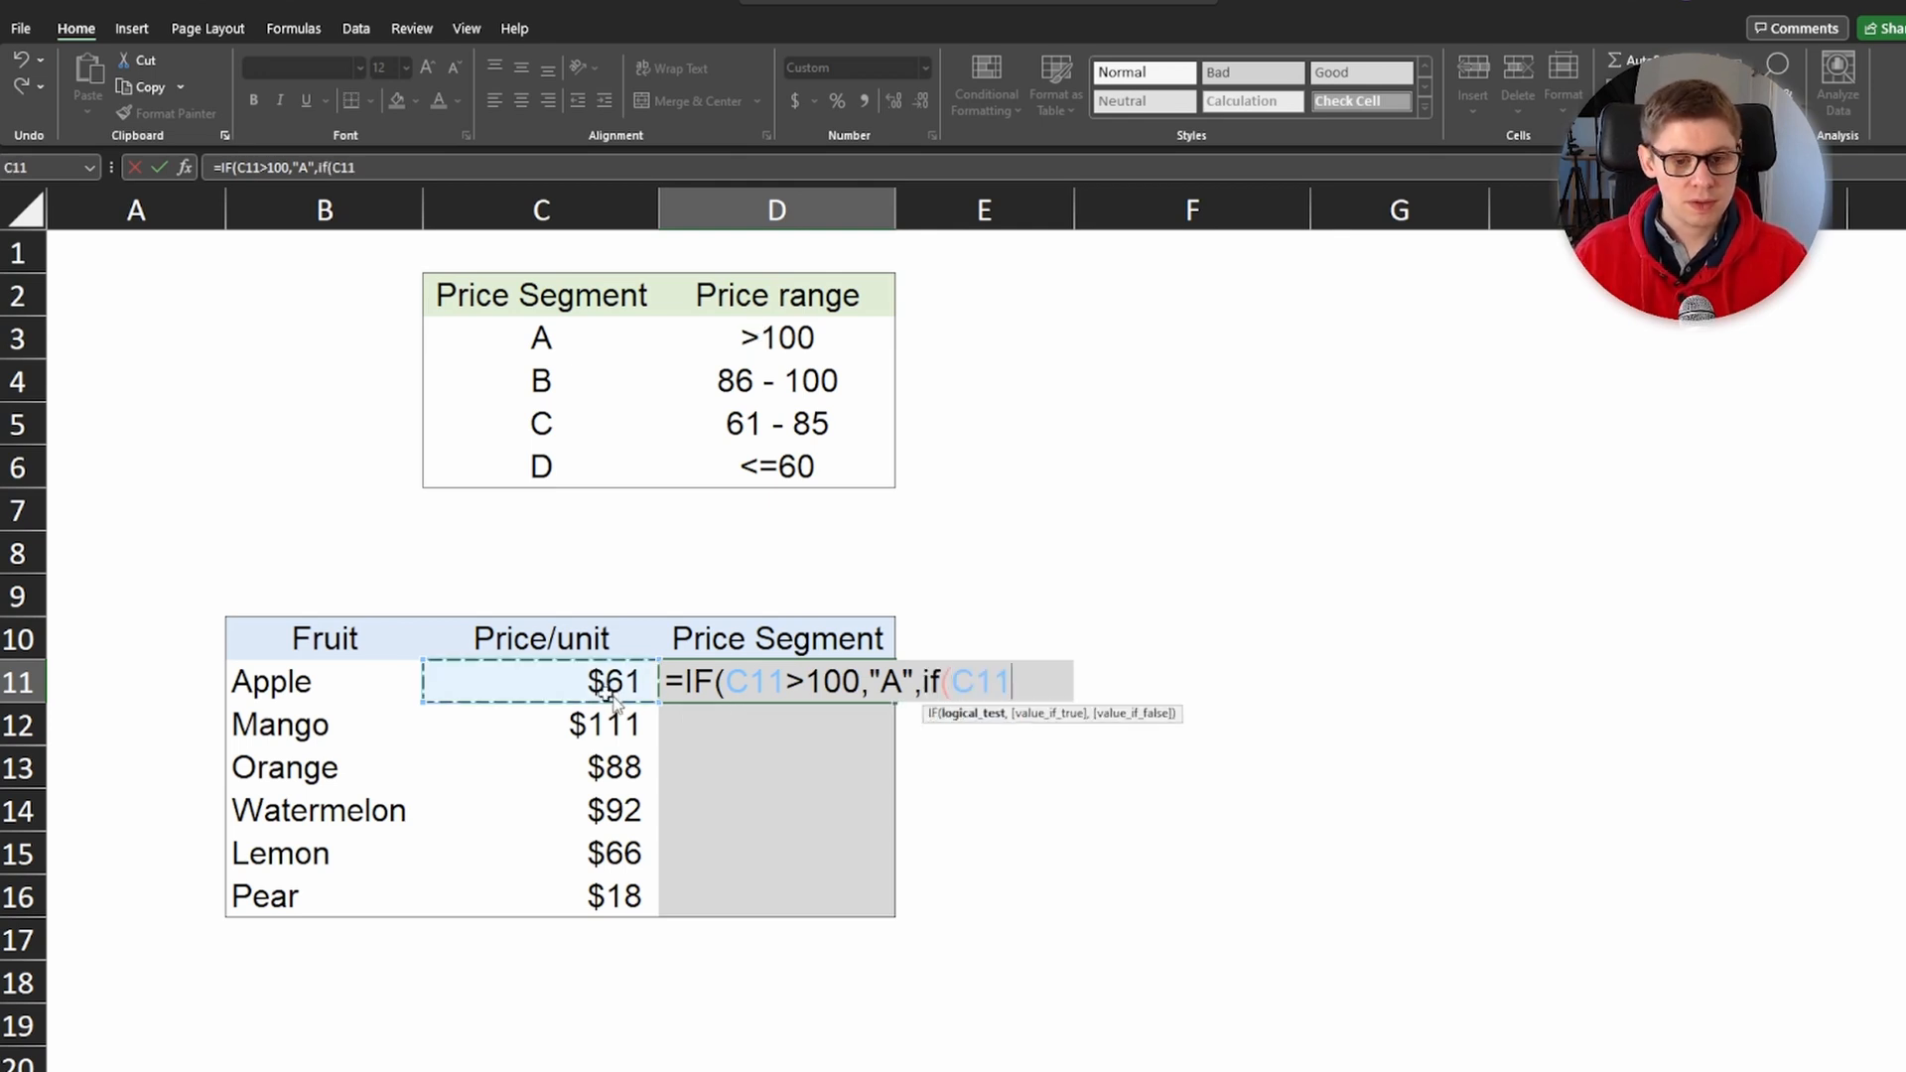
type(">")
type("86")
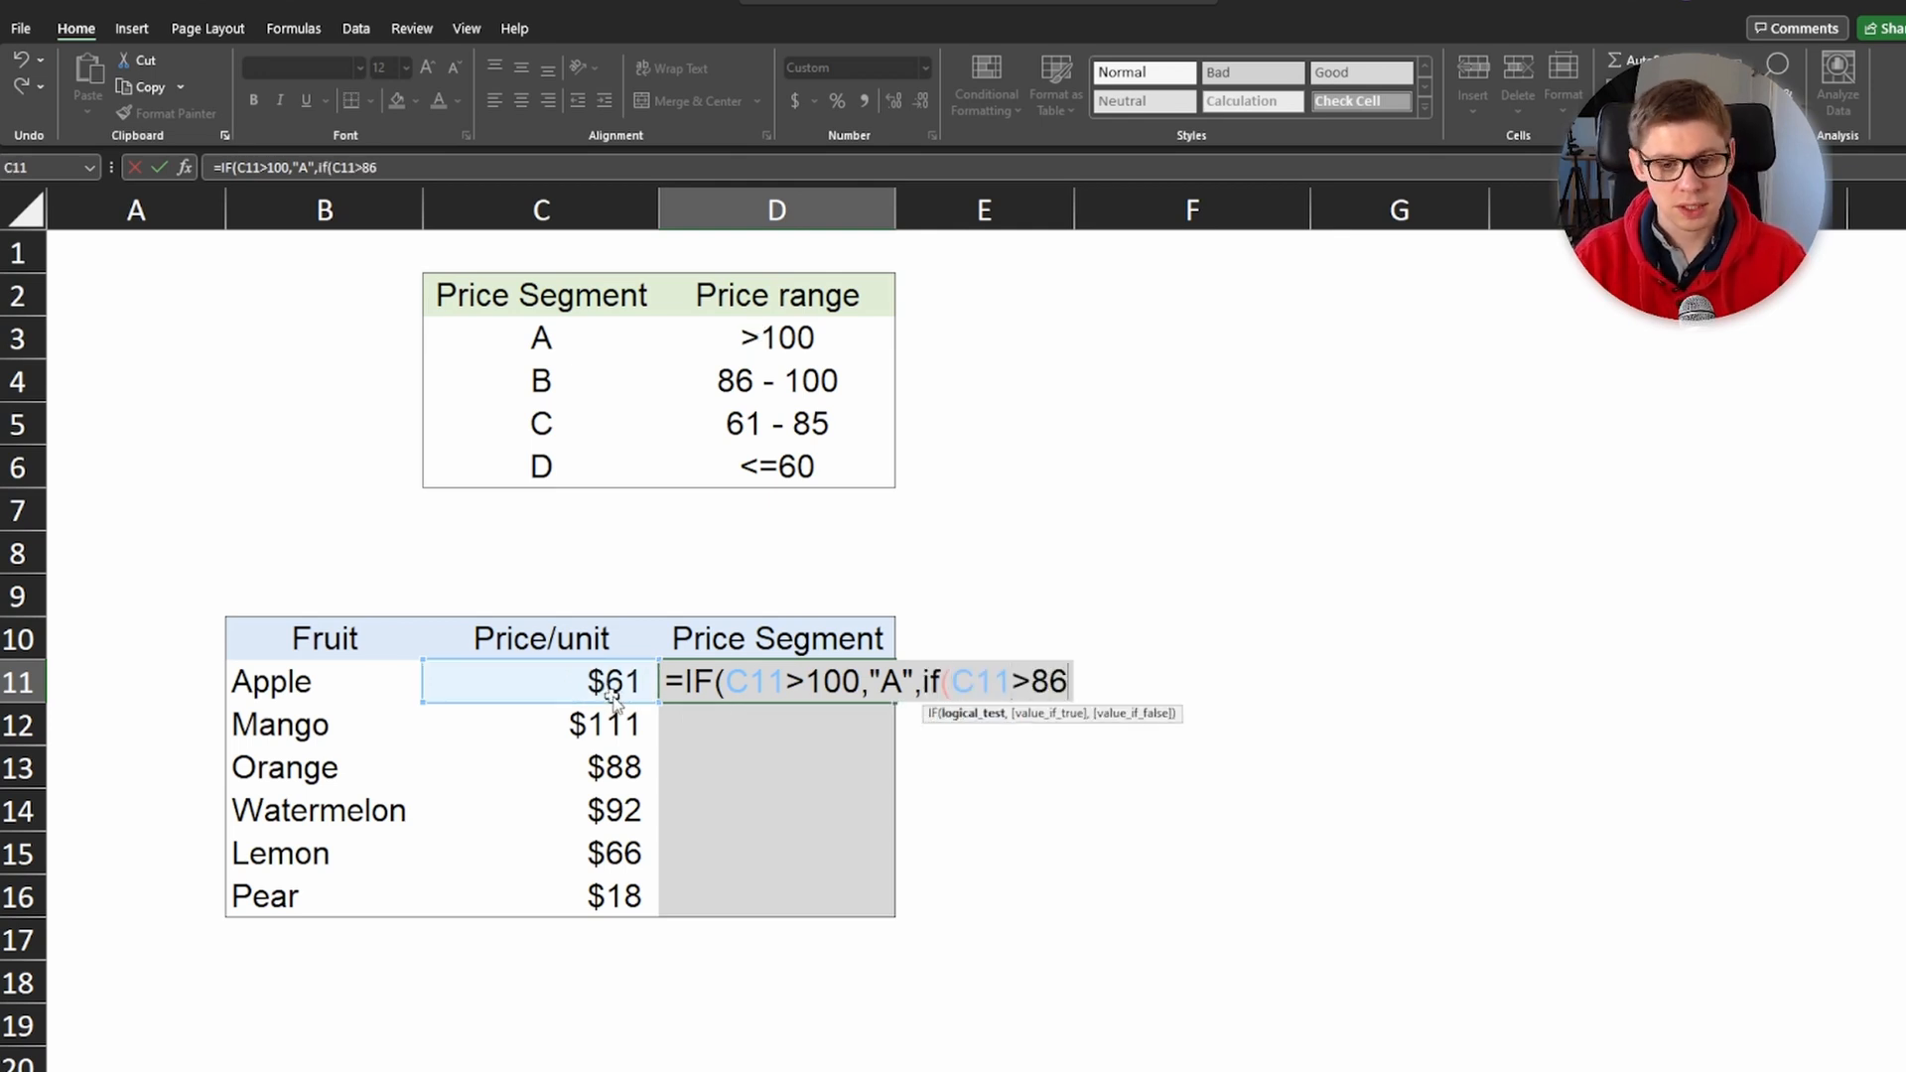
type(",\"B\",")
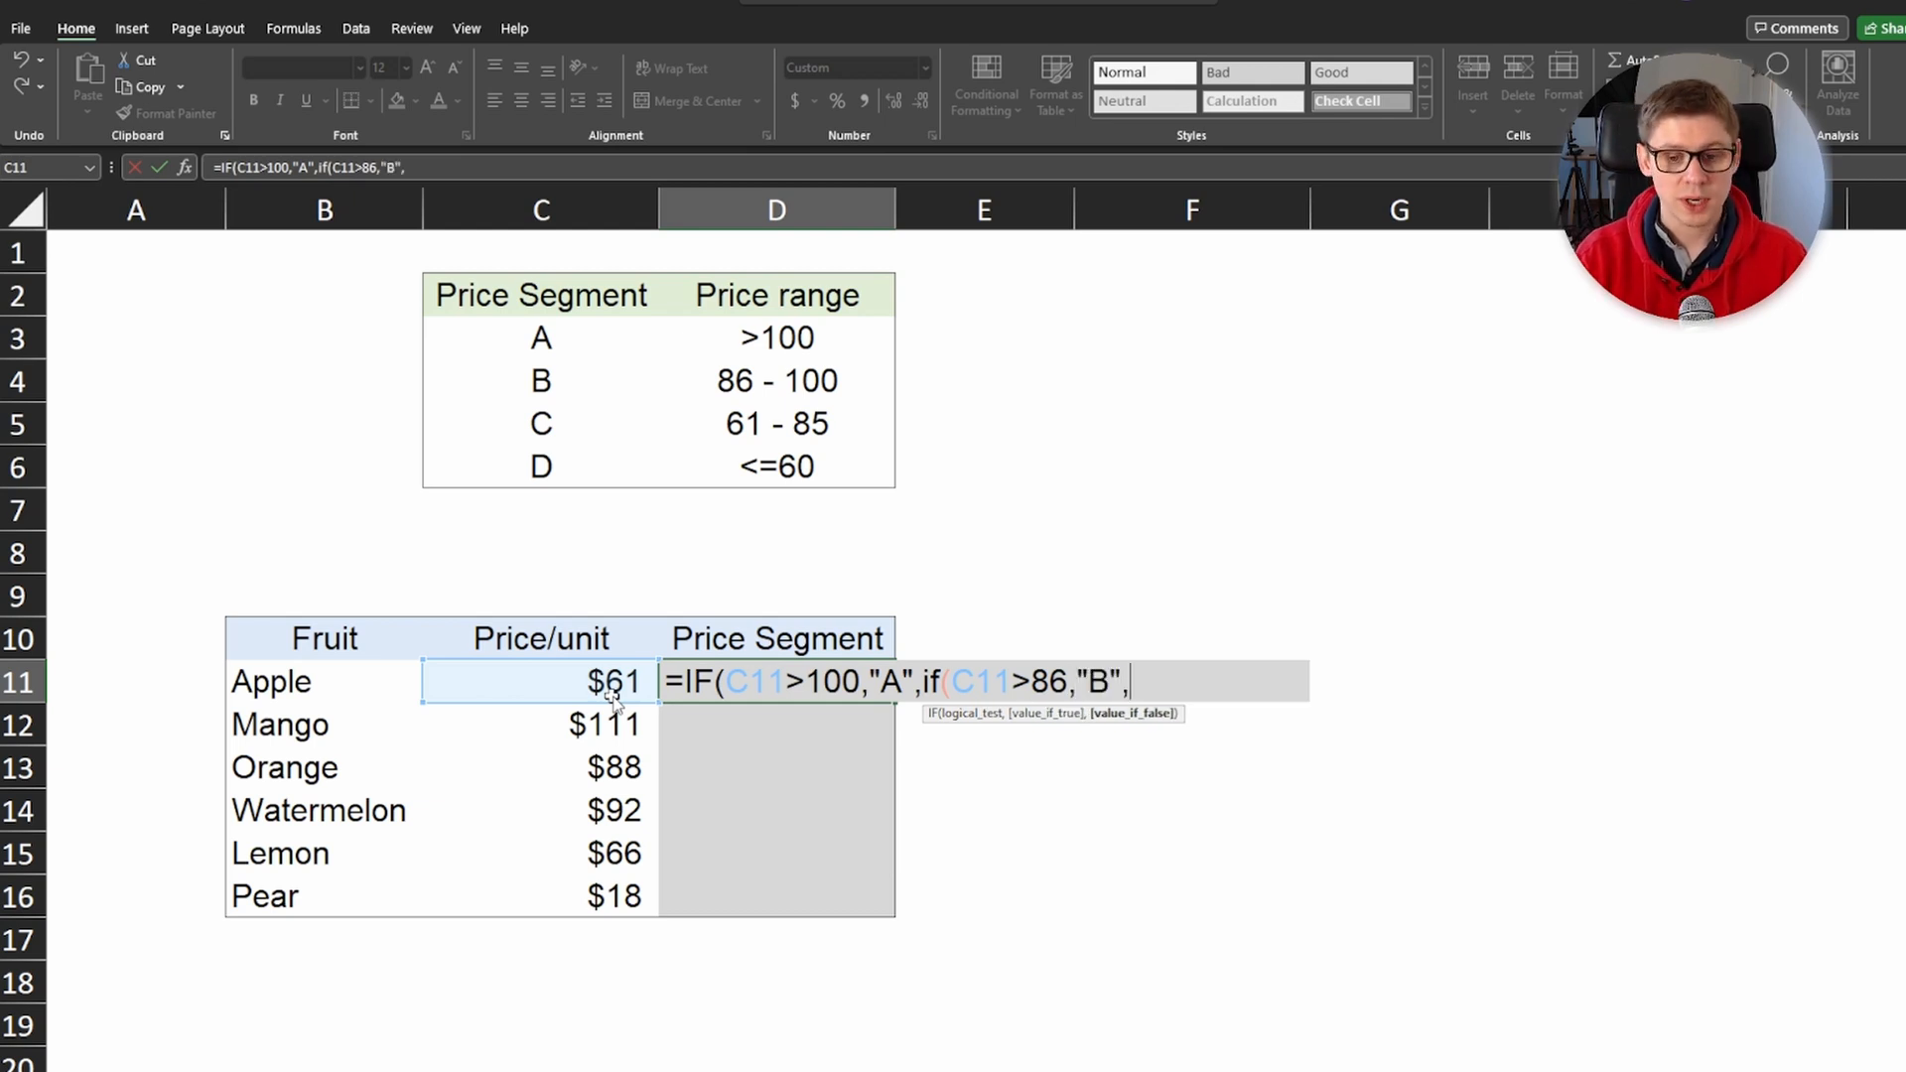
Step: Nest a third IF in the D11 formula that returns "C" when C11>61 and "D" otherwise
type("if(")
left_click(616, 700)
type(">")
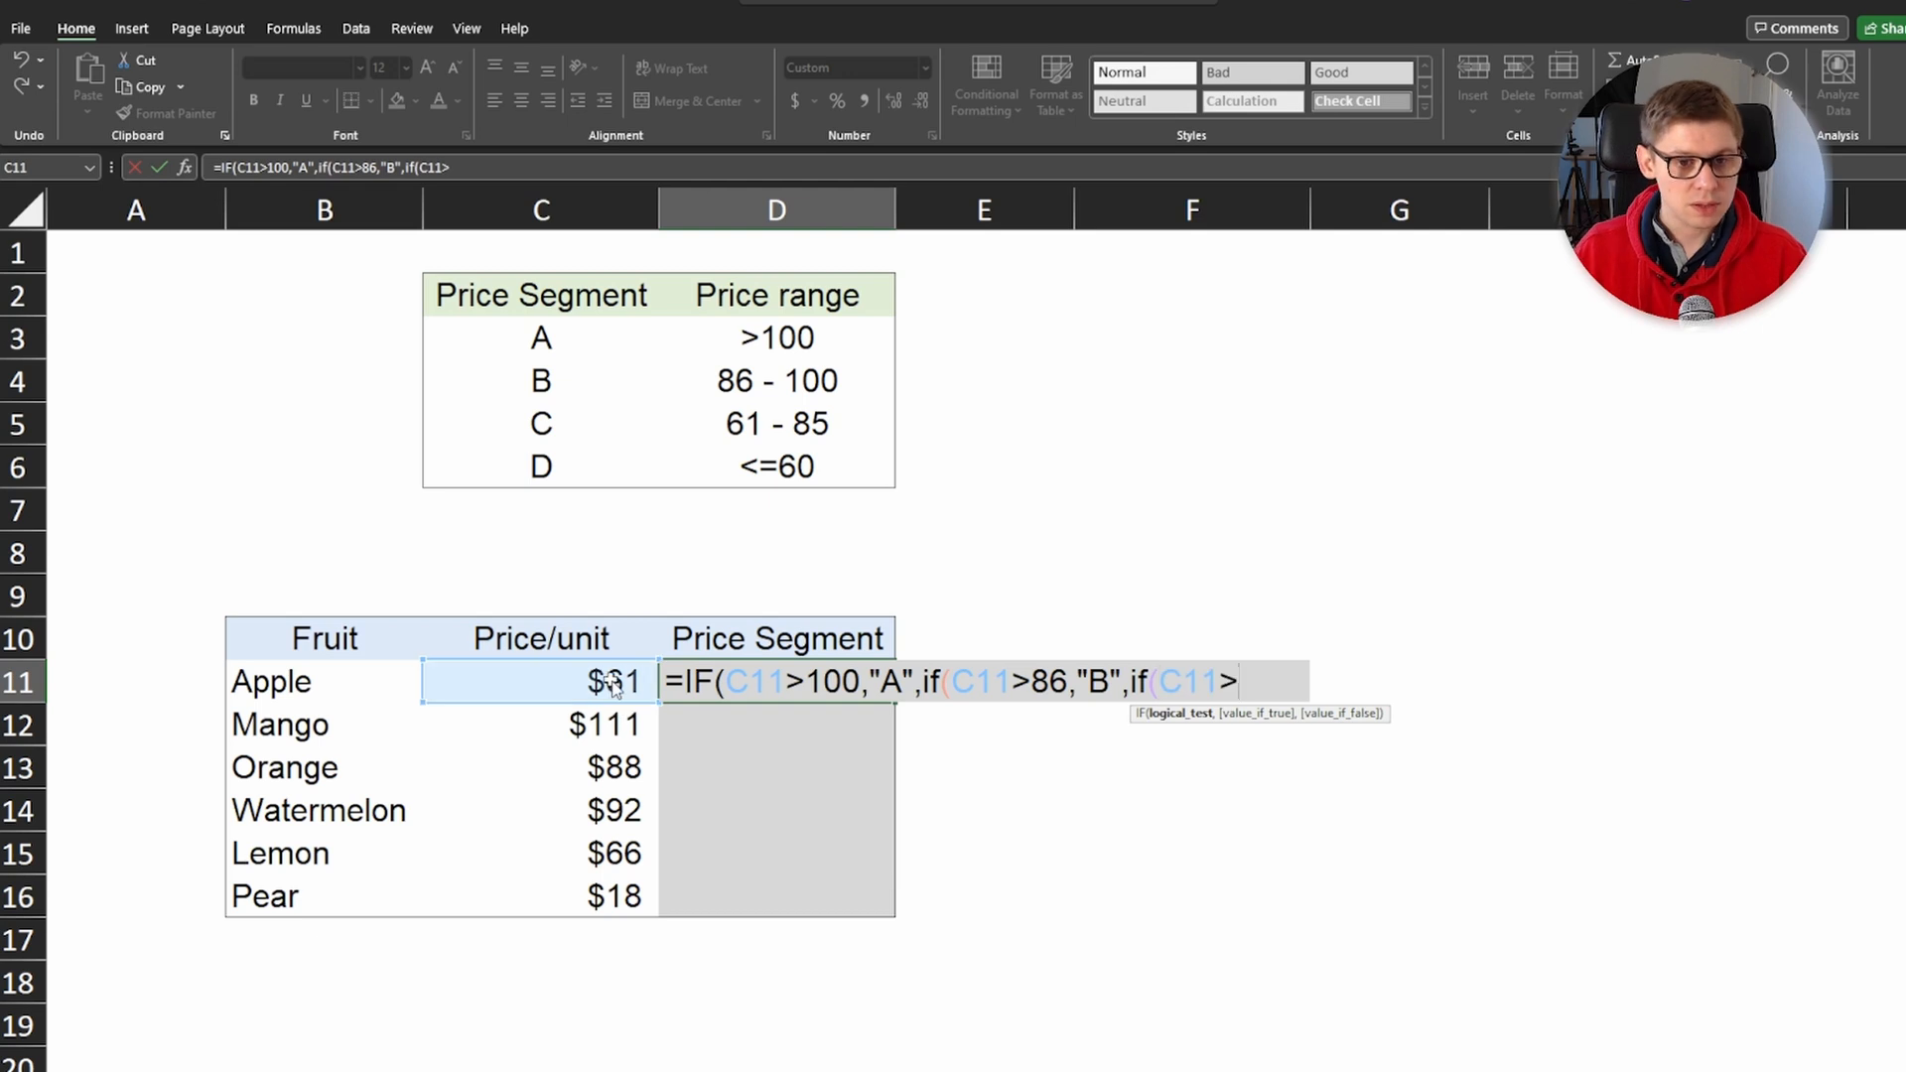
type("61,")
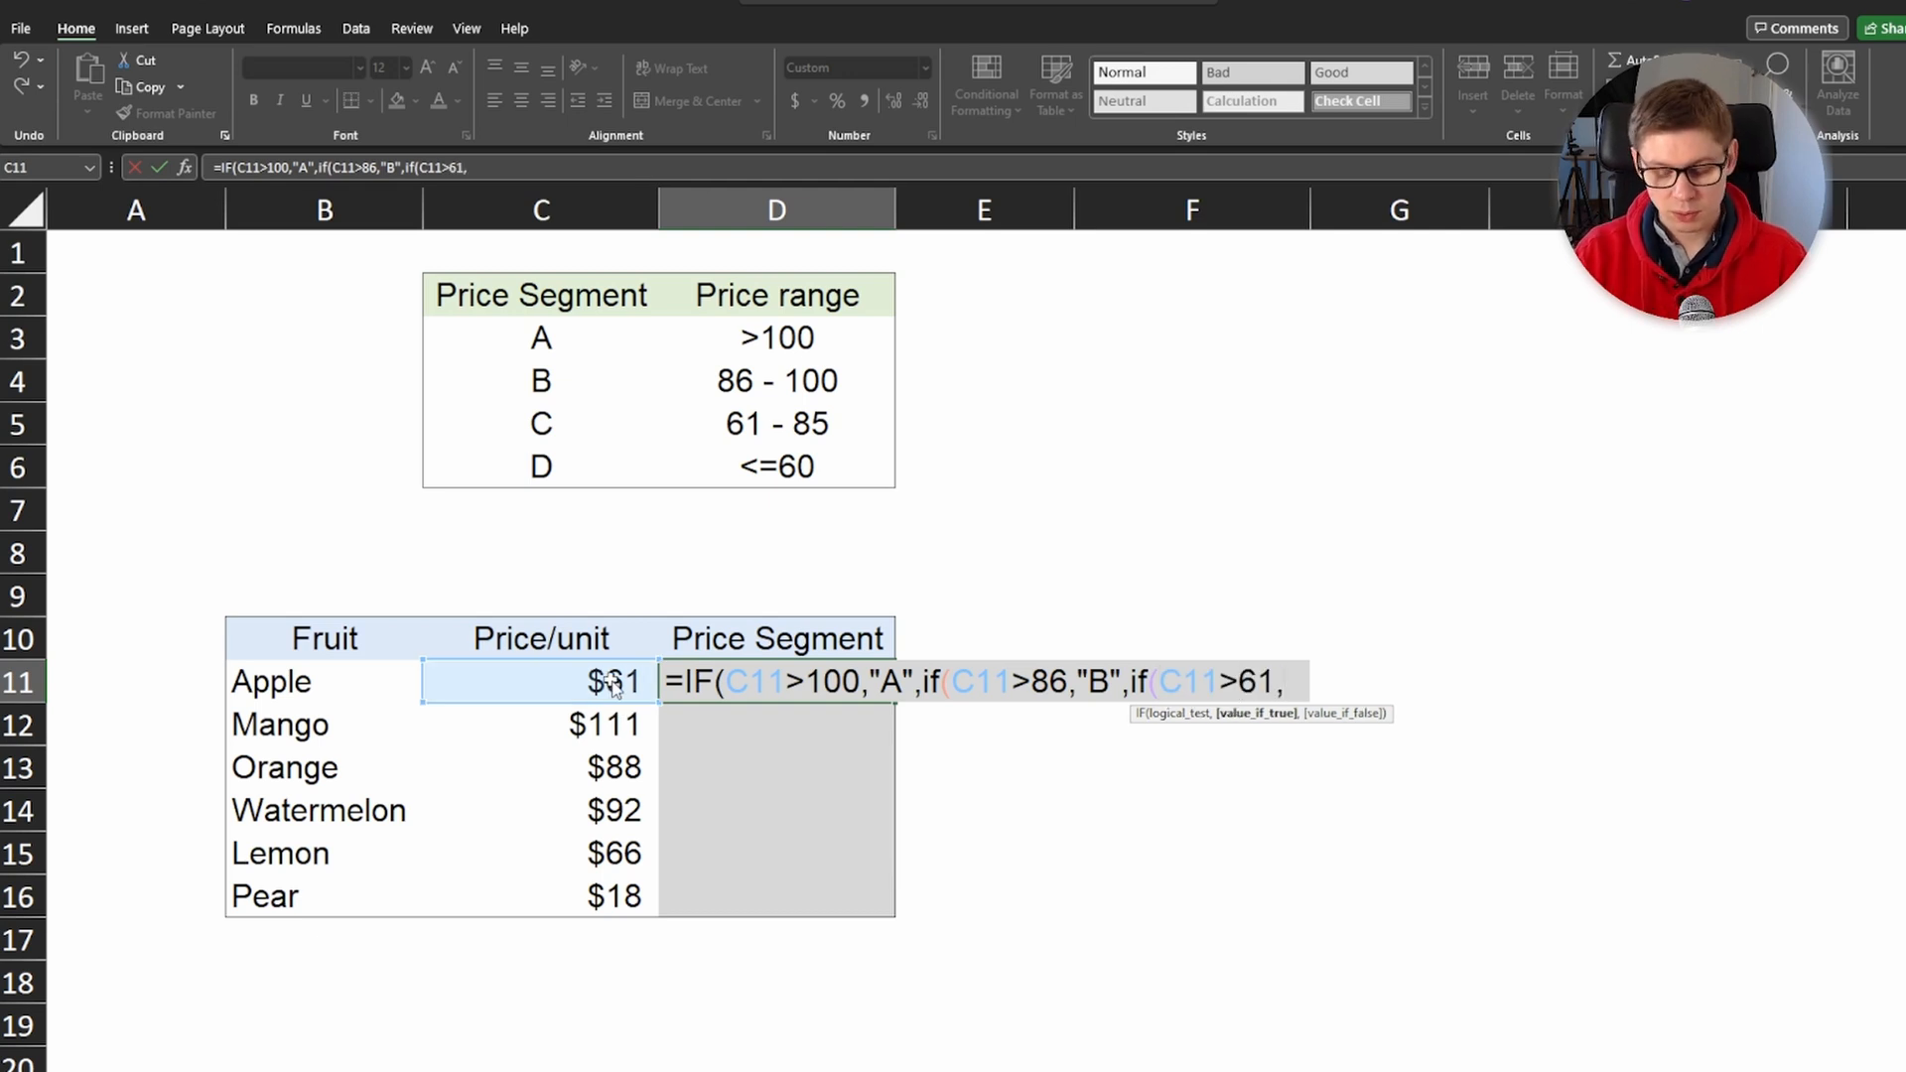
type("\"C\"")
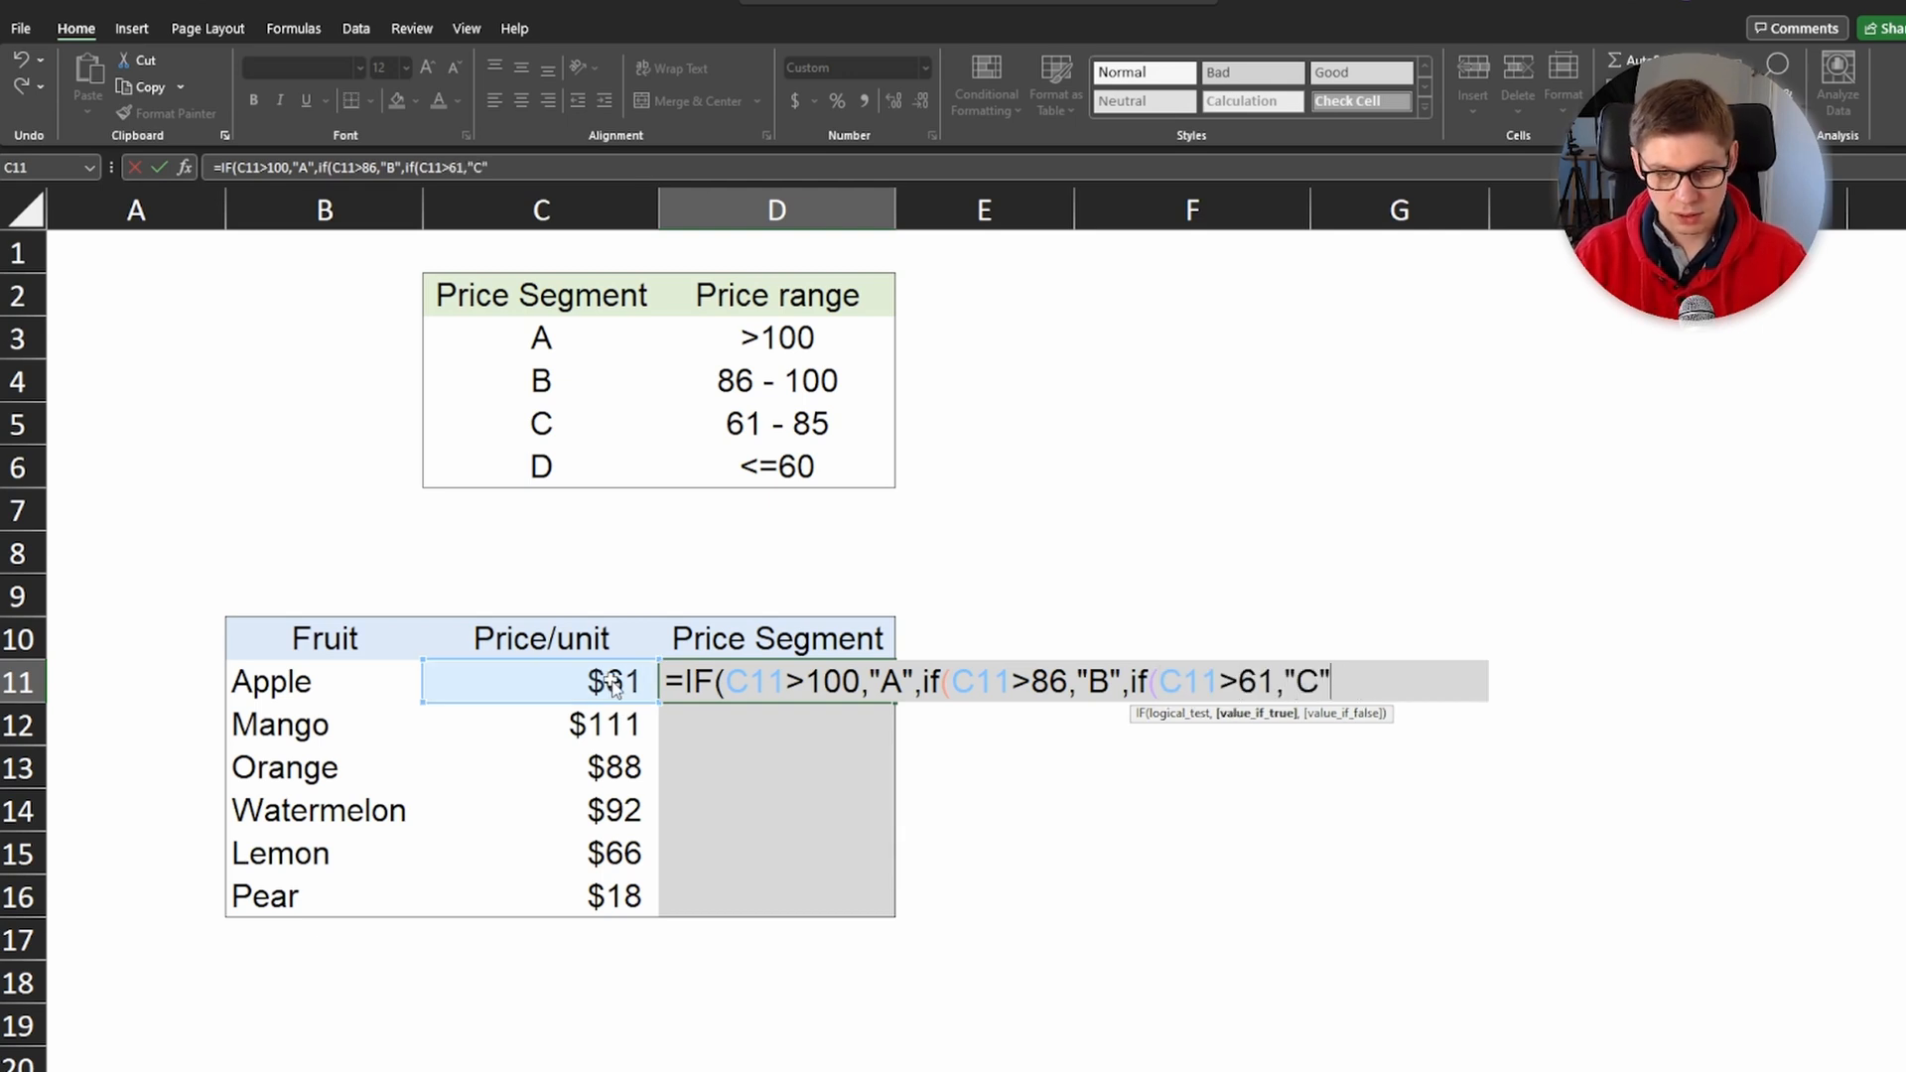
type(",")
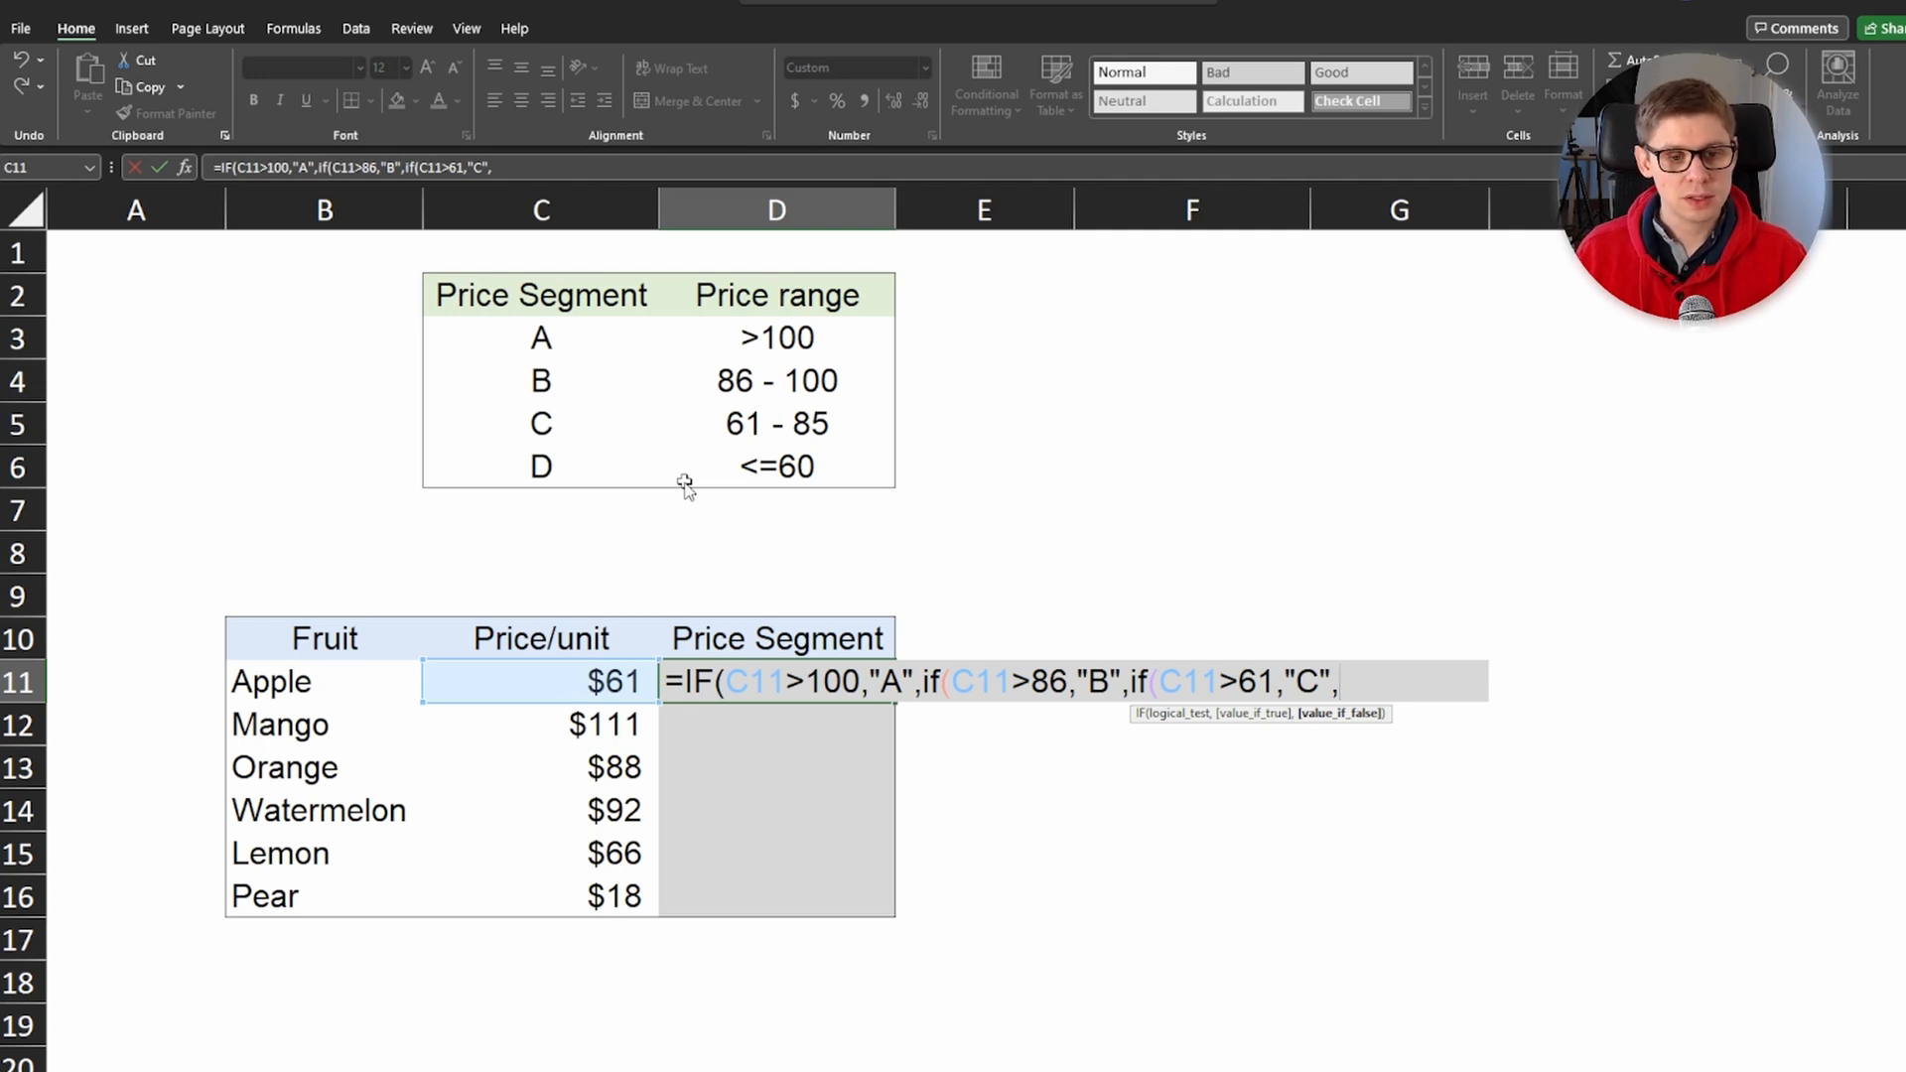
type("\"D\"")
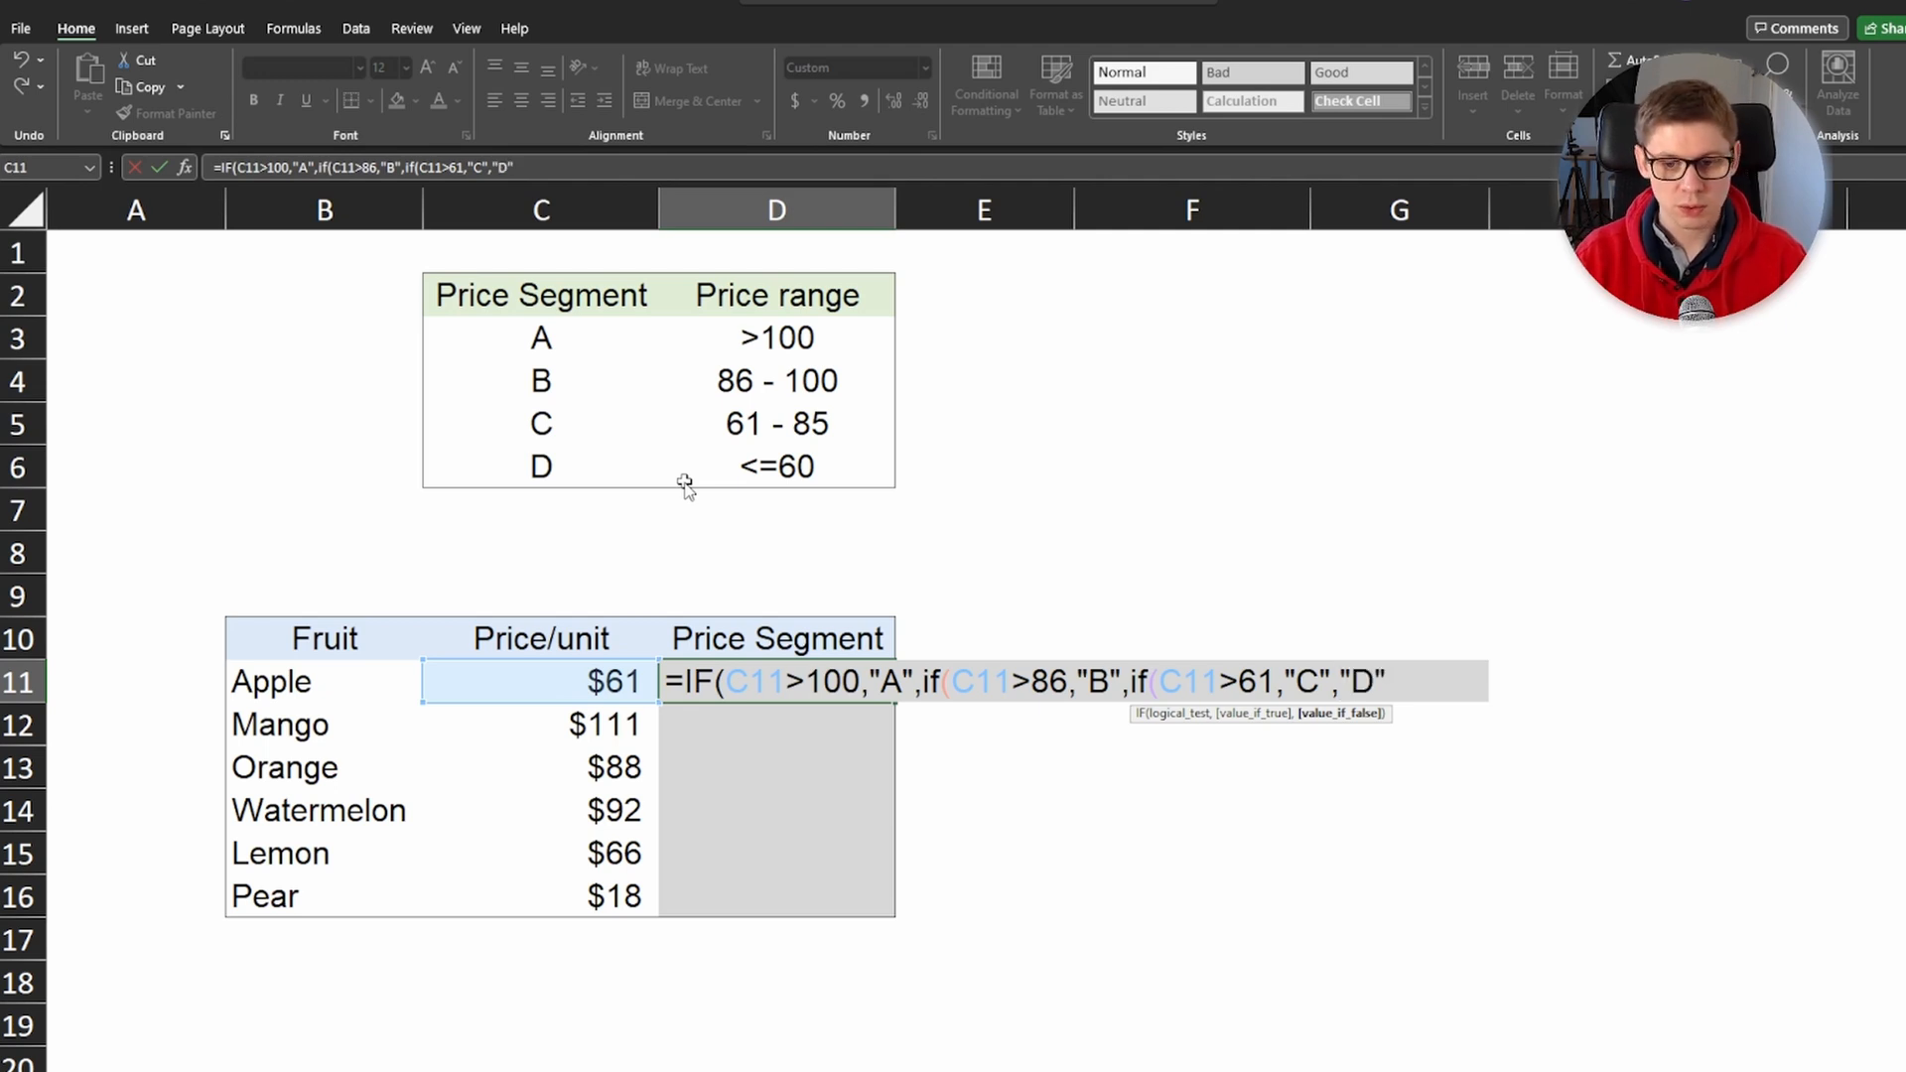
Step: Close all three IF parentheses in D11, commit the formula and fill it down to D16
type(")")
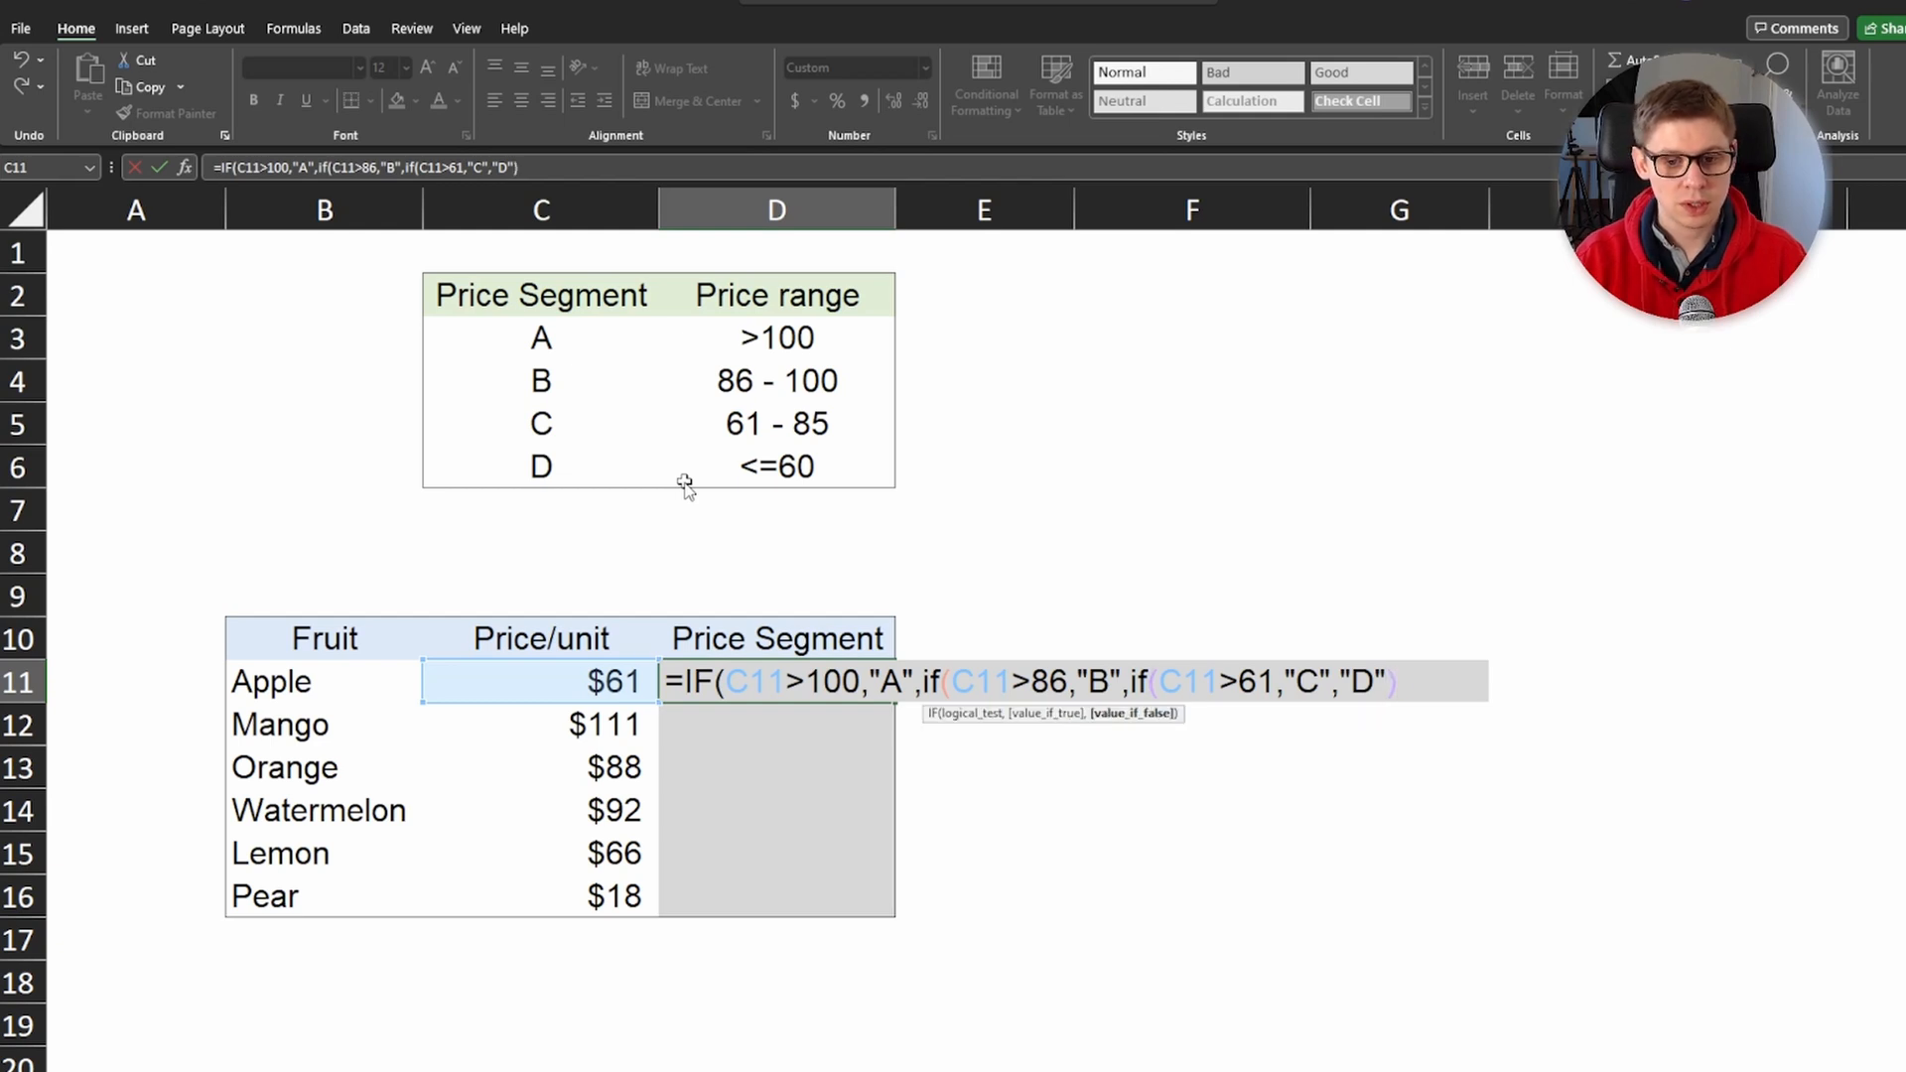
type("))")
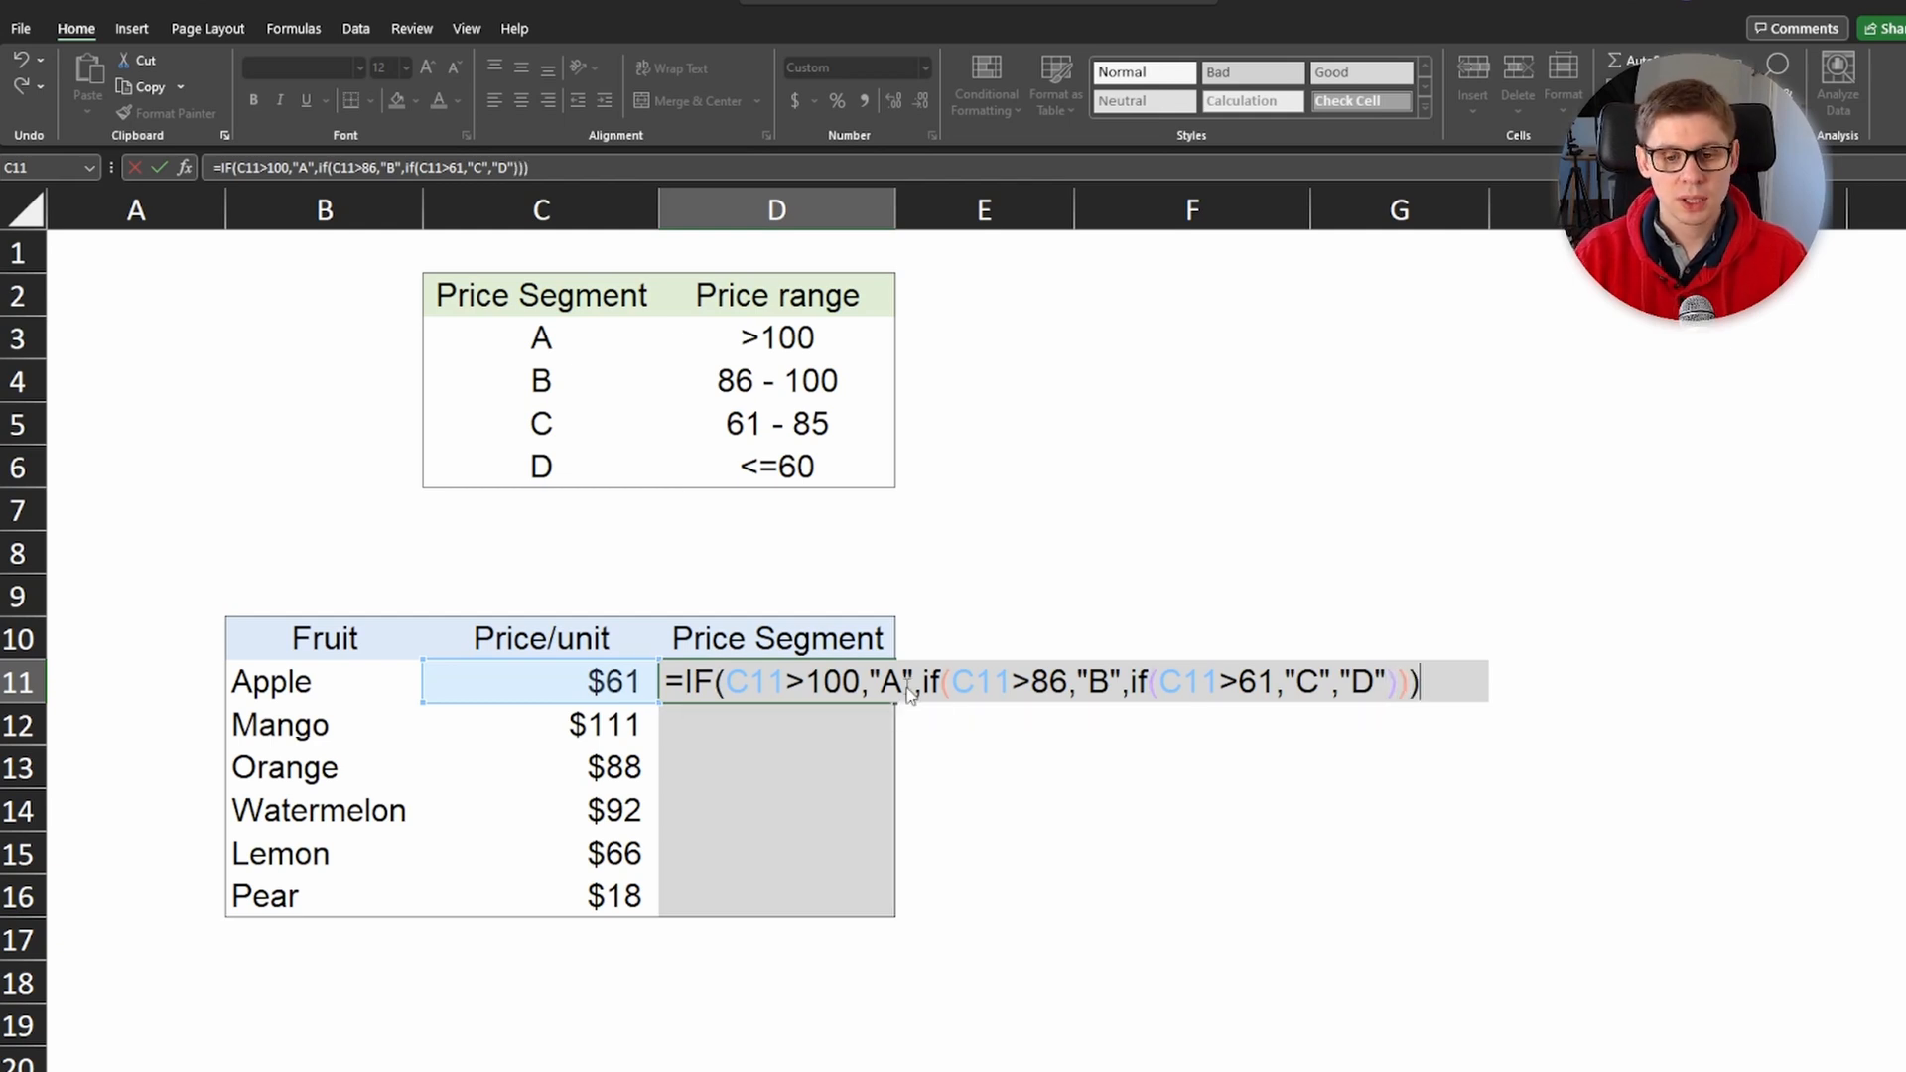
key("Return")
left_click(846, 684)
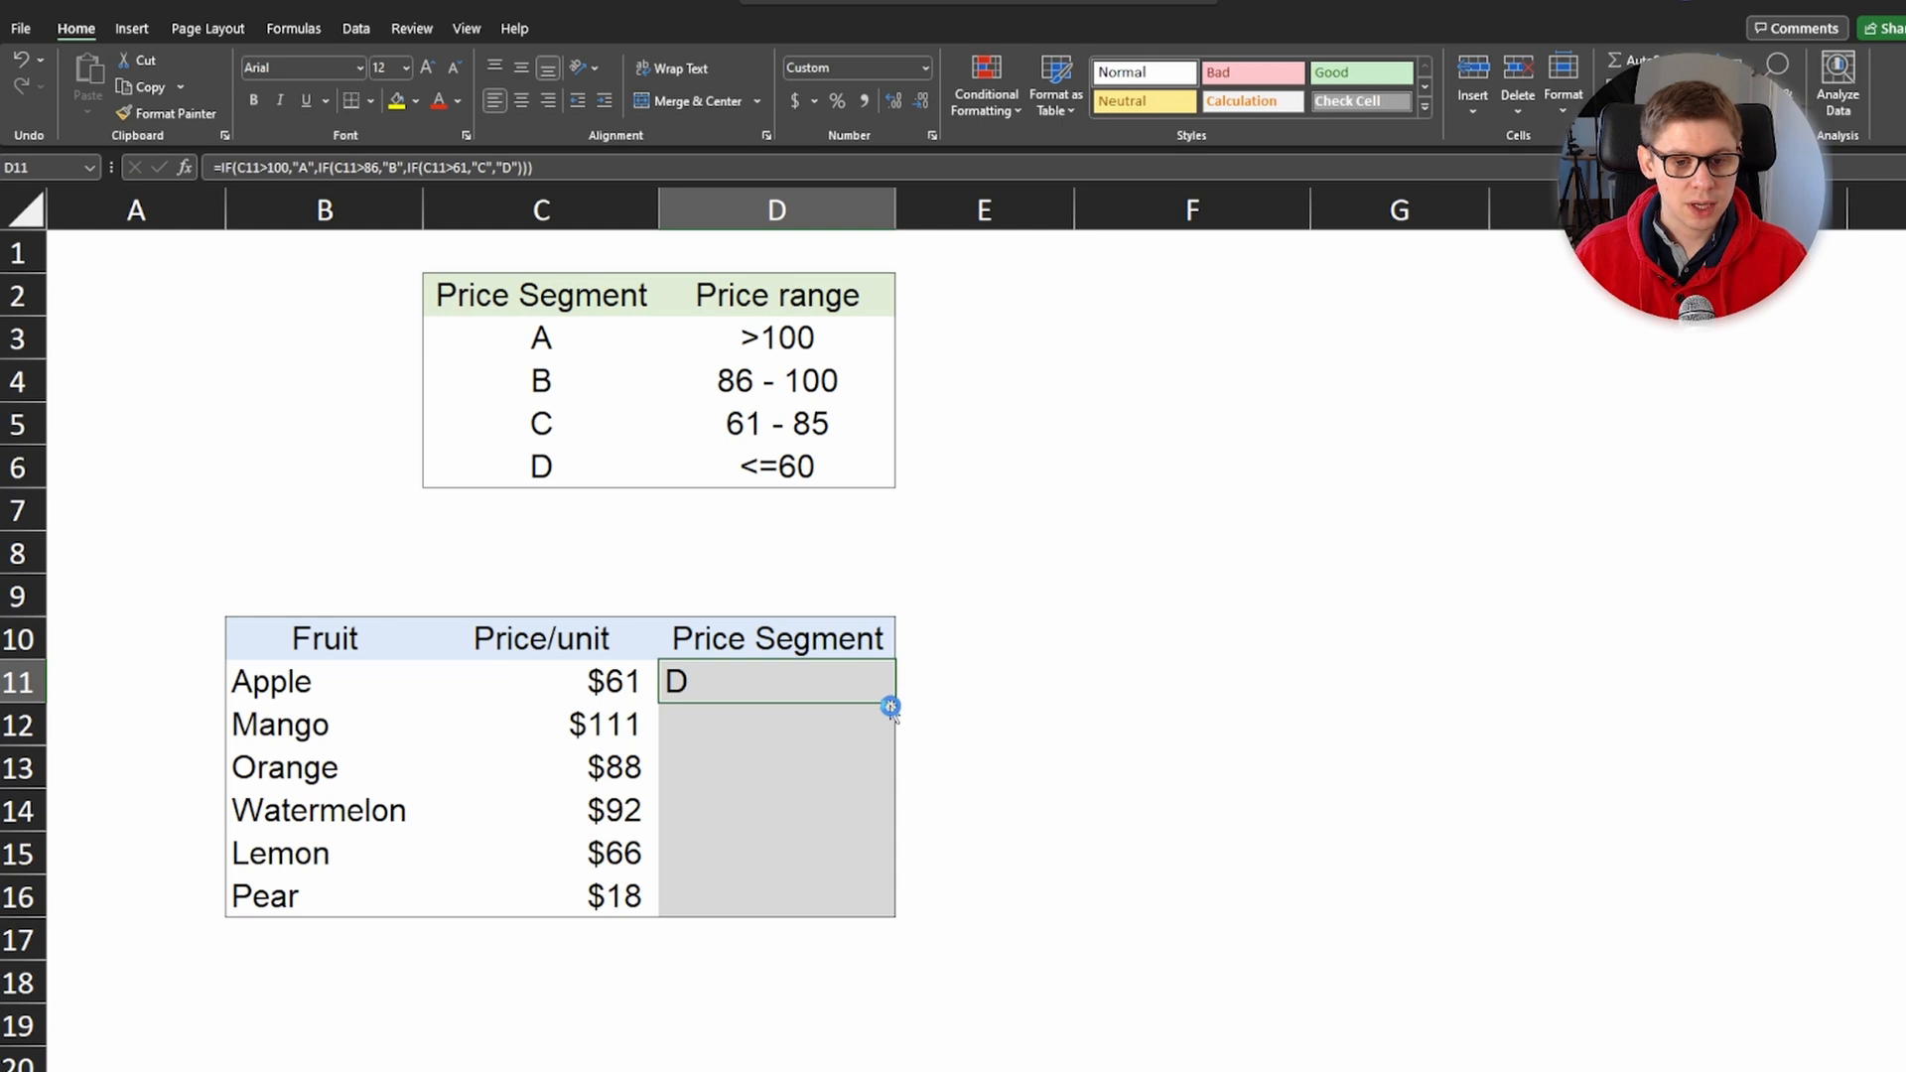
double_click(890, 706)
Step: Check the Mango and Pear prices against their segments and examine the nested IF brackets in the D11 formula
left_click(608, 727)
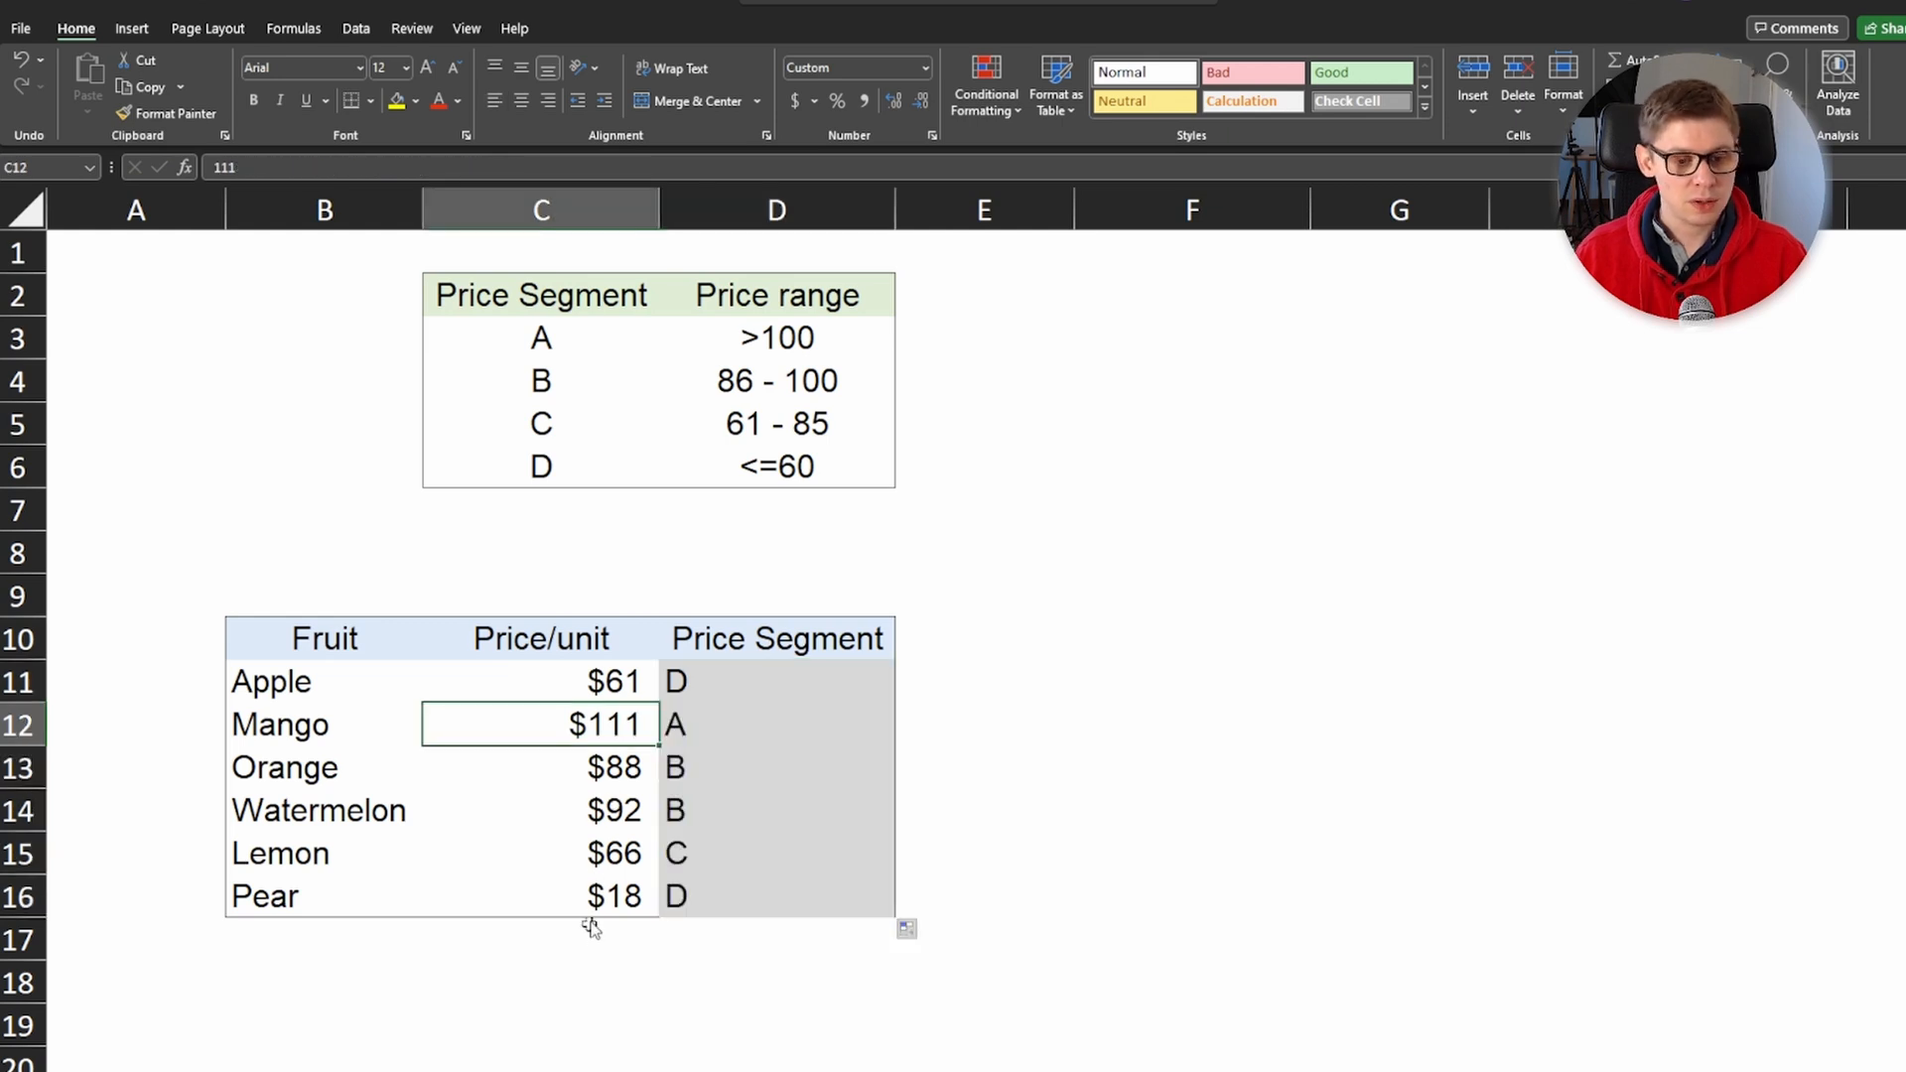
left_click(592, 896)
left_click(783, 681)
double_click(784, 683)
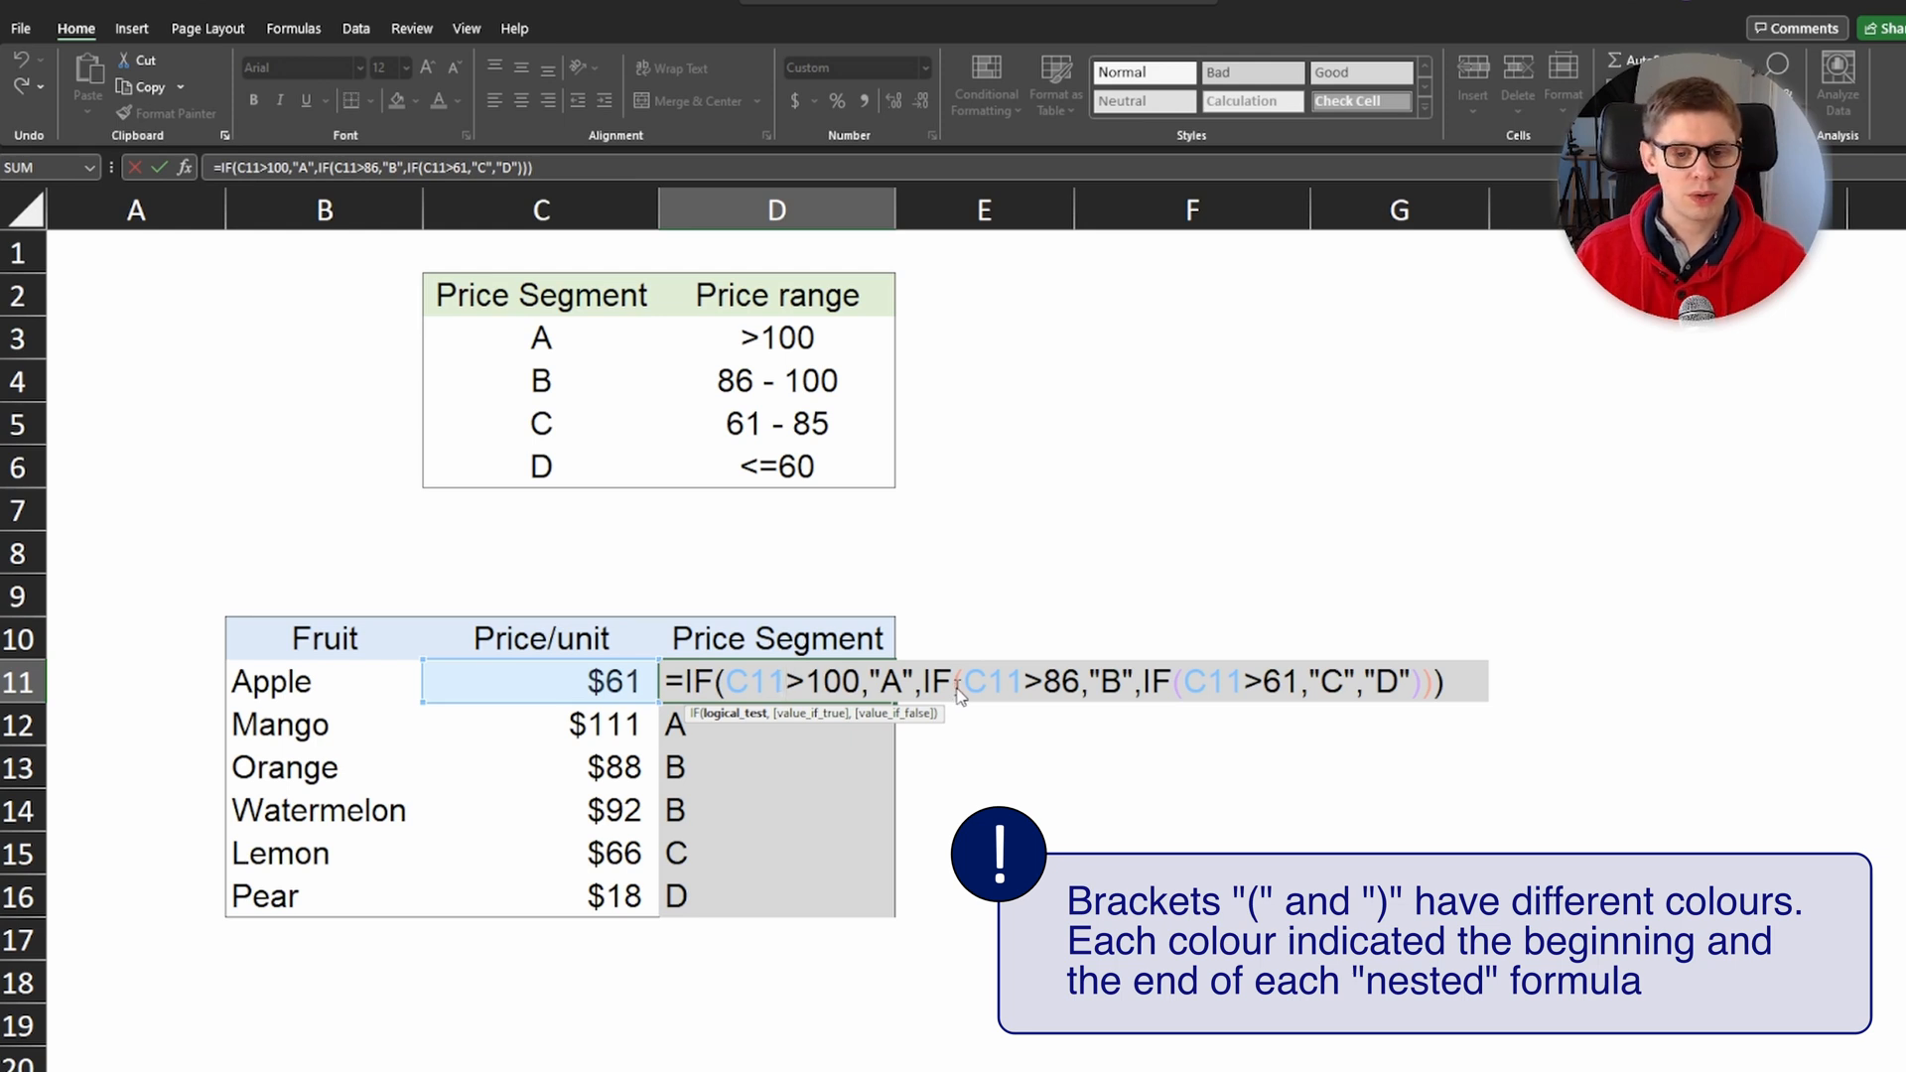
left_click(1416, 685)
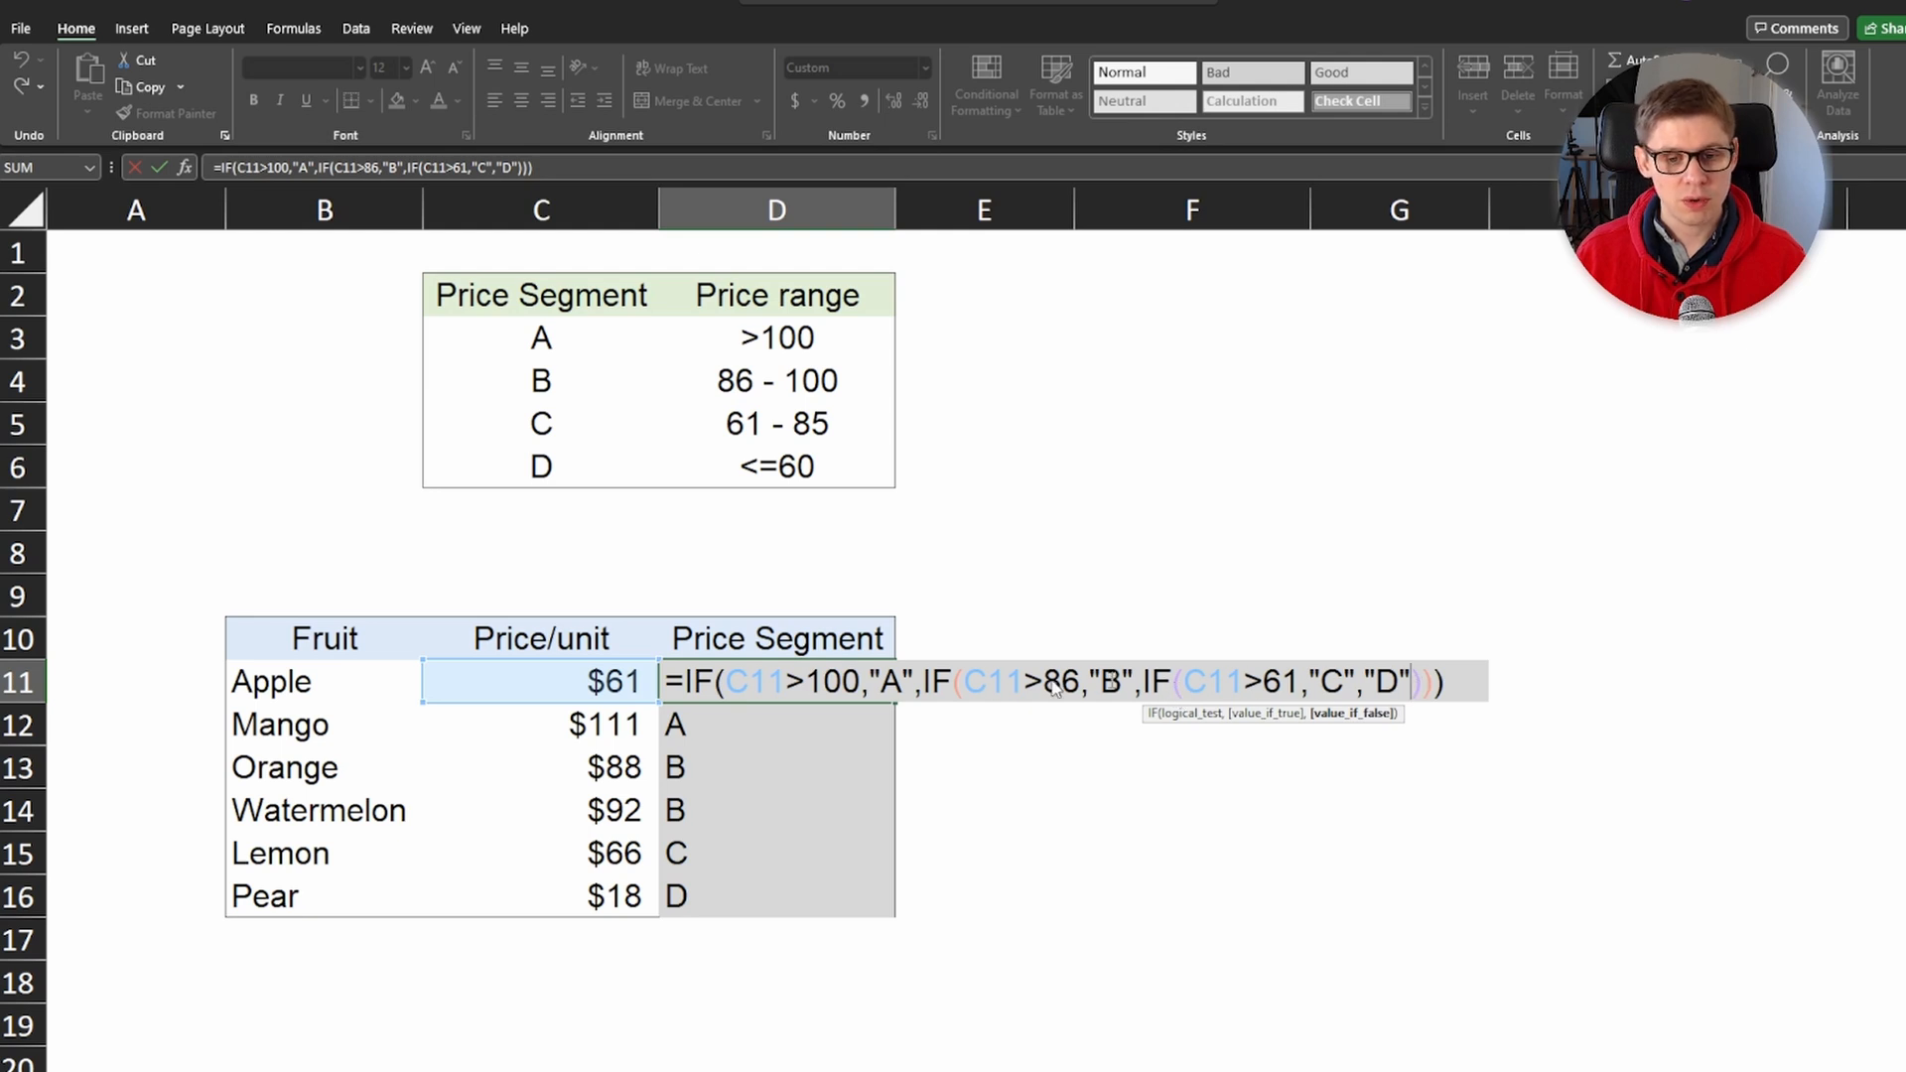
left_click(954, 687)
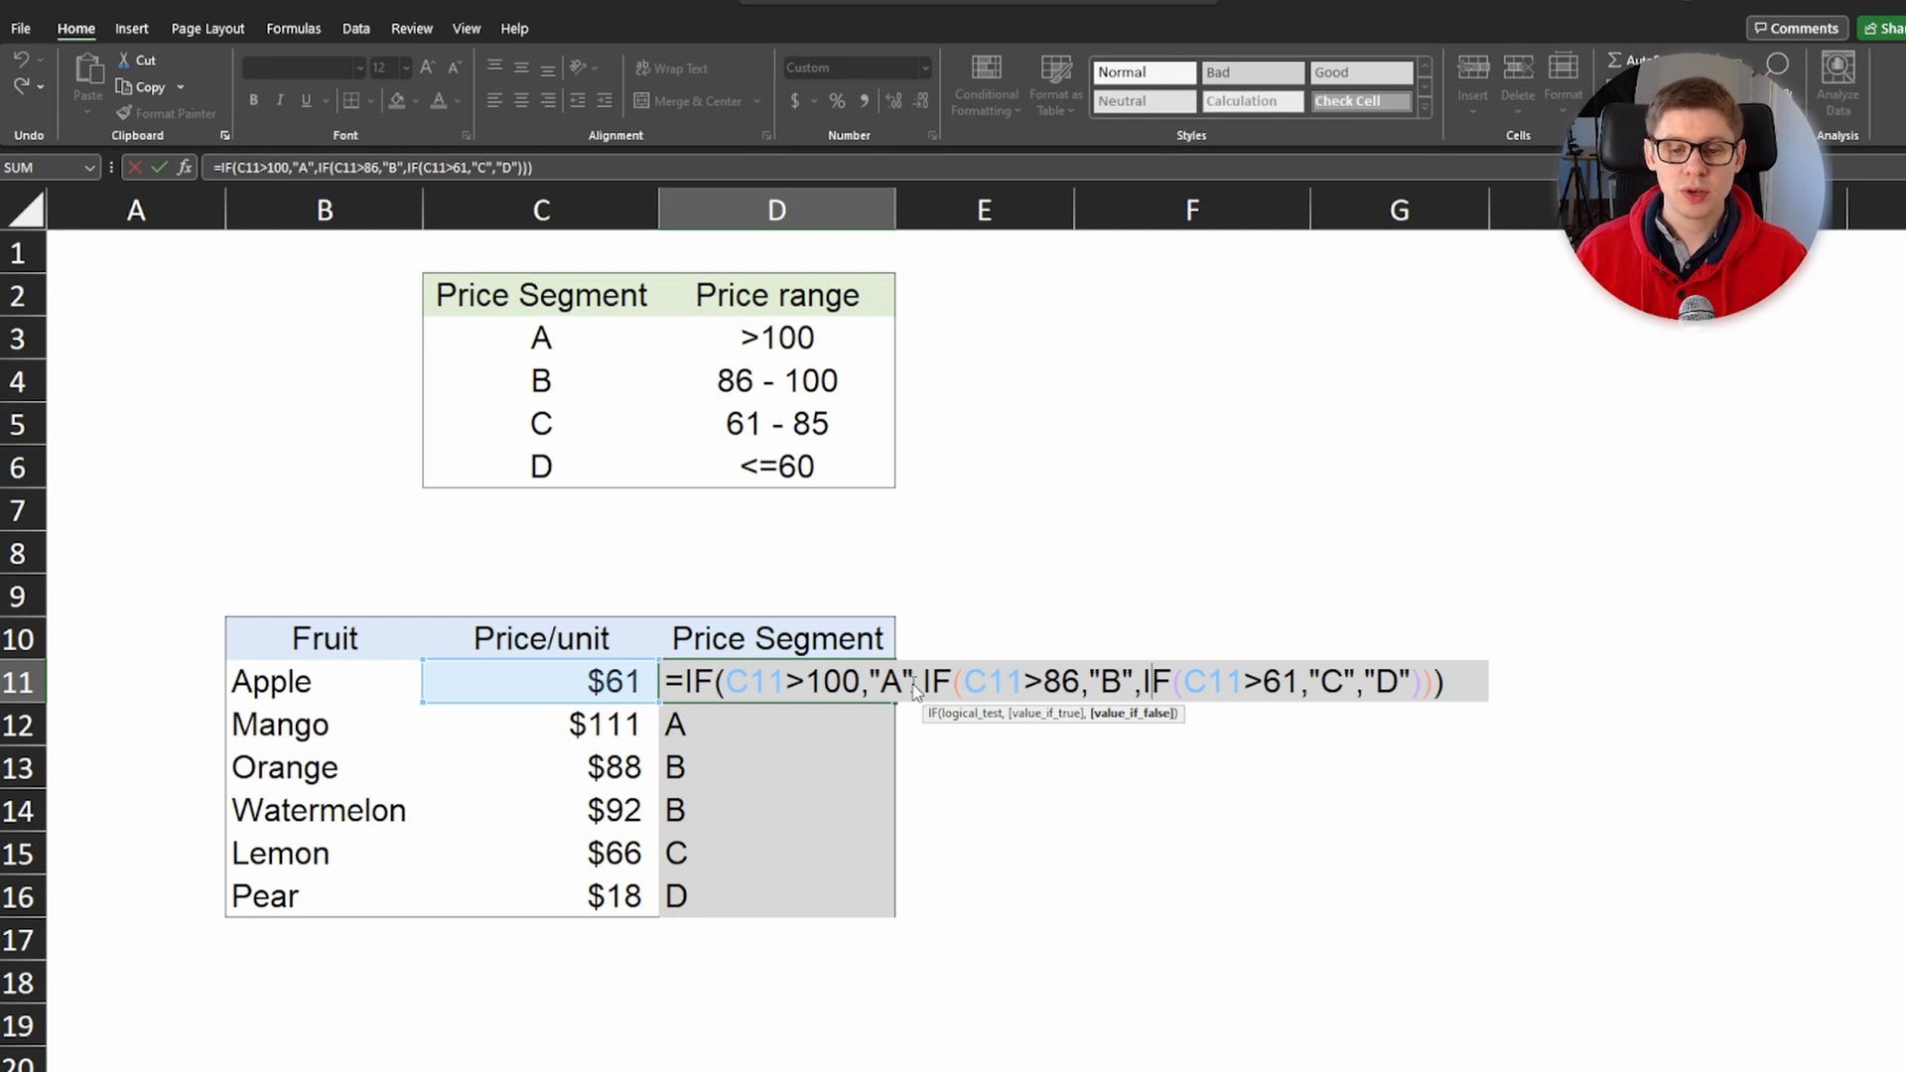
left_click(923, 687)
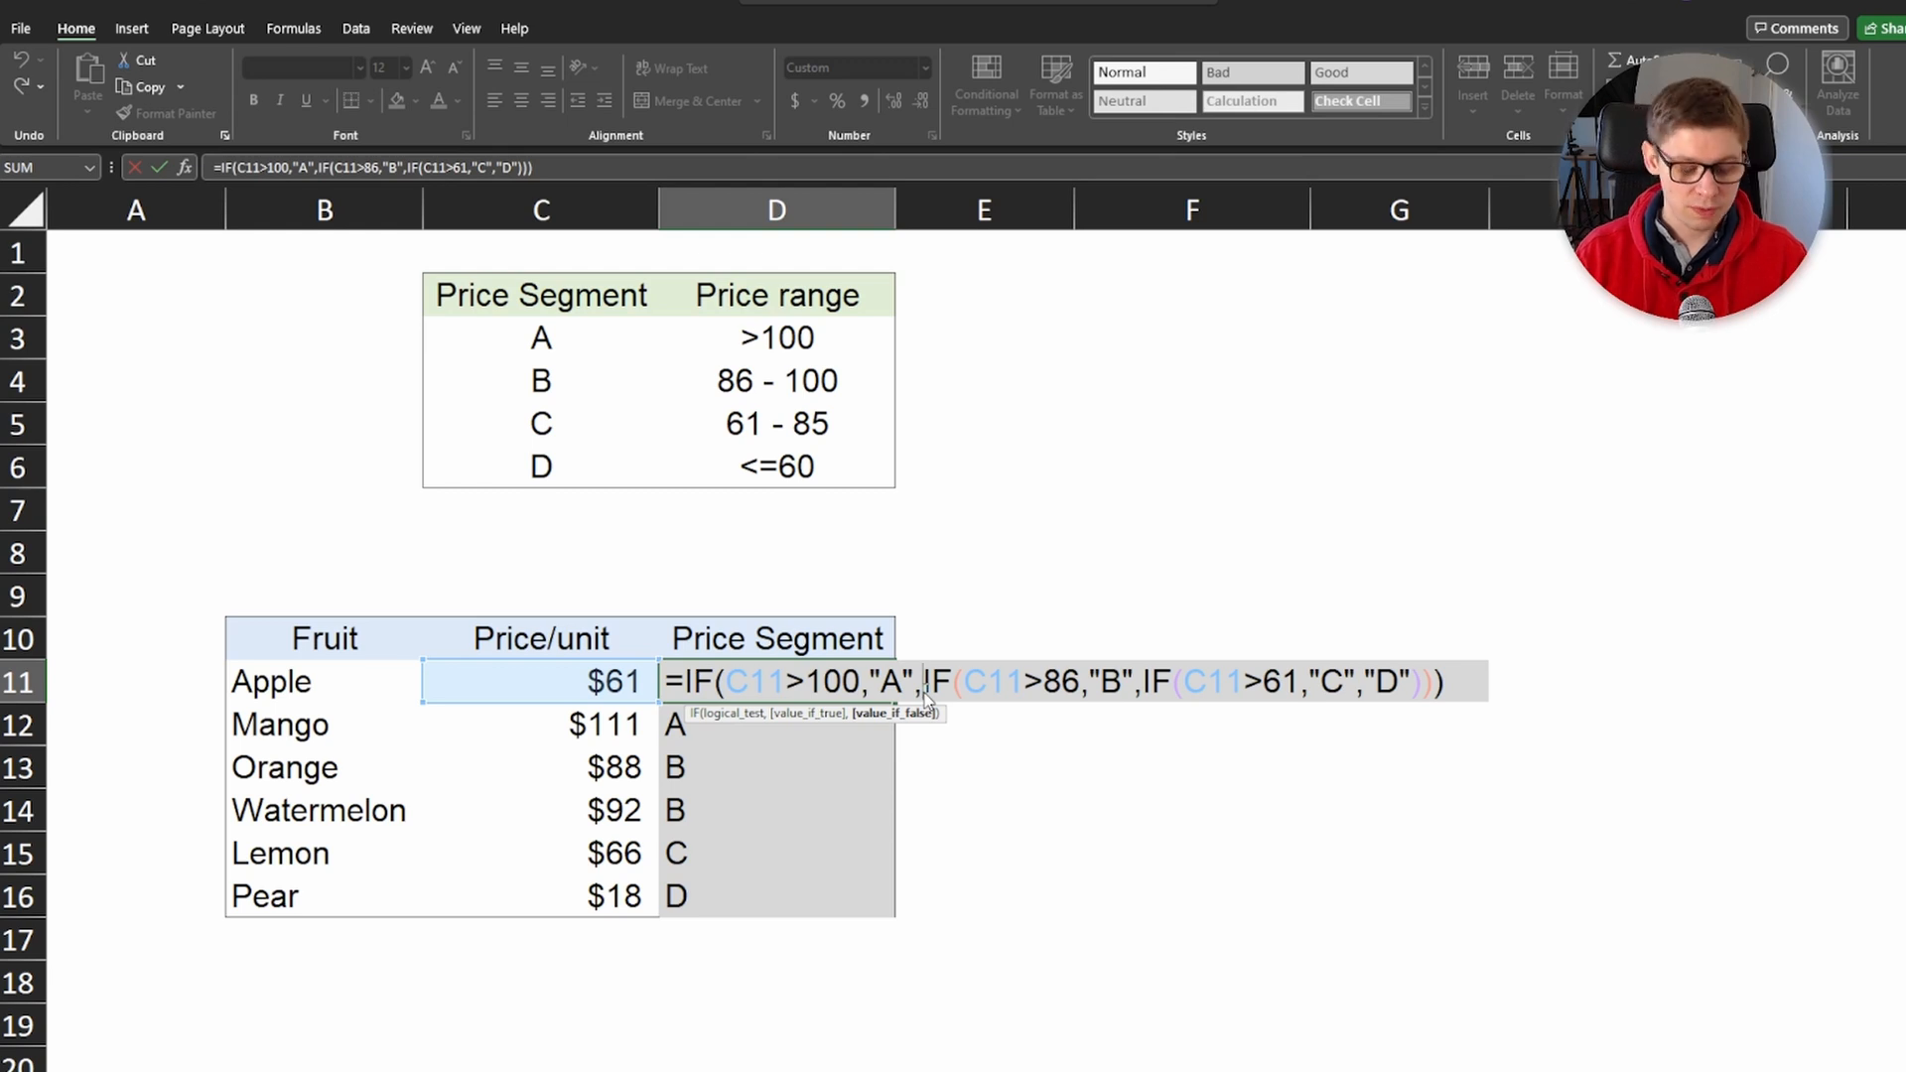
Step: Split the D11 formula across lines before each nested IF and before "D", and commit it
key("alt+Return")
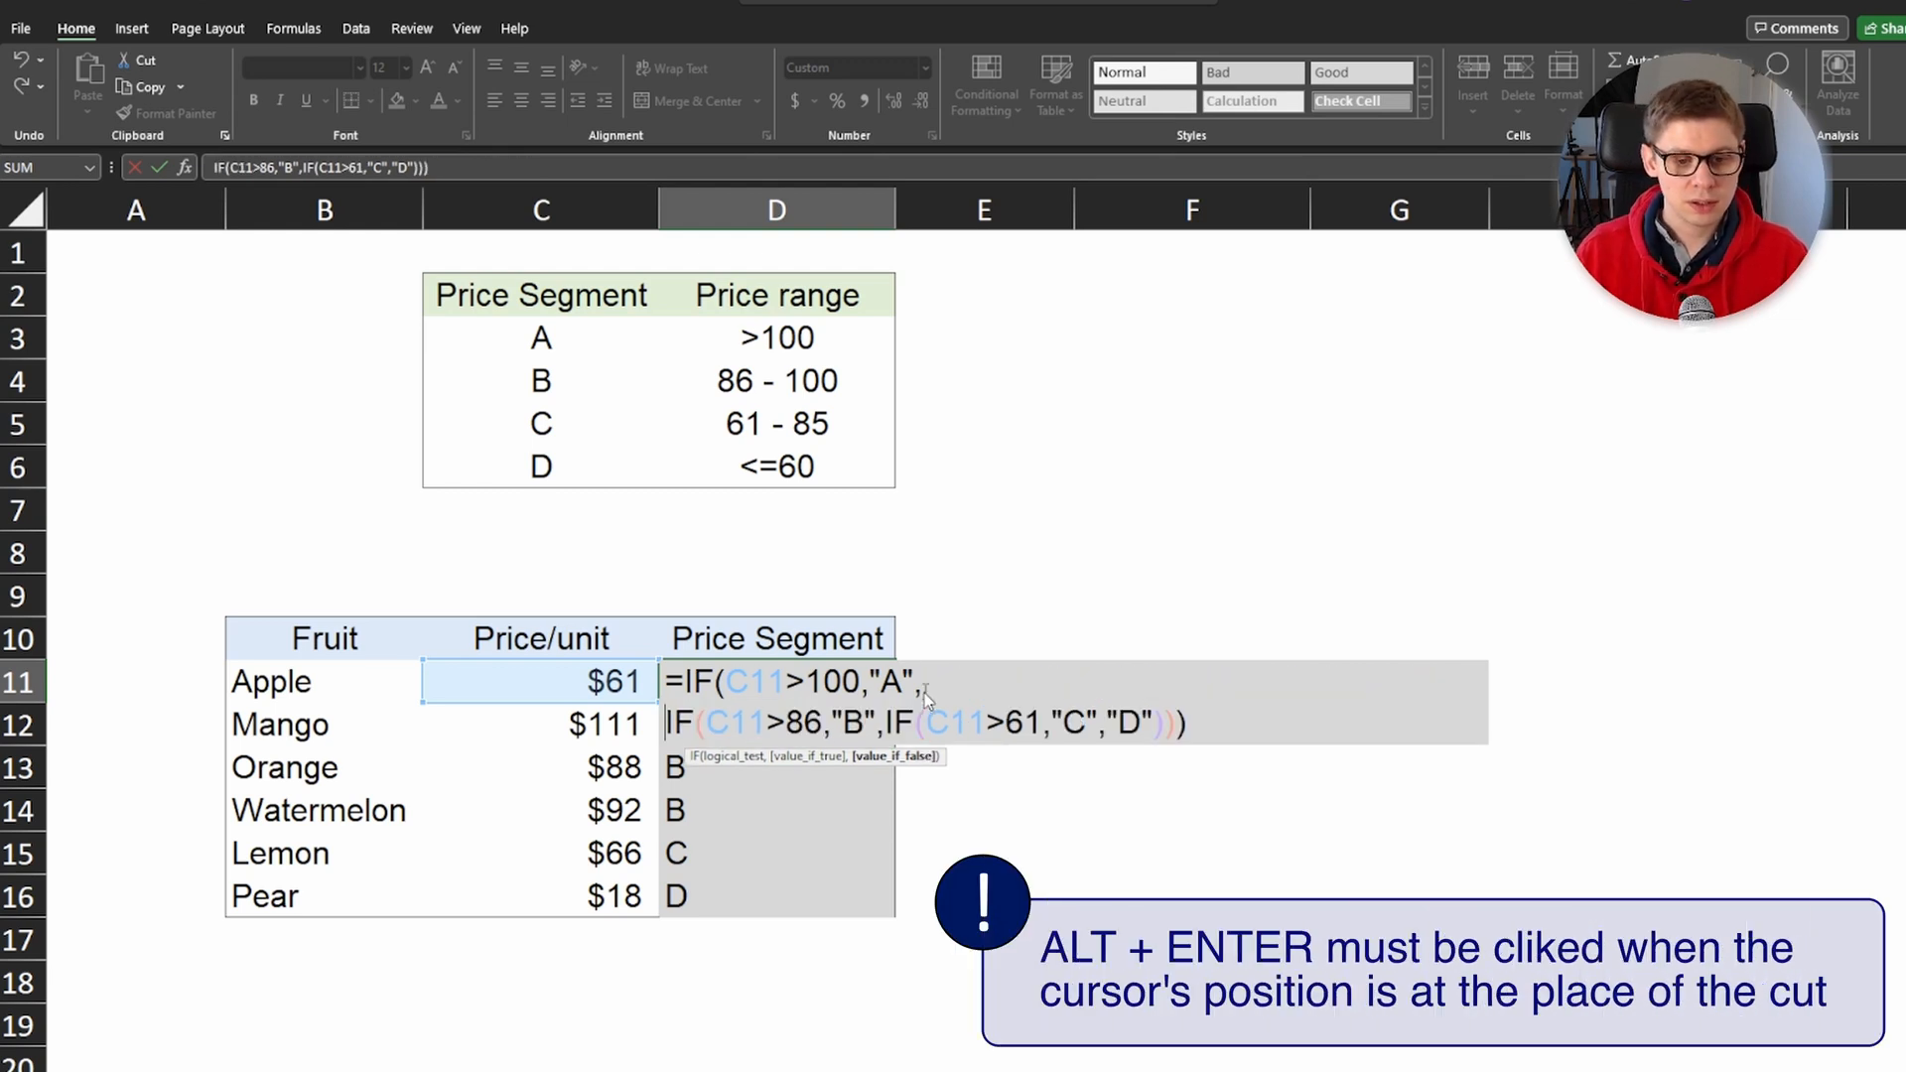
left_click(886, 727)
key("alt")
key("alt+Return")
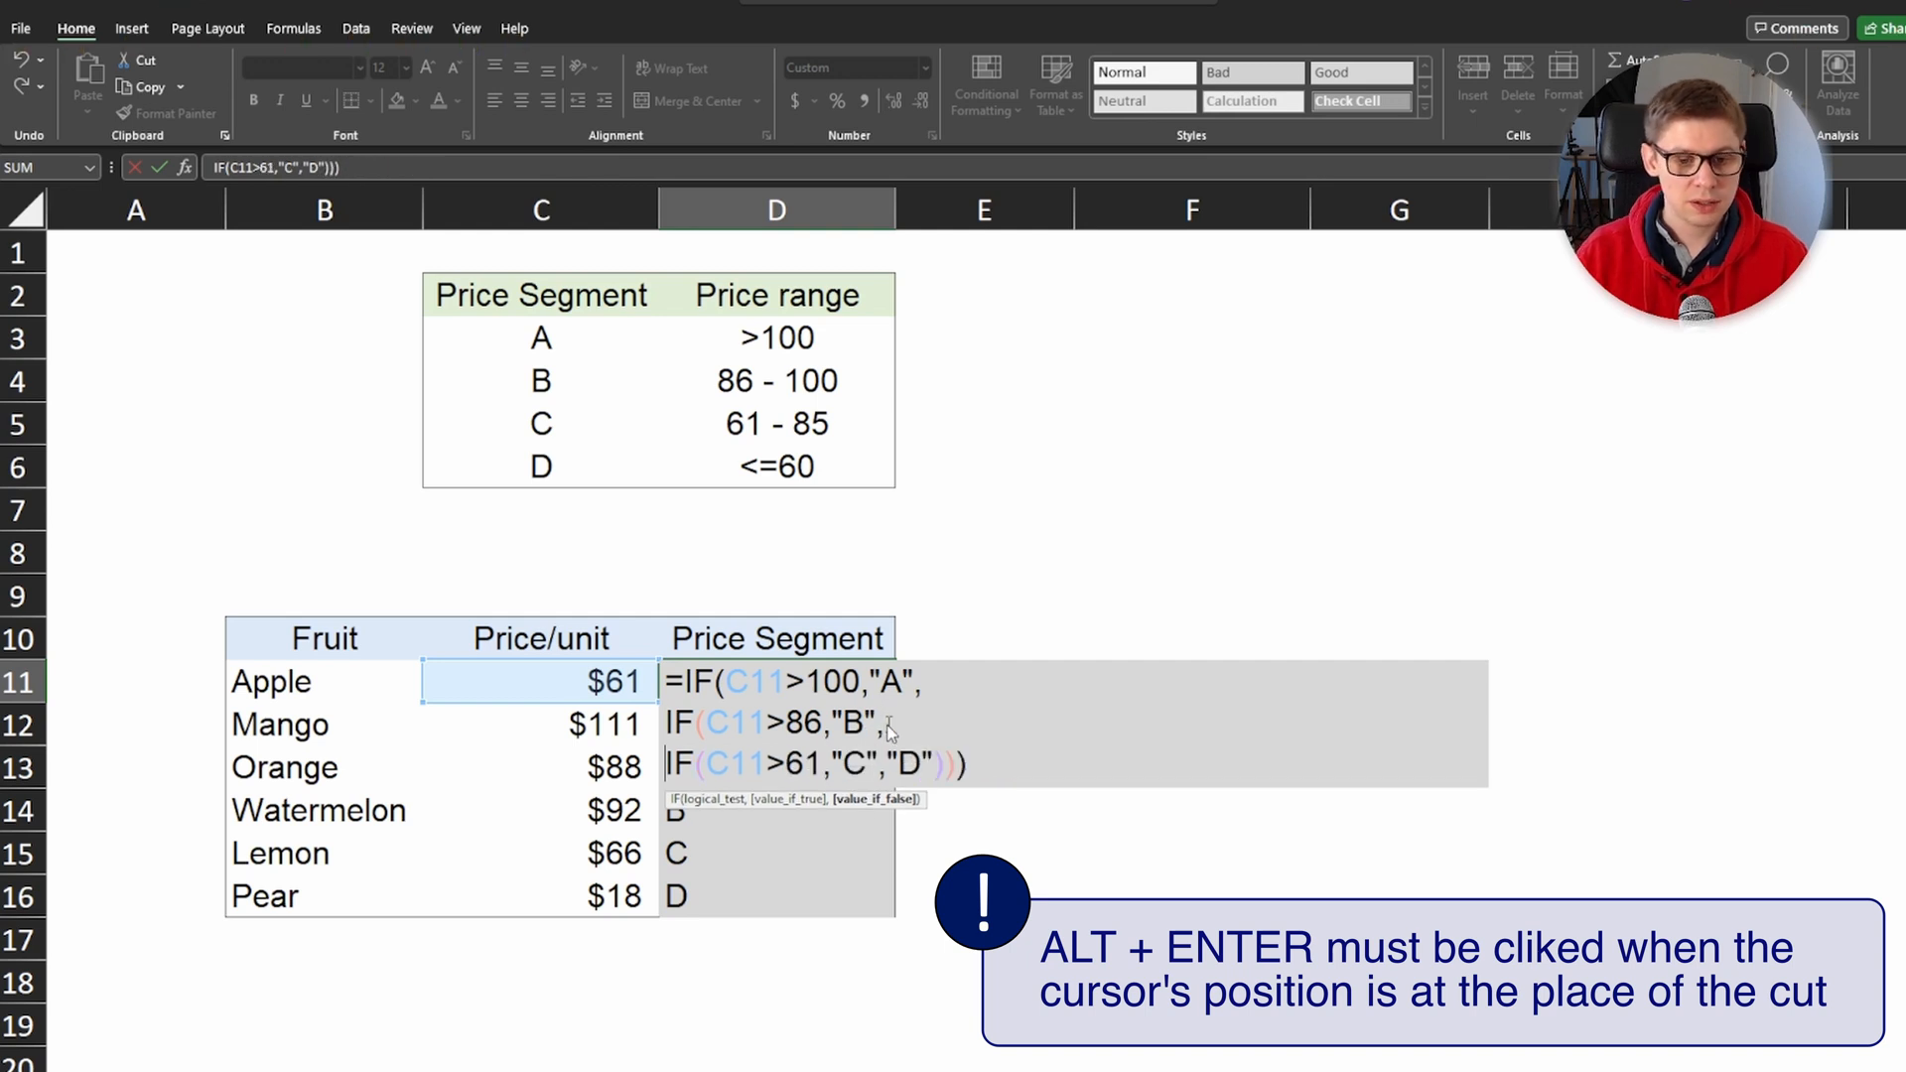
key("alt+Return")
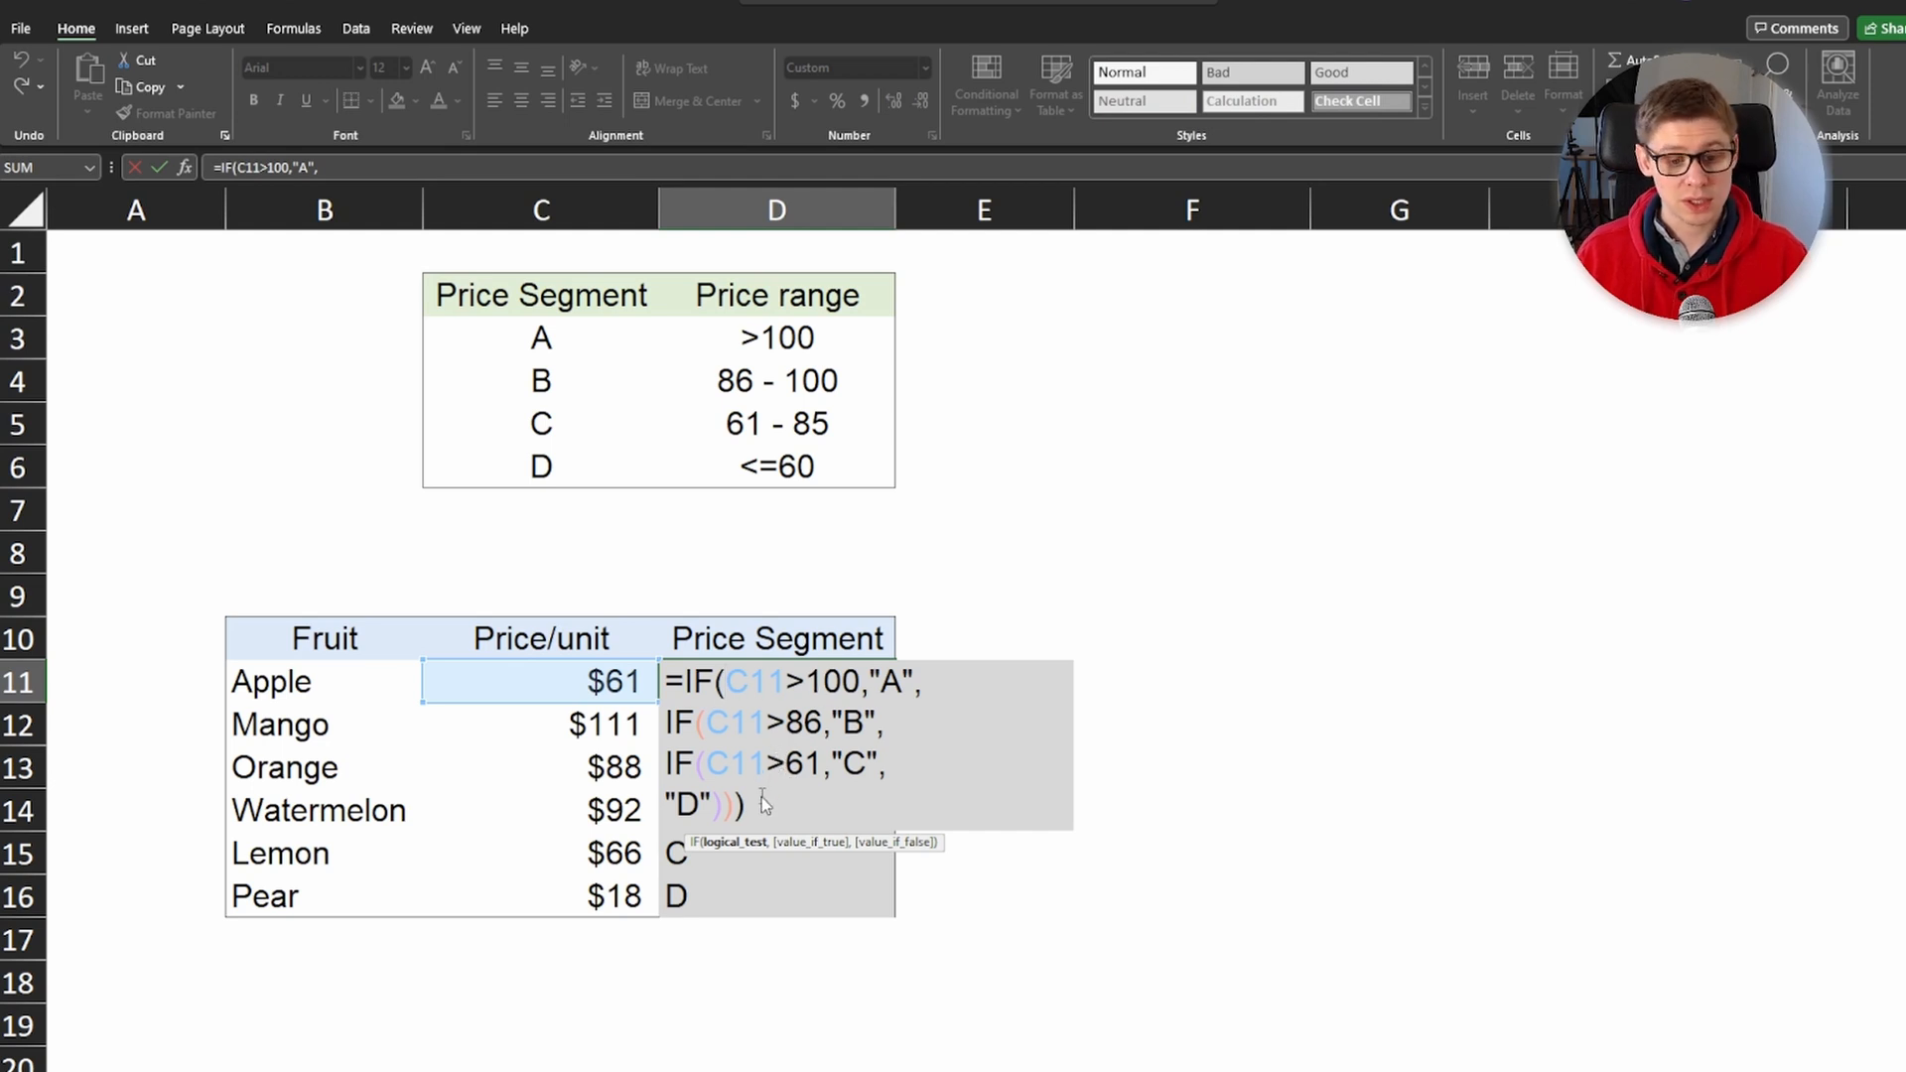
key("ctrl+Return")
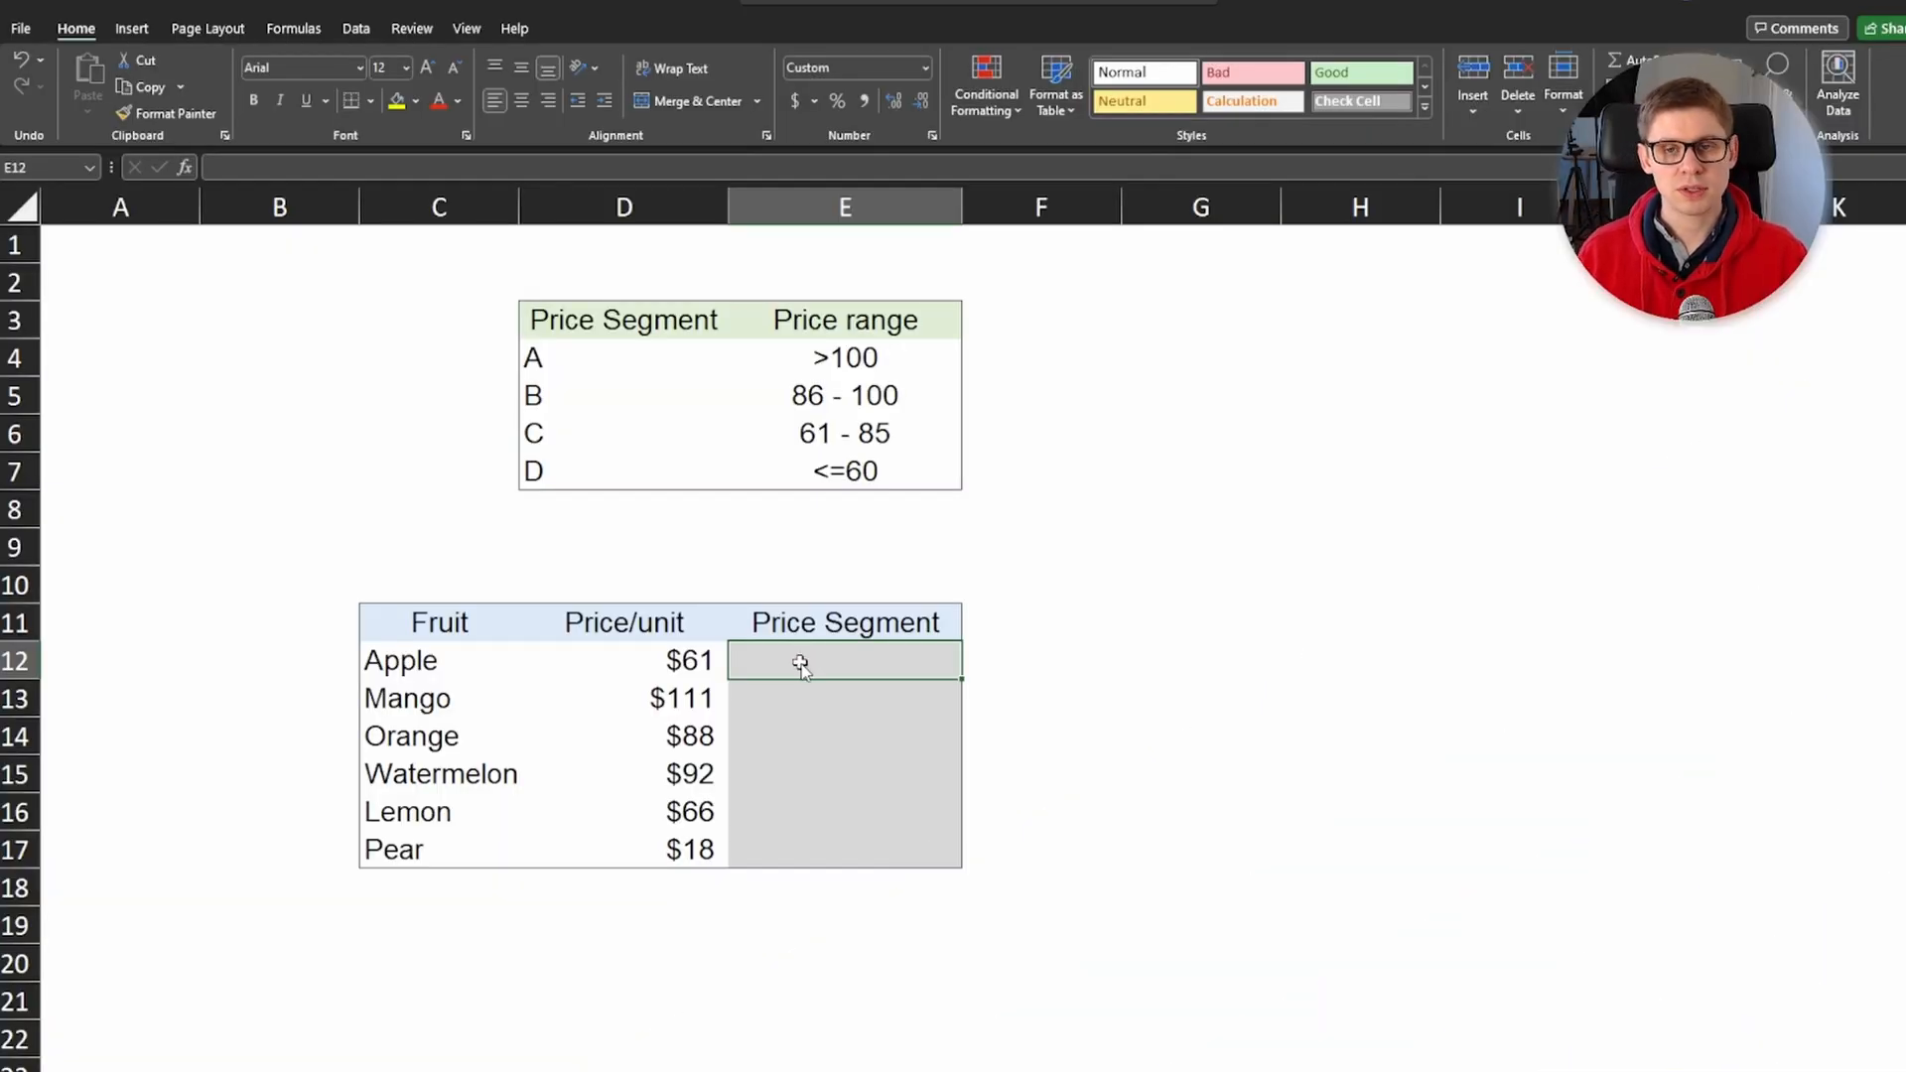
Step: Start an IFS formula in E12 that returns "A" when D12>100
type("=ifs")
key("Tab")
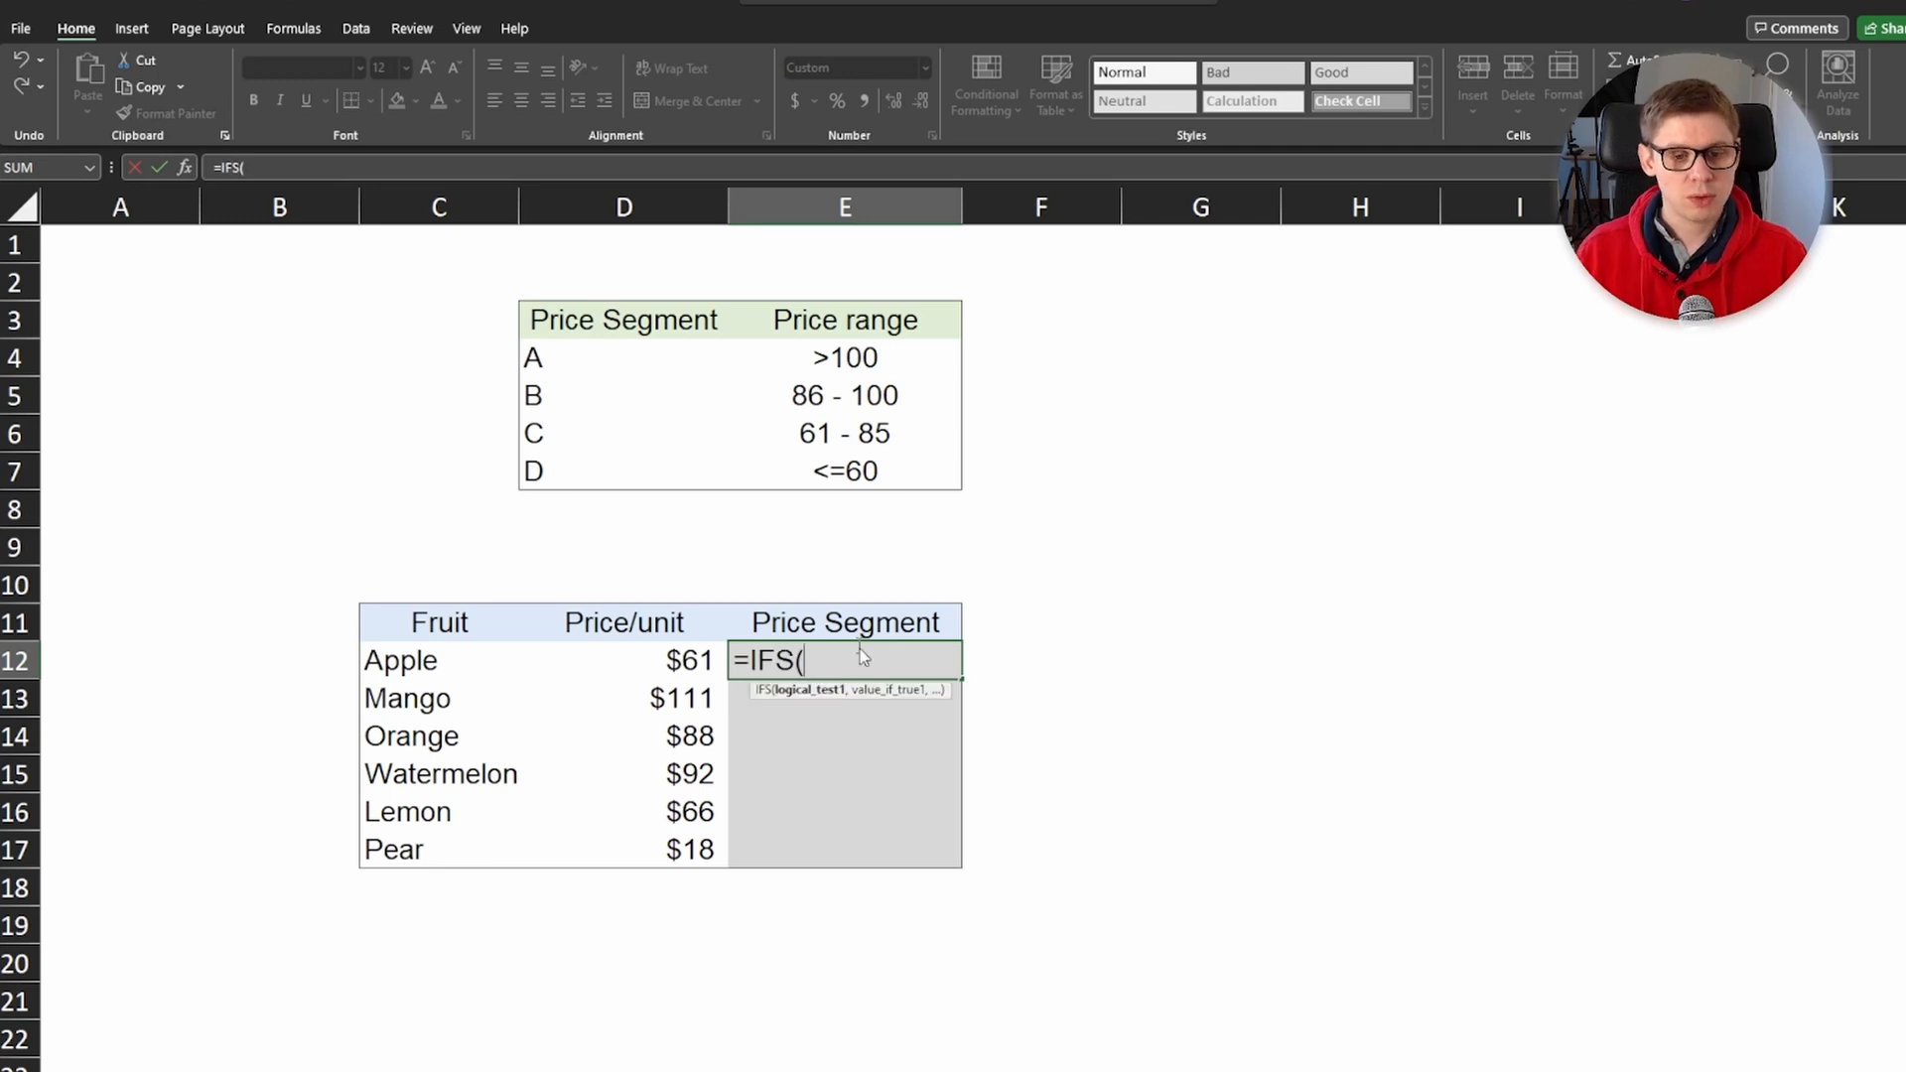
left_click(669, 663)
type(">10")
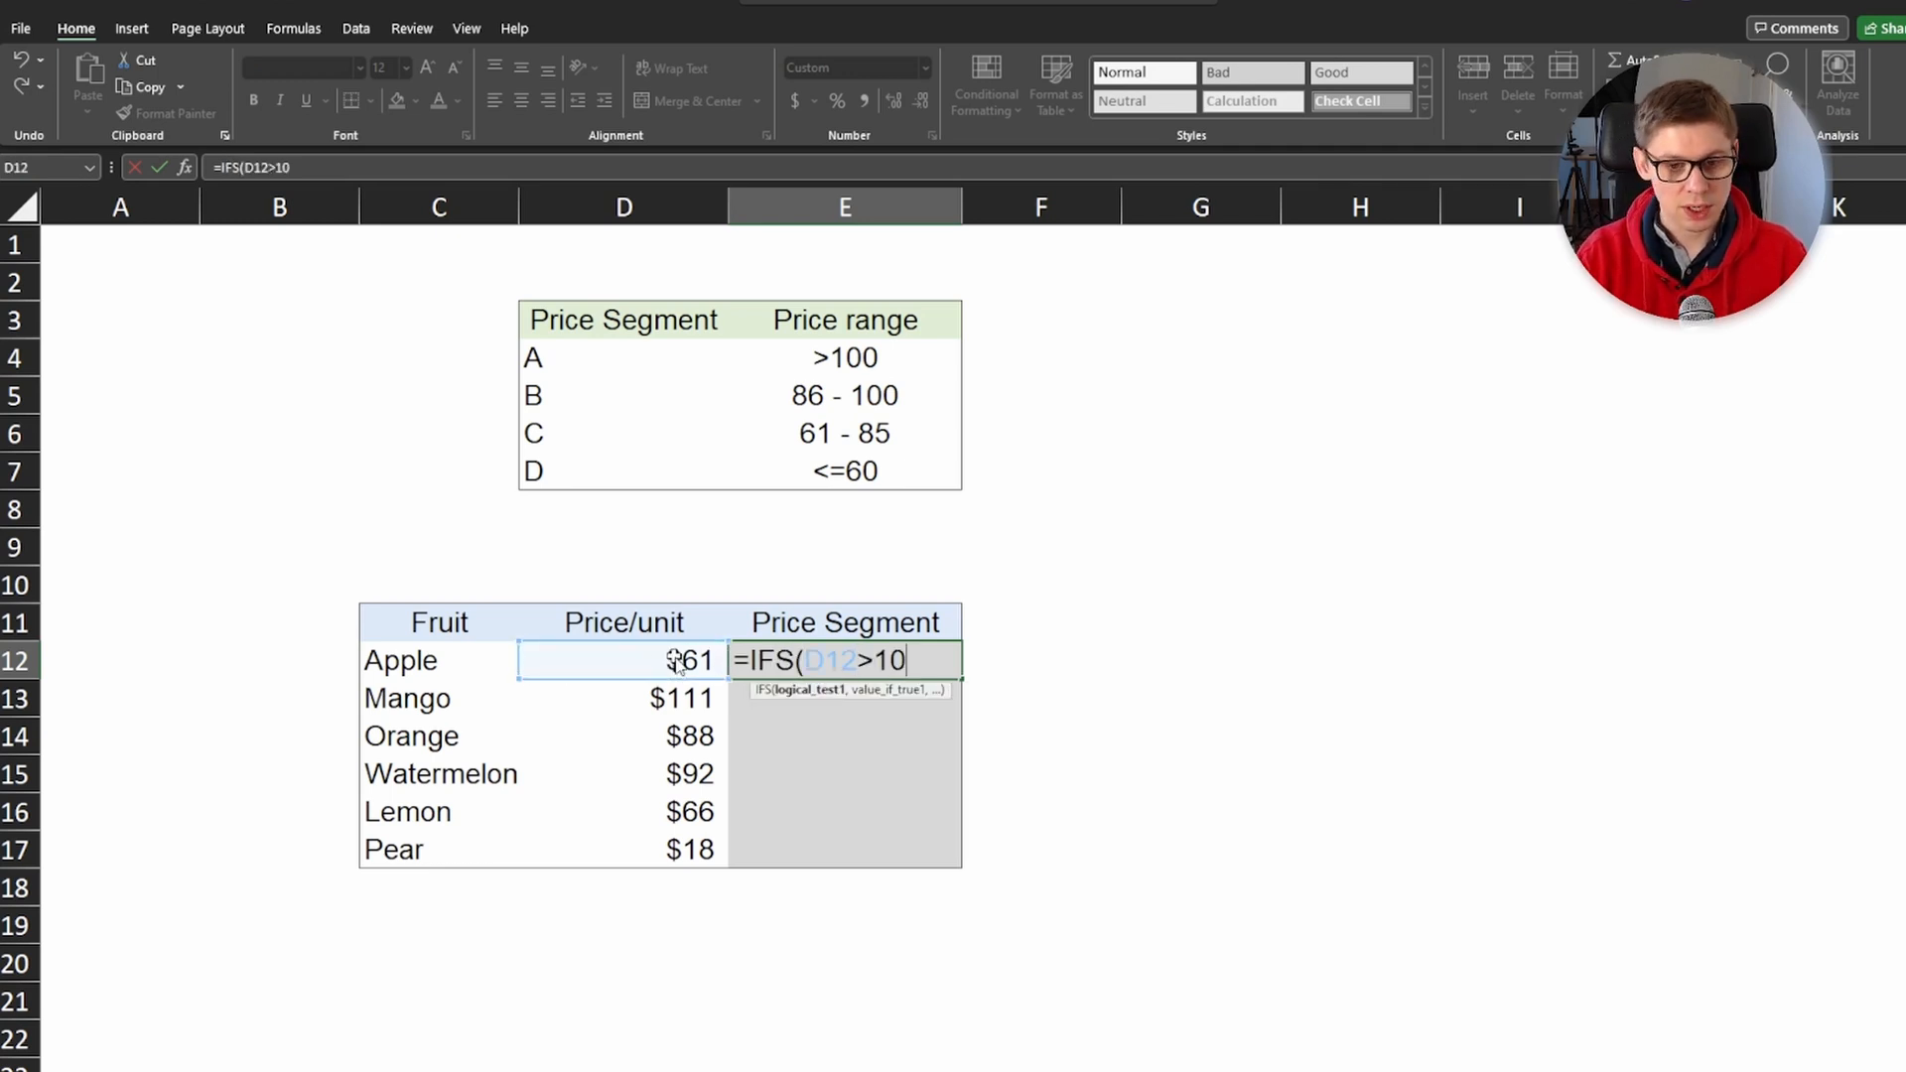
type("0,\"A\",")
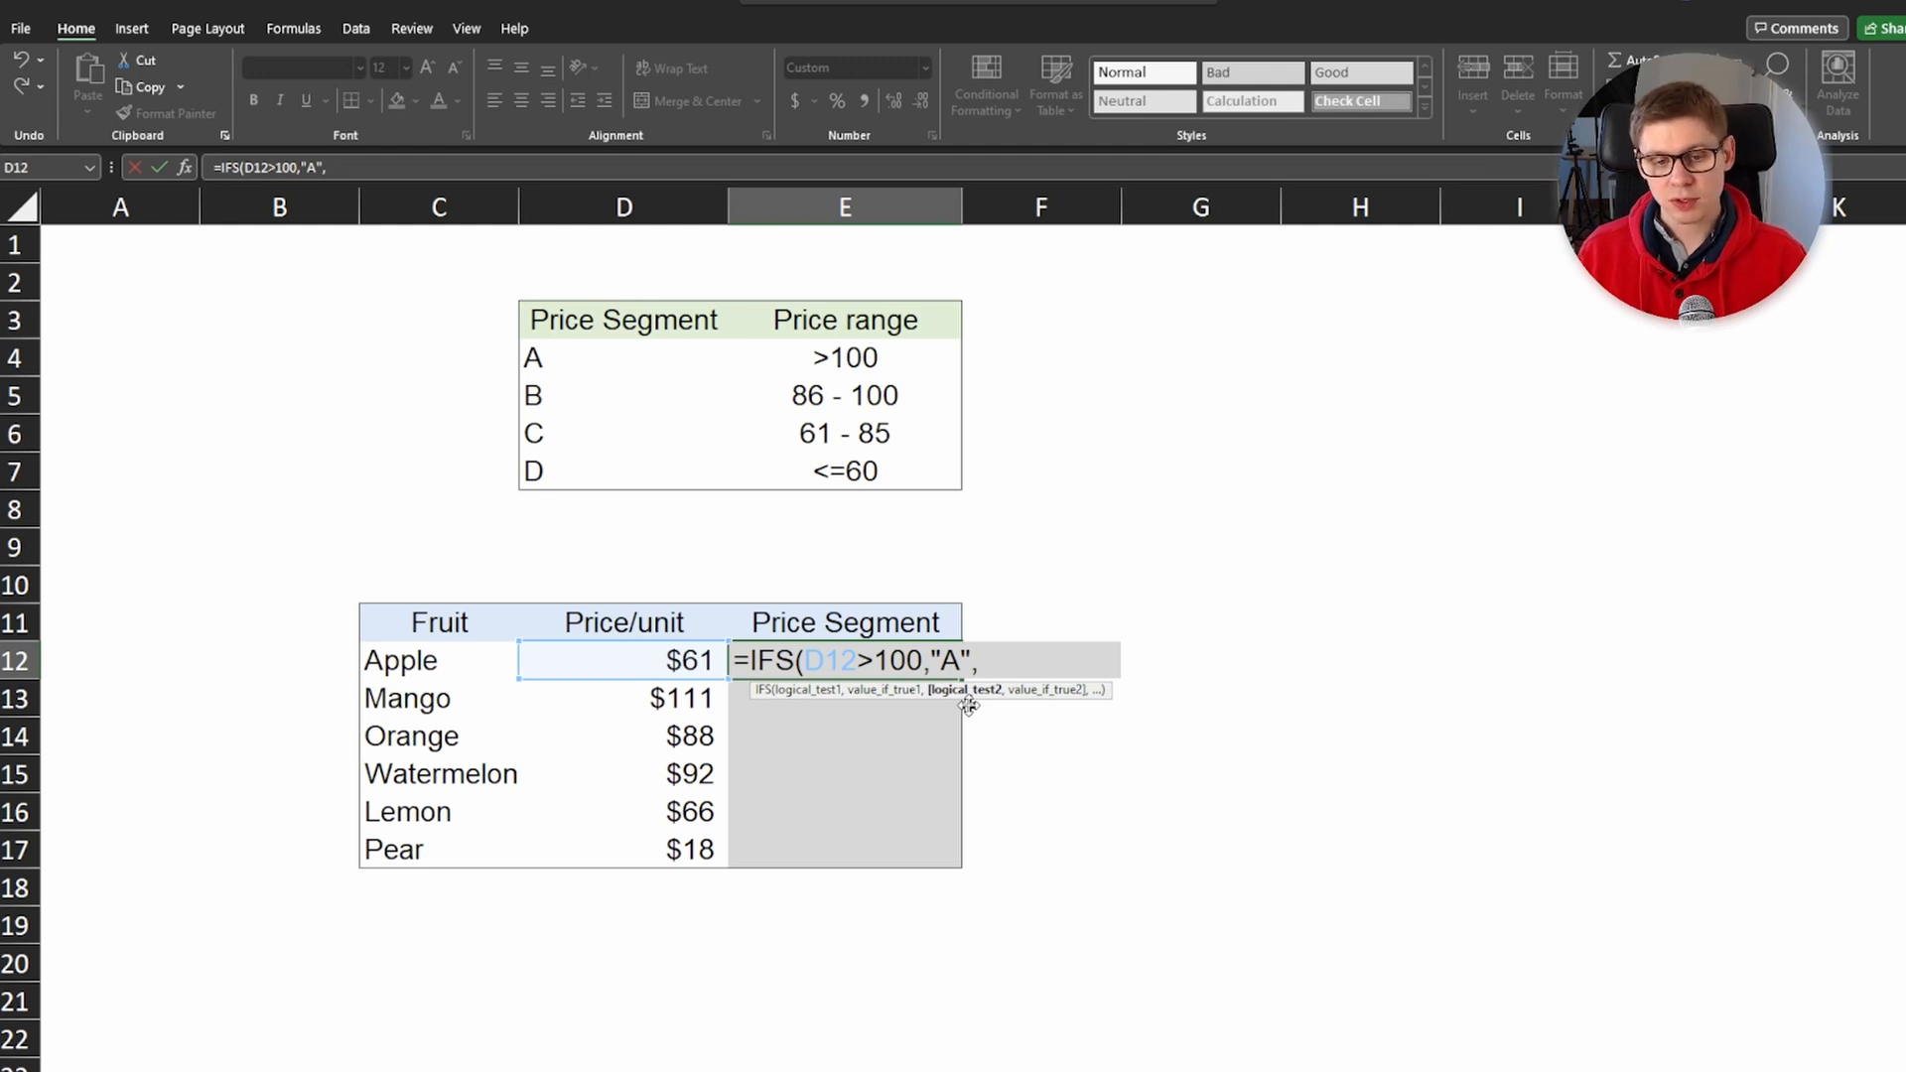
Step: Add a second condition to the E12 IFS formula, returning "B" when D12>86
left_click(623, 661)
type(">86")
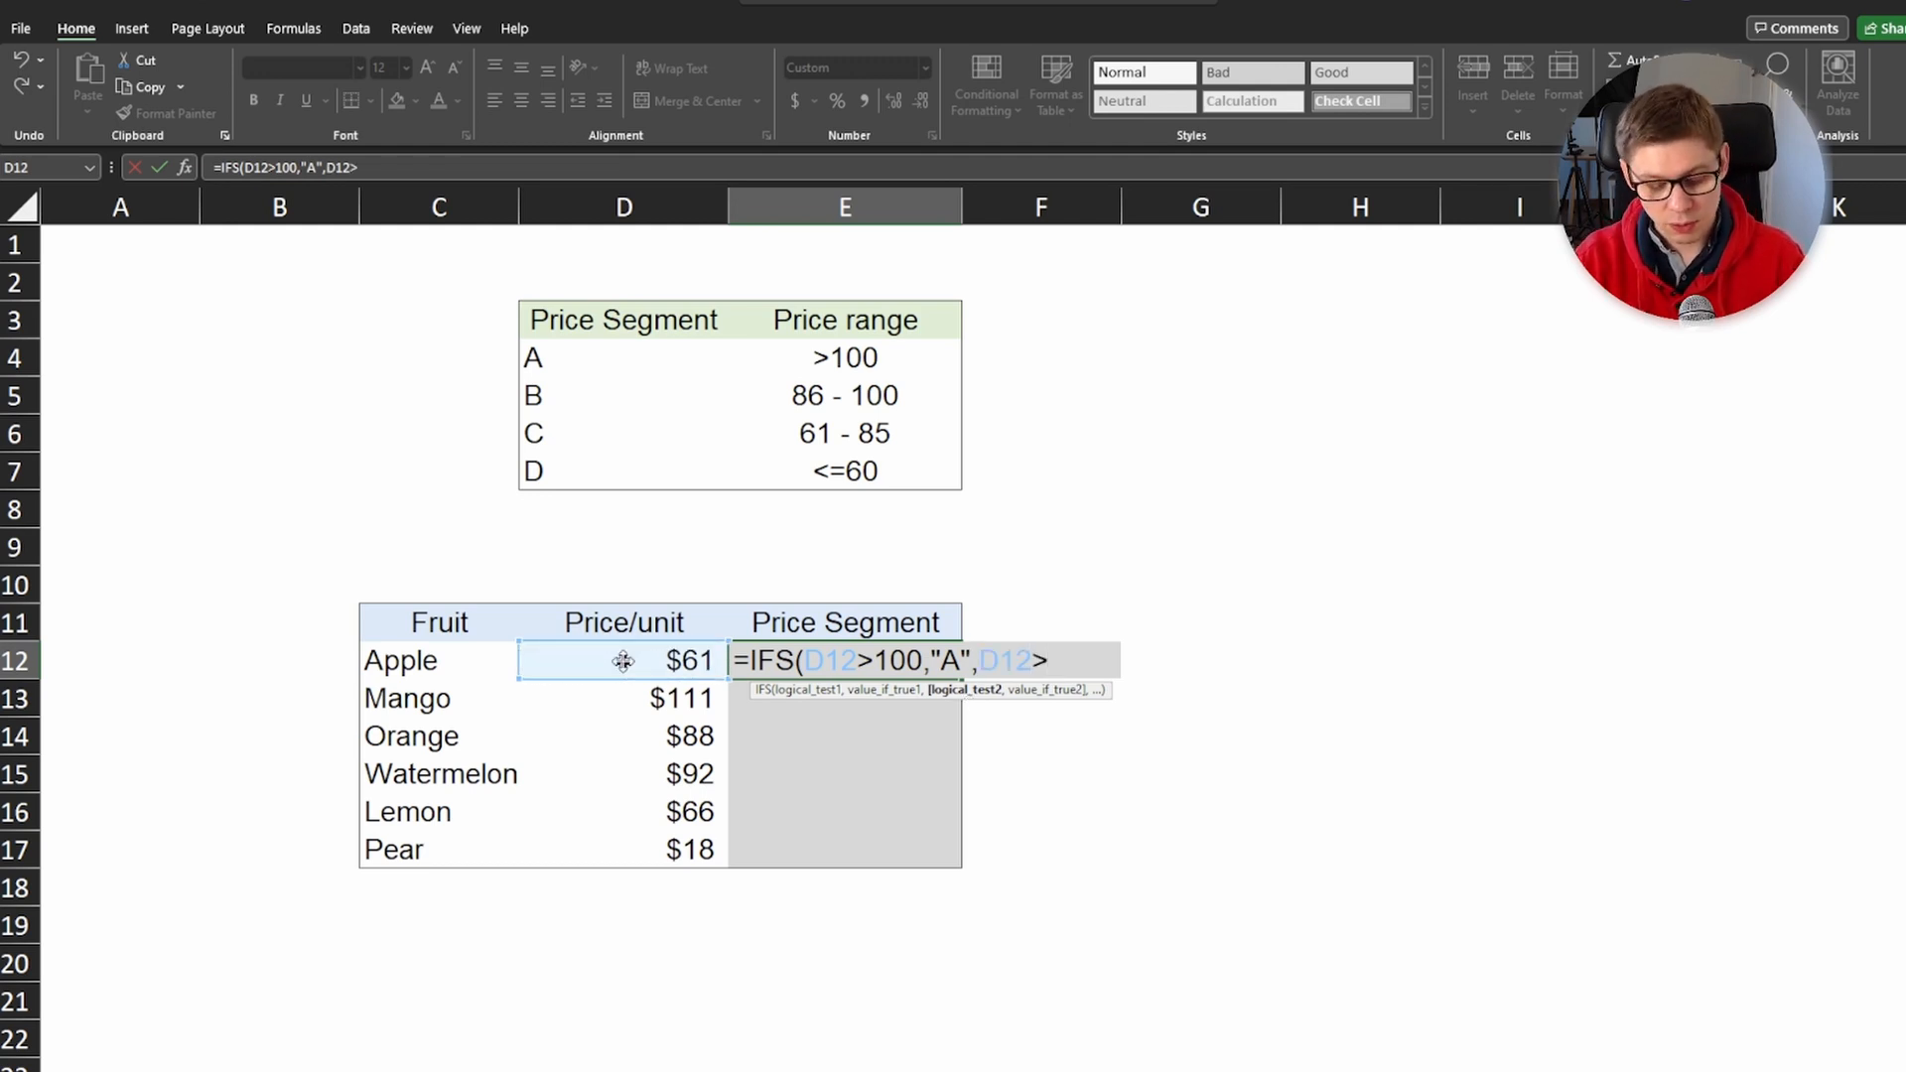
type(",")
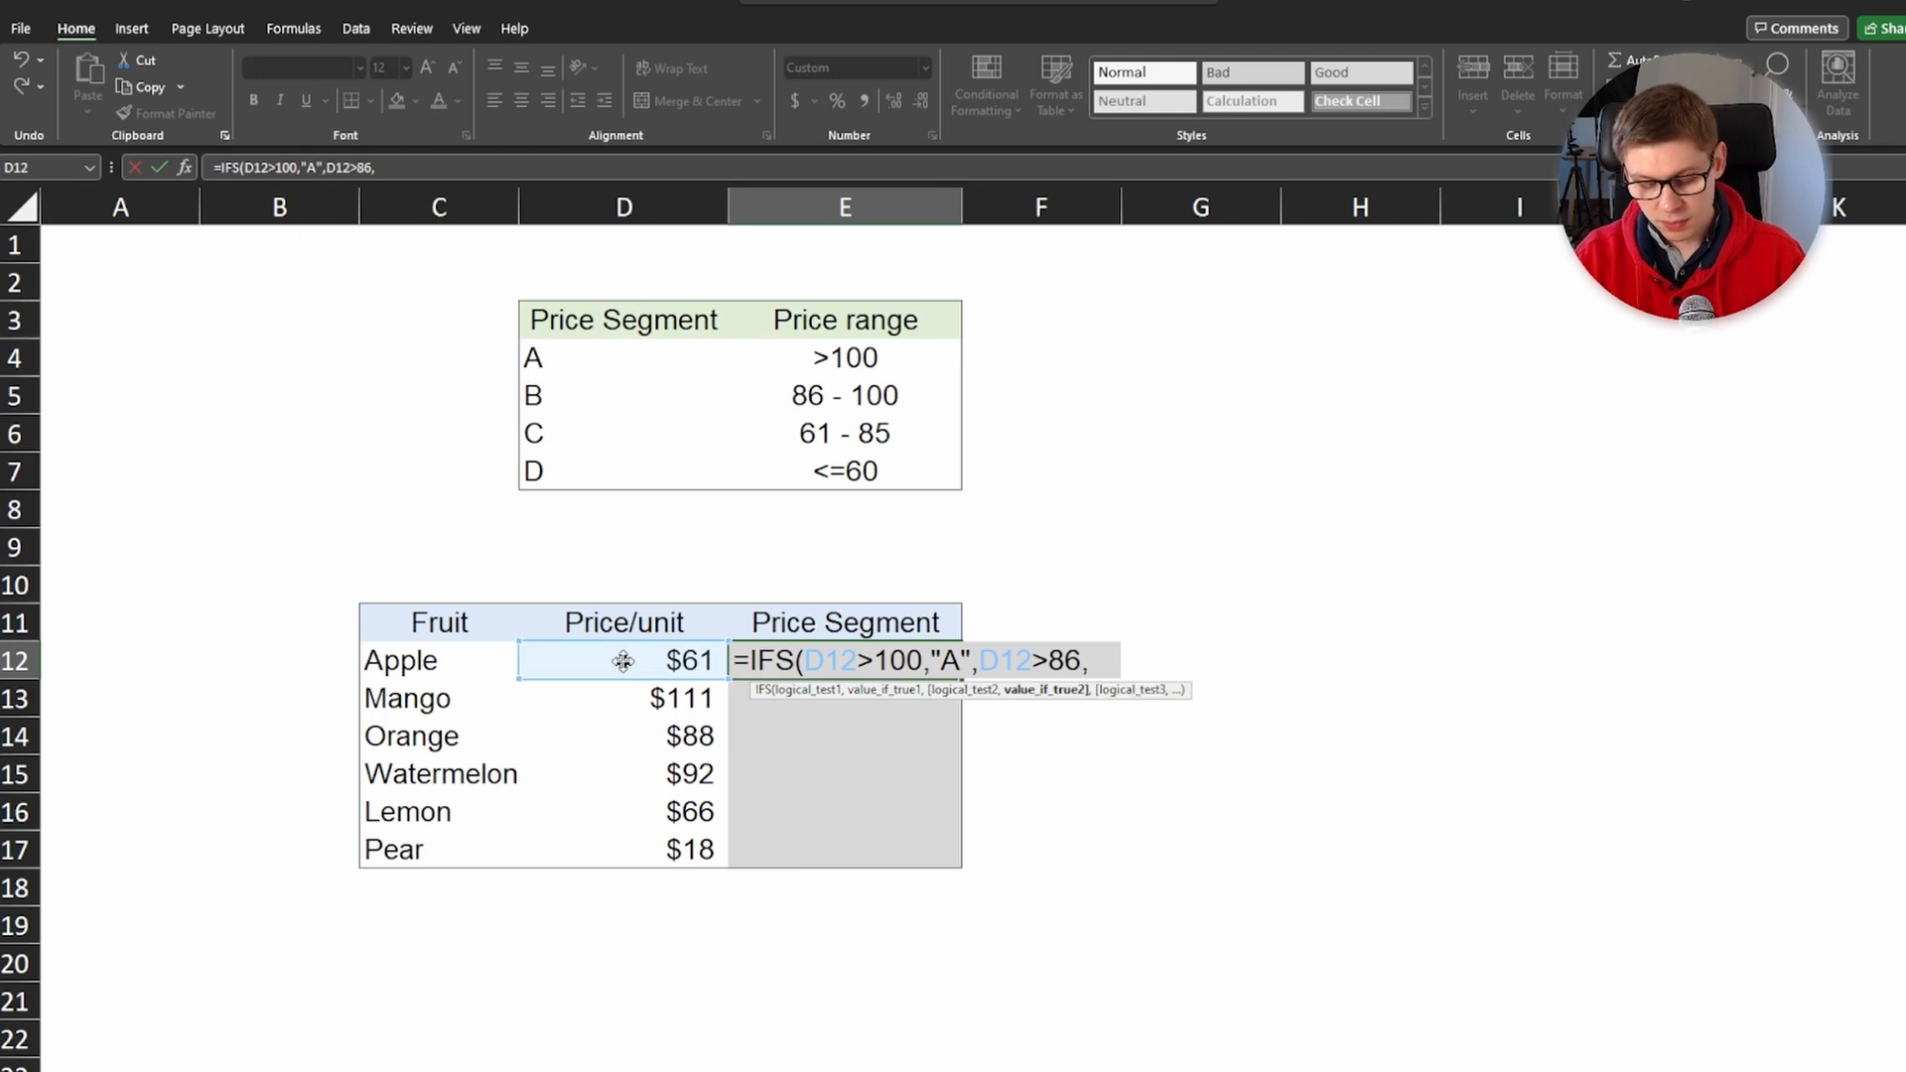
type("\"B\",")
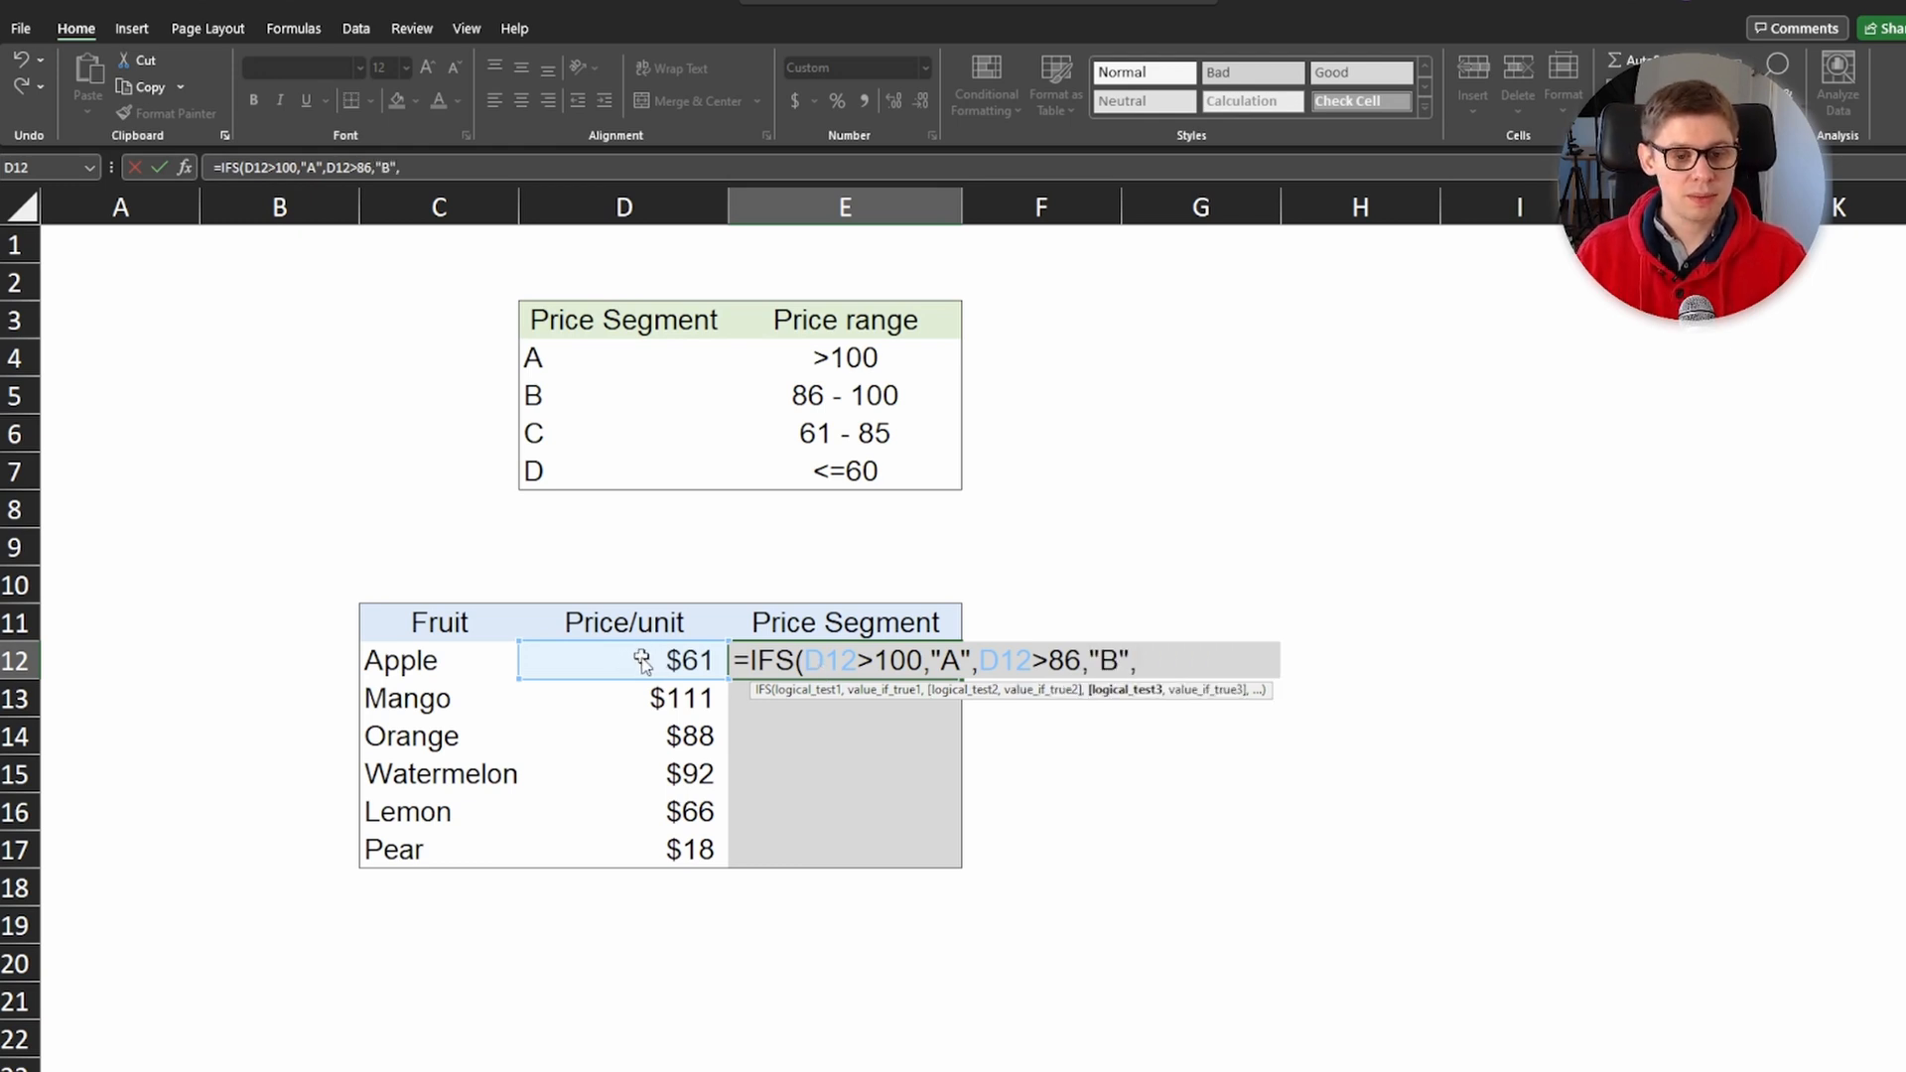
Step: Add a third condition to the E12 IFS formula, returning "C" when D12>61, and enter 1 as the fourth test
left_click(648, 661)
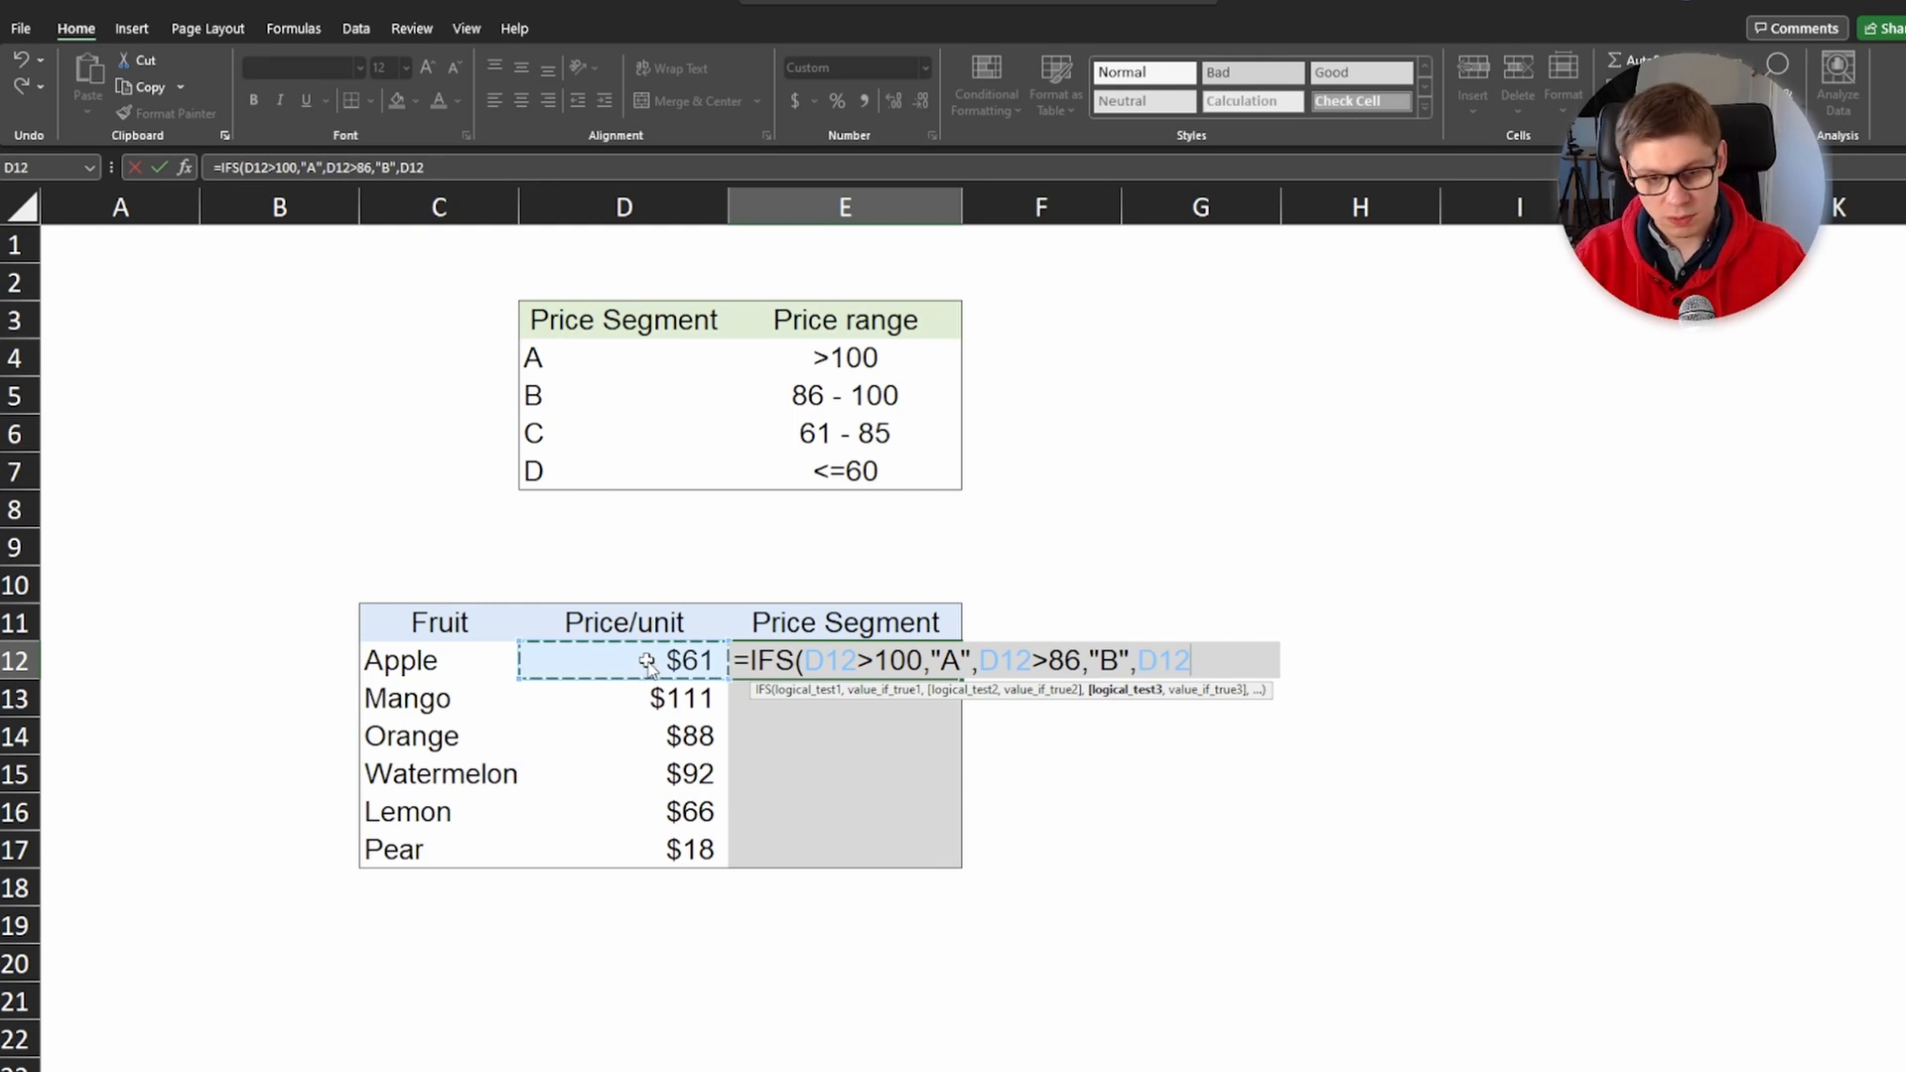
type(">")
type("61,")
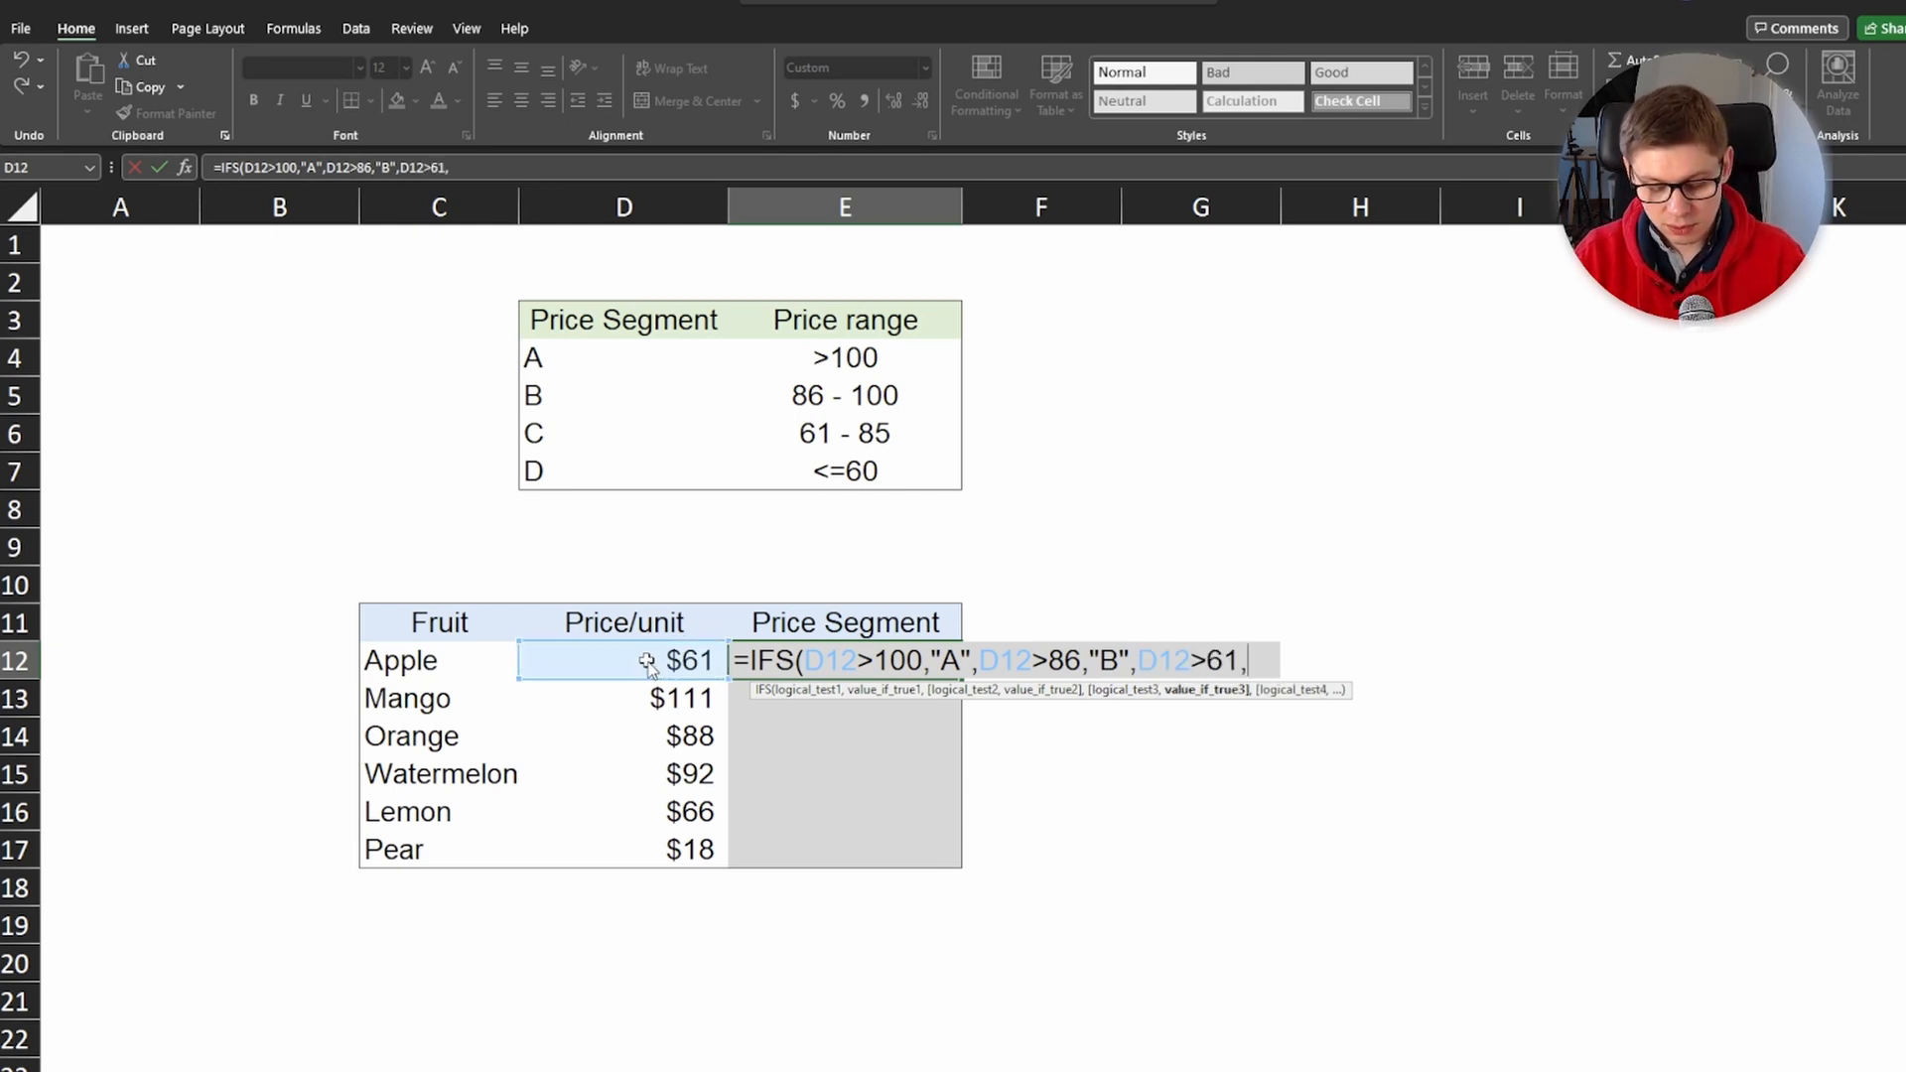
type("\"C\",1")
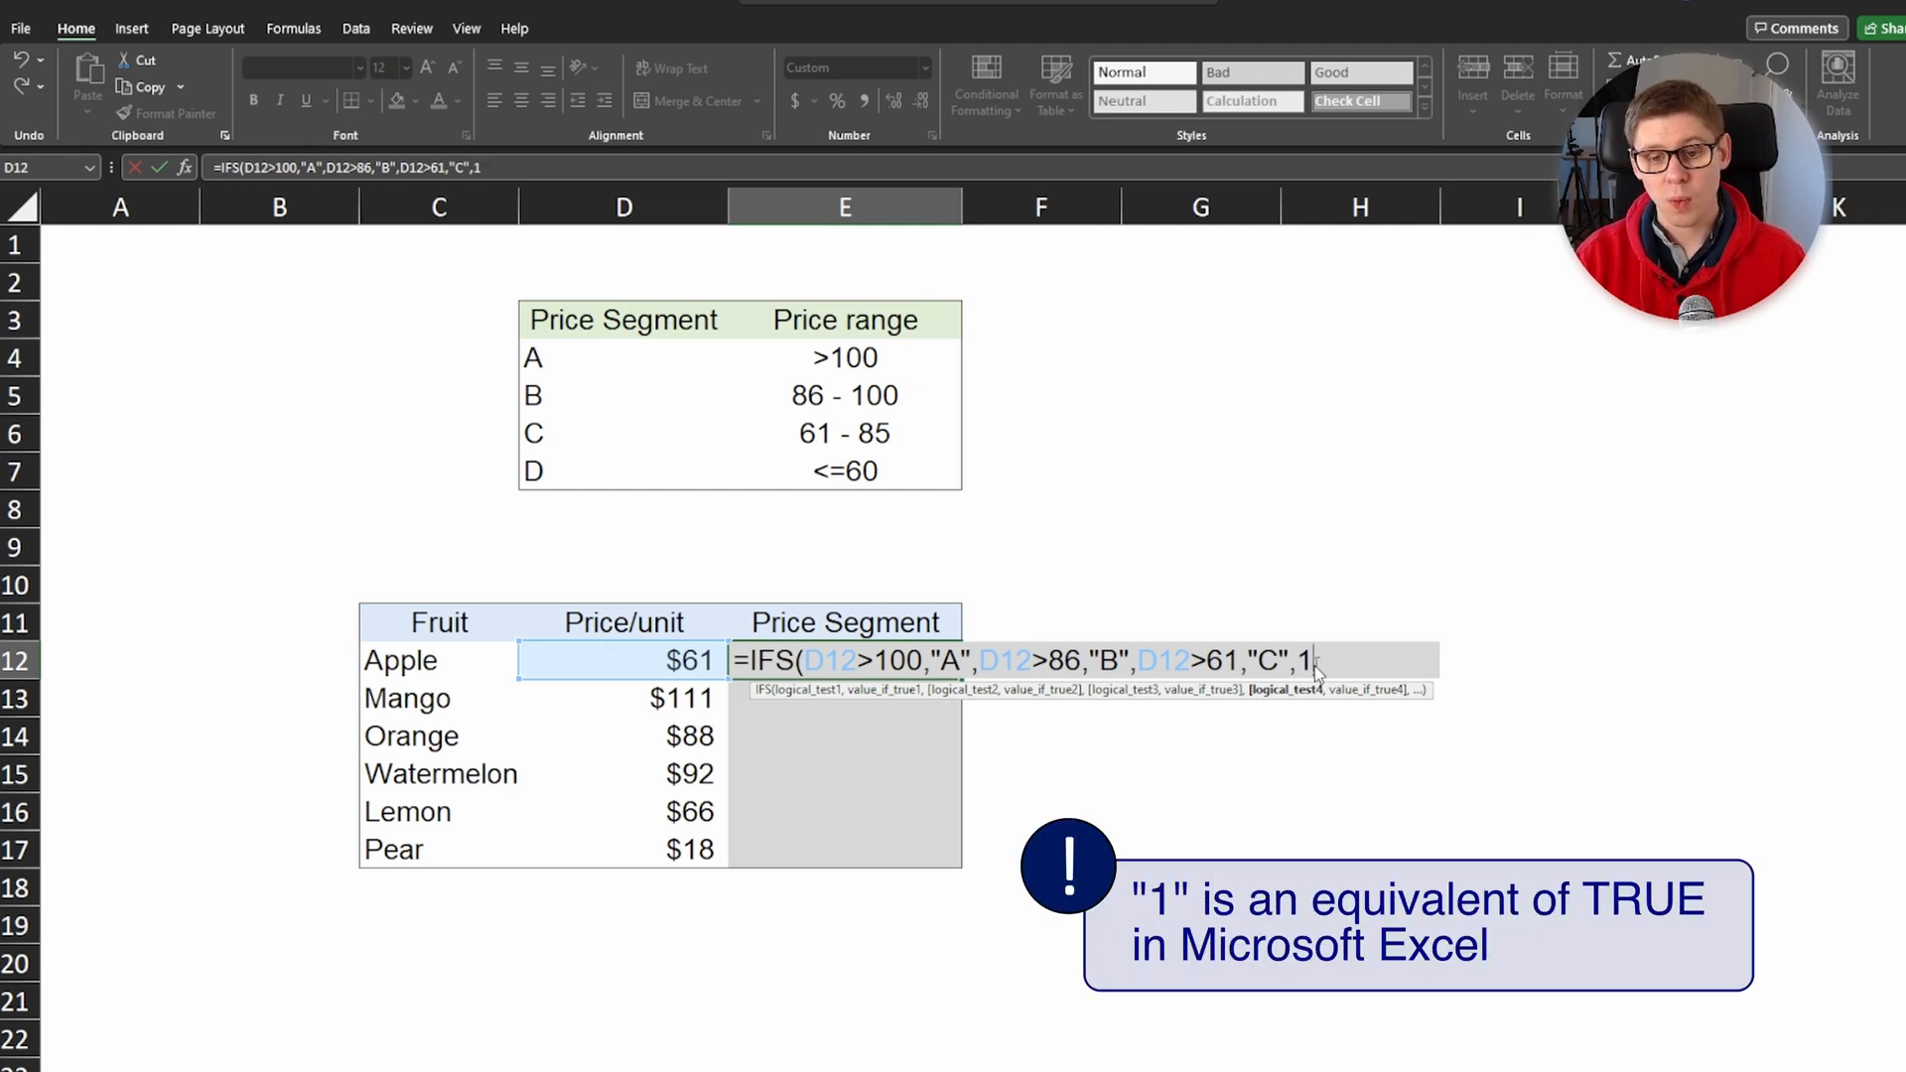
Step: Finish the E12 IFS formula with "D" as the fourth result and fill it down to E17
type(",")
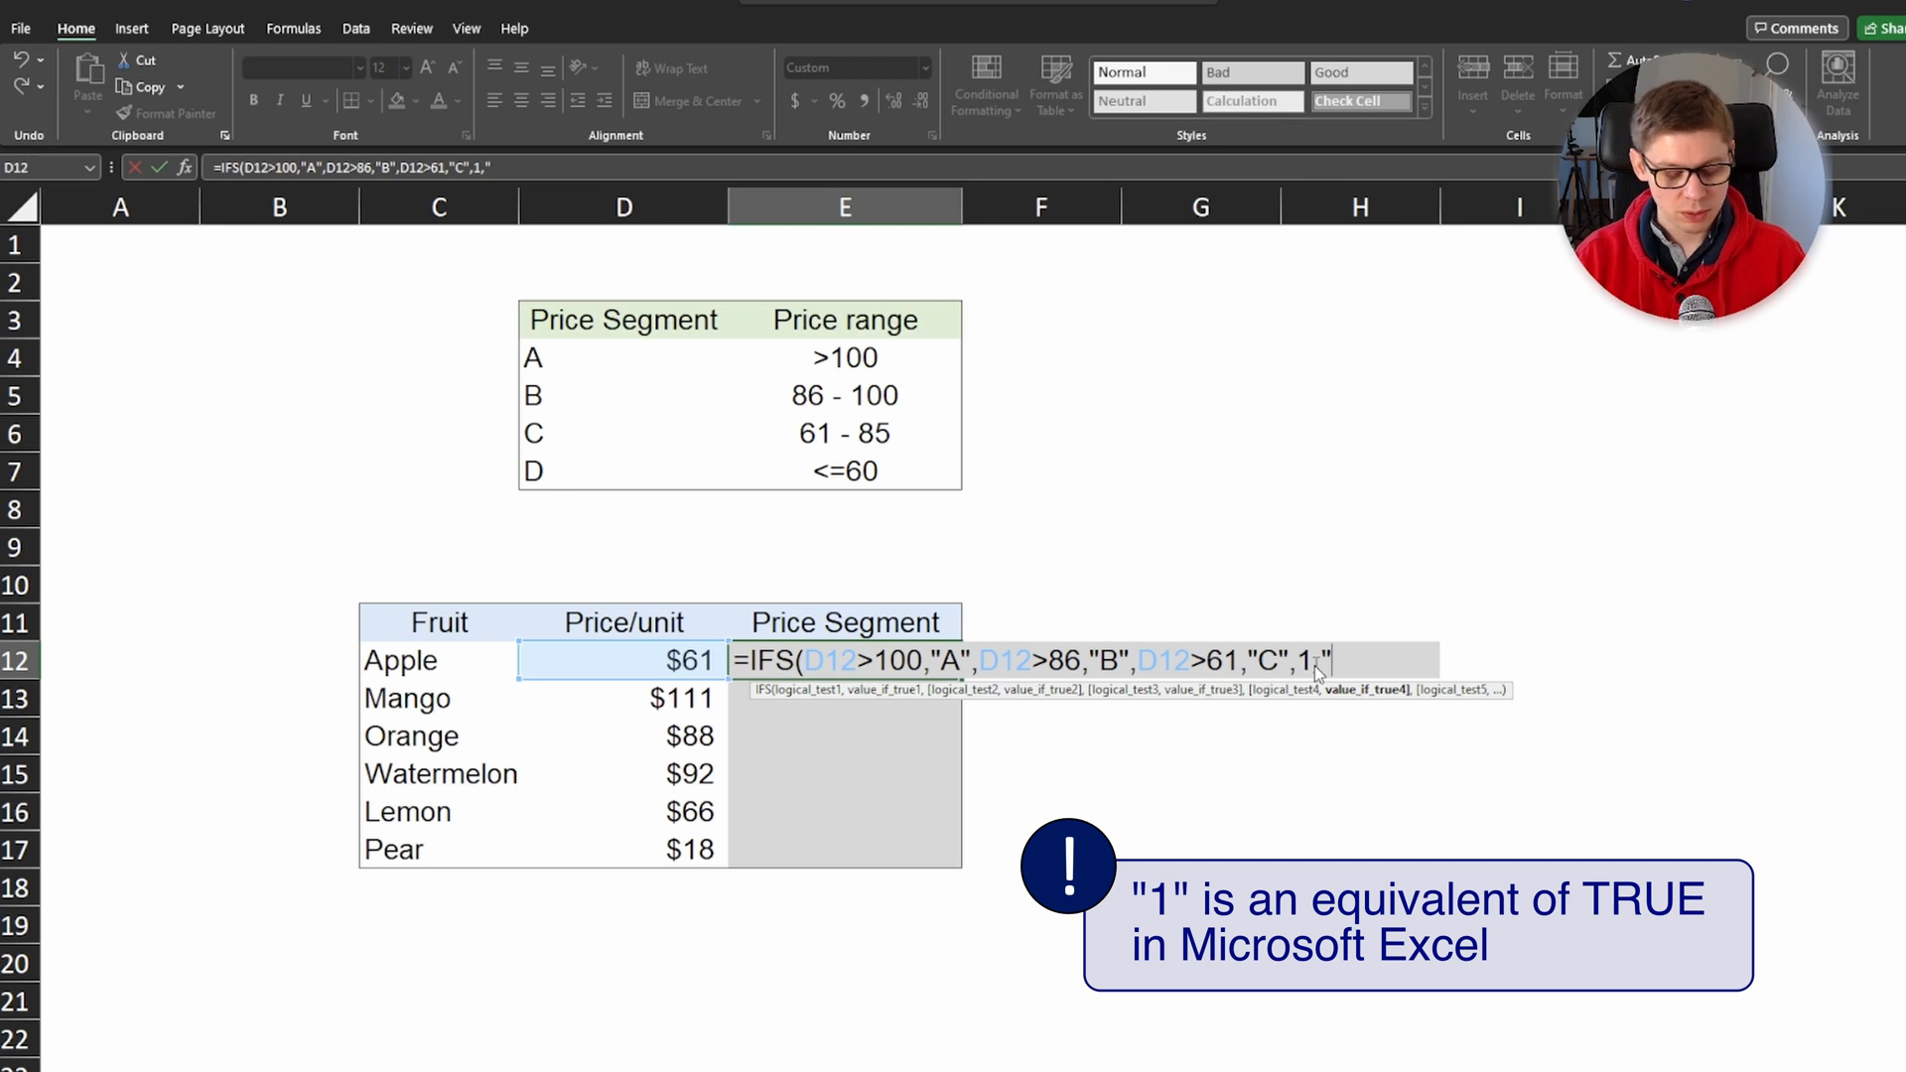
type("\"D\")")
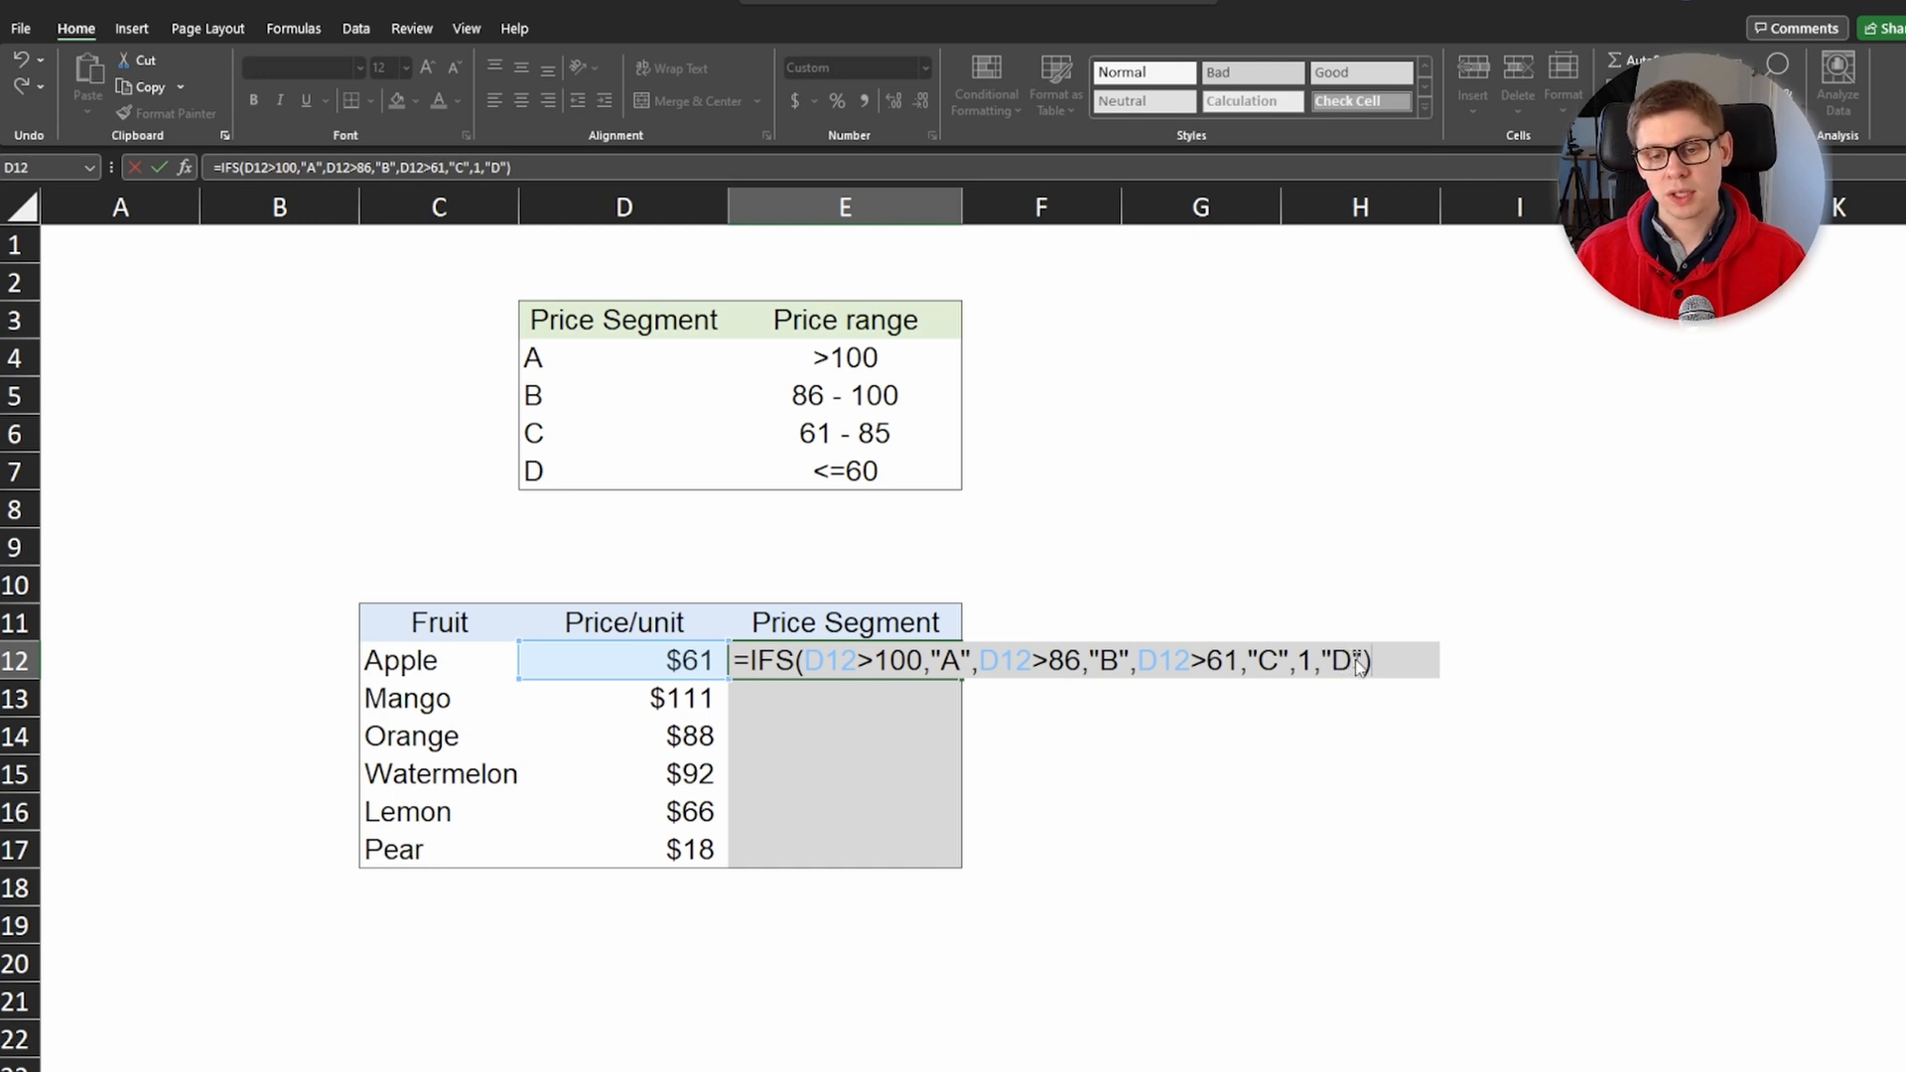
key("Return")
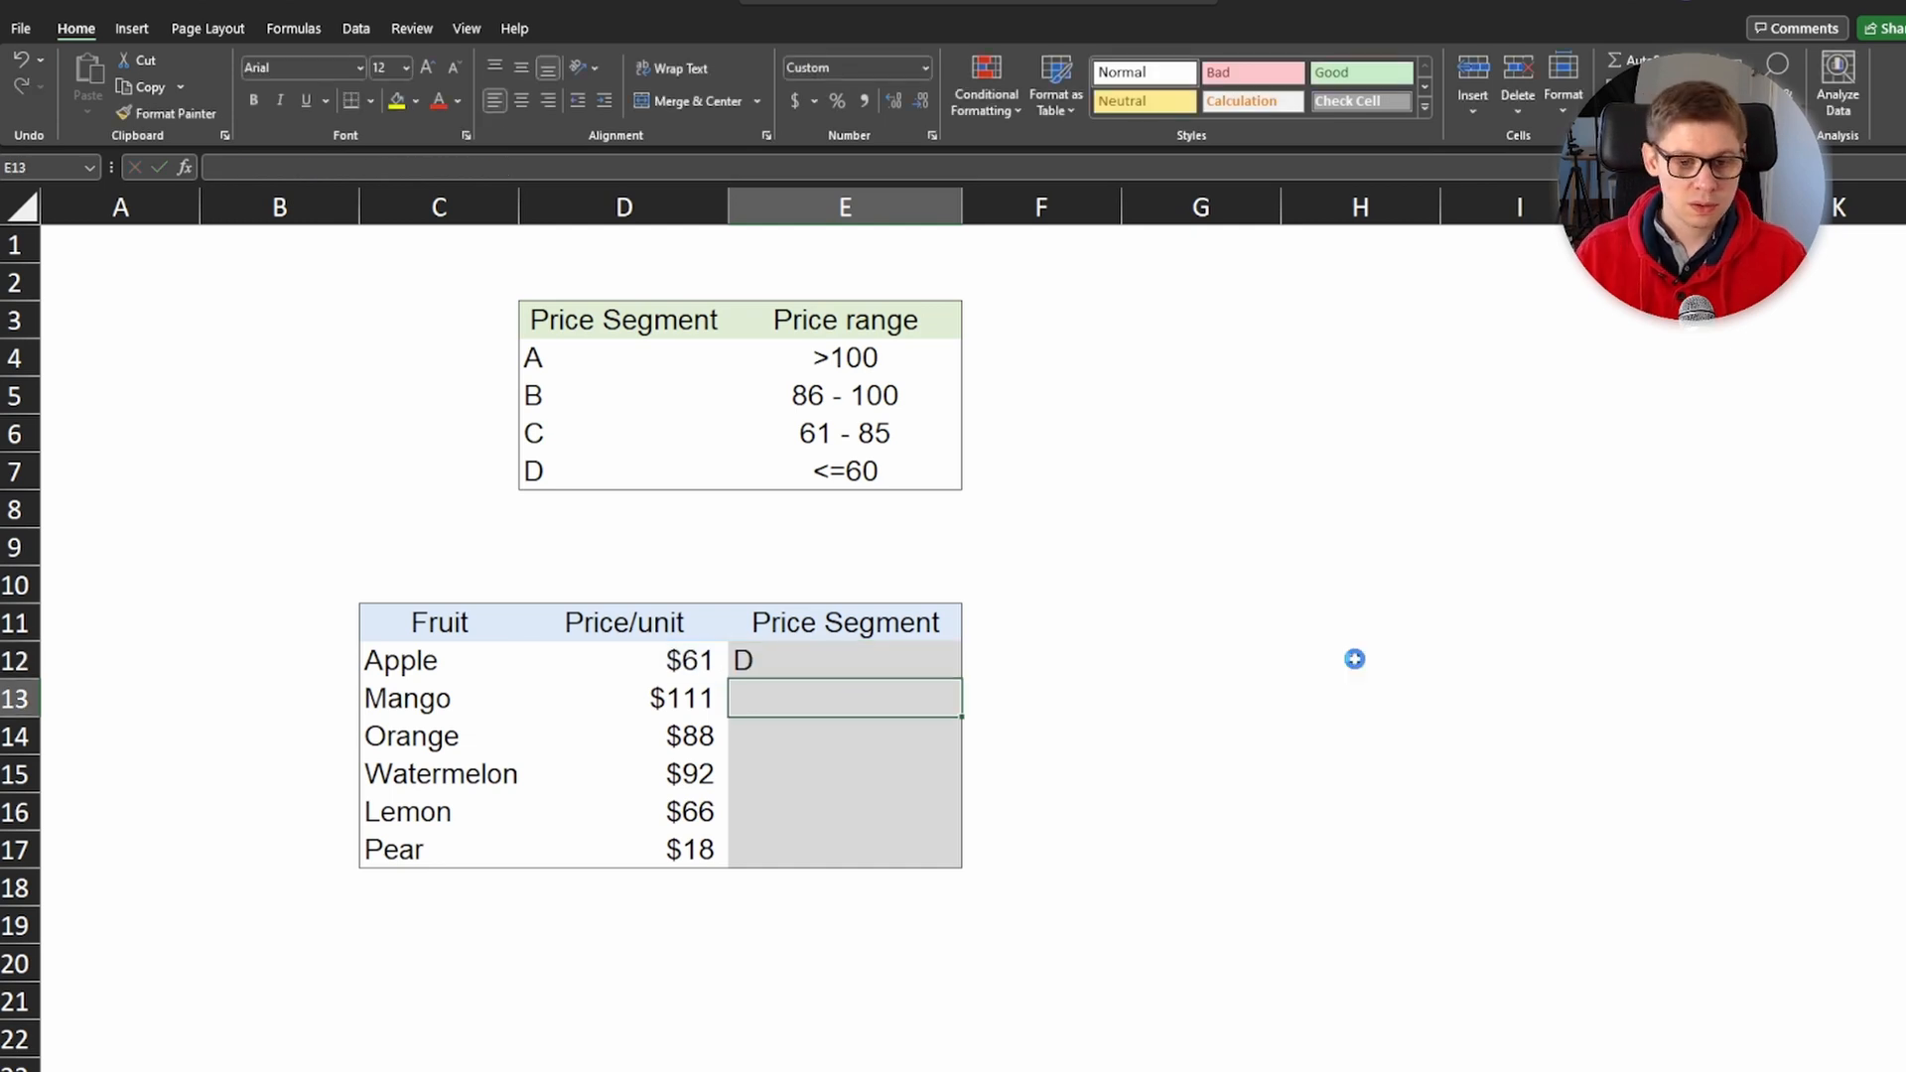
left_click(858, 670)
double_click(960, 679)
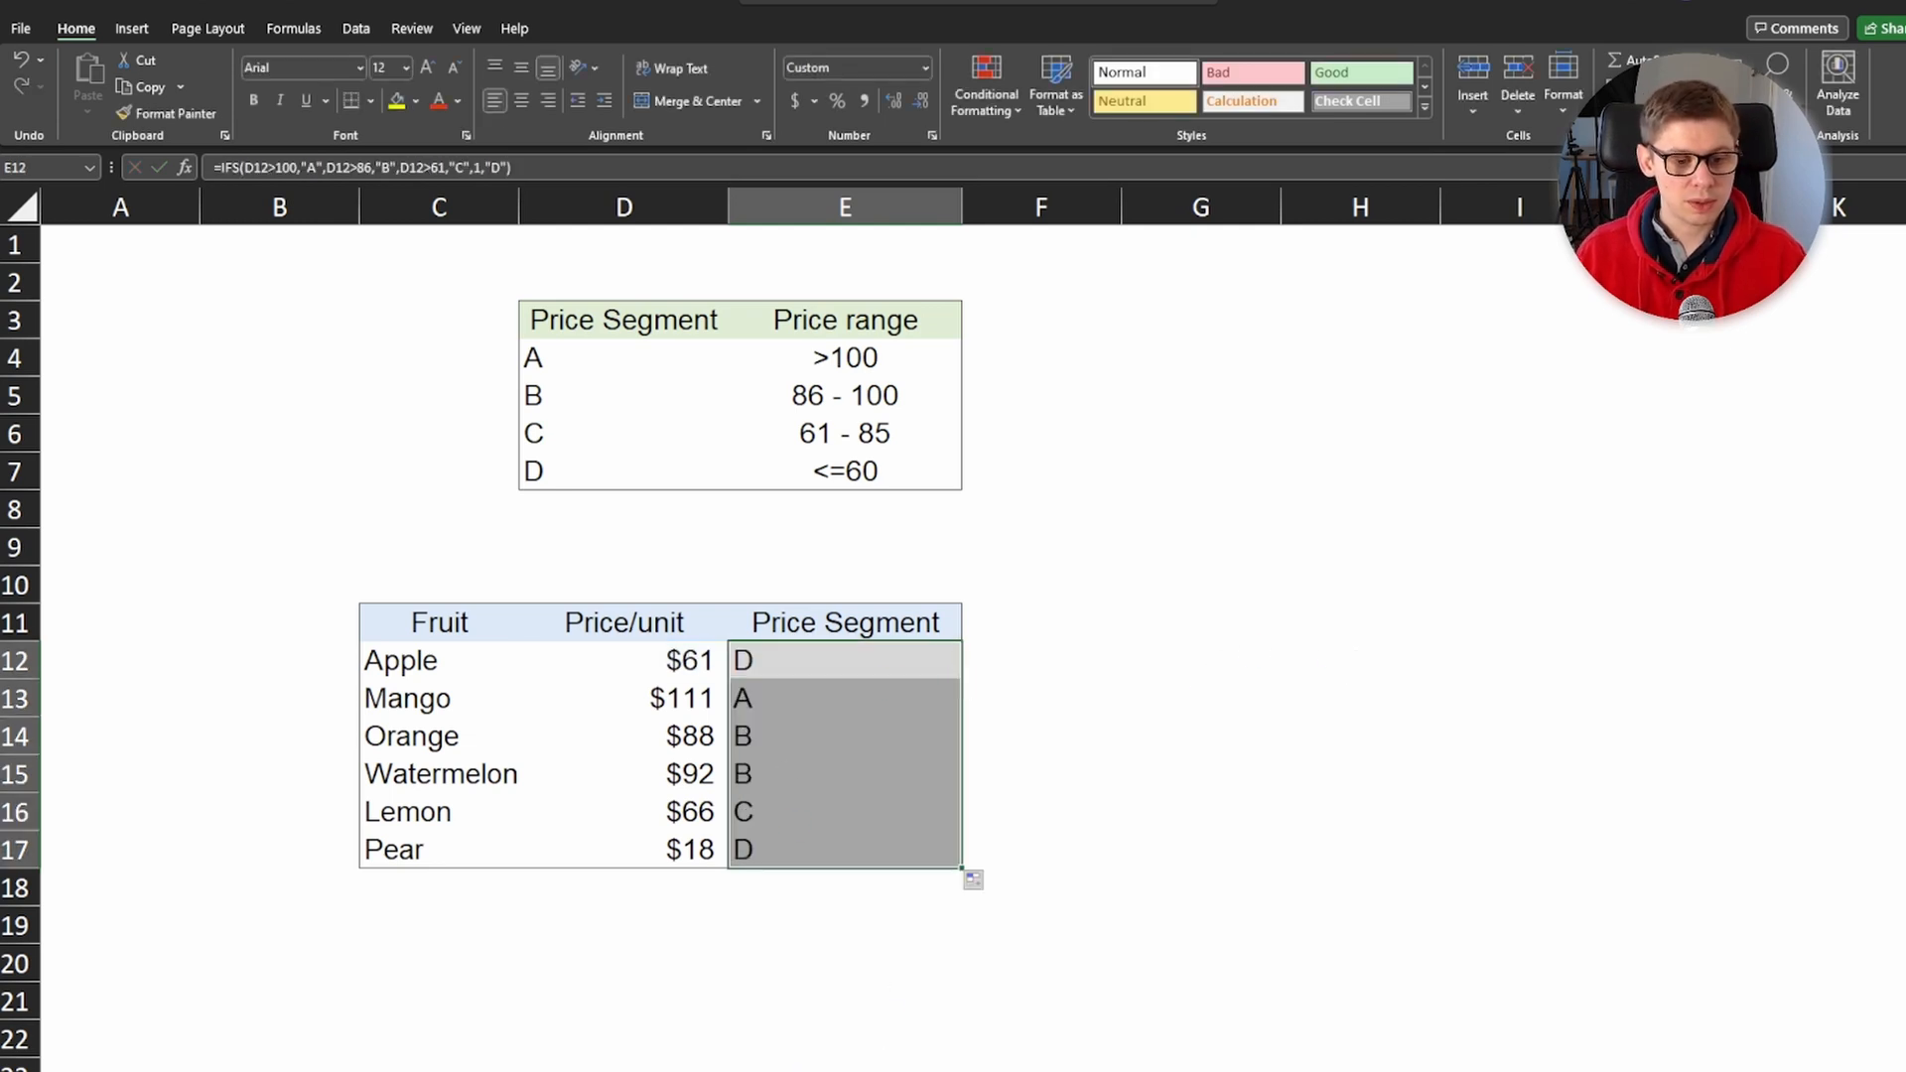
double_click(890, 663)
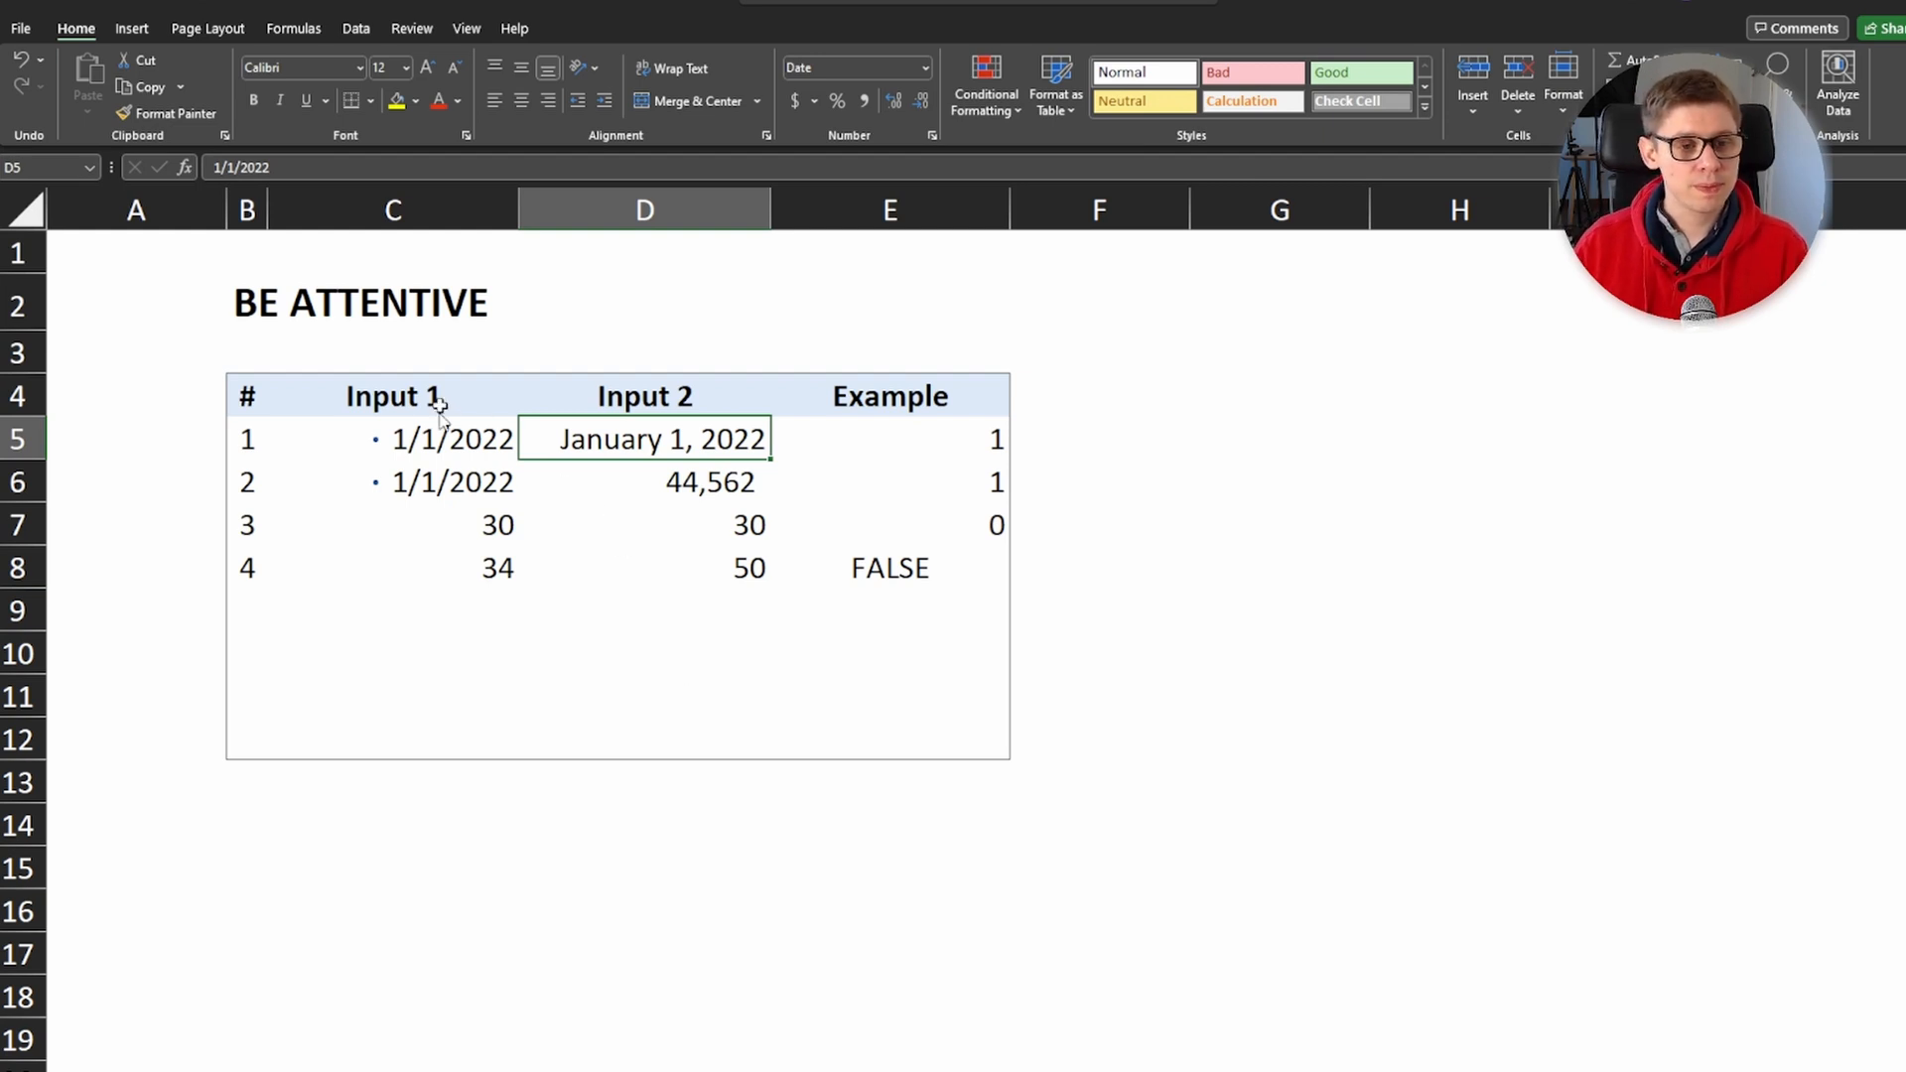
Step: Compare the two date formats in C5 and D5 and examine the IF formula in E5
left_click(403, 443)
key("Right")
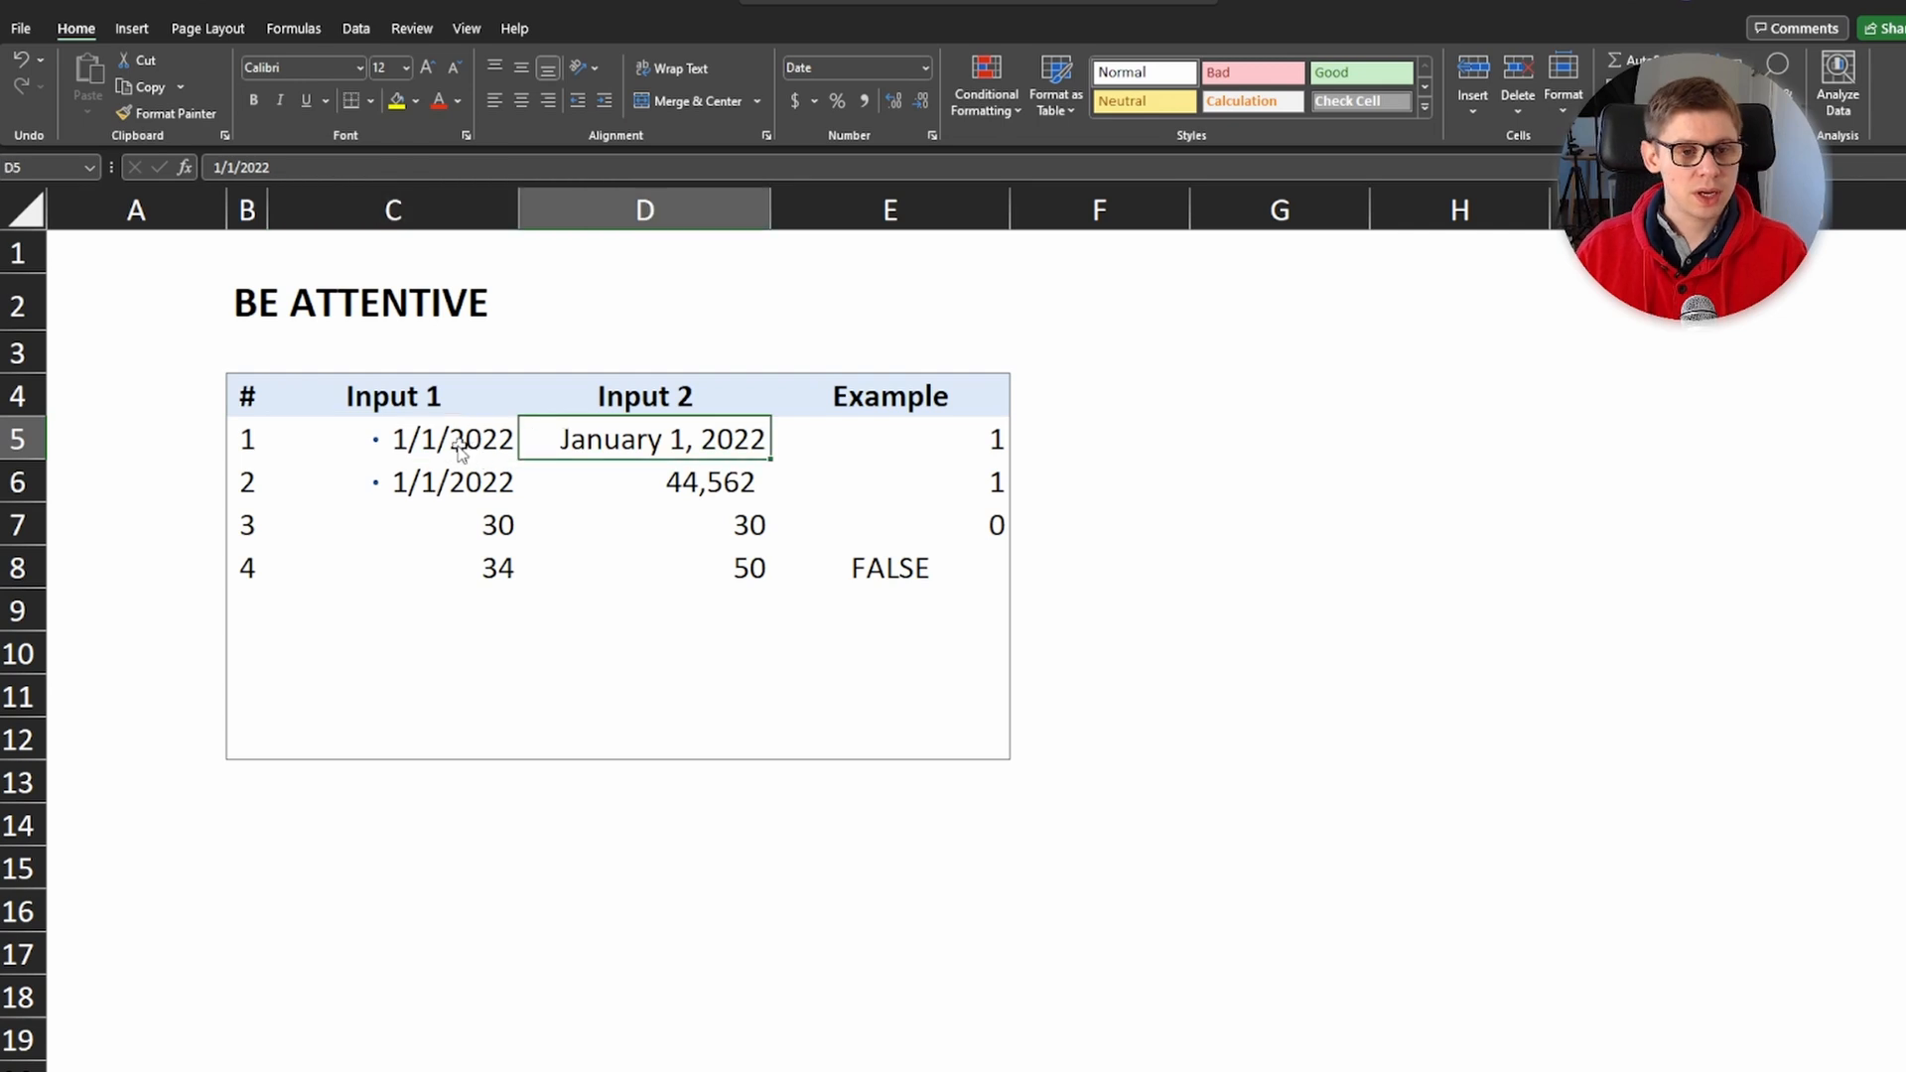
left_click_drag(464, 443, 600, 457)
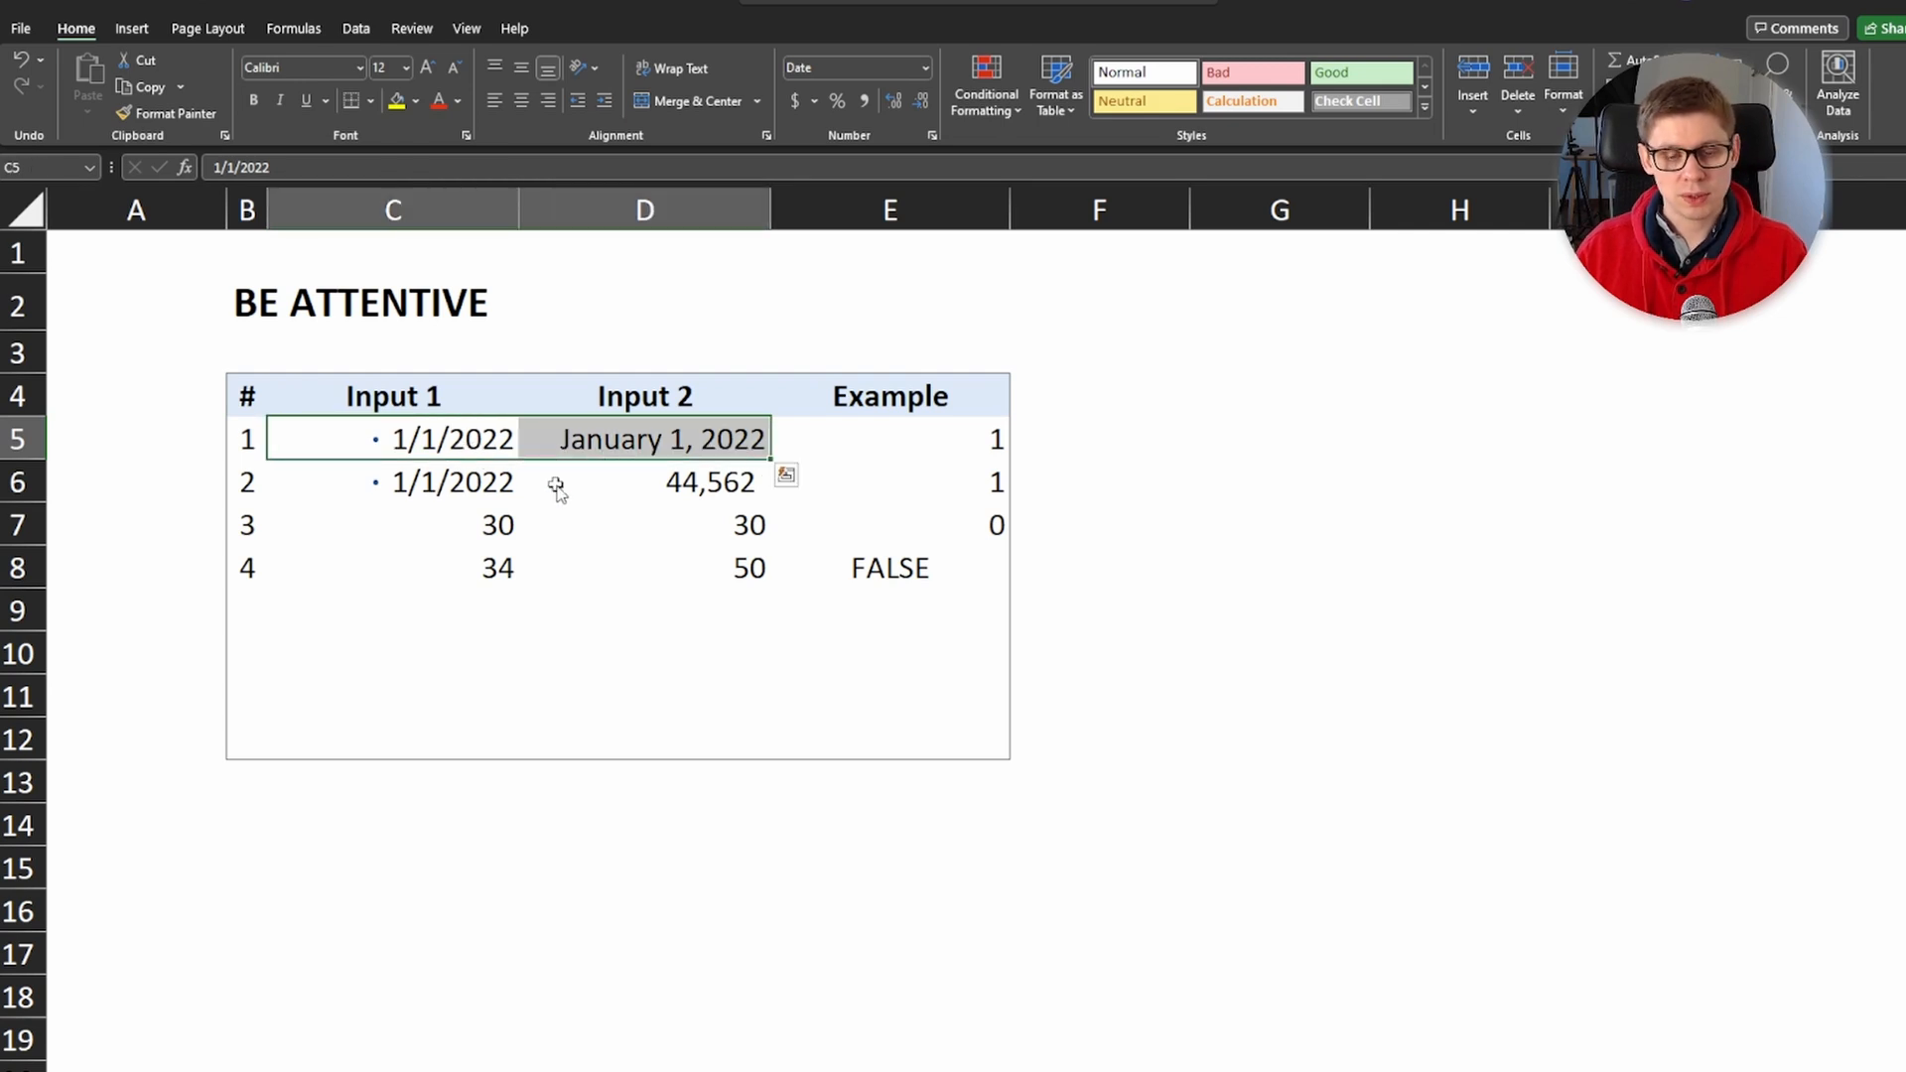
double_click(928, 447)
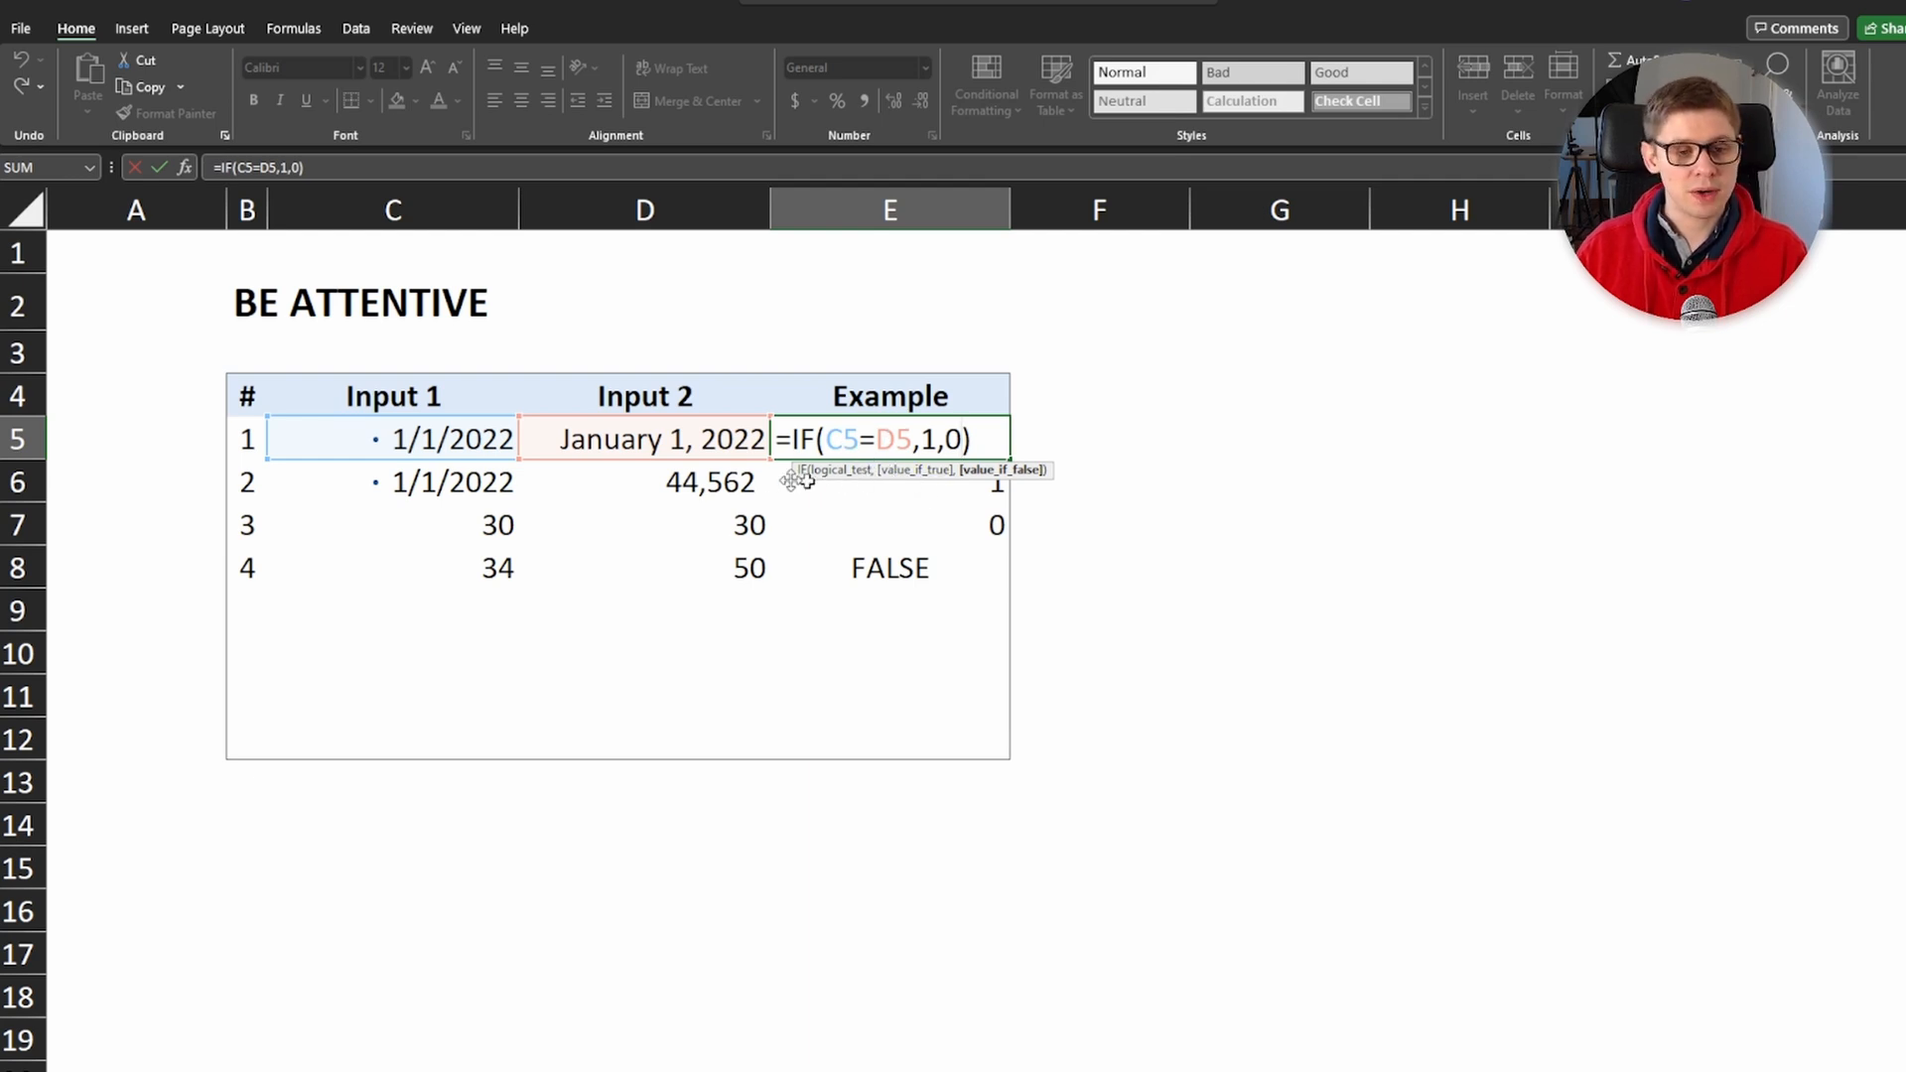
Step: Compare the date in C6 with the number in D6 and examine the IF formula in E6
left_click(482, 483)
left_click(637, 492)
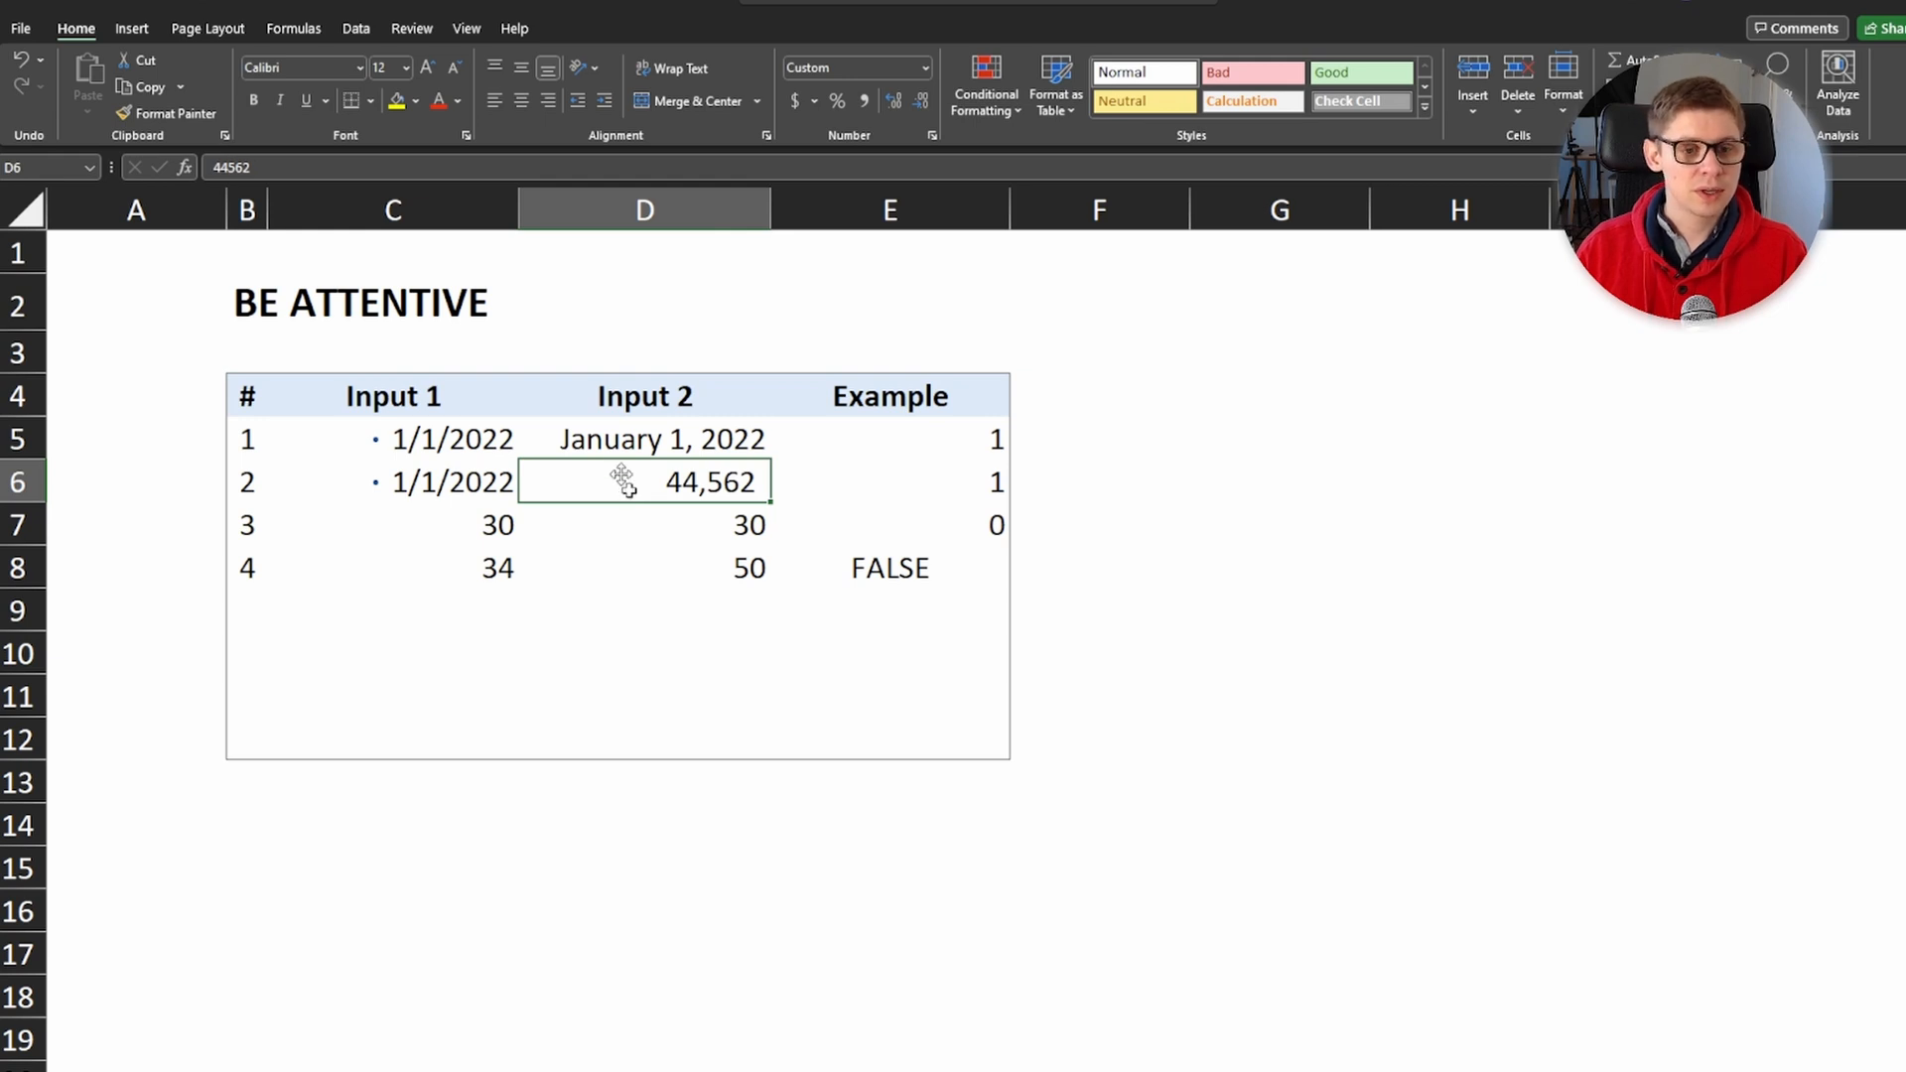
left_click(625, 429)
left_click(622, 479)
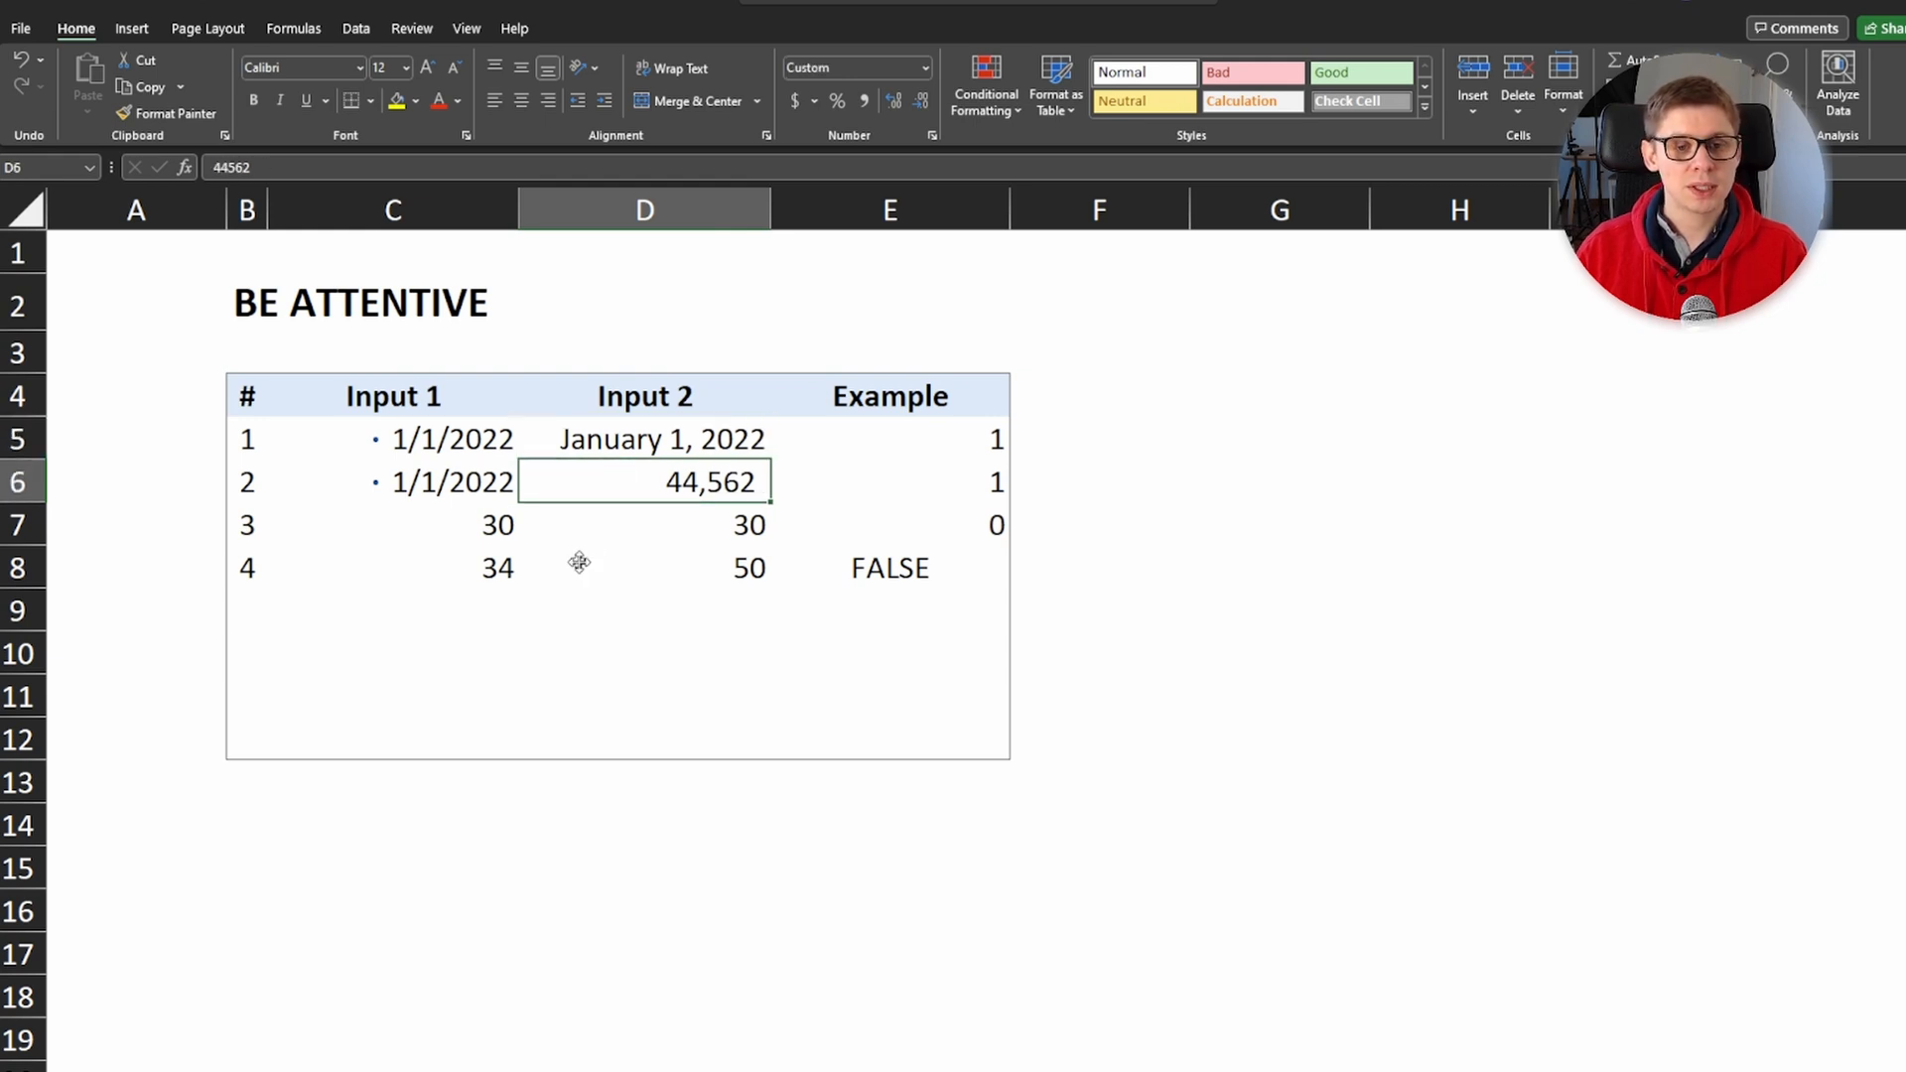
left_click_drag(447, 486, 600, 490)
left_click(467, 490)
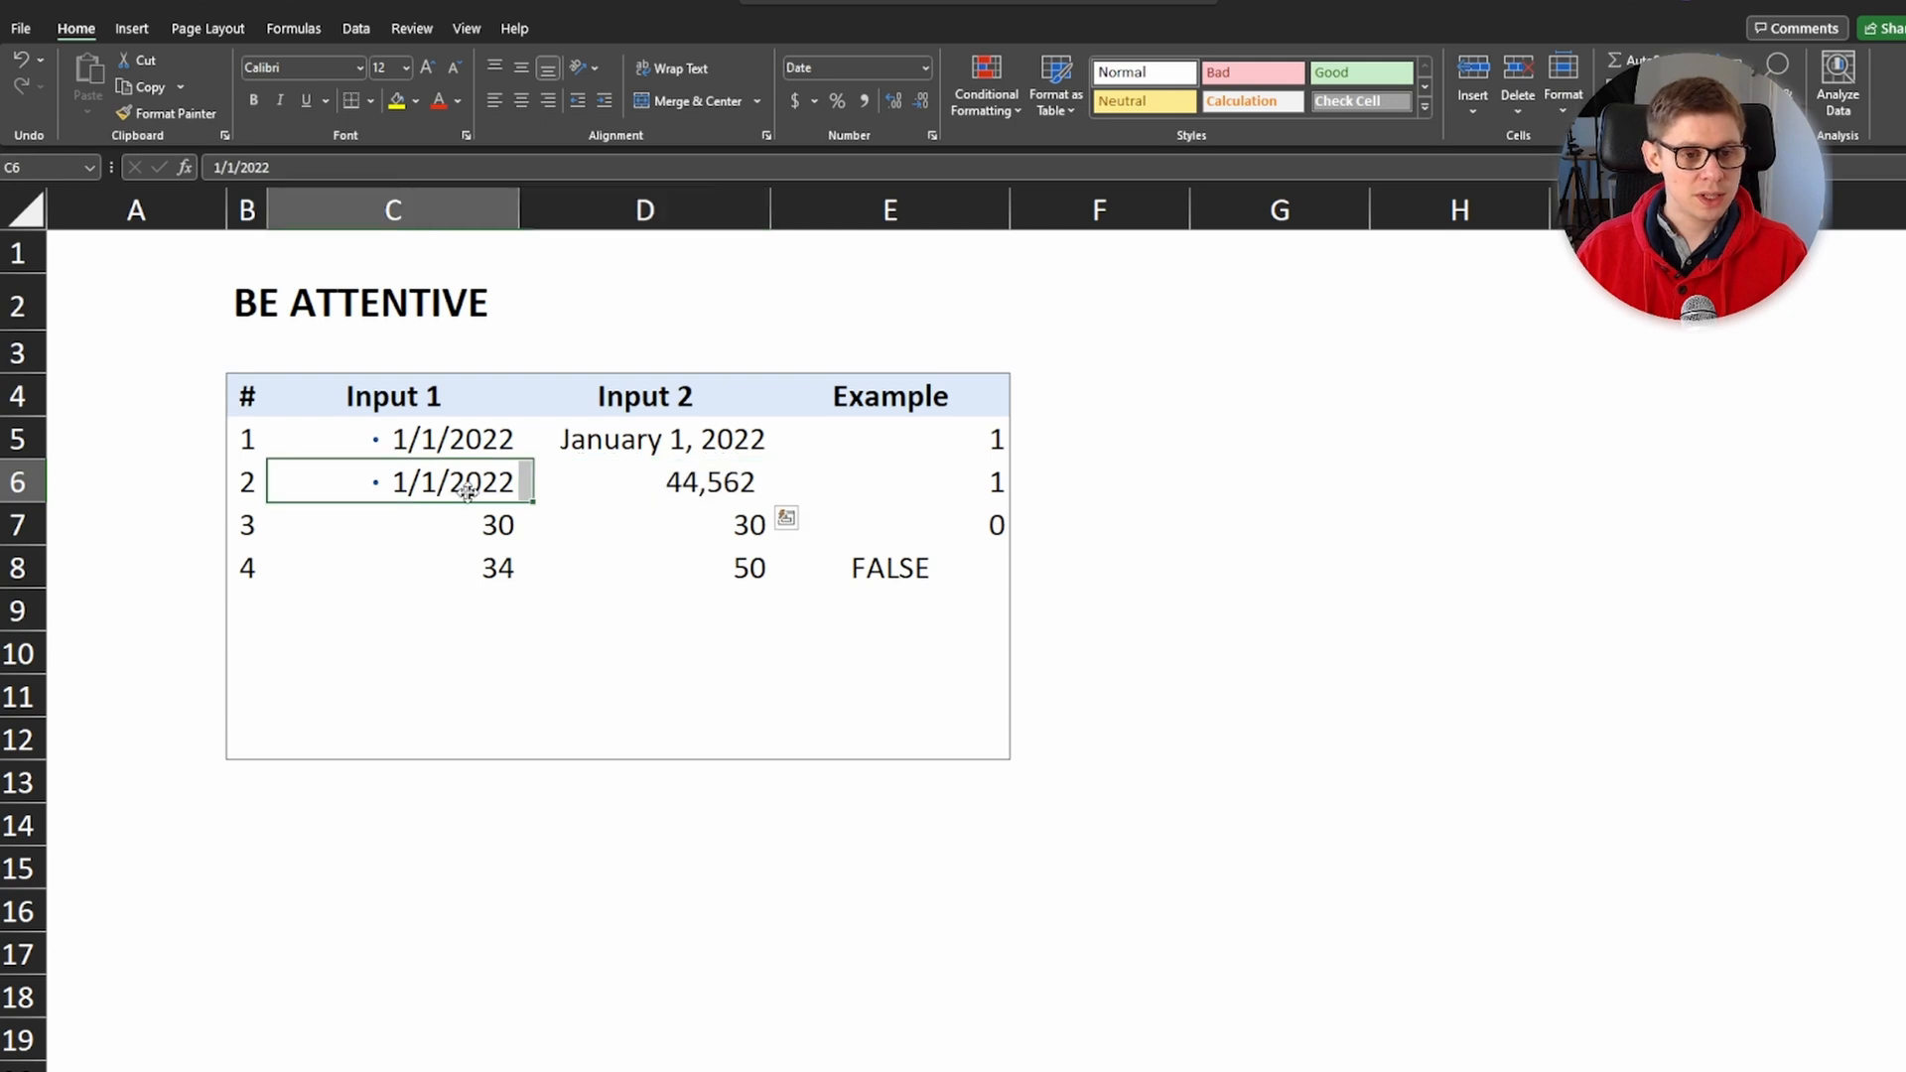
left_click(641, 485)
double_click(894, 495)
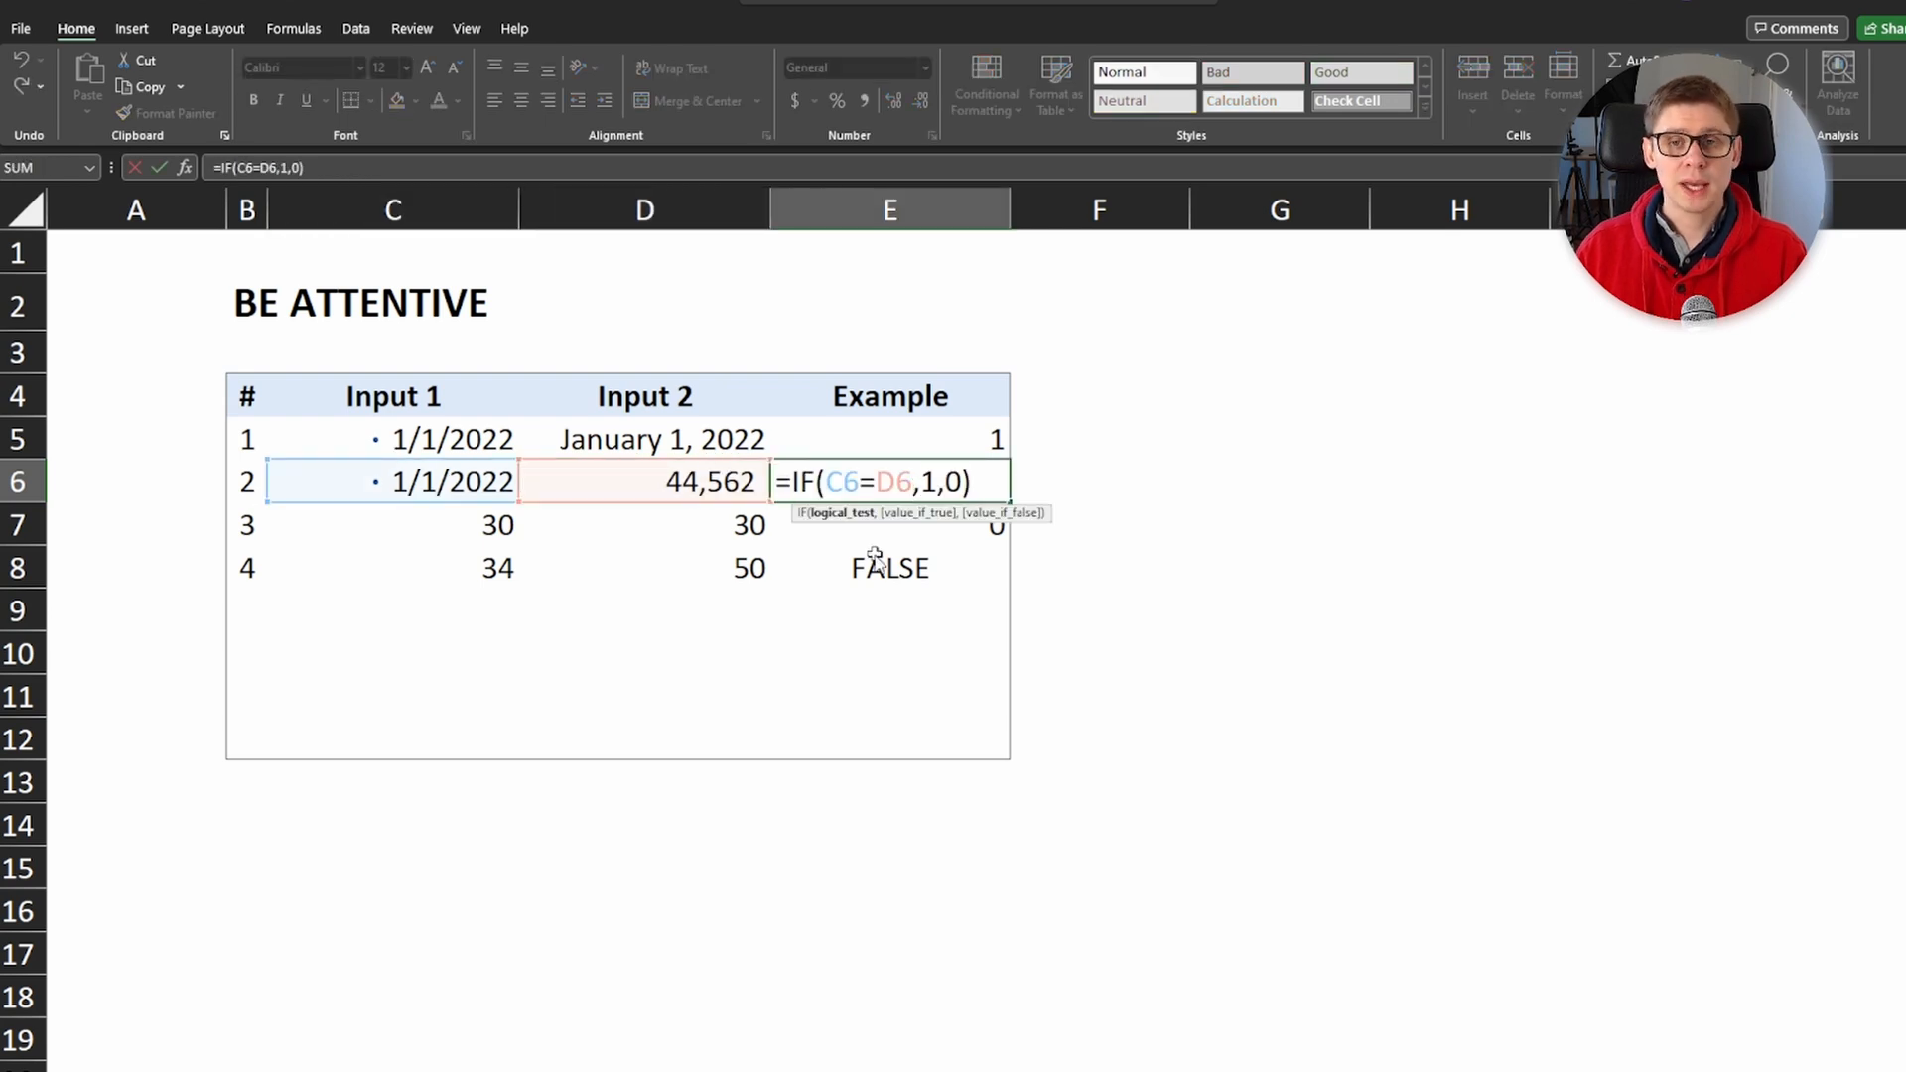
Step: Compare the inputs in C7 and D7, and examine the formulas behind D7 and E7
left_click_drag(502, 526, 583, 541)
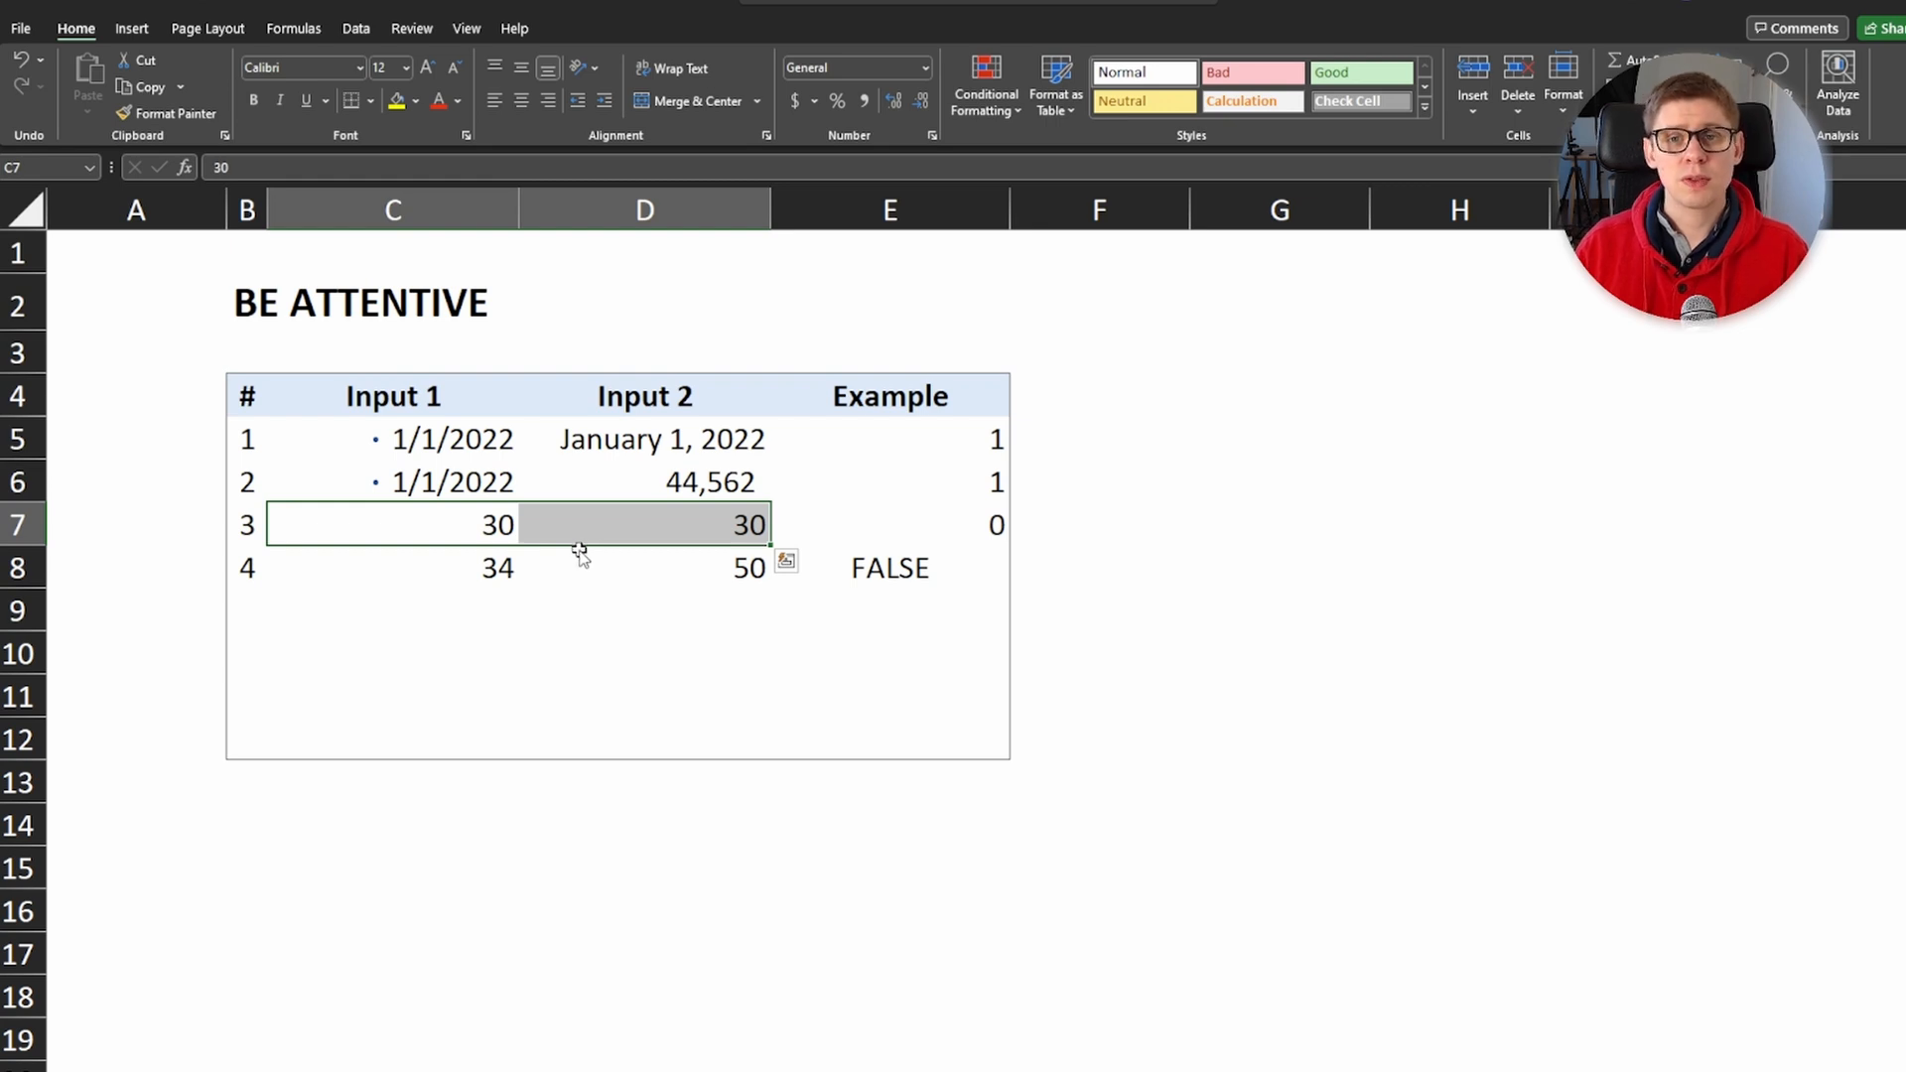
left_click(455, 533)
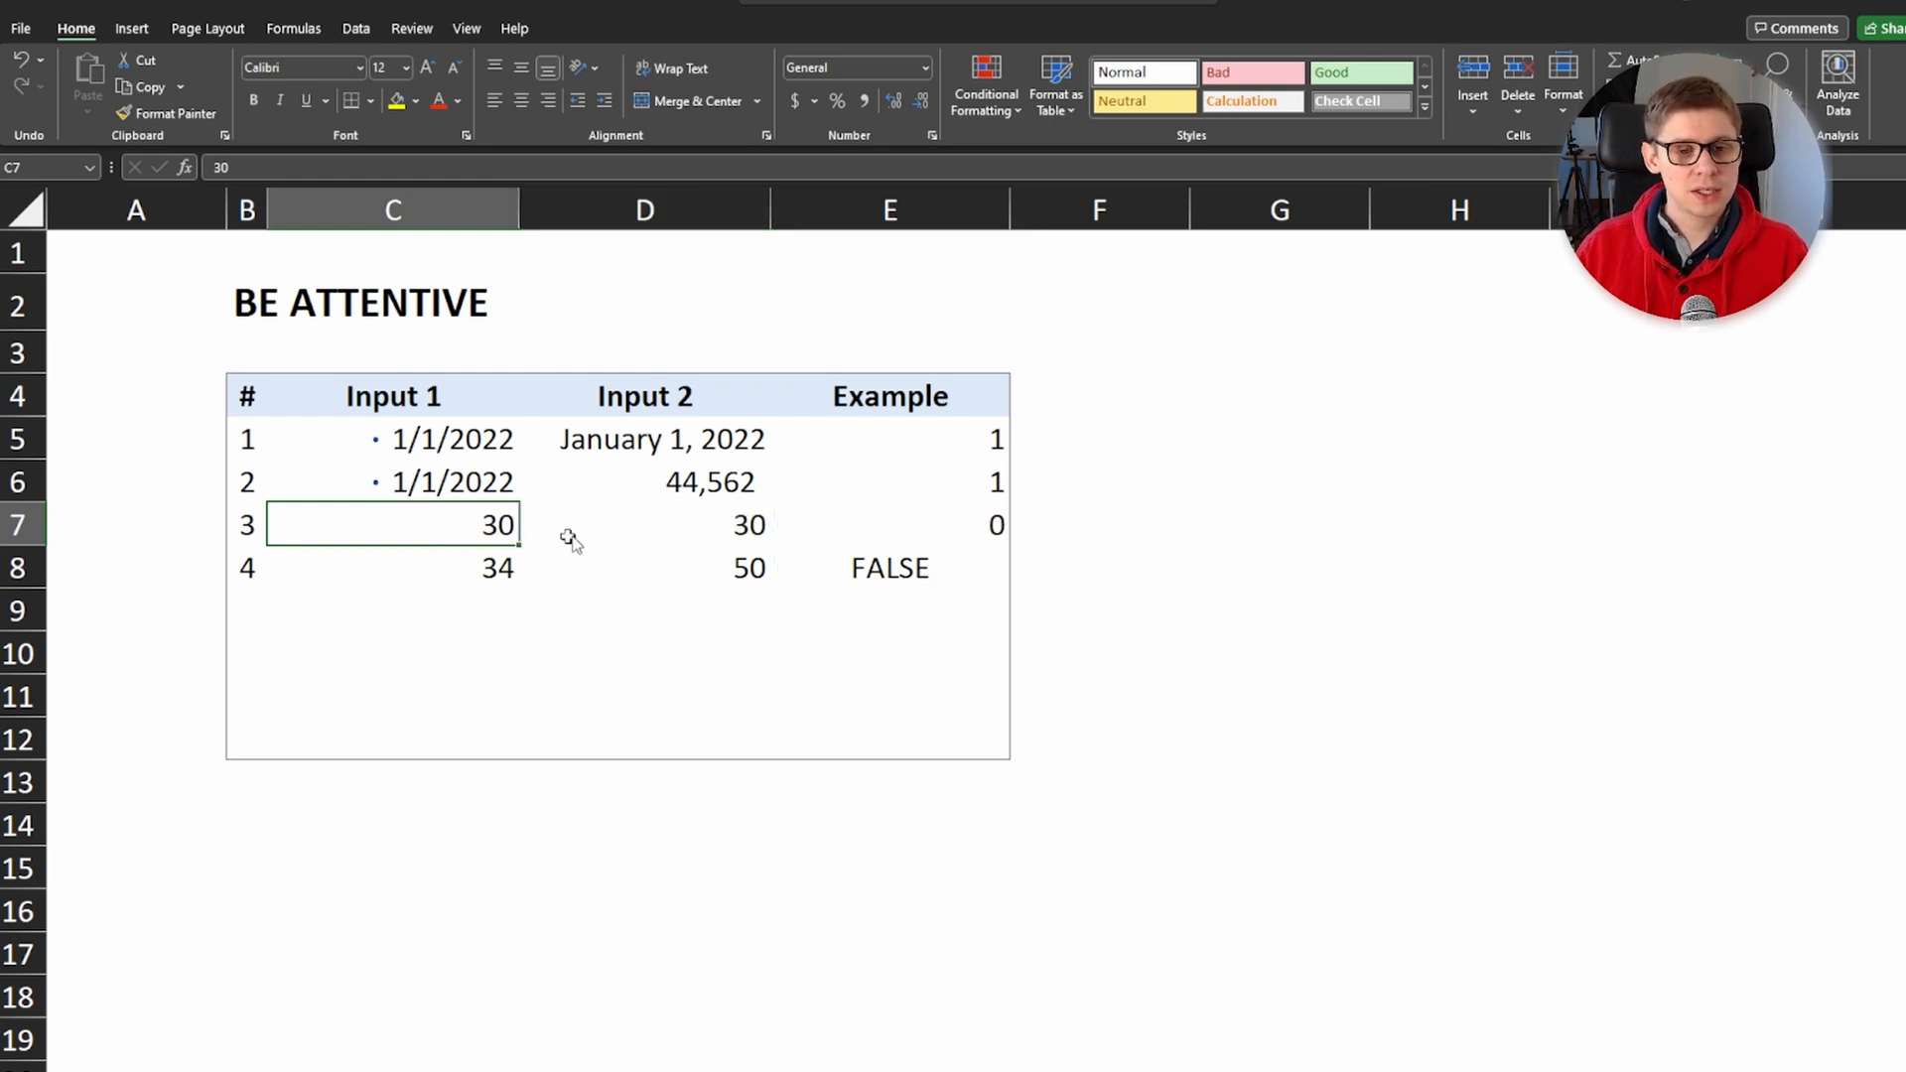
left_click(600, 531)
left_click(422, 534)
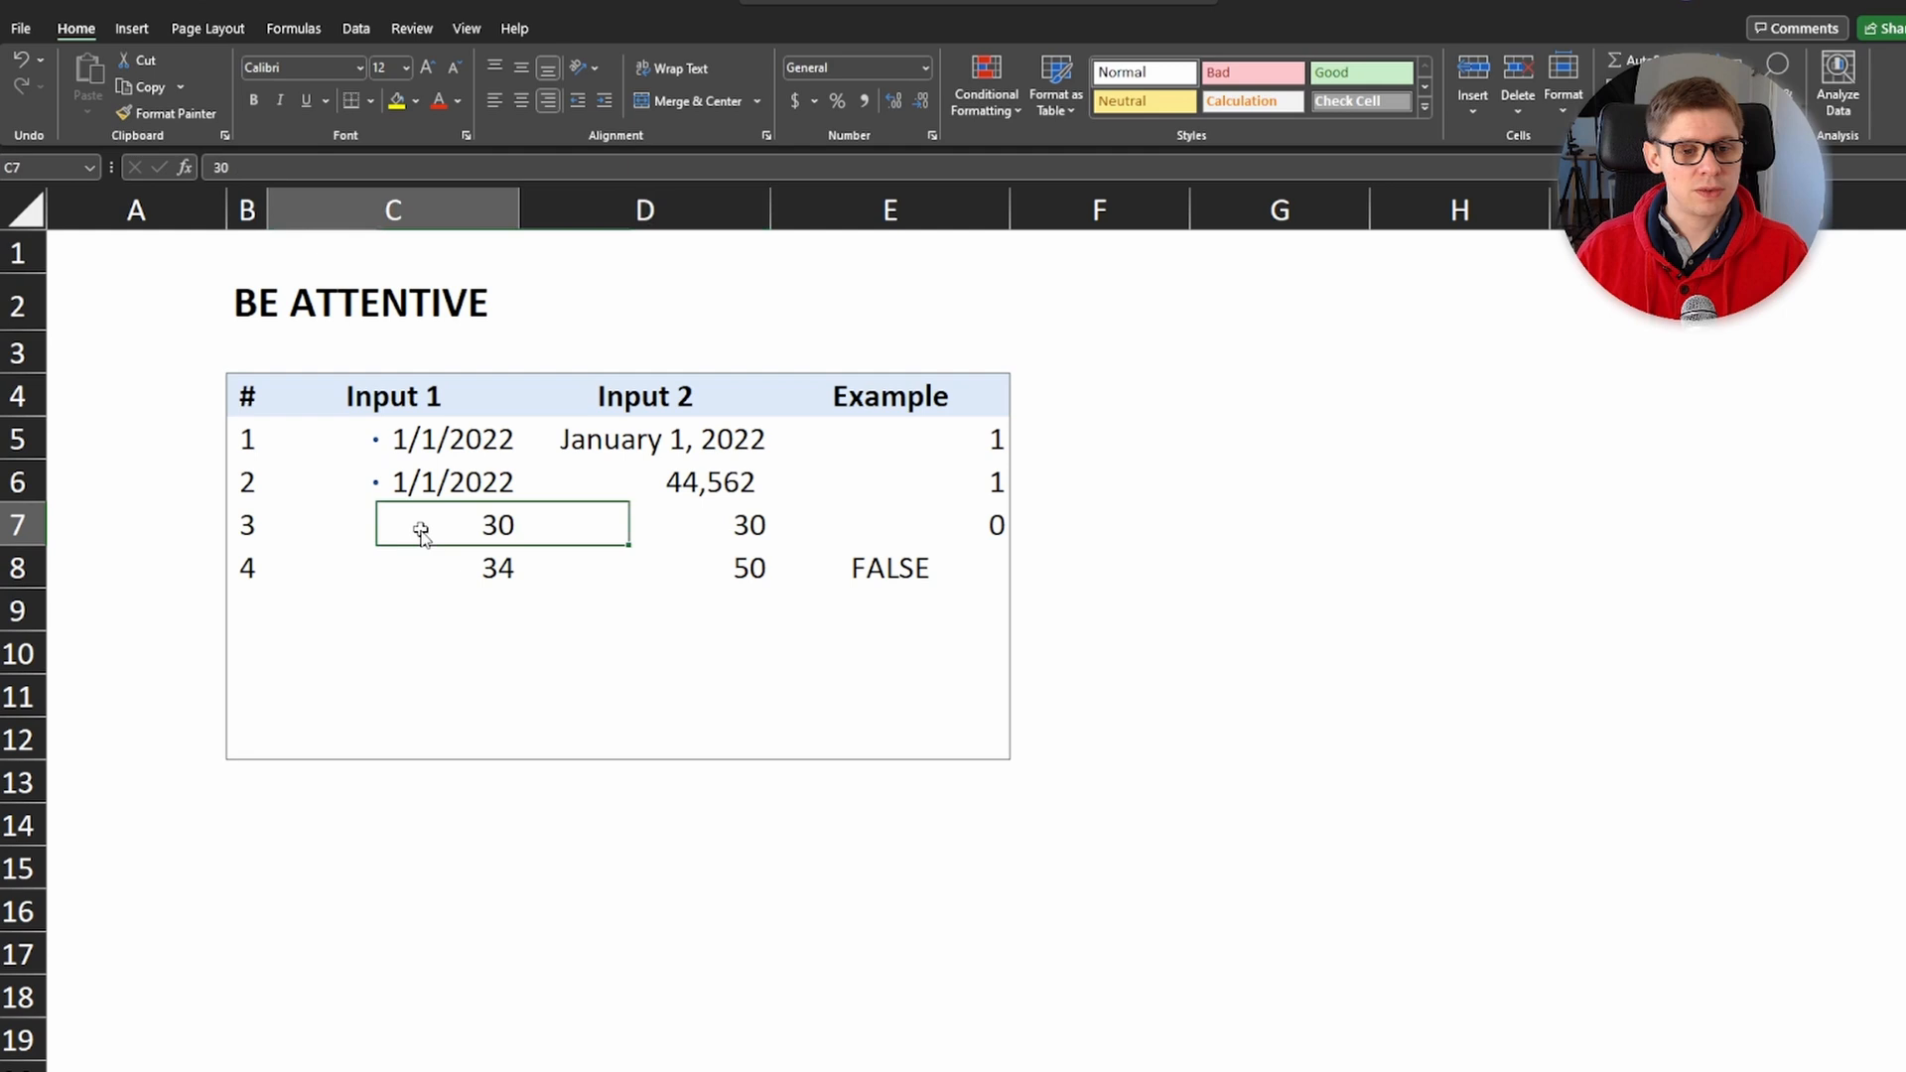
left_click(621, 534)
left_click(450, 526)
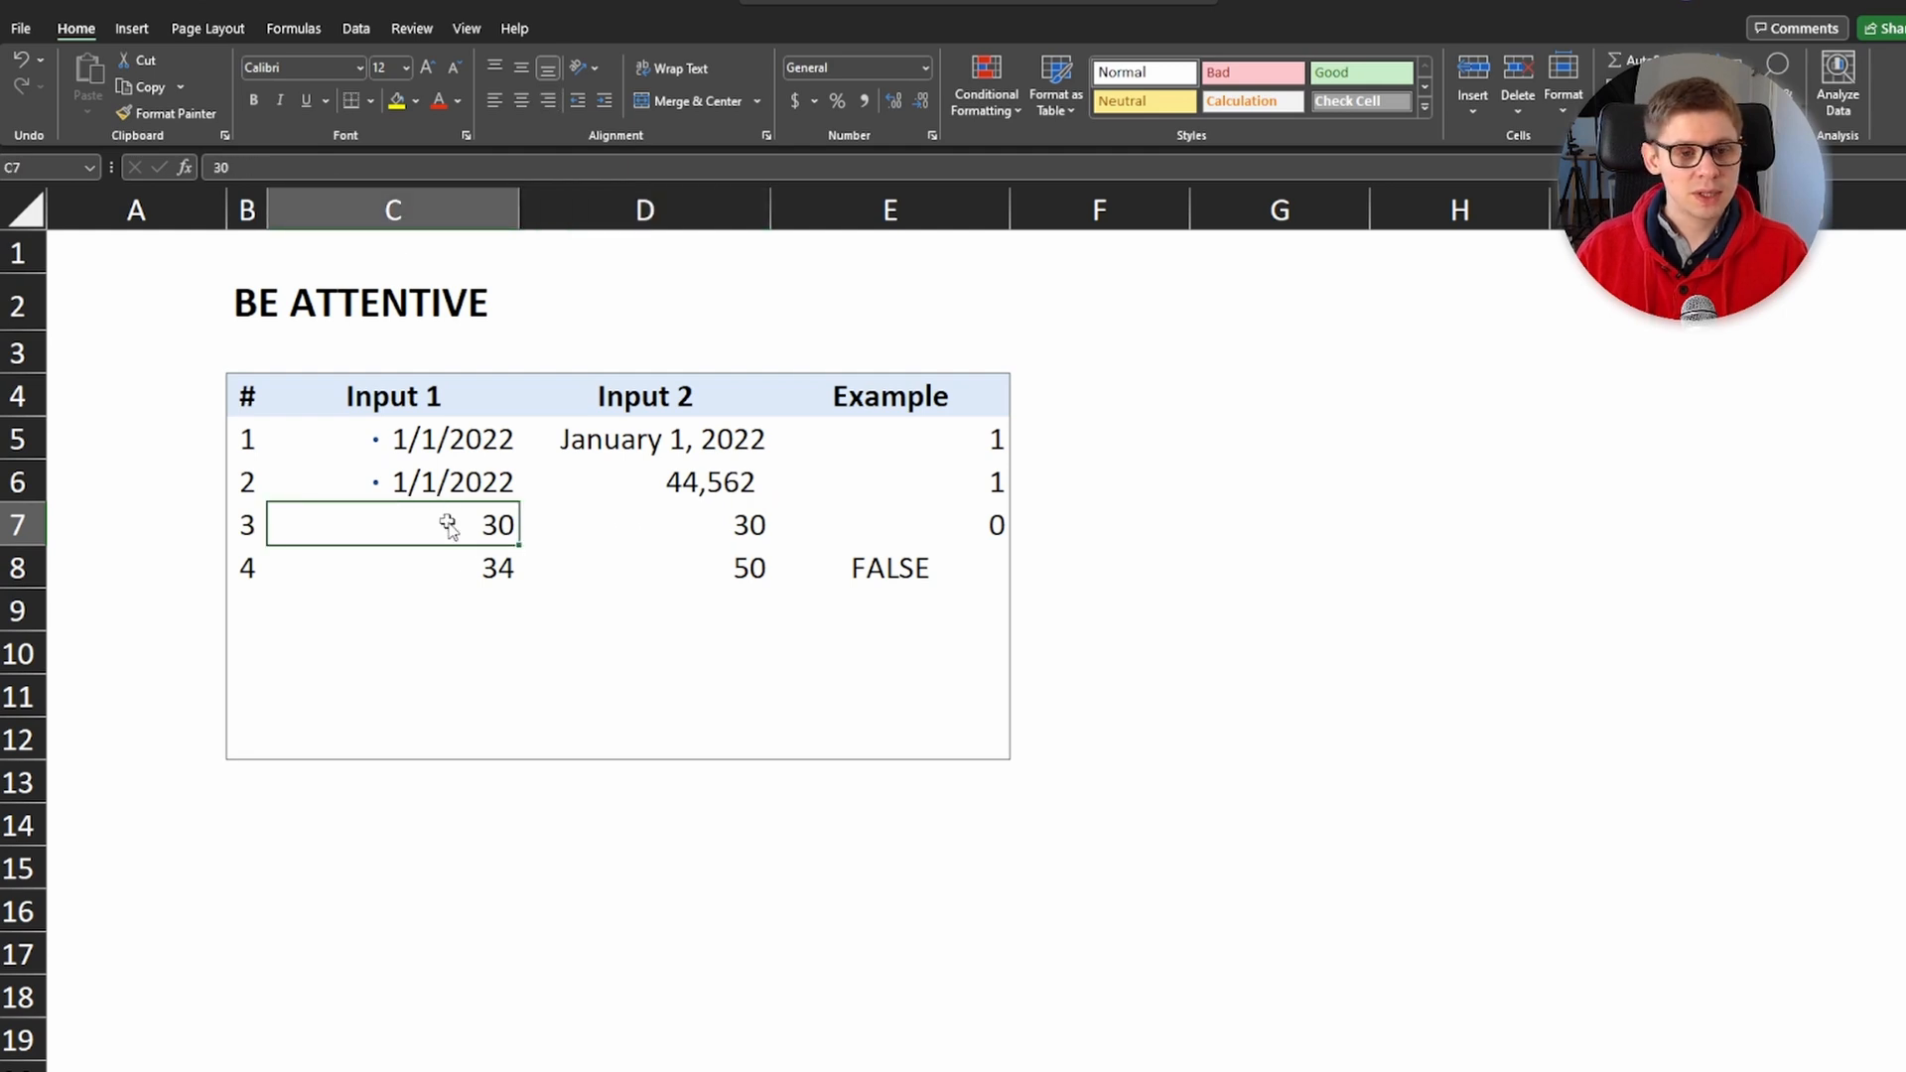
double_click(698, 531)
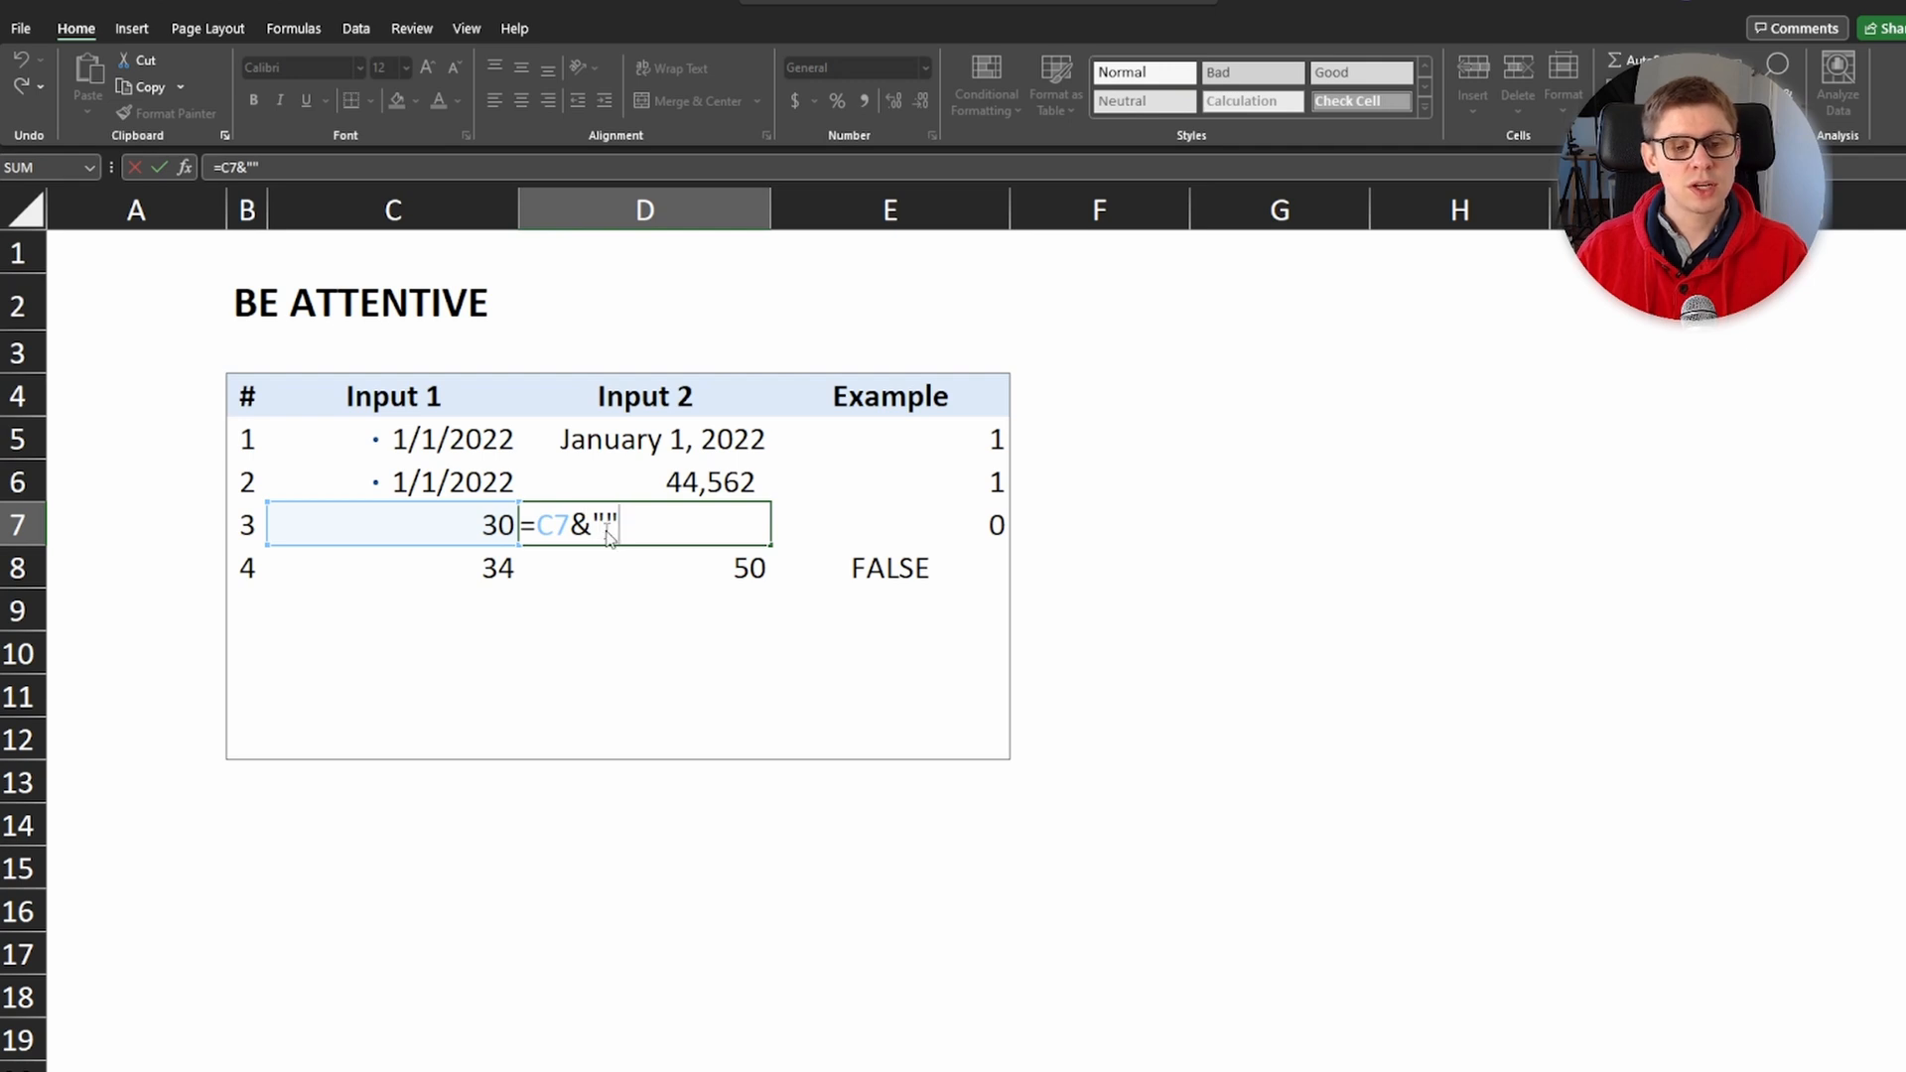
key("Escape")
double_click(991, 534)
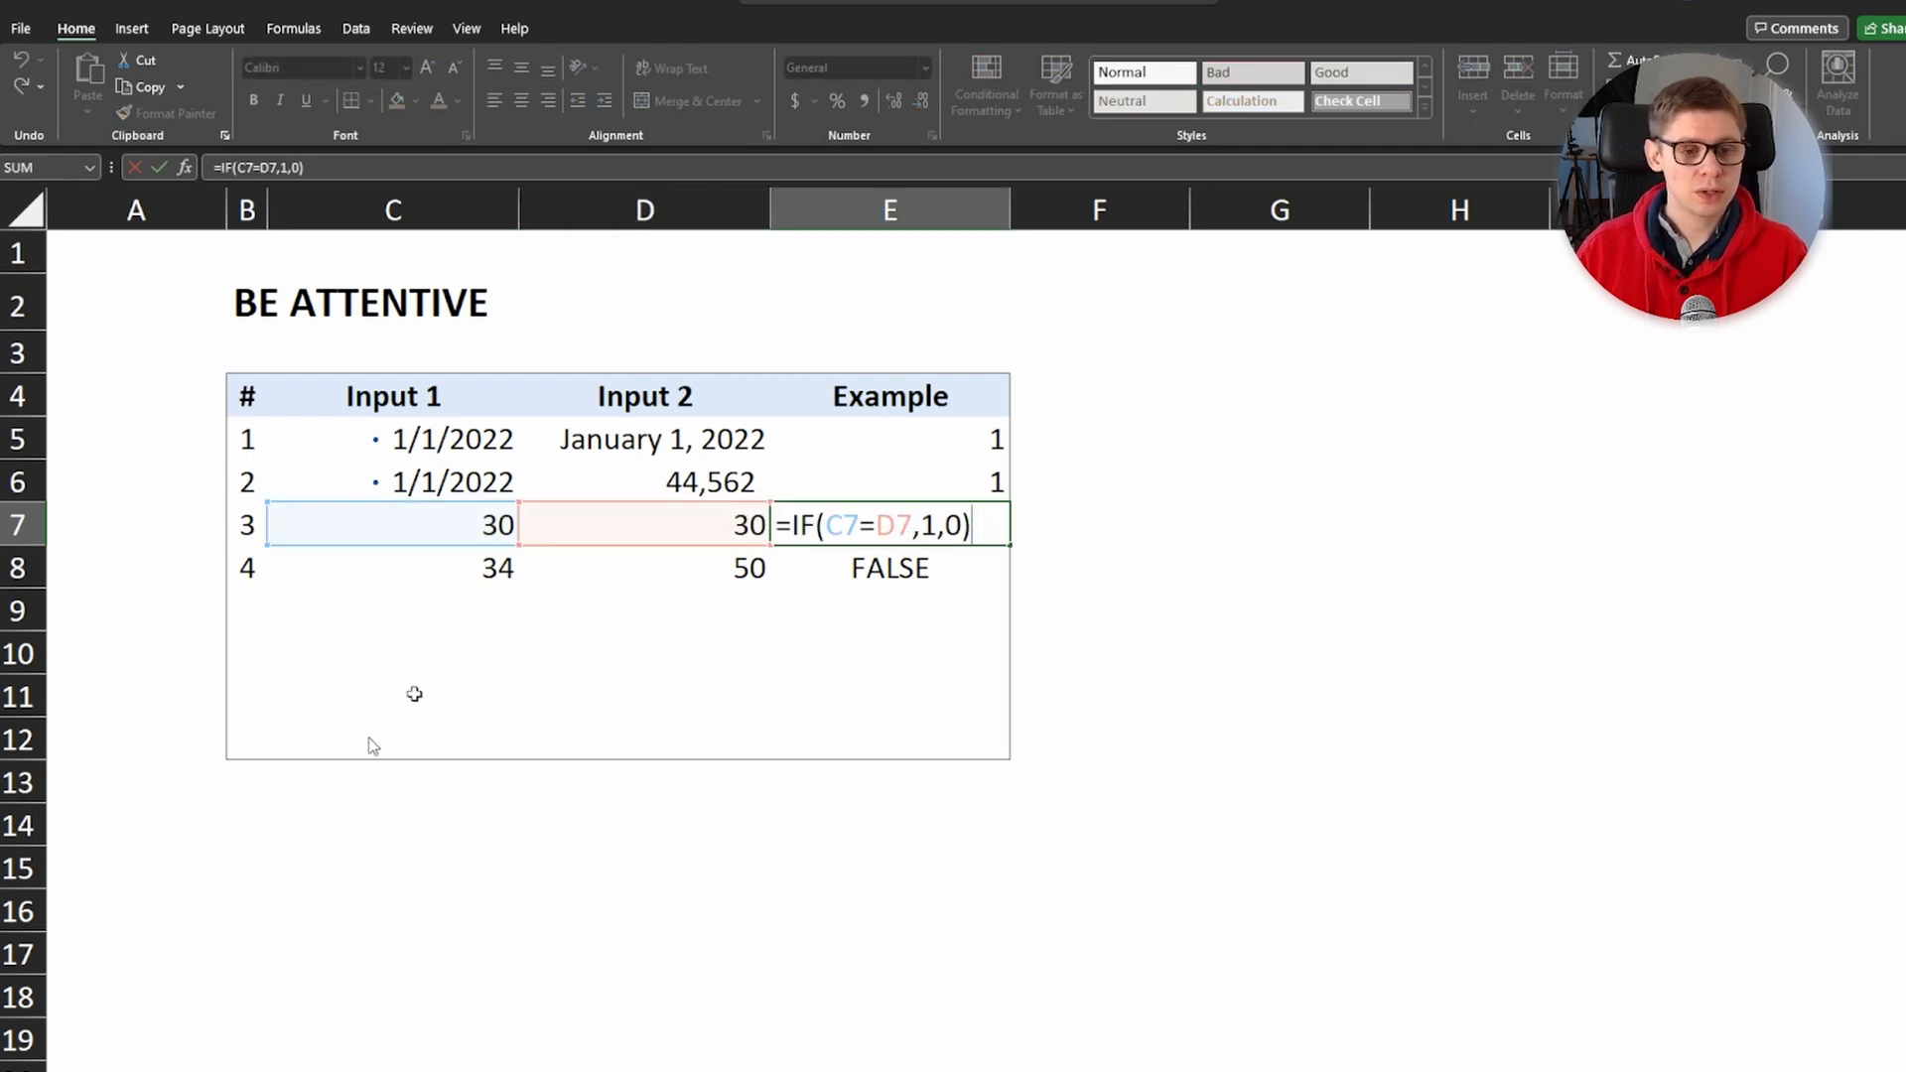
key("Return")
Step: Examine which arguments the IF formula in E8 supplies for comparing C8 with D8
double_click(933, 574)
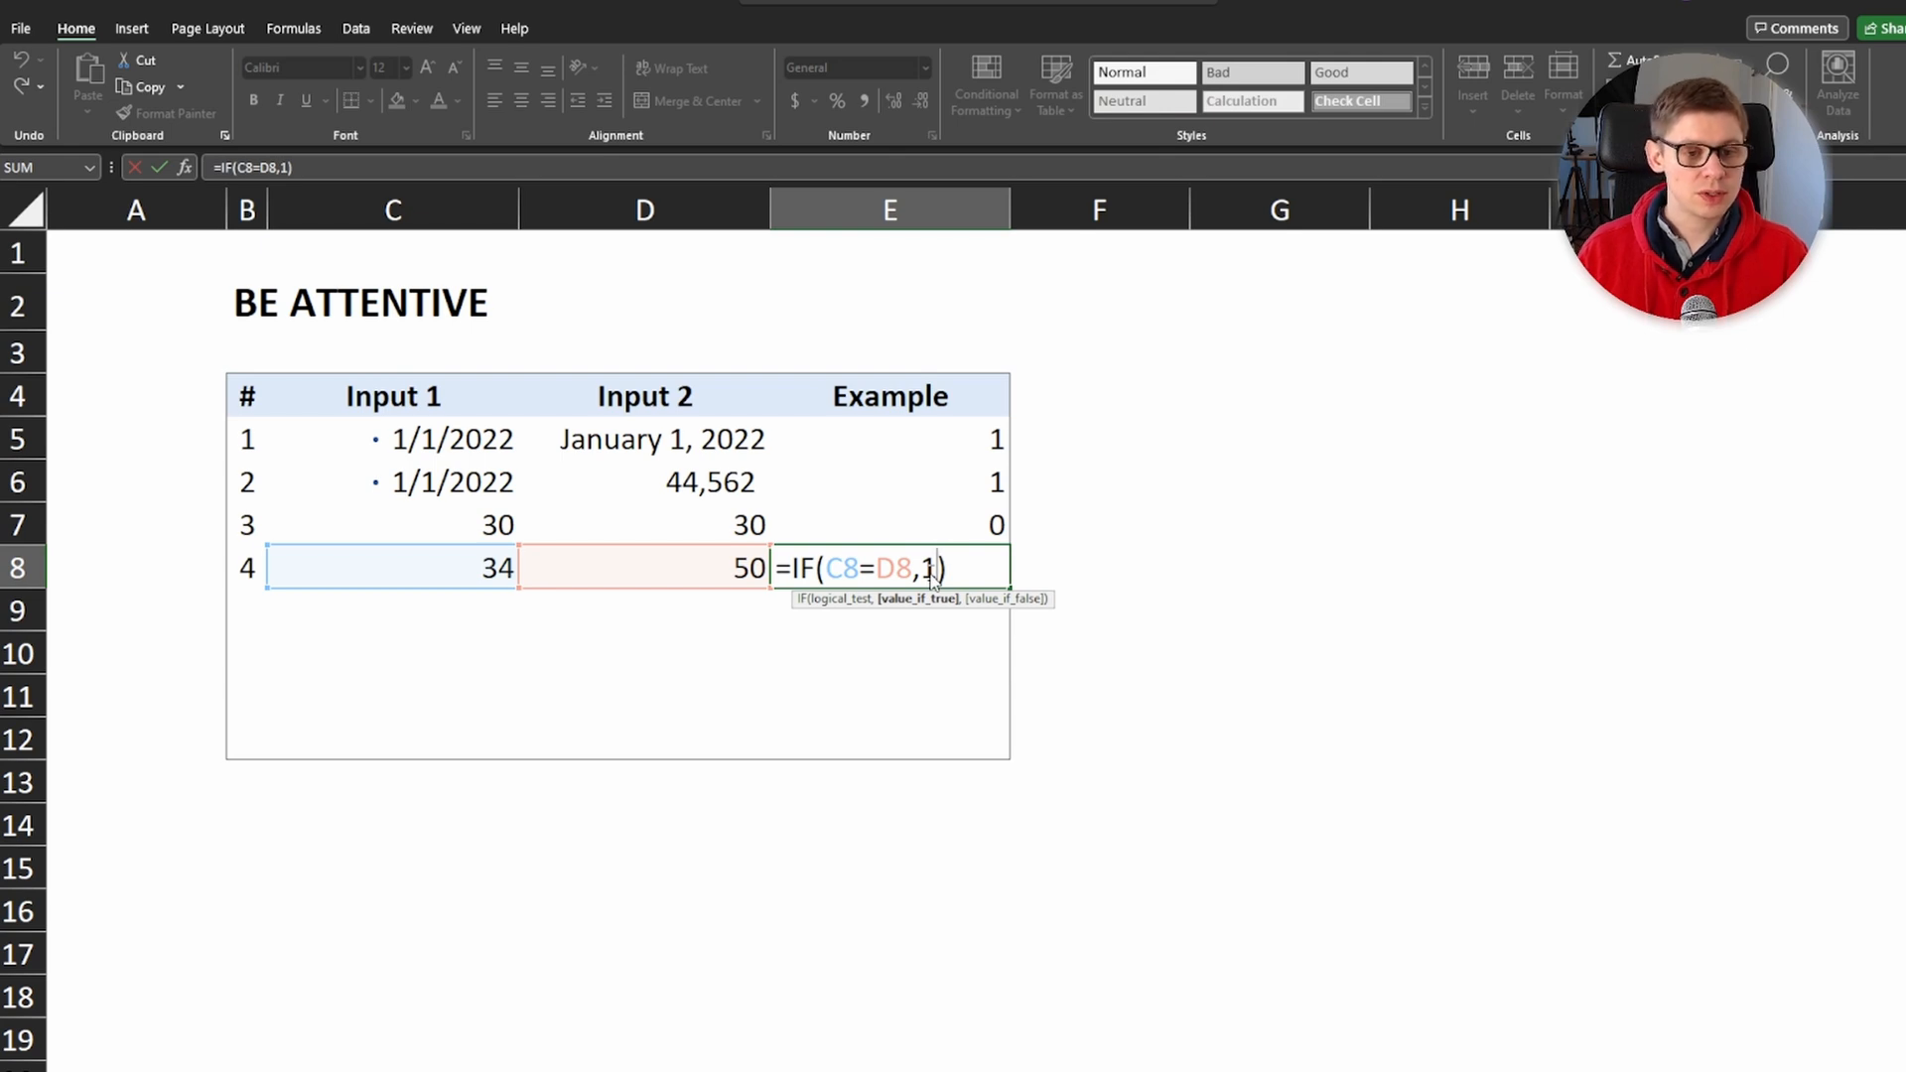
key("ctrl+Return")
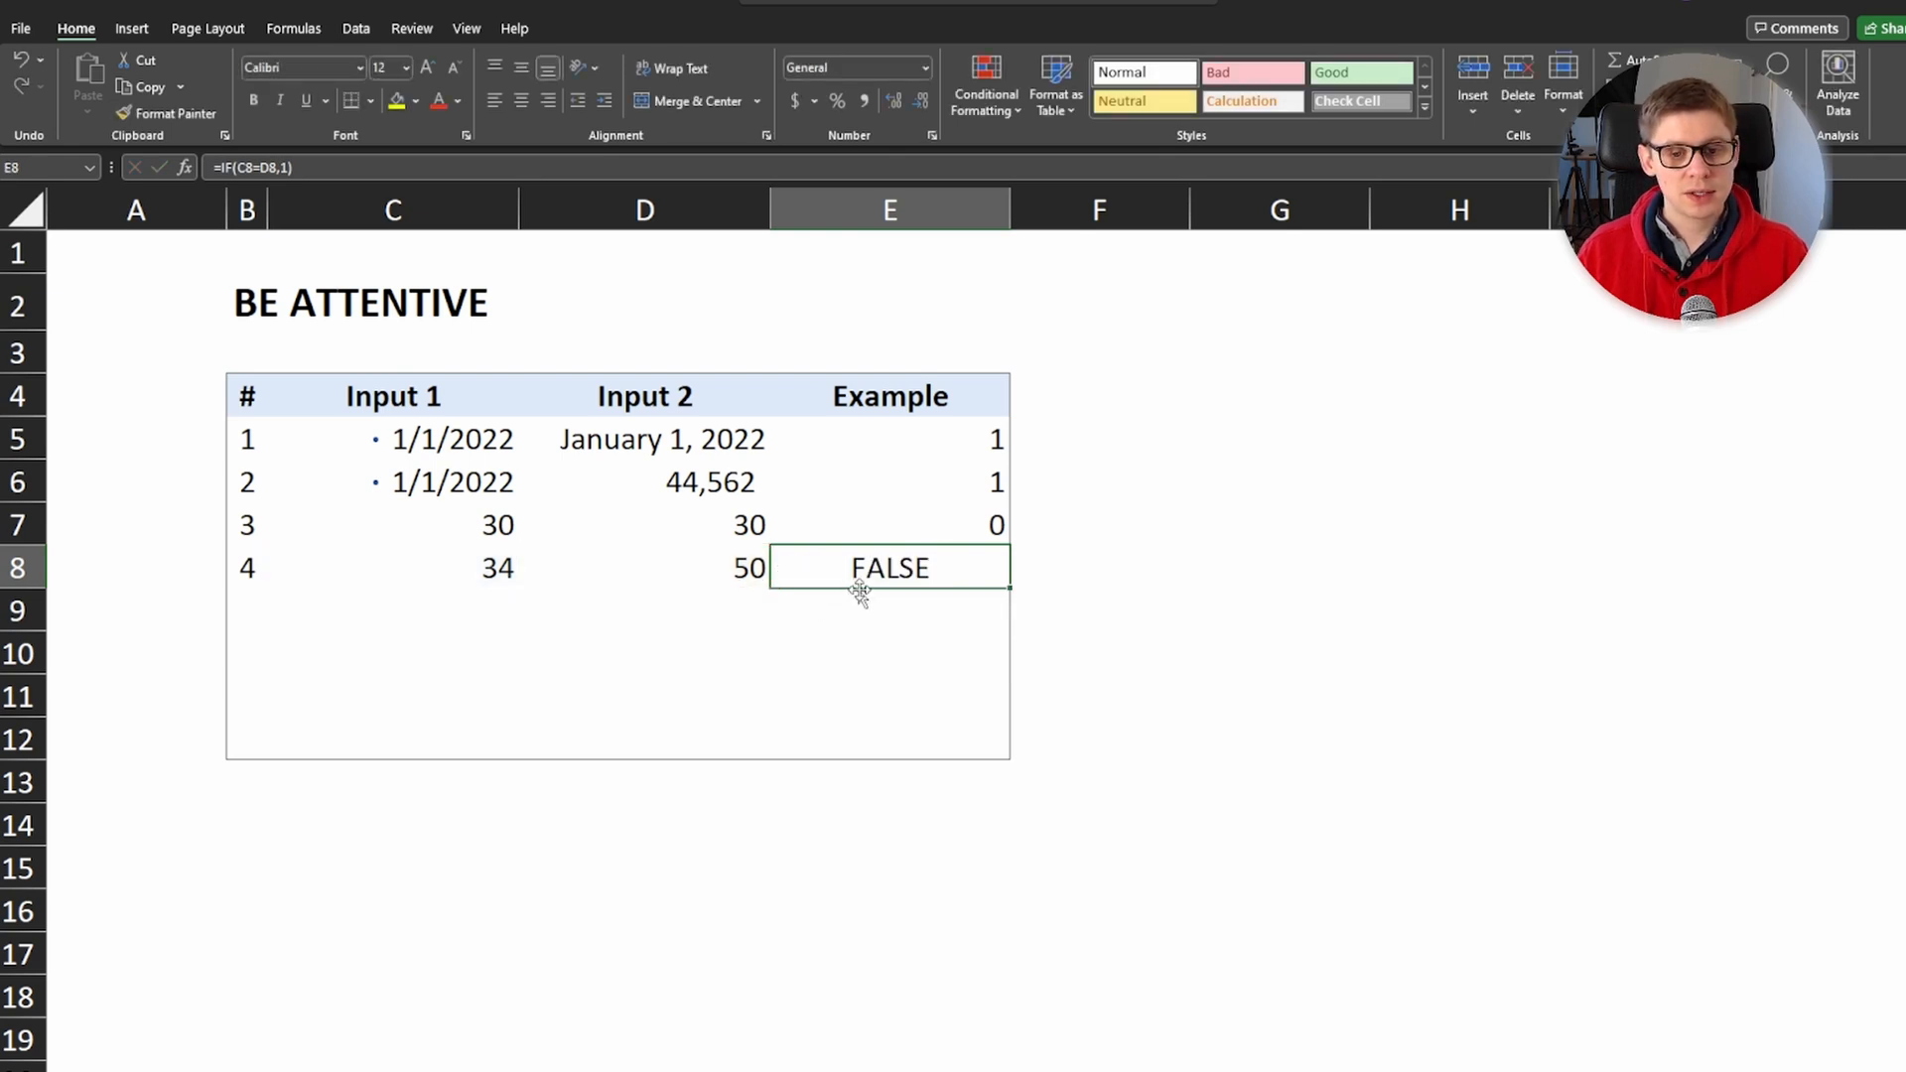
double_click(892, 581)
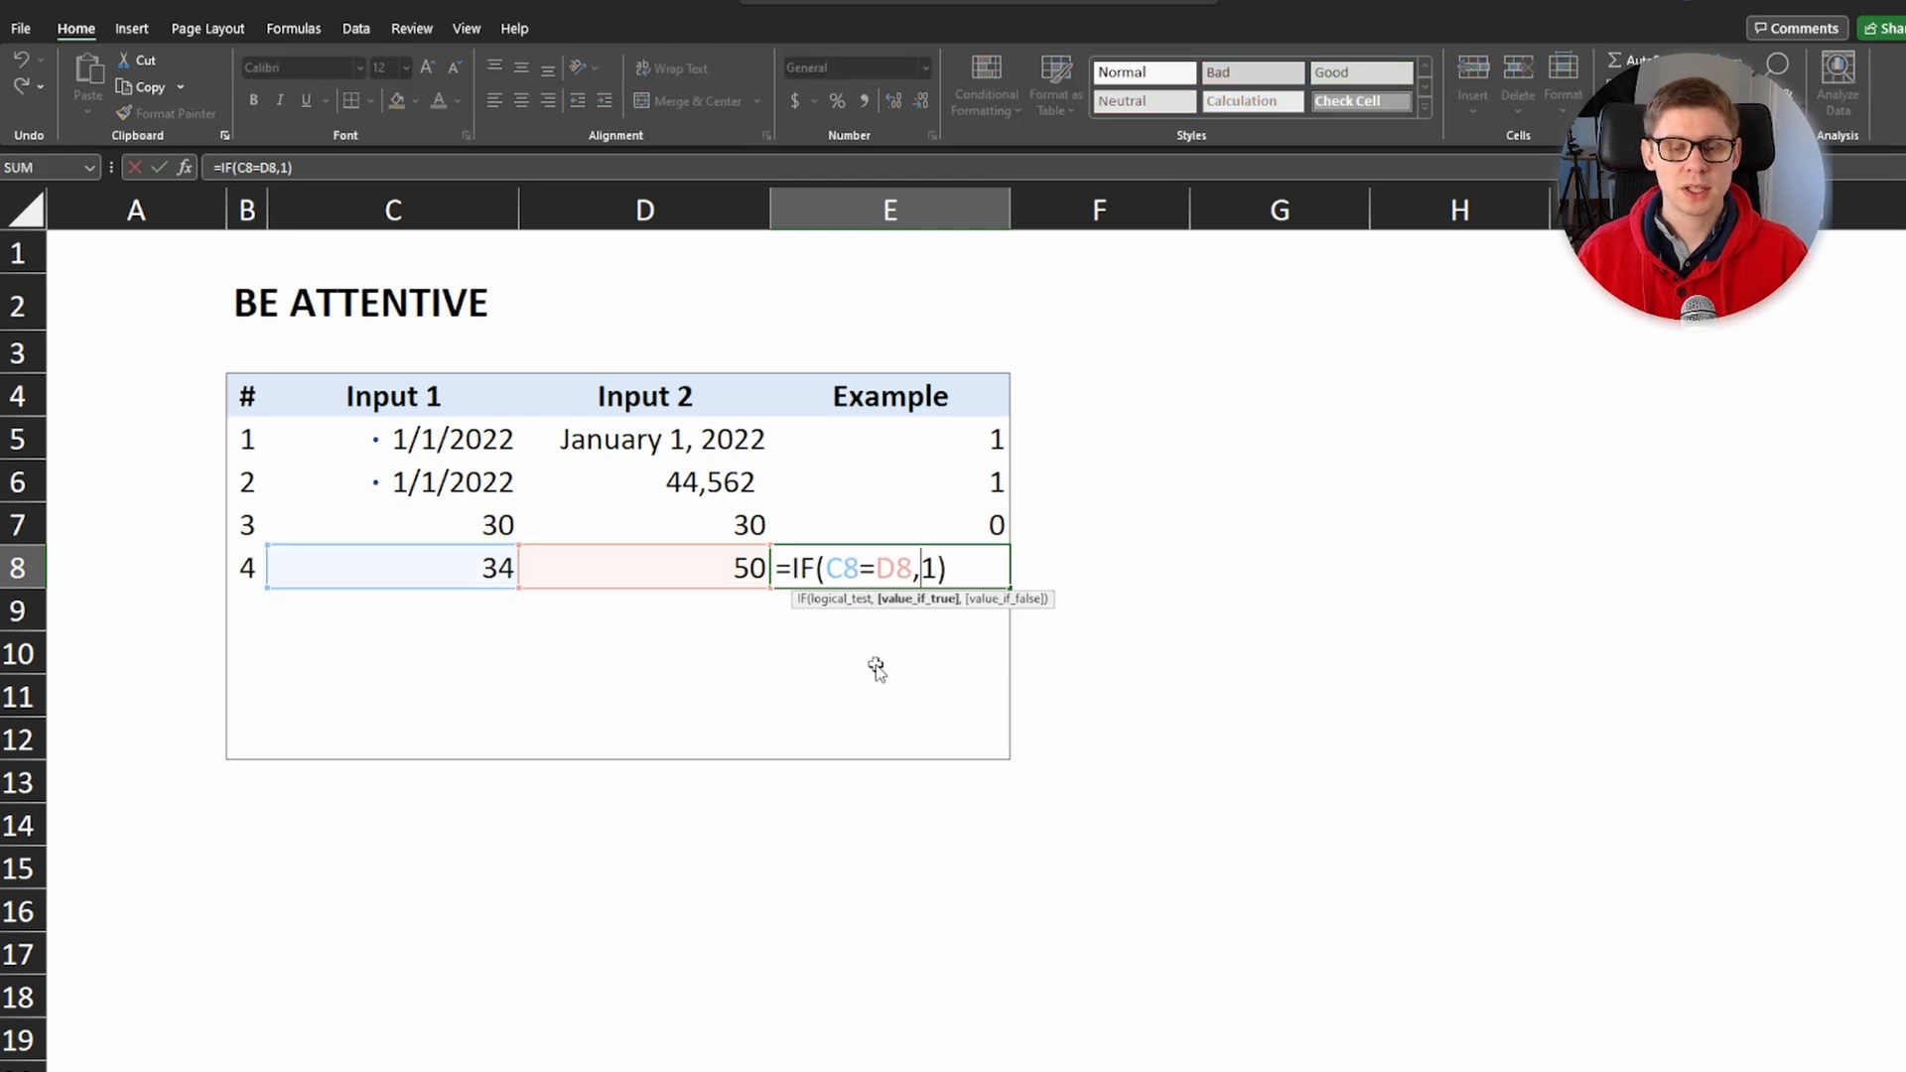